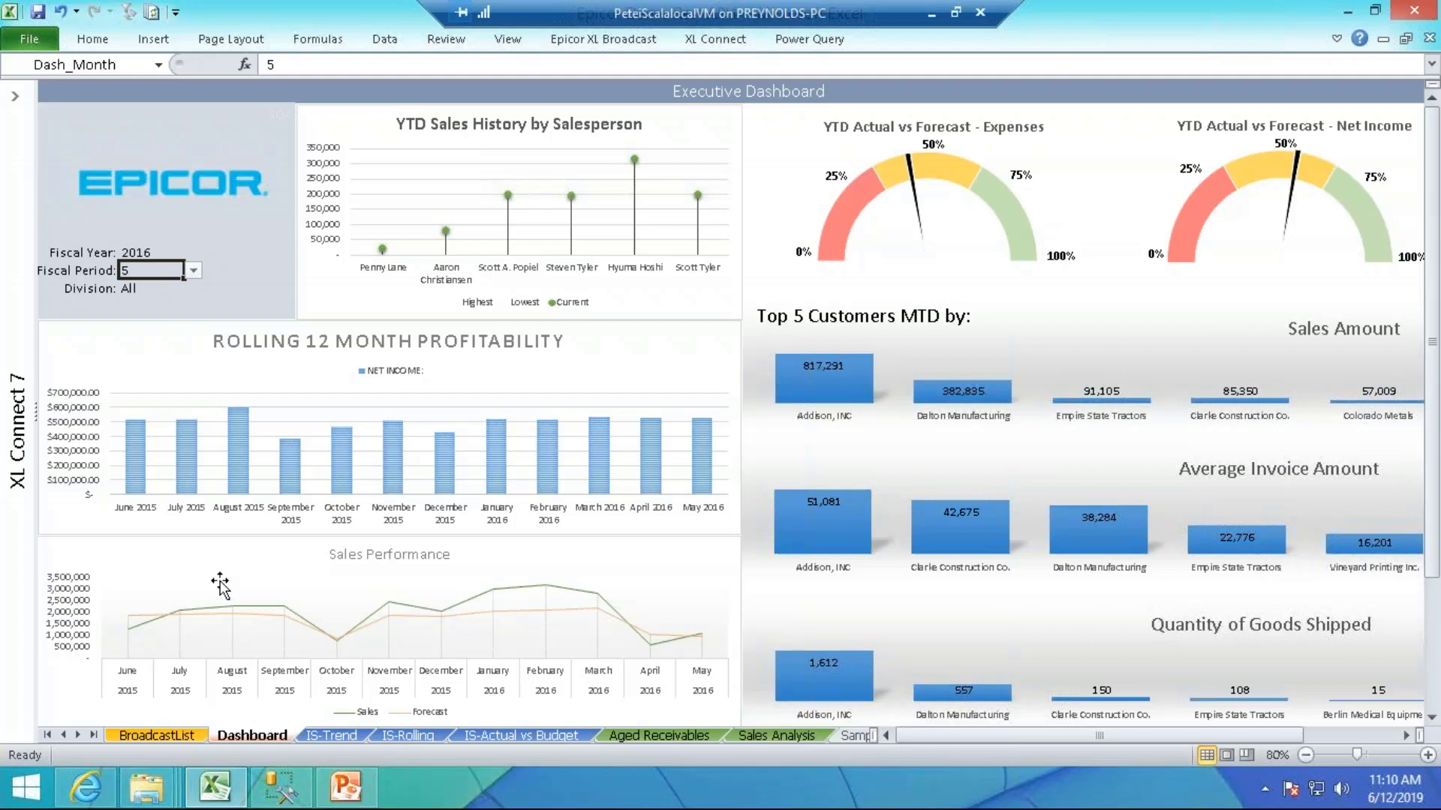
Set the Executive Dashboard's Fiscal Period to 6
click(195, 272)
click(170, 297)
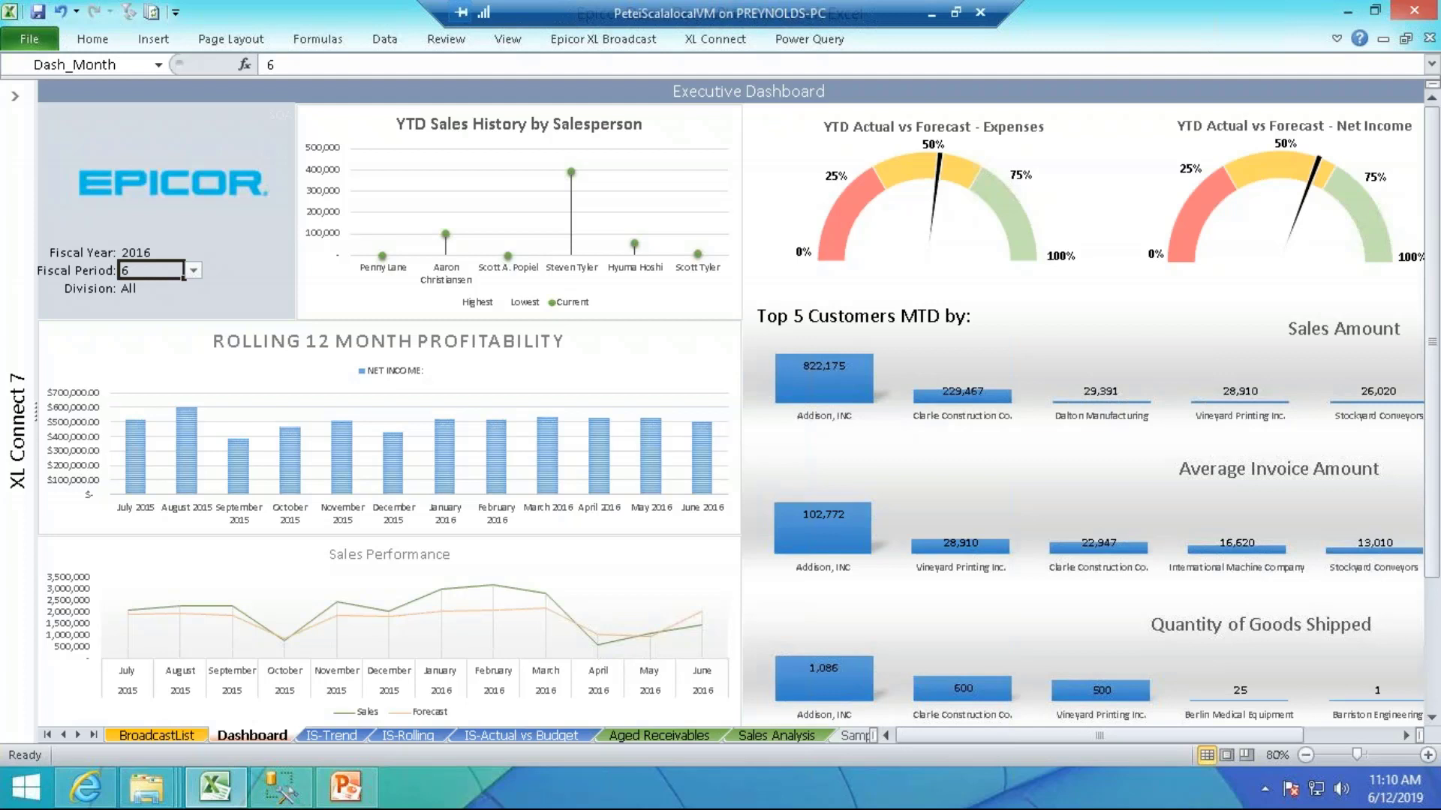
Open the IS-Trend sheet and set the income statement's Month to 6
click(324, 736)
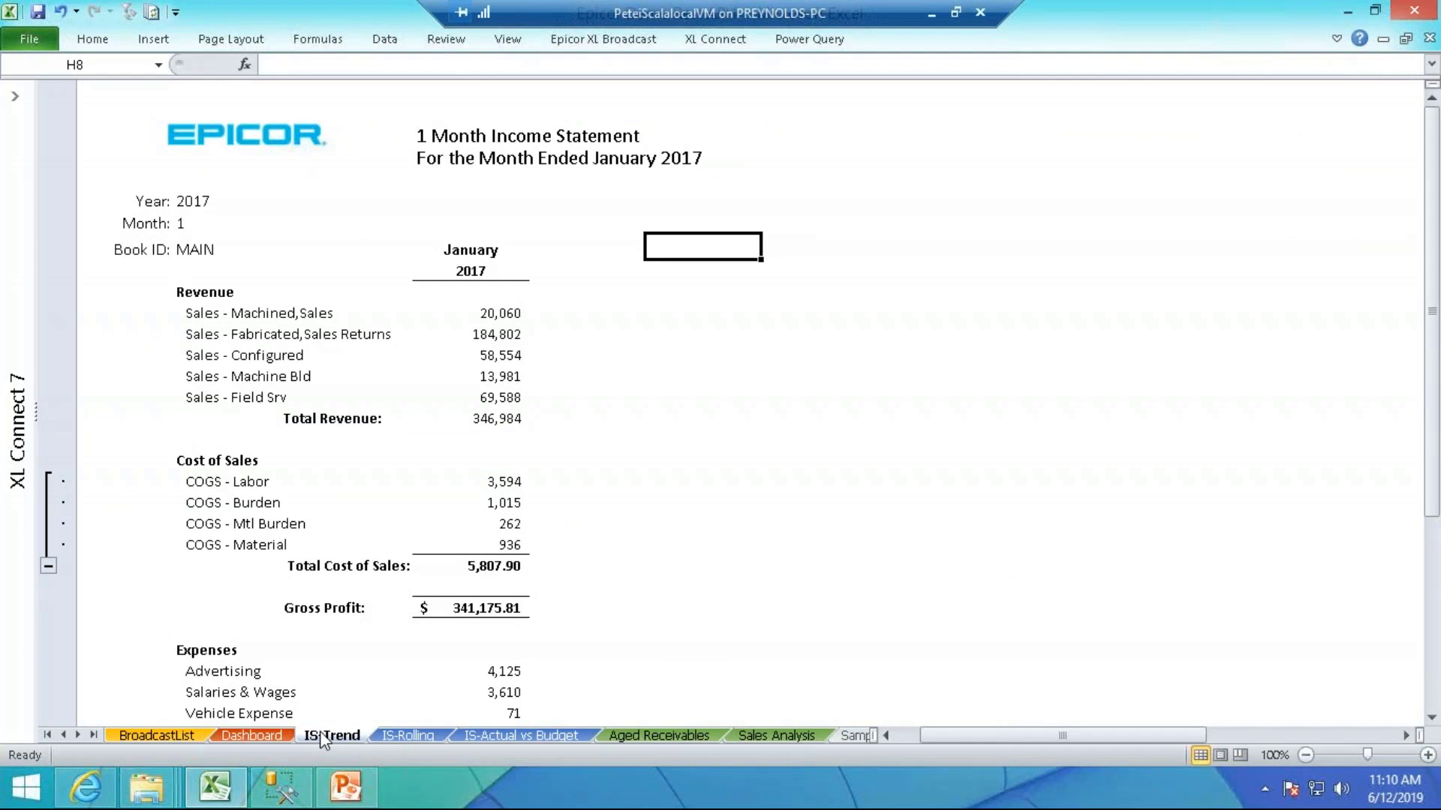
click(196, 223)
click(290, 223)
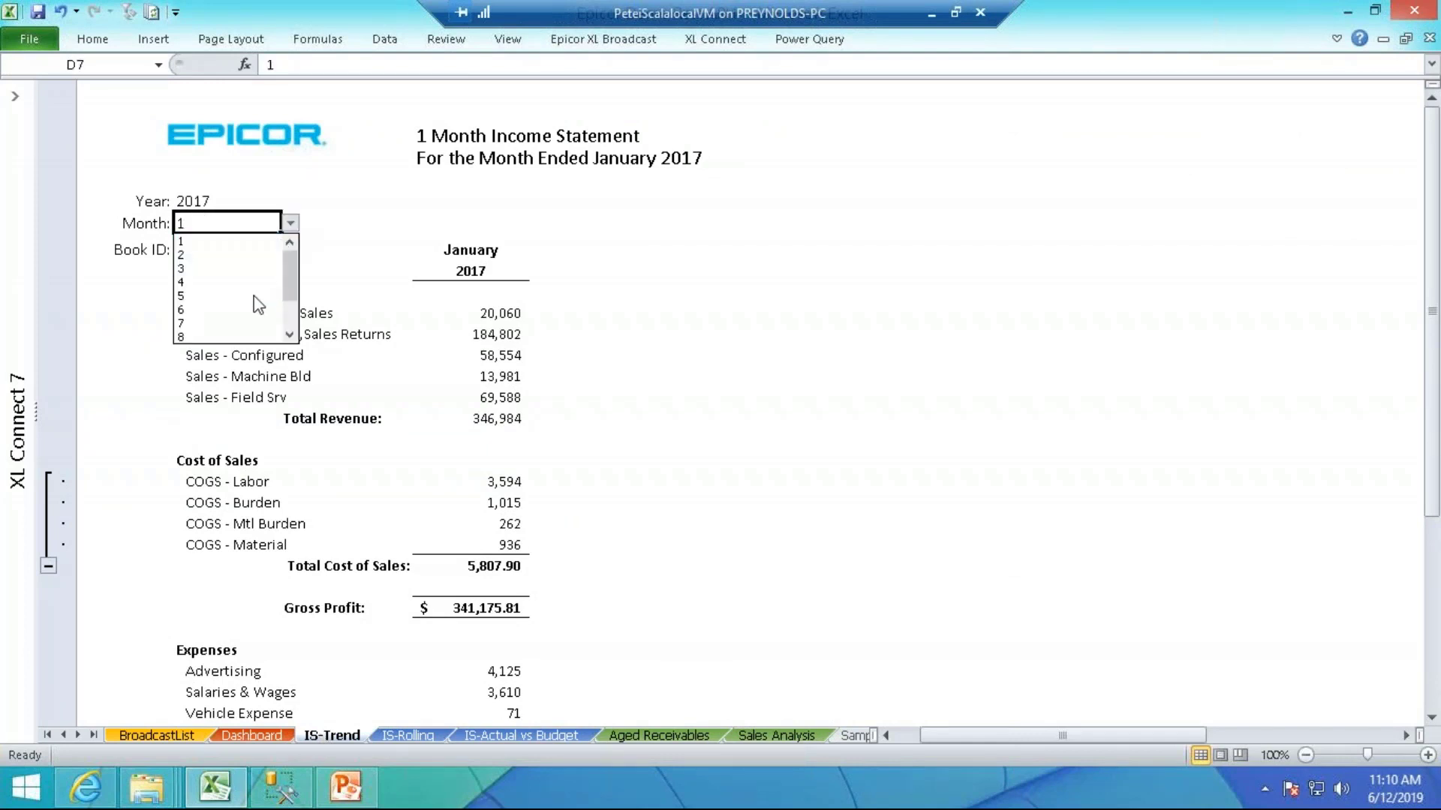
click(255, 309)
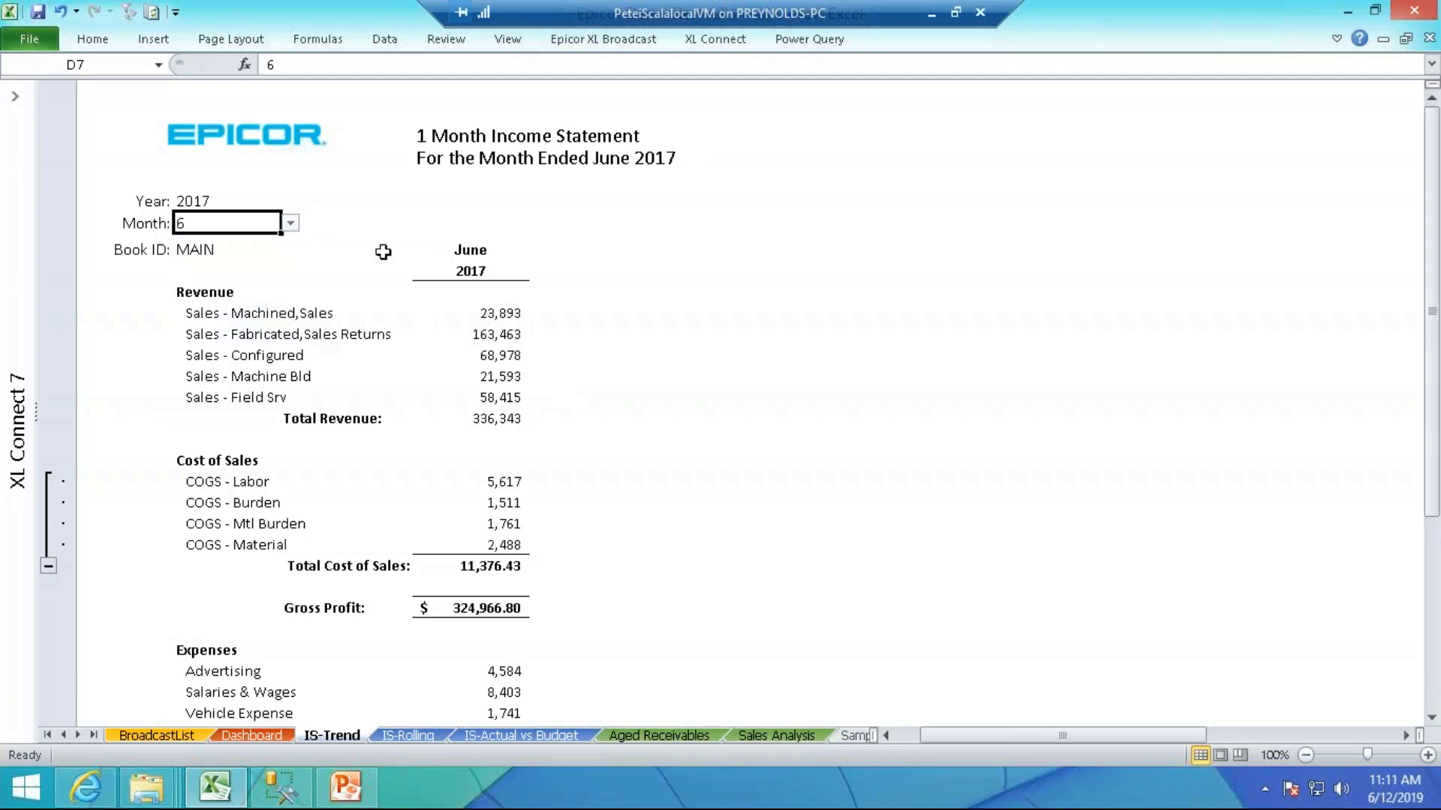
Set the income statement's Month to 1 and fill the January column across four more columns, through May
click(292, 222)
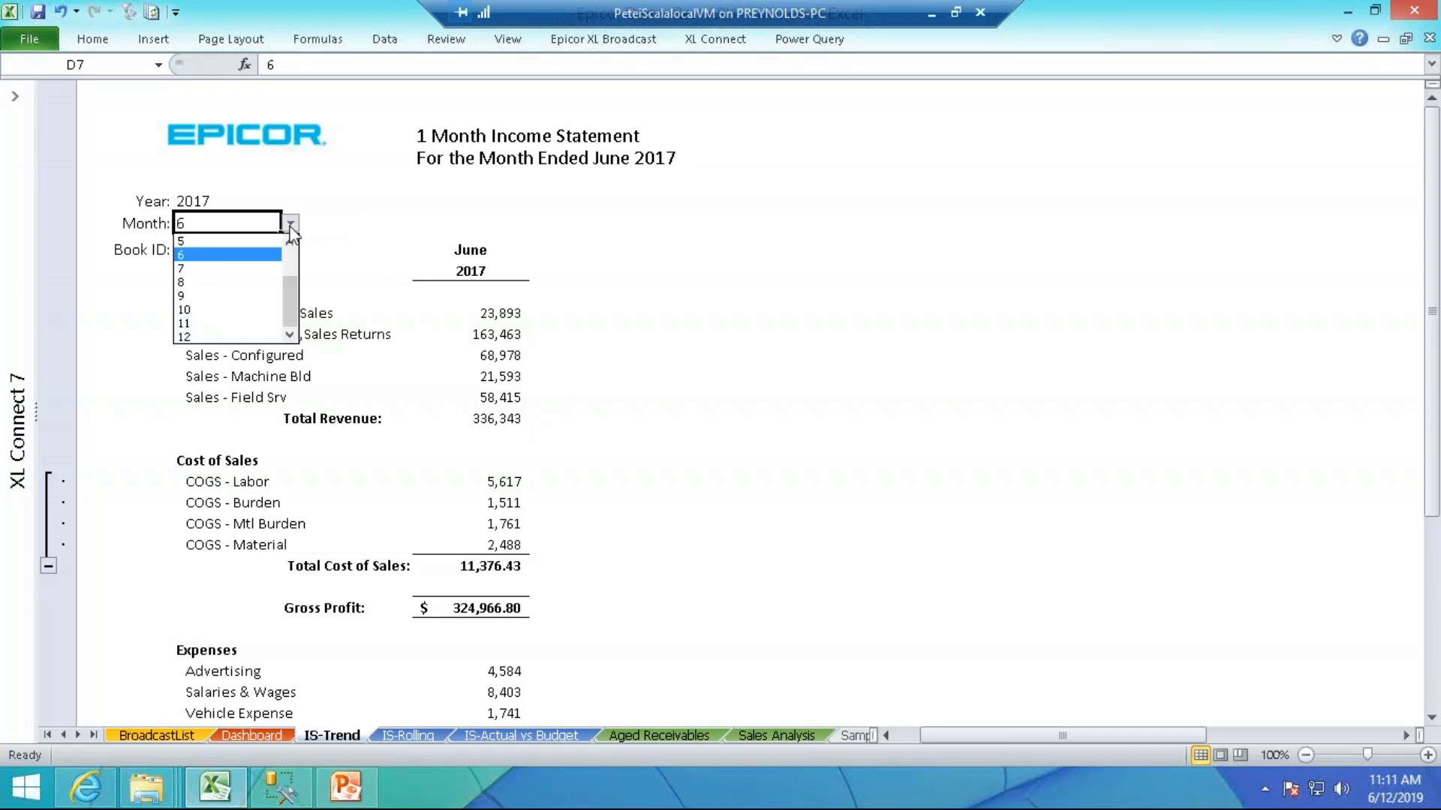
drag(292, 297, 289, 255)
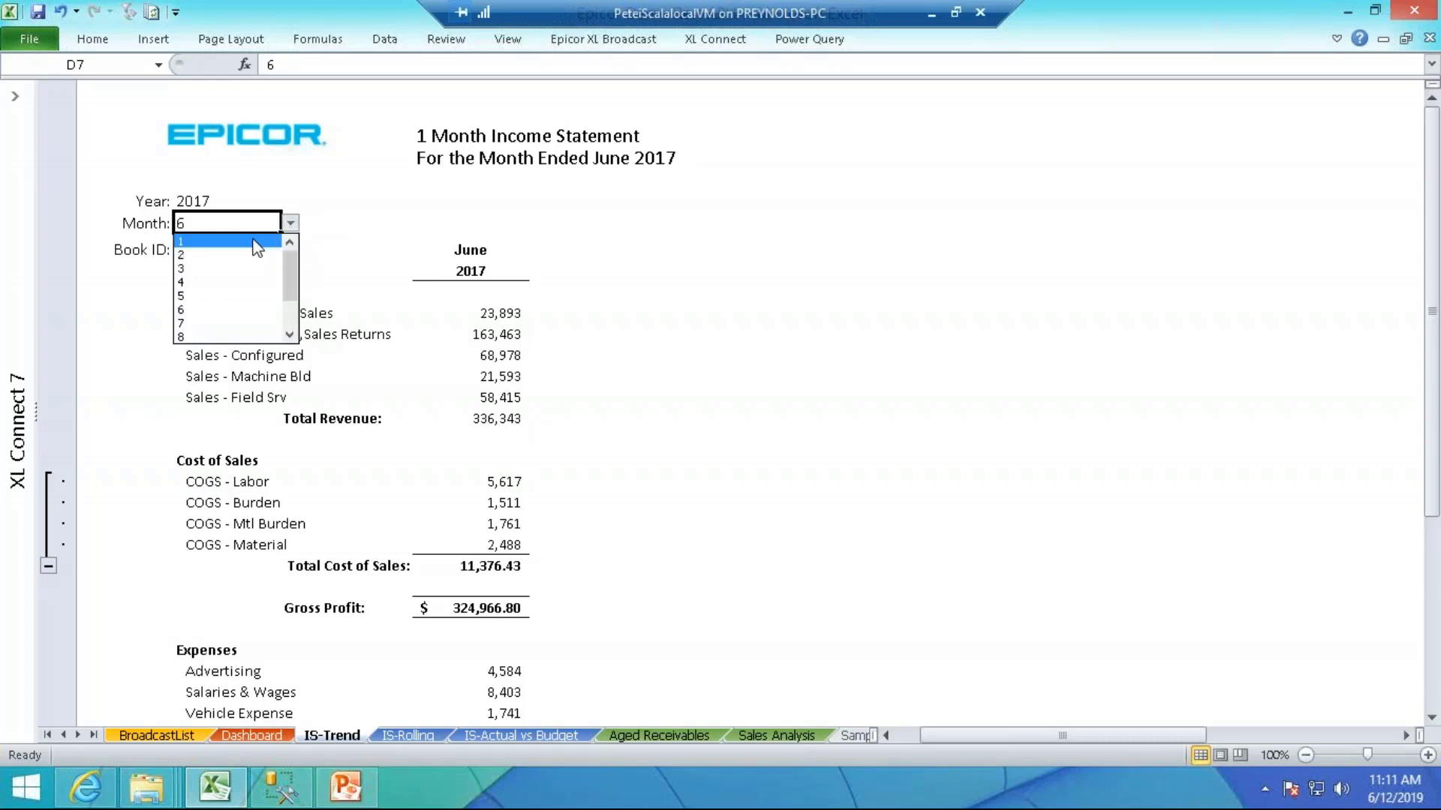
click(259, 244)
drag(461, 248, 981, 637)
scroll(893, 541, up, 5)
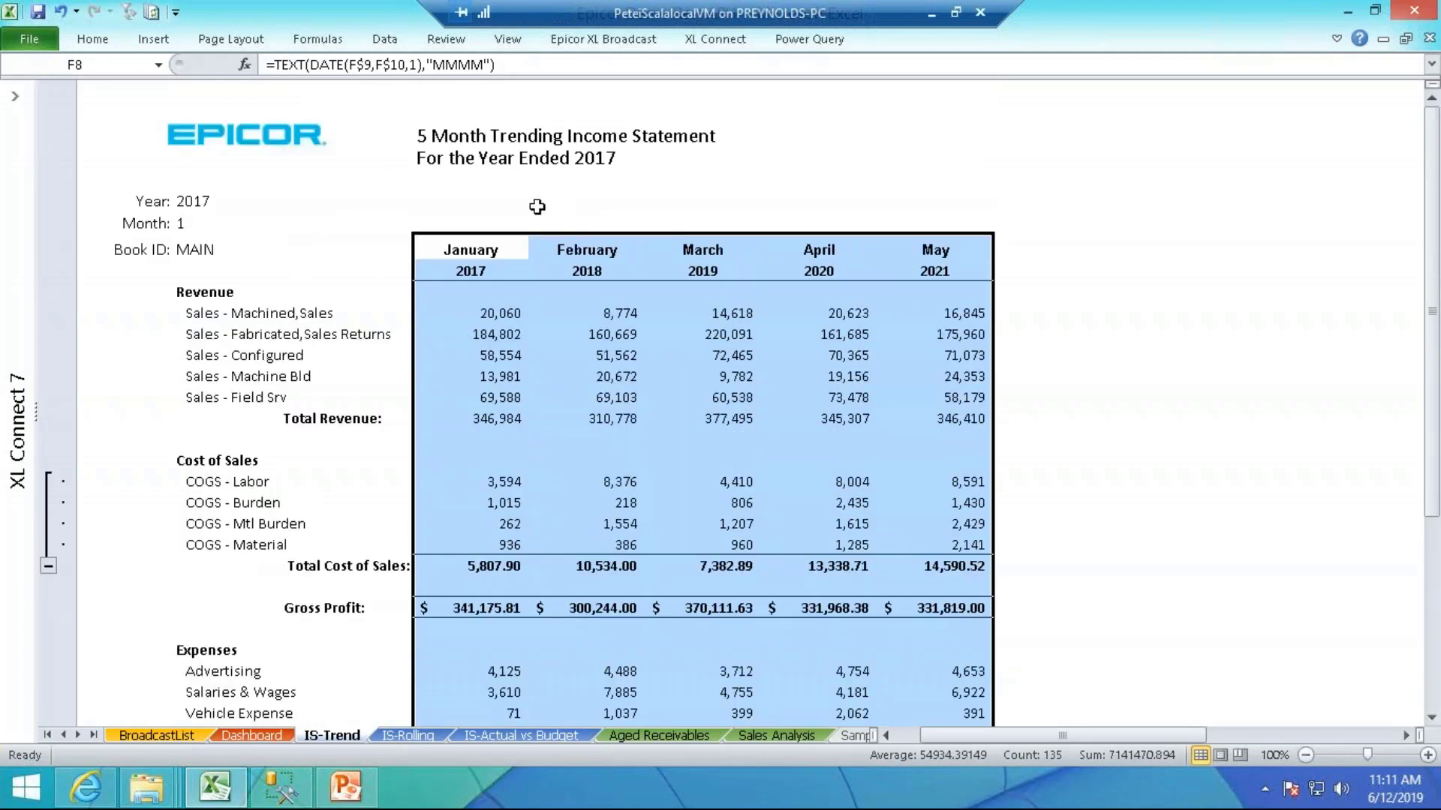
Copy the 2017 year heading from January into the February to May year headings
click(495, 272)
key(ctrl+c)
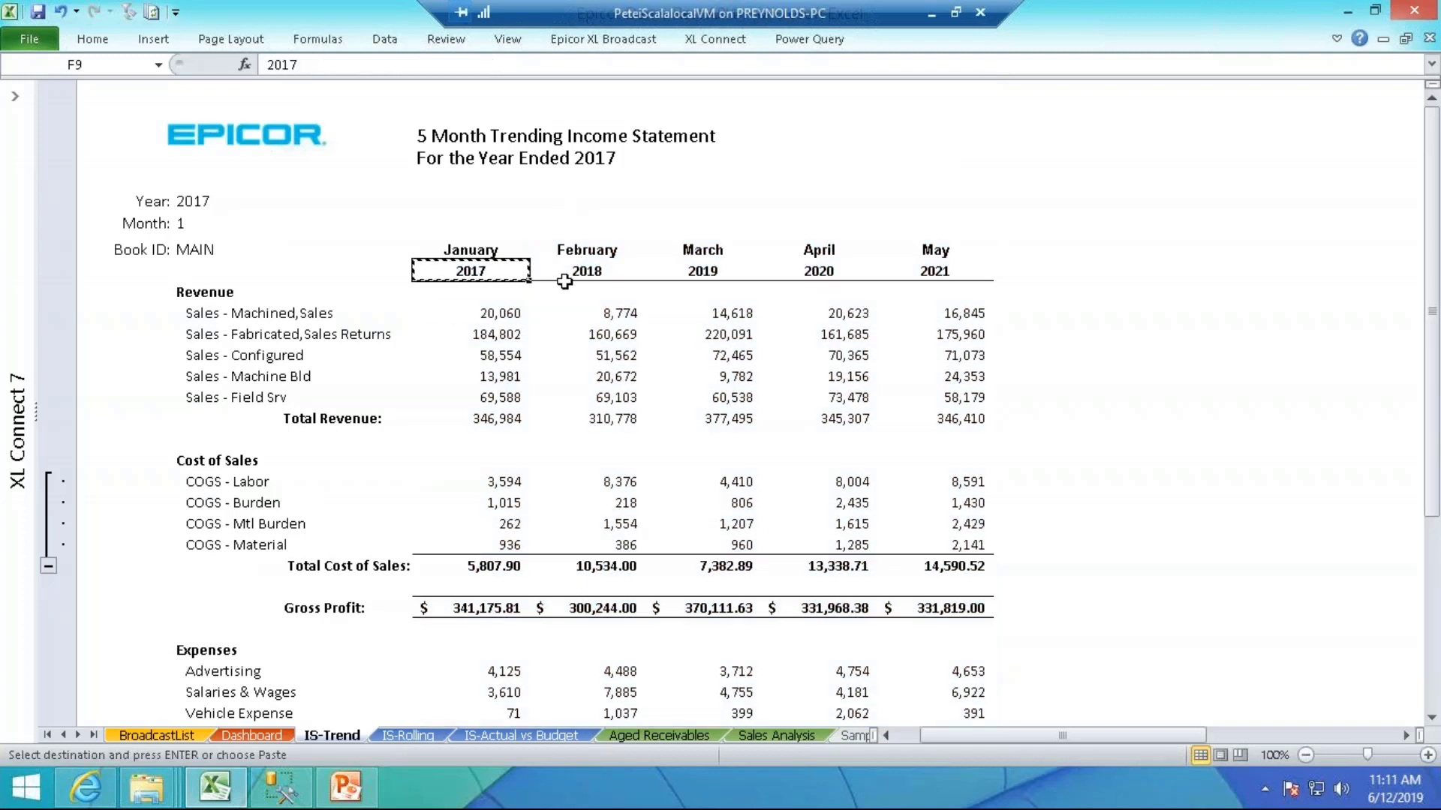
drag(571, 276, 900, 265)
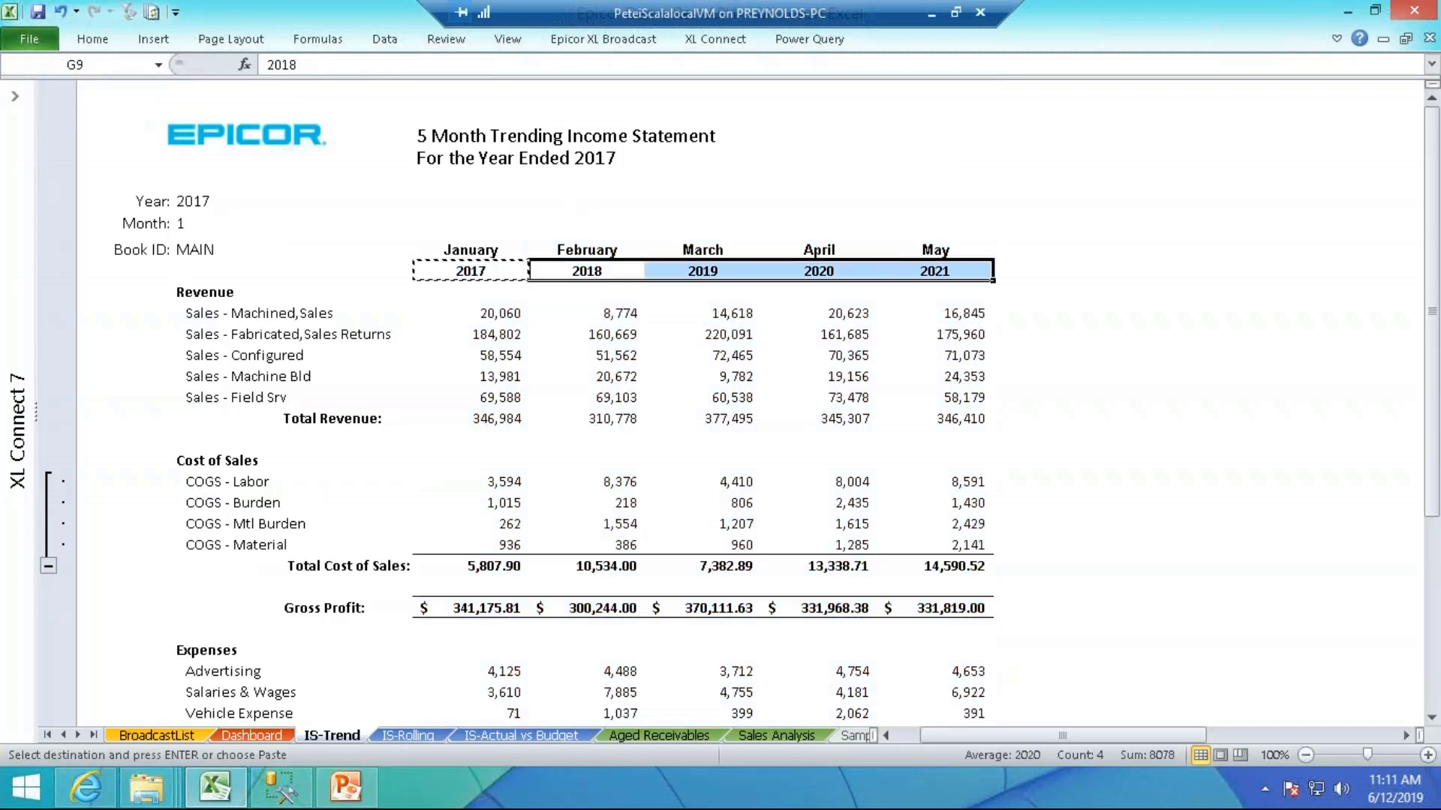
right_click(900, 265)
click(1001, 356)
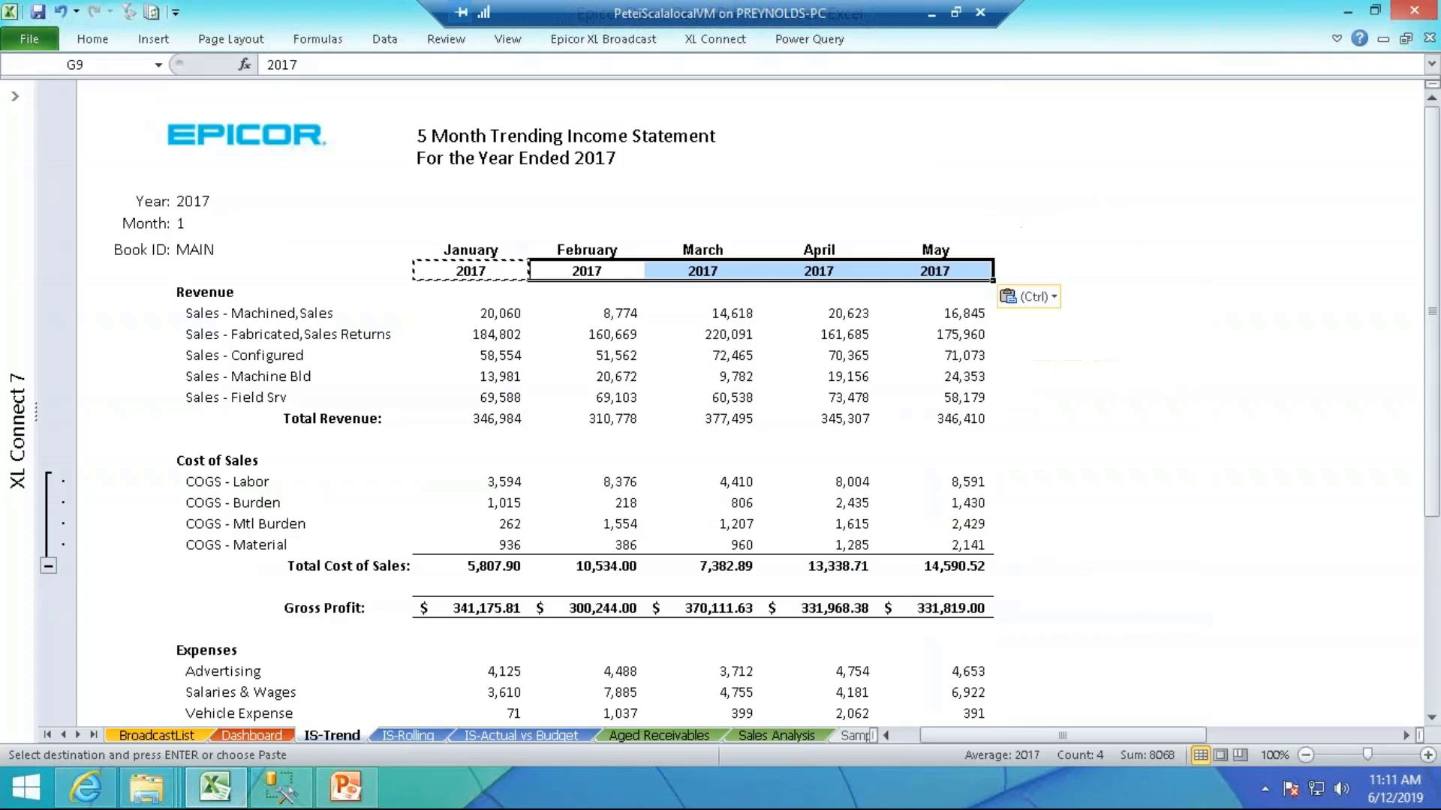
click(851, 195)
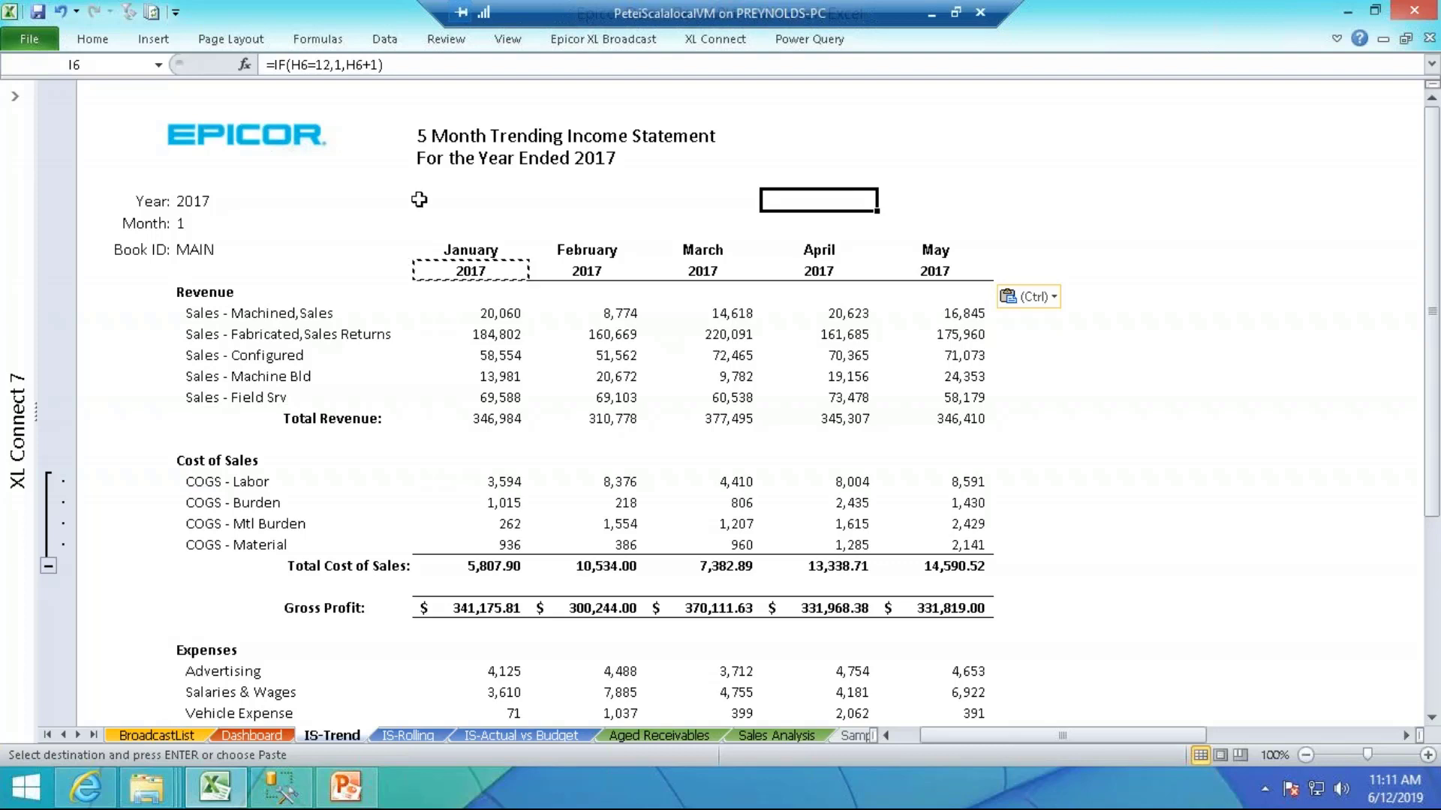
Change the trending income statement's starting Month to 5
click(181, 225)
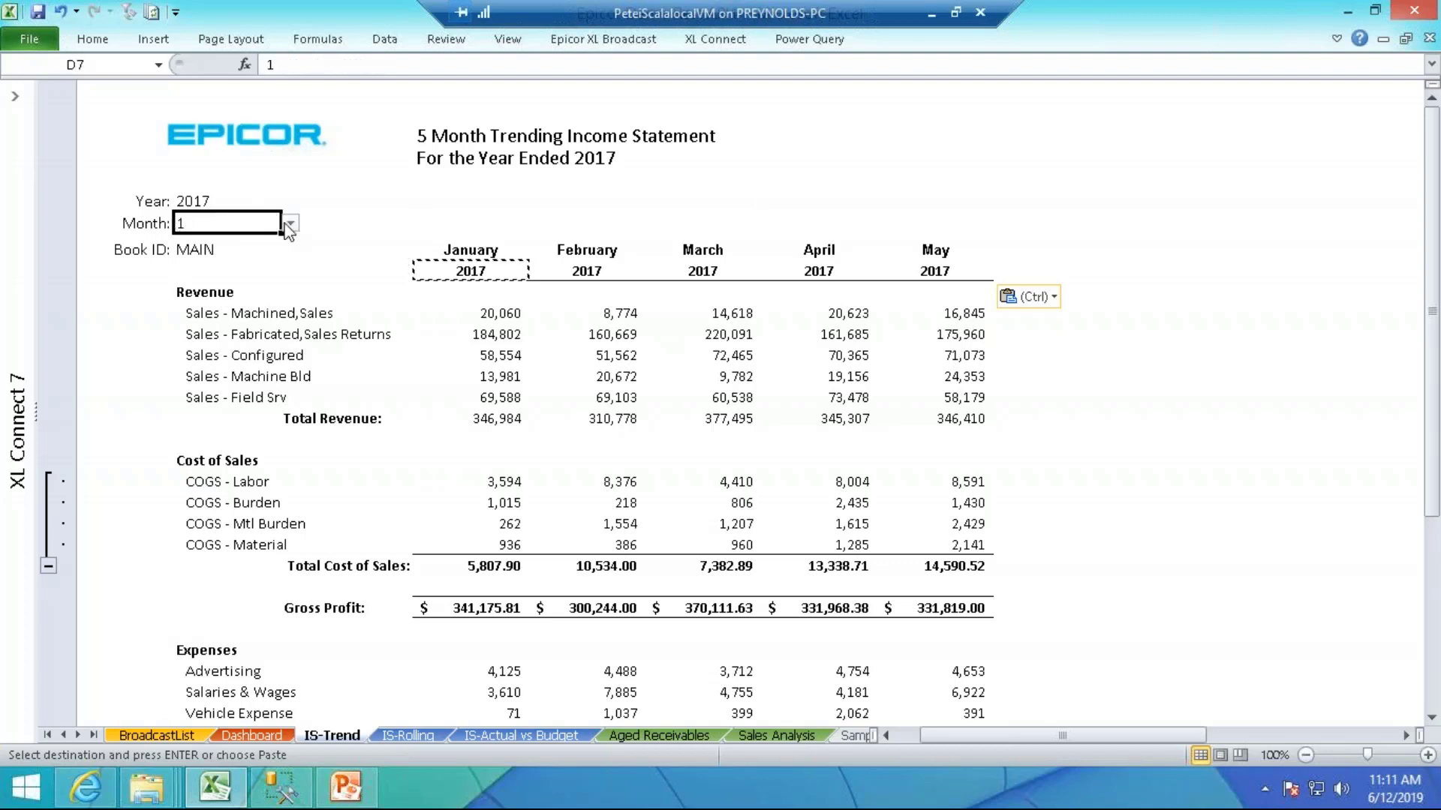
click(290, 223)
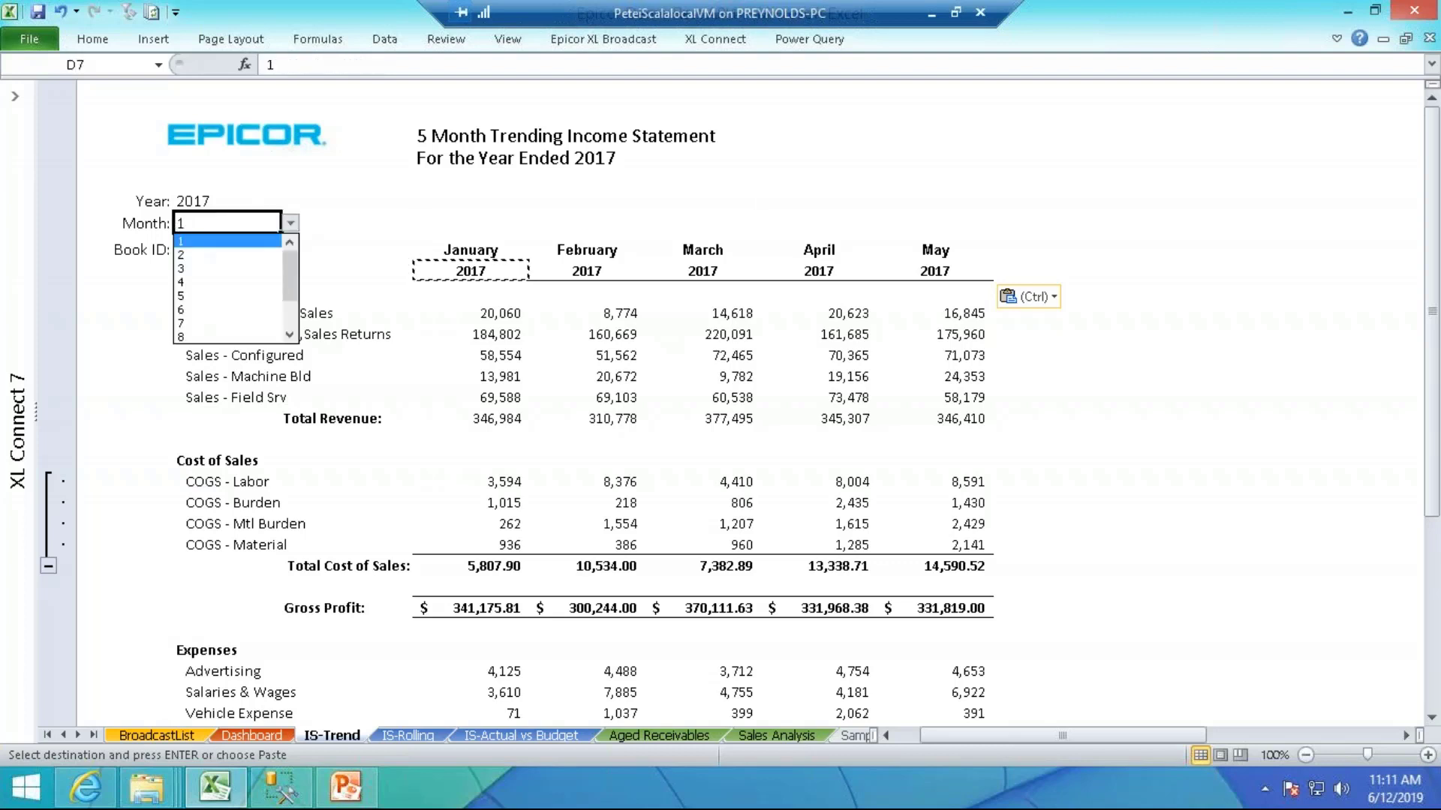
click(251, 296)
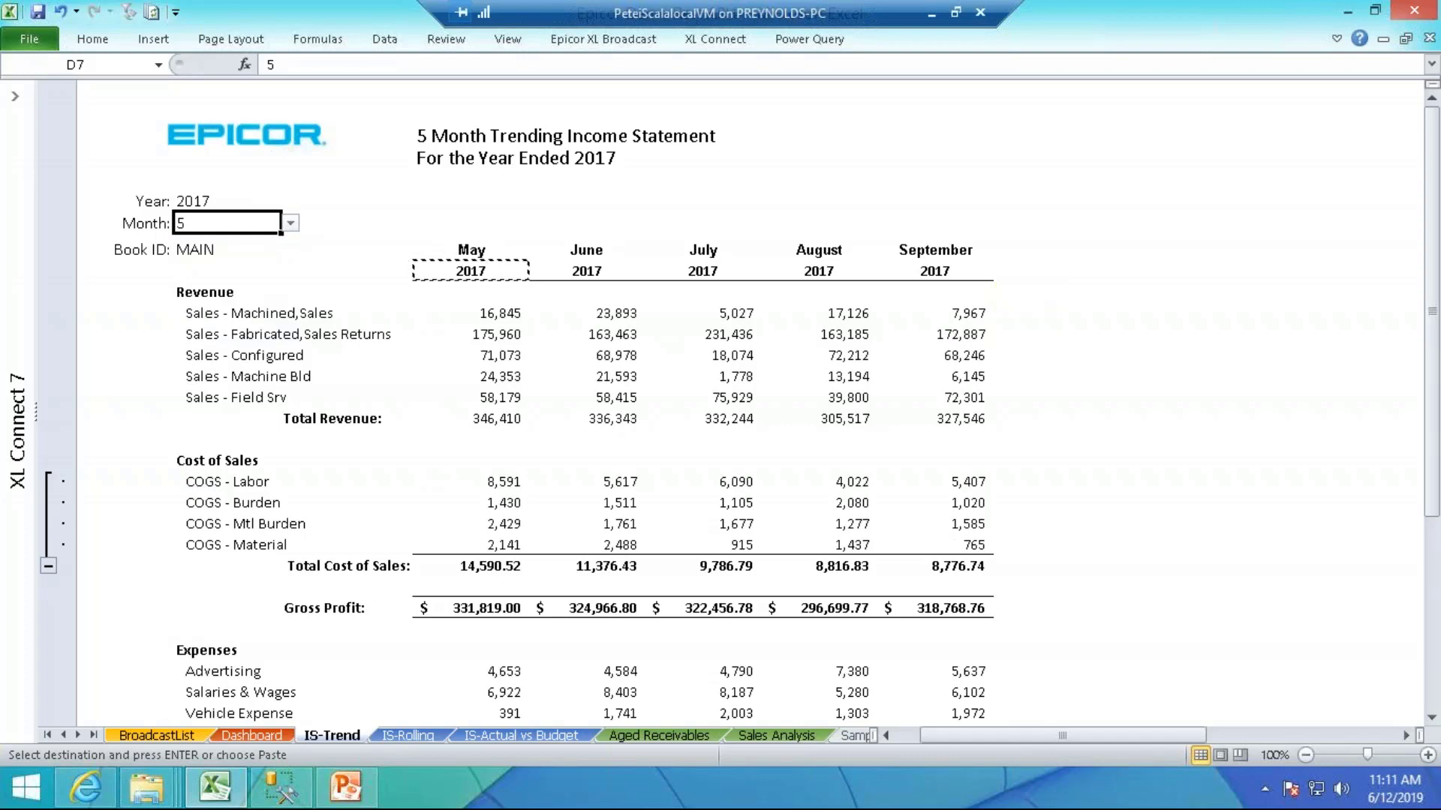
Fill the September column across to add an October column and set its year heading to 2017
drag(893, 242, 1060, 712)
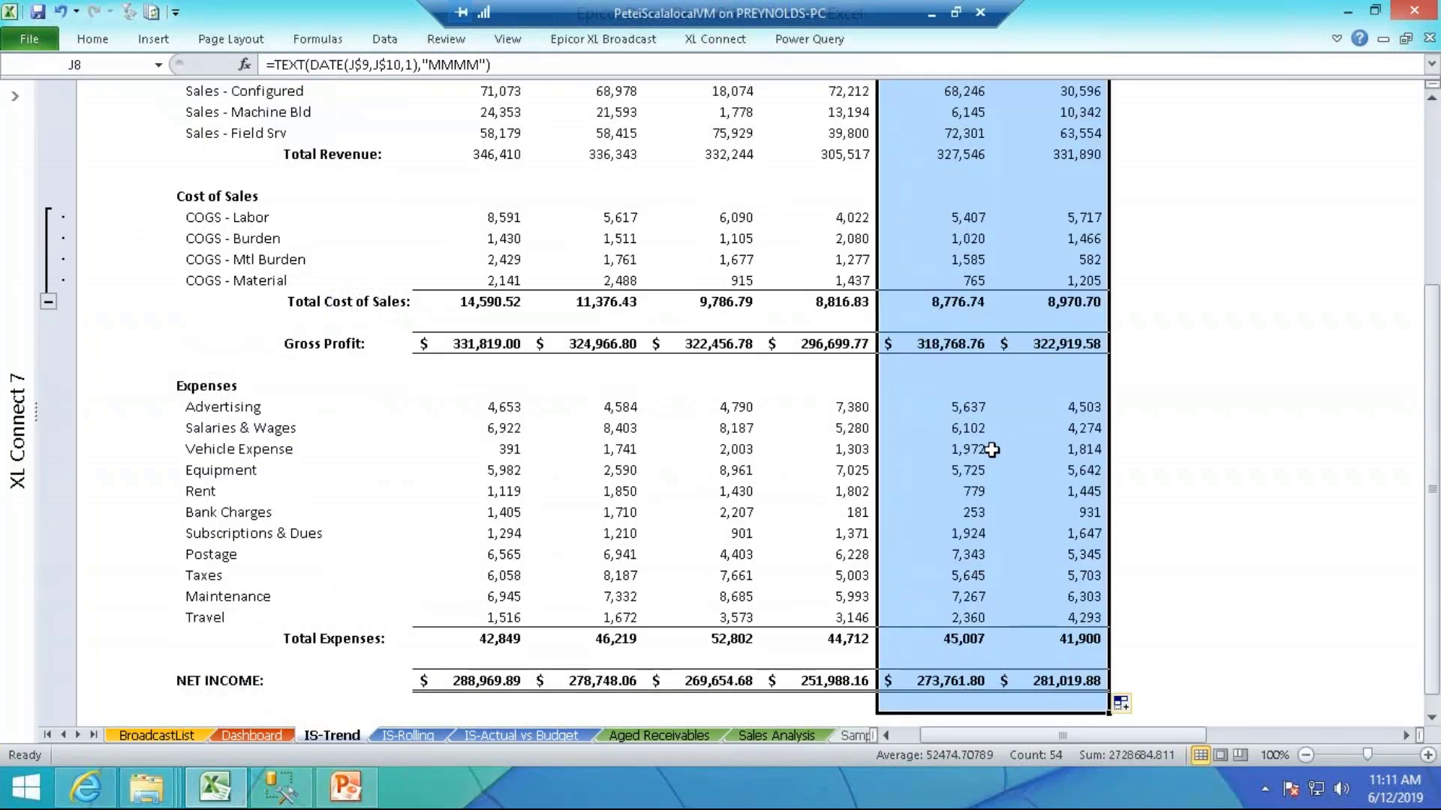
scroll(992, 450, up, 2)
click(1064, 119)
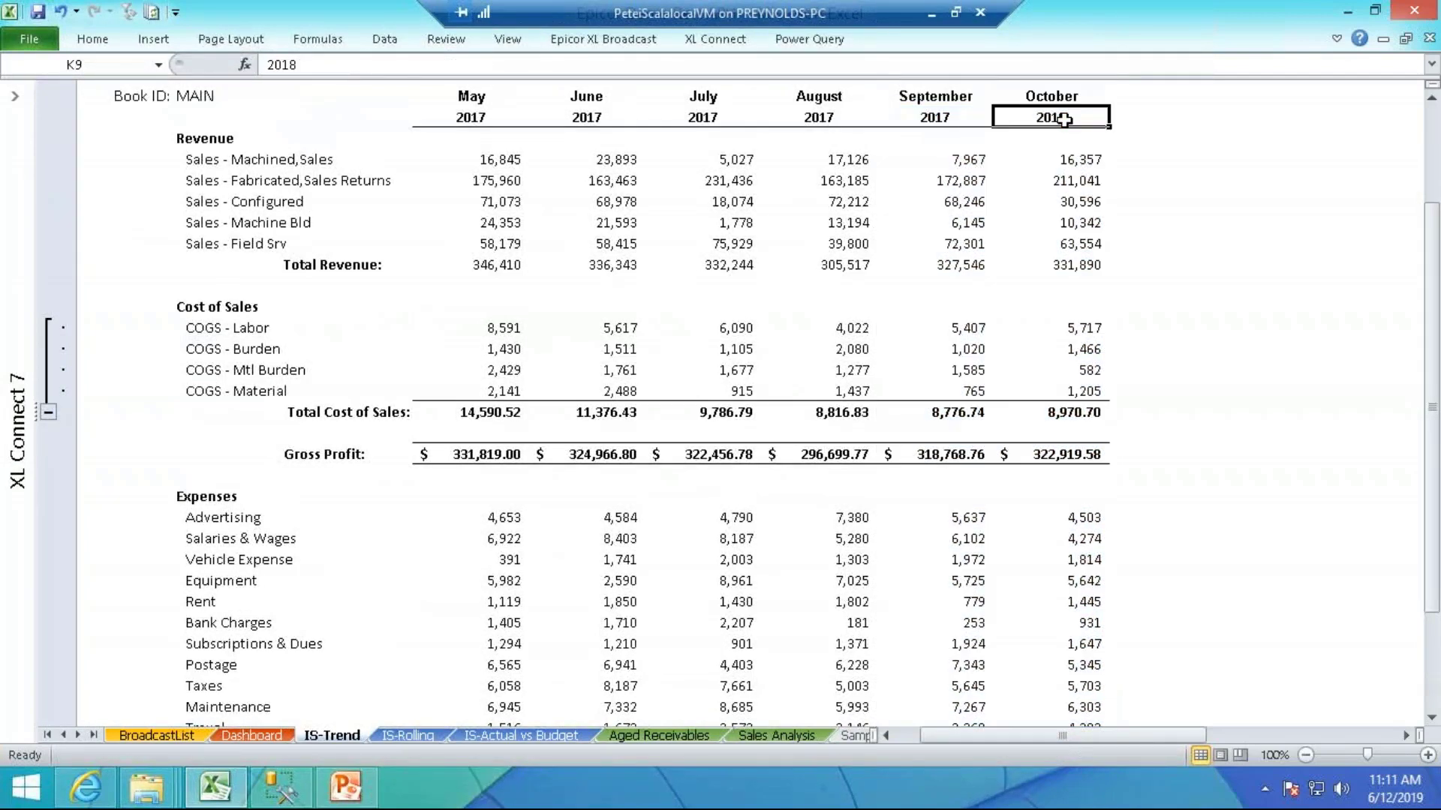
text(2017)
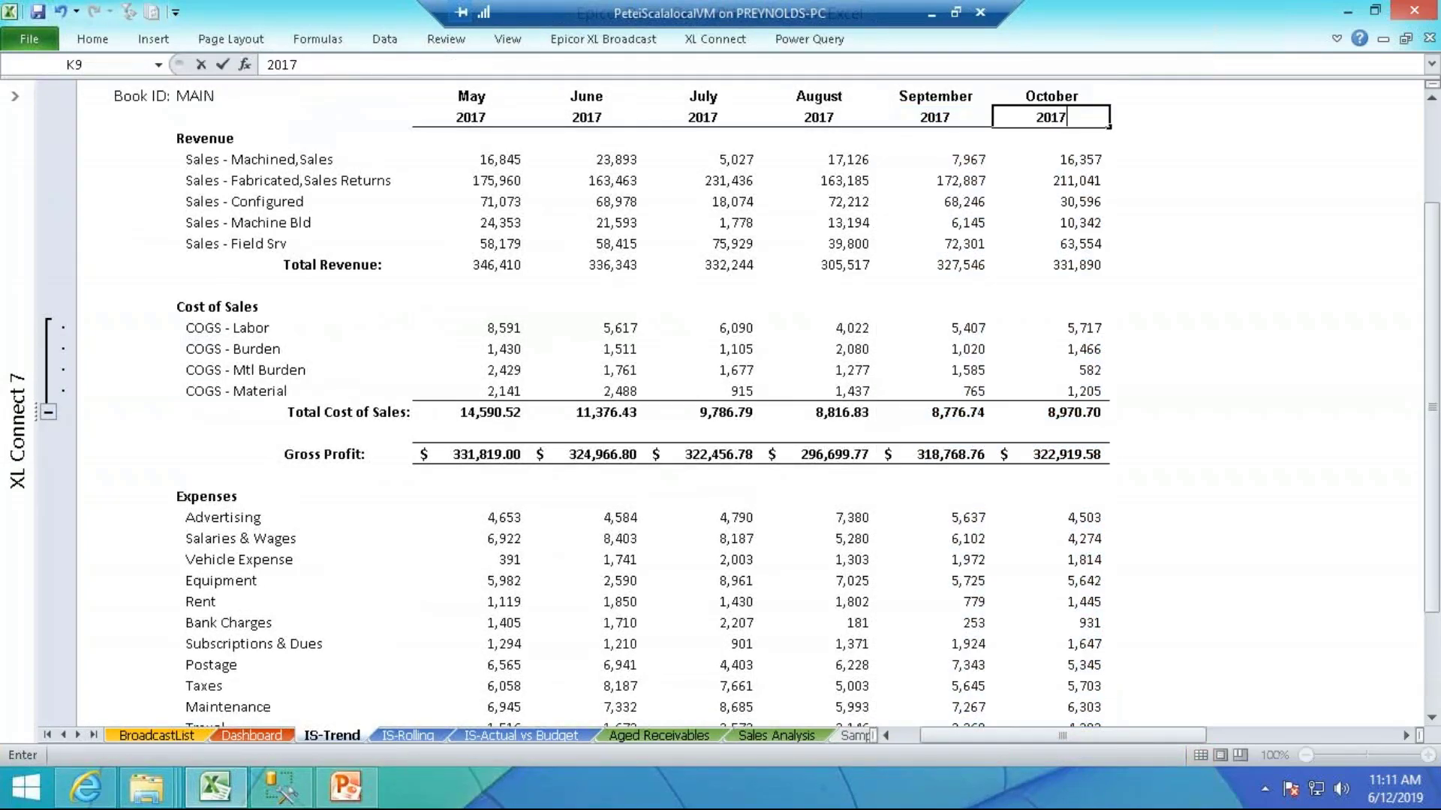
key(Return)
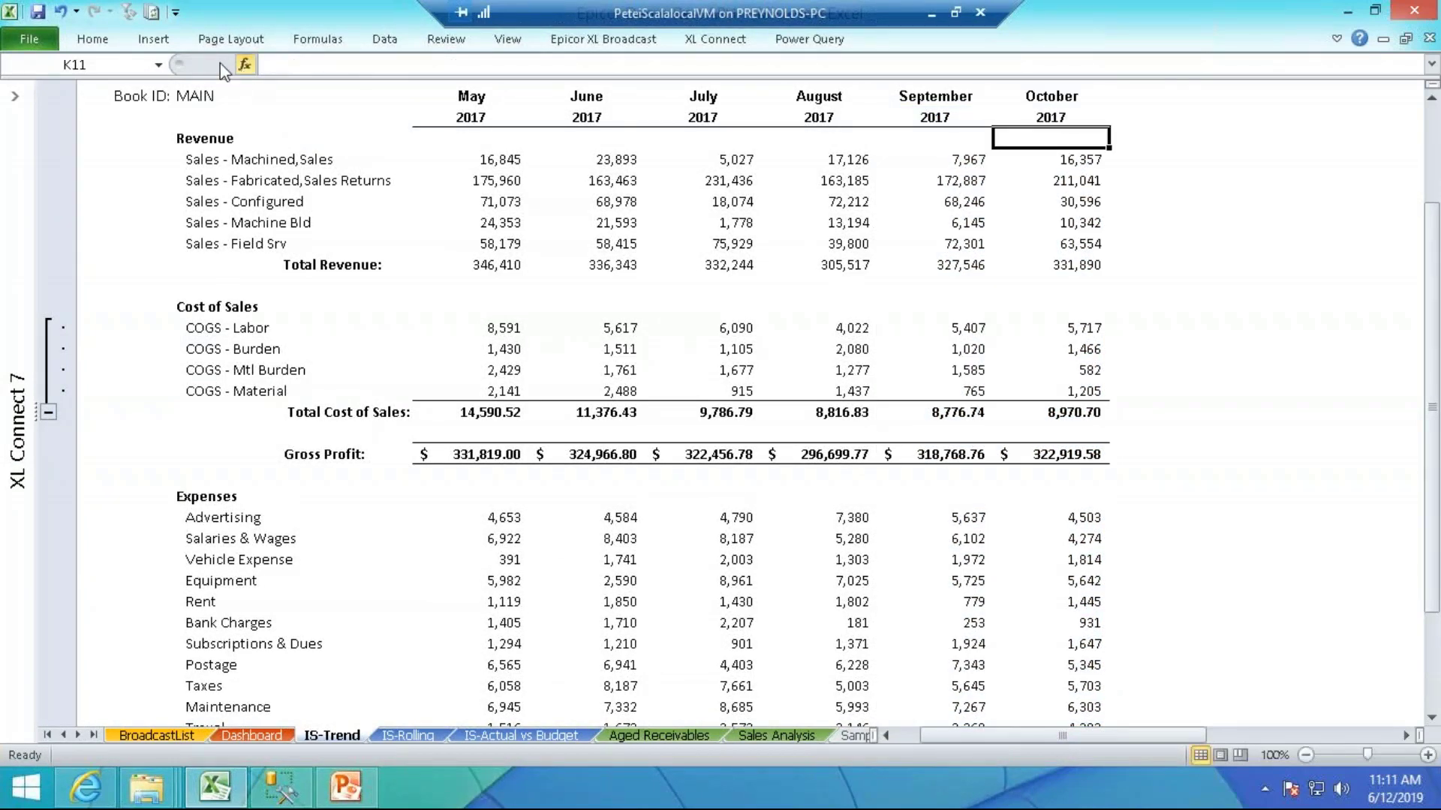
Set the Month of the six-month trending income statement back to 1
scroll(240, 134, up, 3)
click(208, 223)
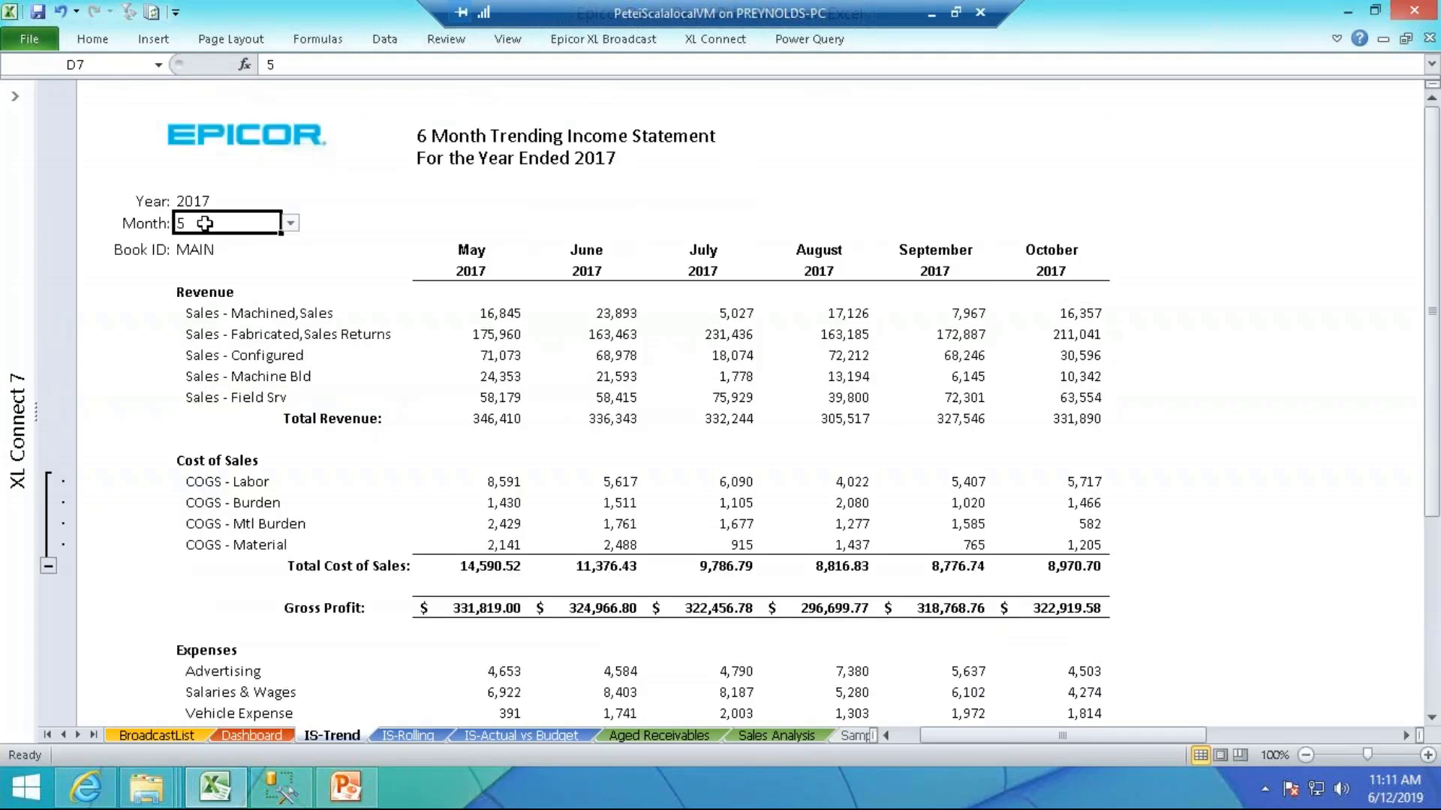
click(290, 223)
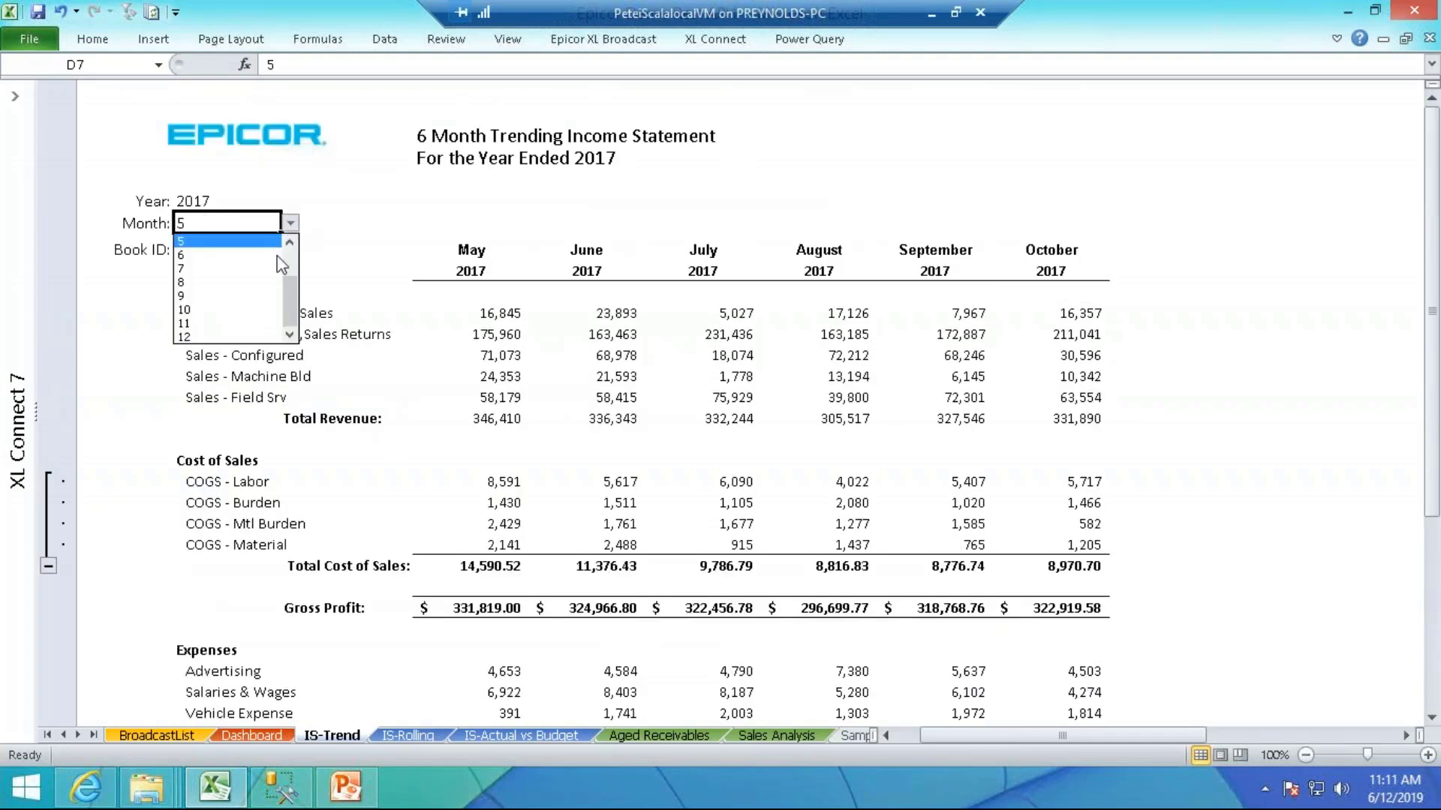
key(Down)
key(Down)
key(Down)
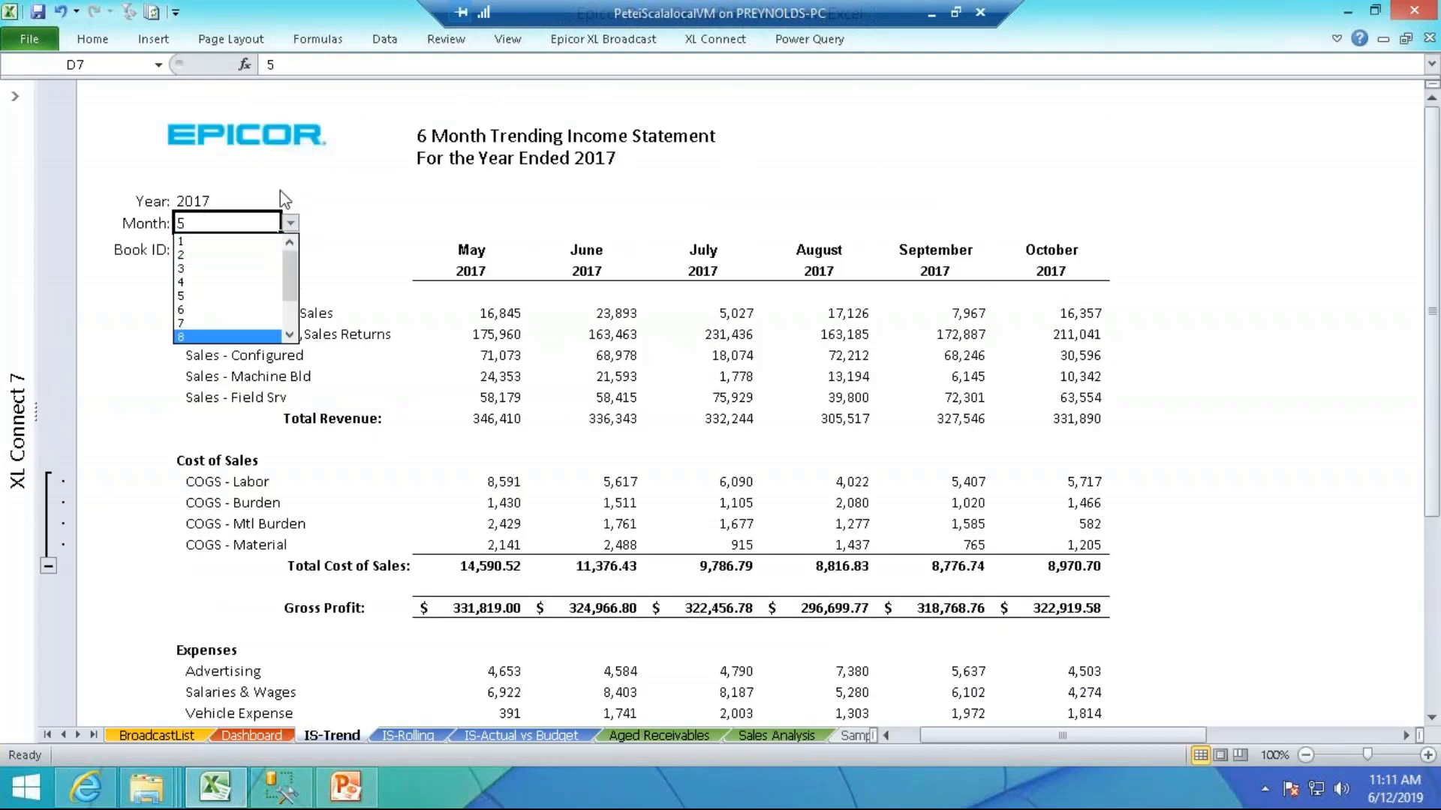
click(225, 241)
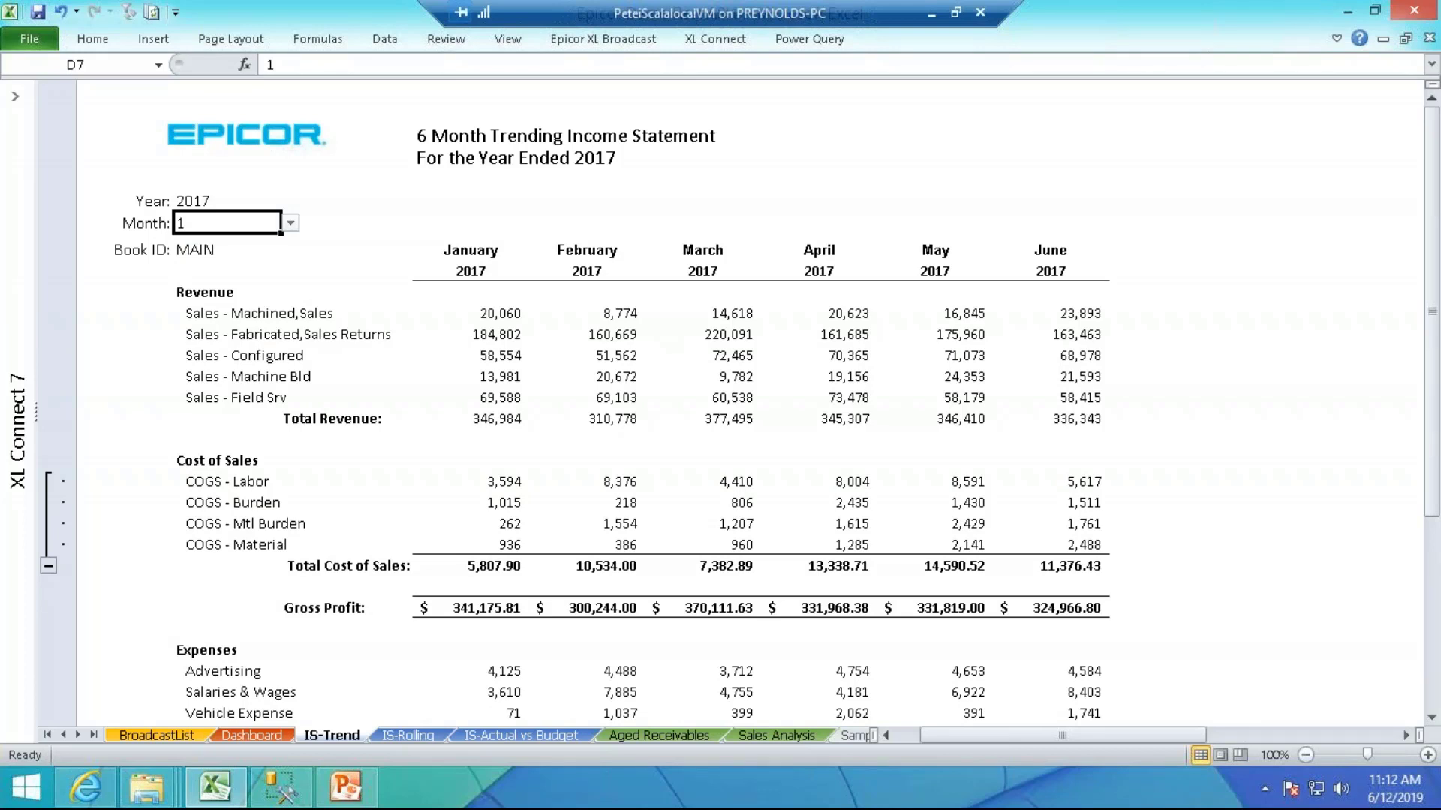
Collapse the Cost of Sales detail rows and drill down on March's Sales - Fabricated value as an XL Connect SuperTable
click(48, 566)
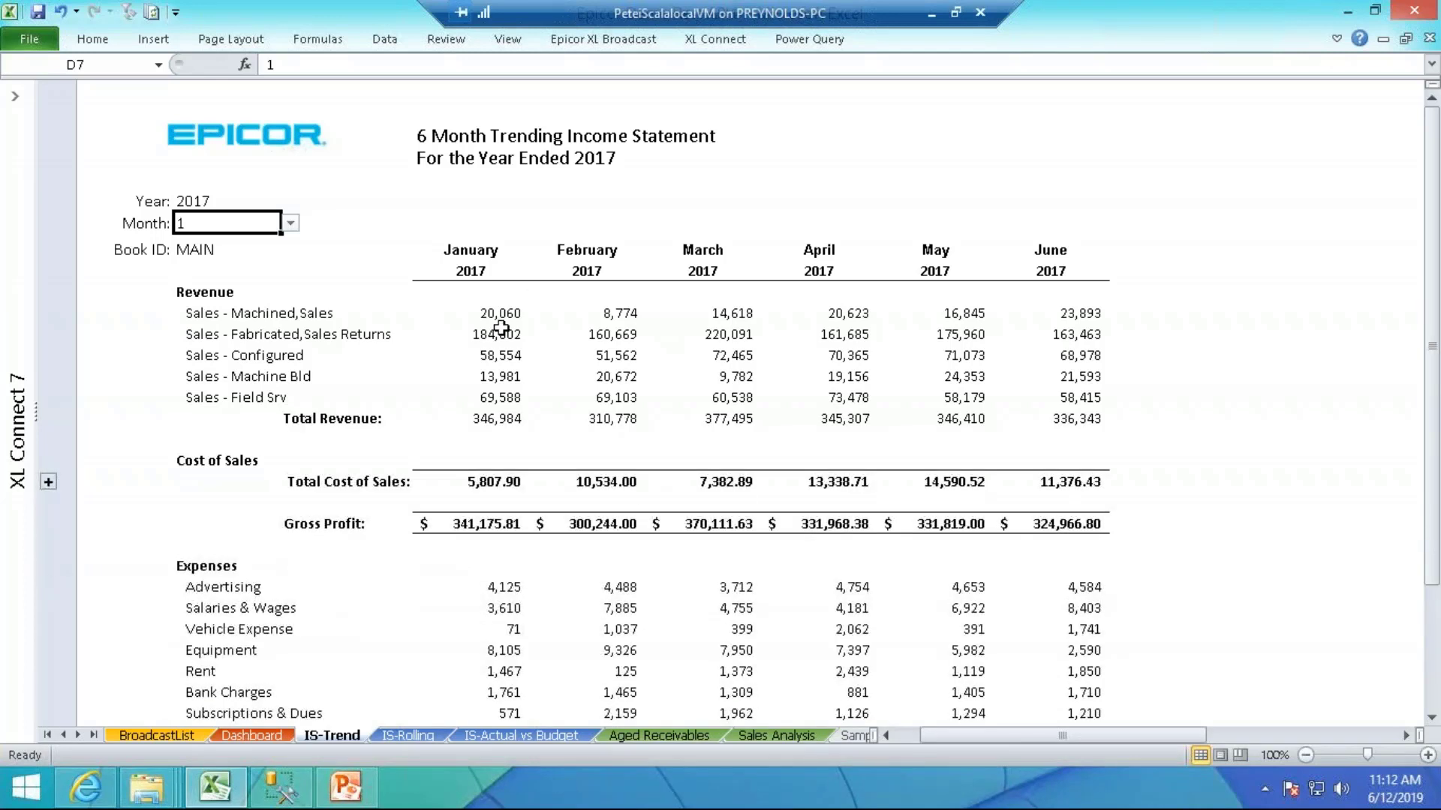
drag(495, 330, 1056, 333)
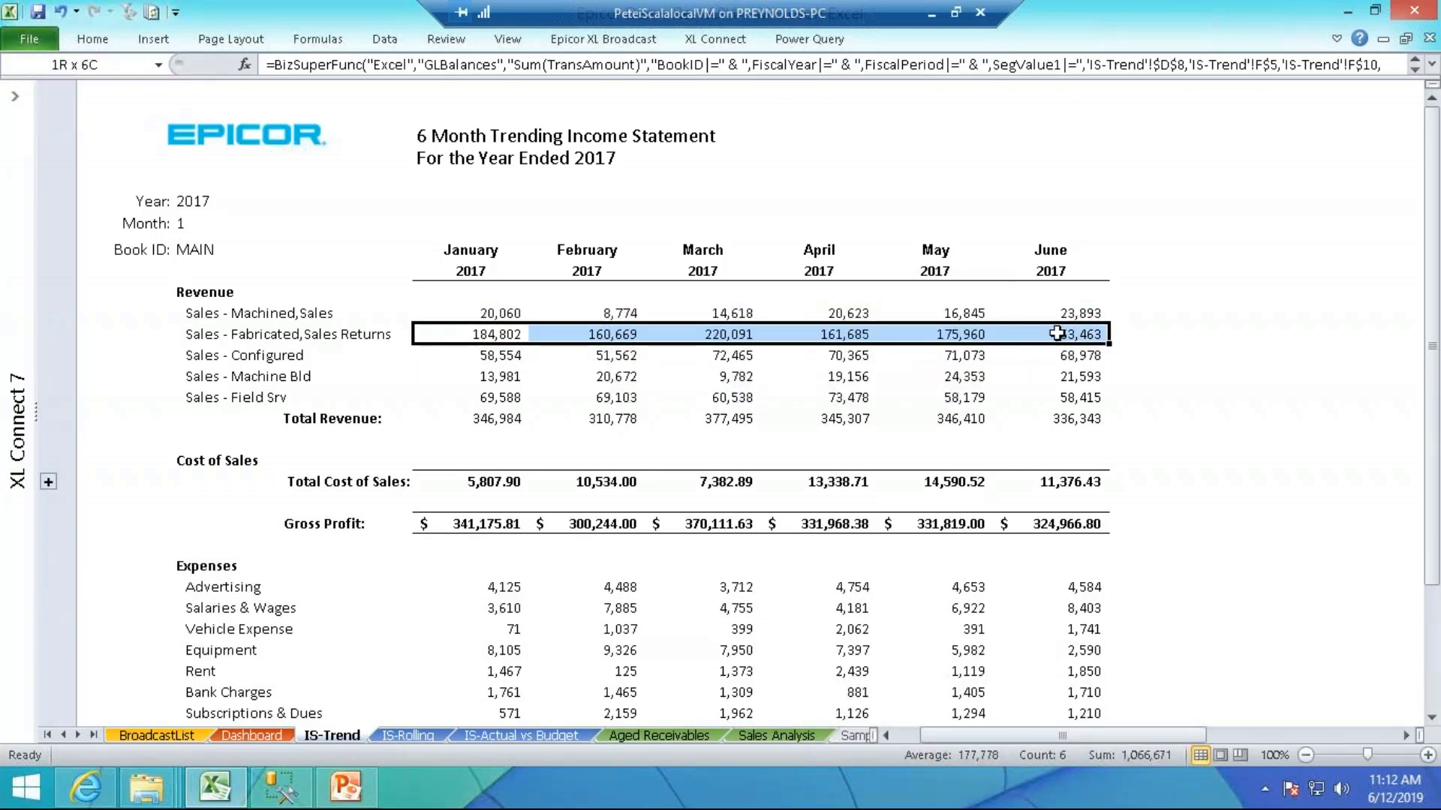
click(728, 333)
right_click(727, 333)
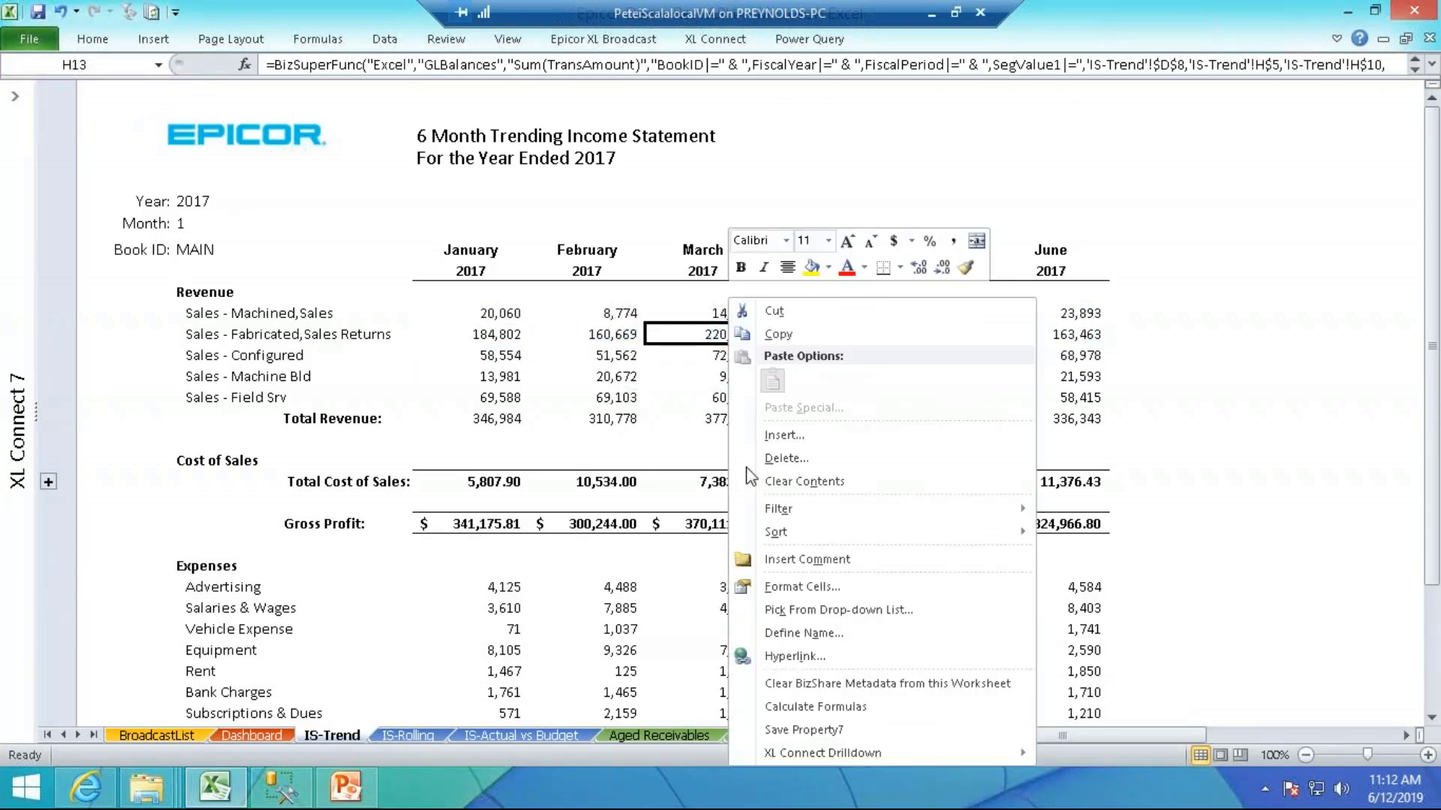
mouse_move(836, 759)
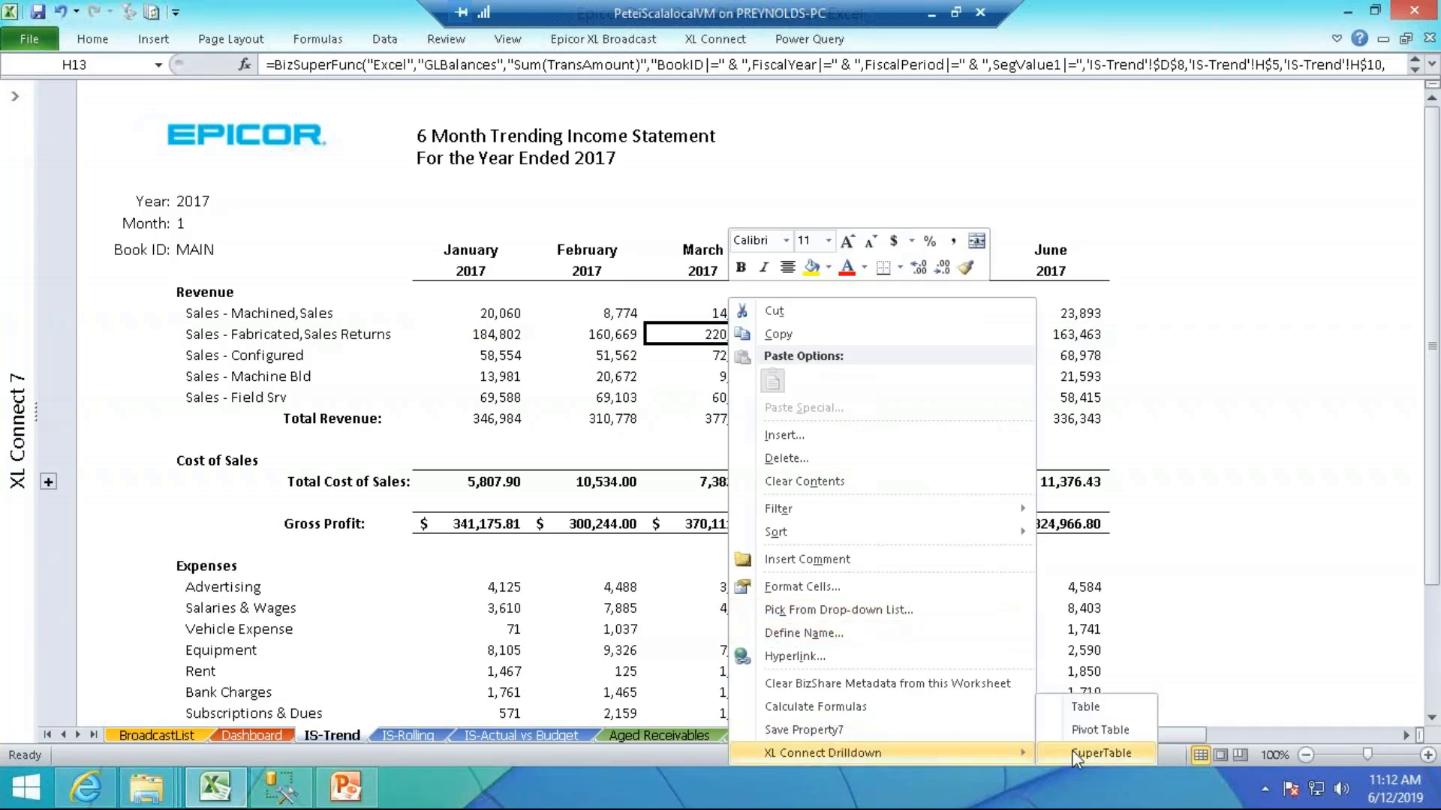
click(1107, 754)
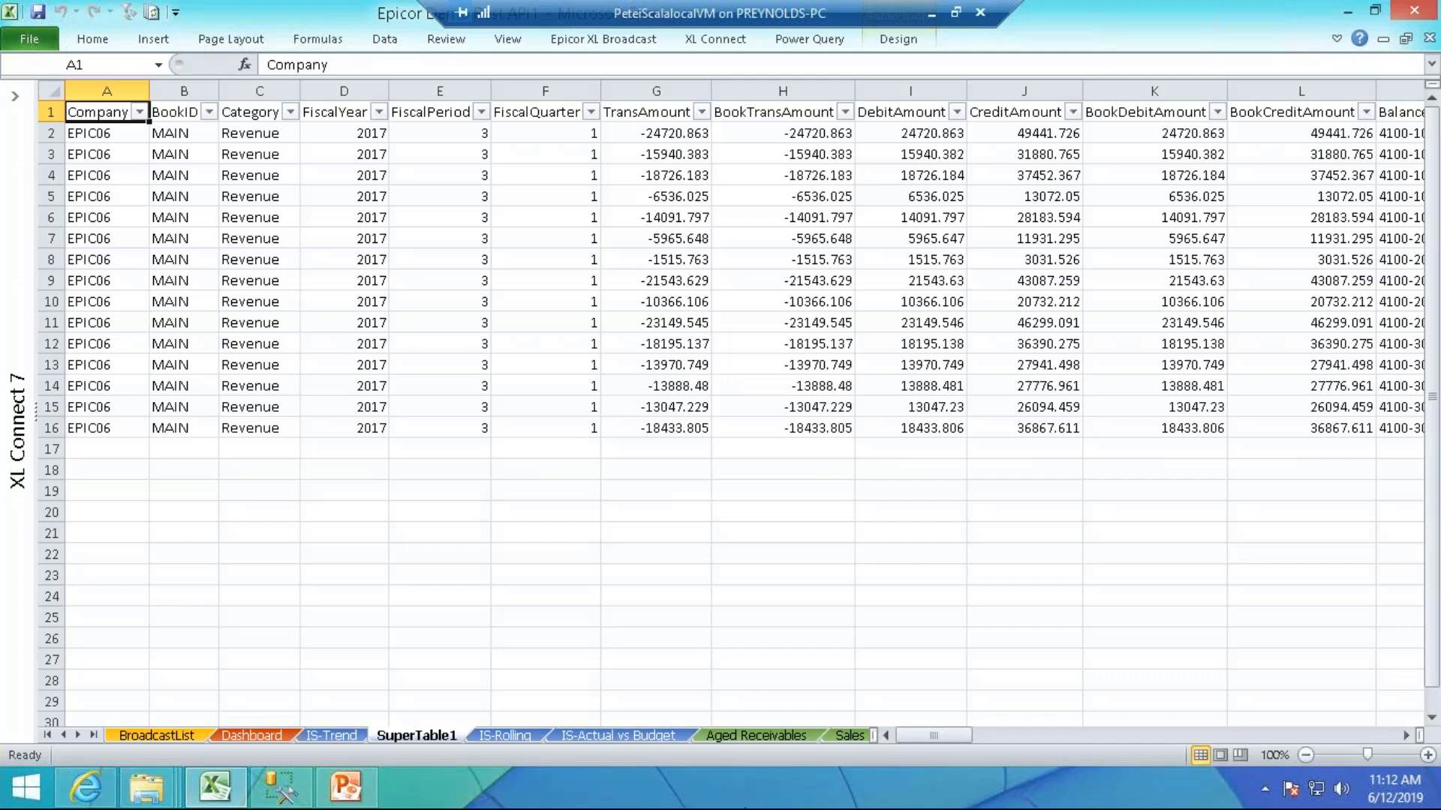
Open the IS-Rolling sheet and set the rolling 12-month income statement's Division to Hardware
click(496, 736)
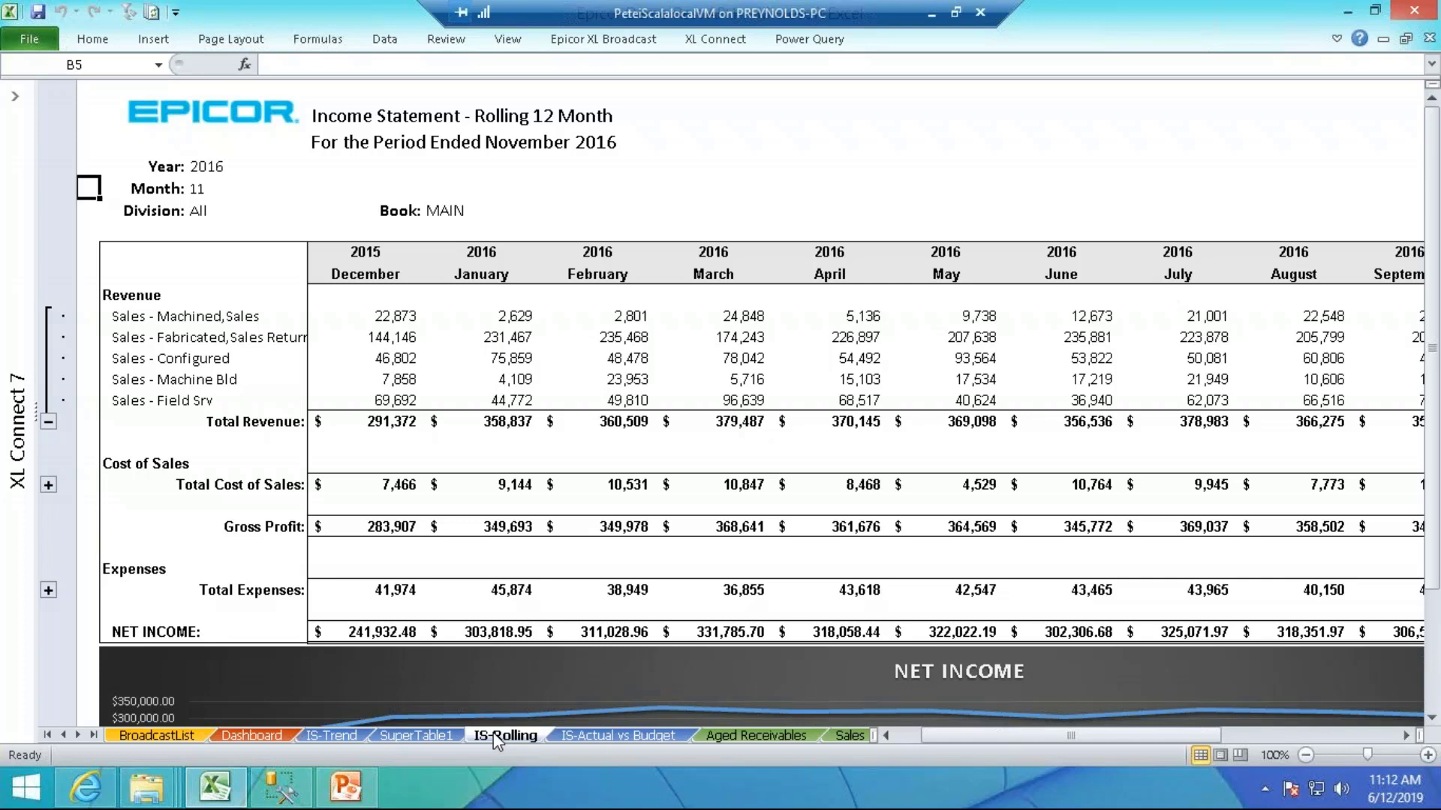
click(202, 215)
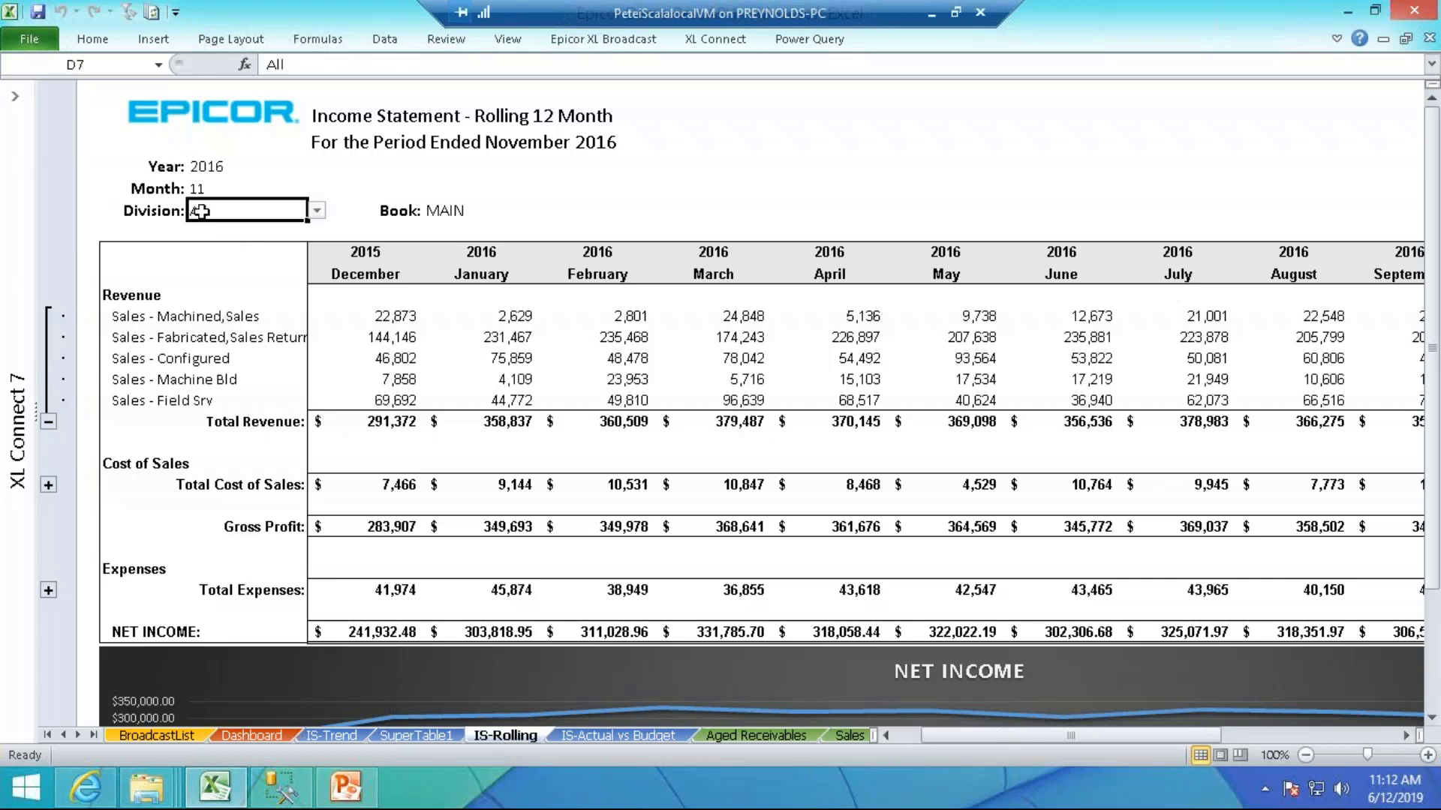
click(318, 215)
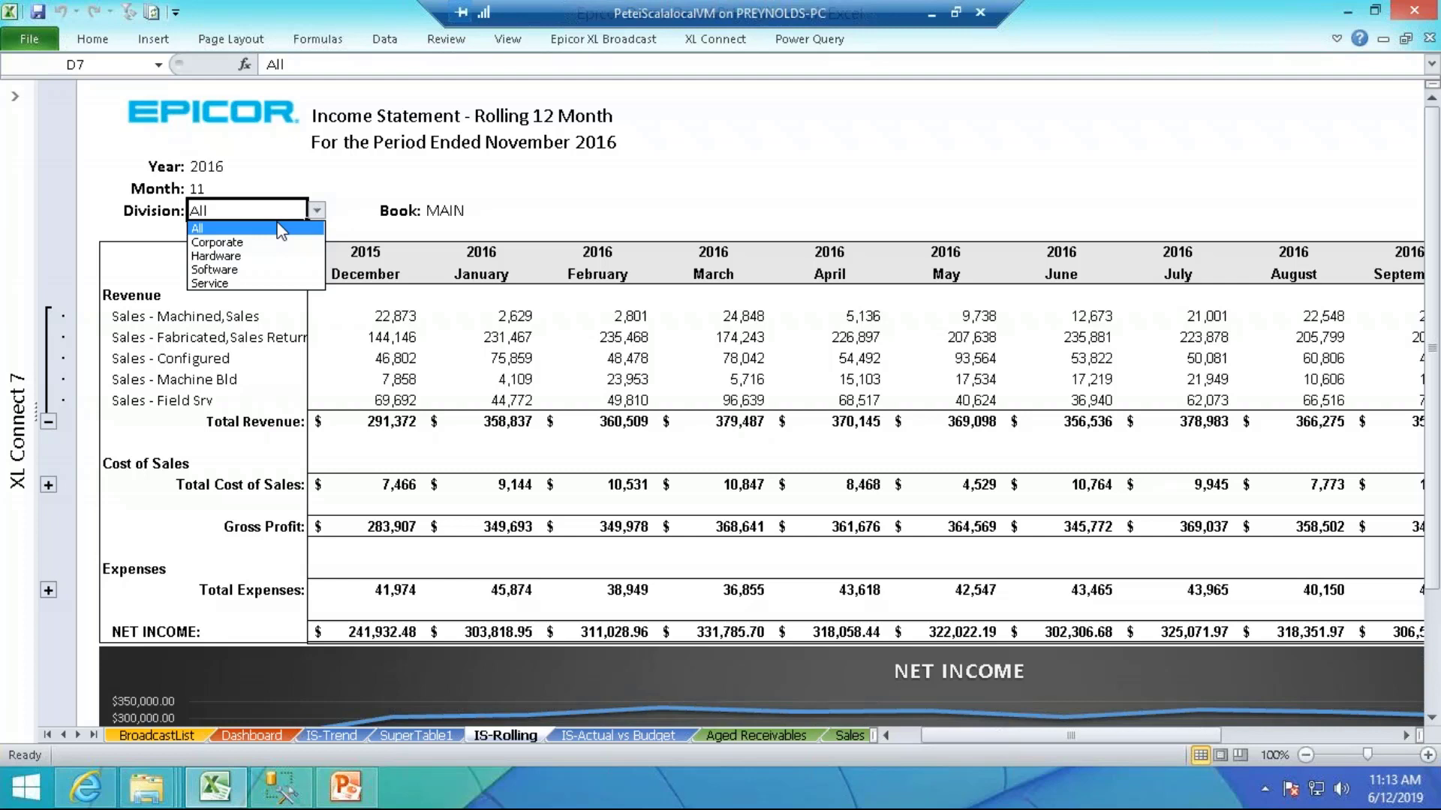
click(247, 259)
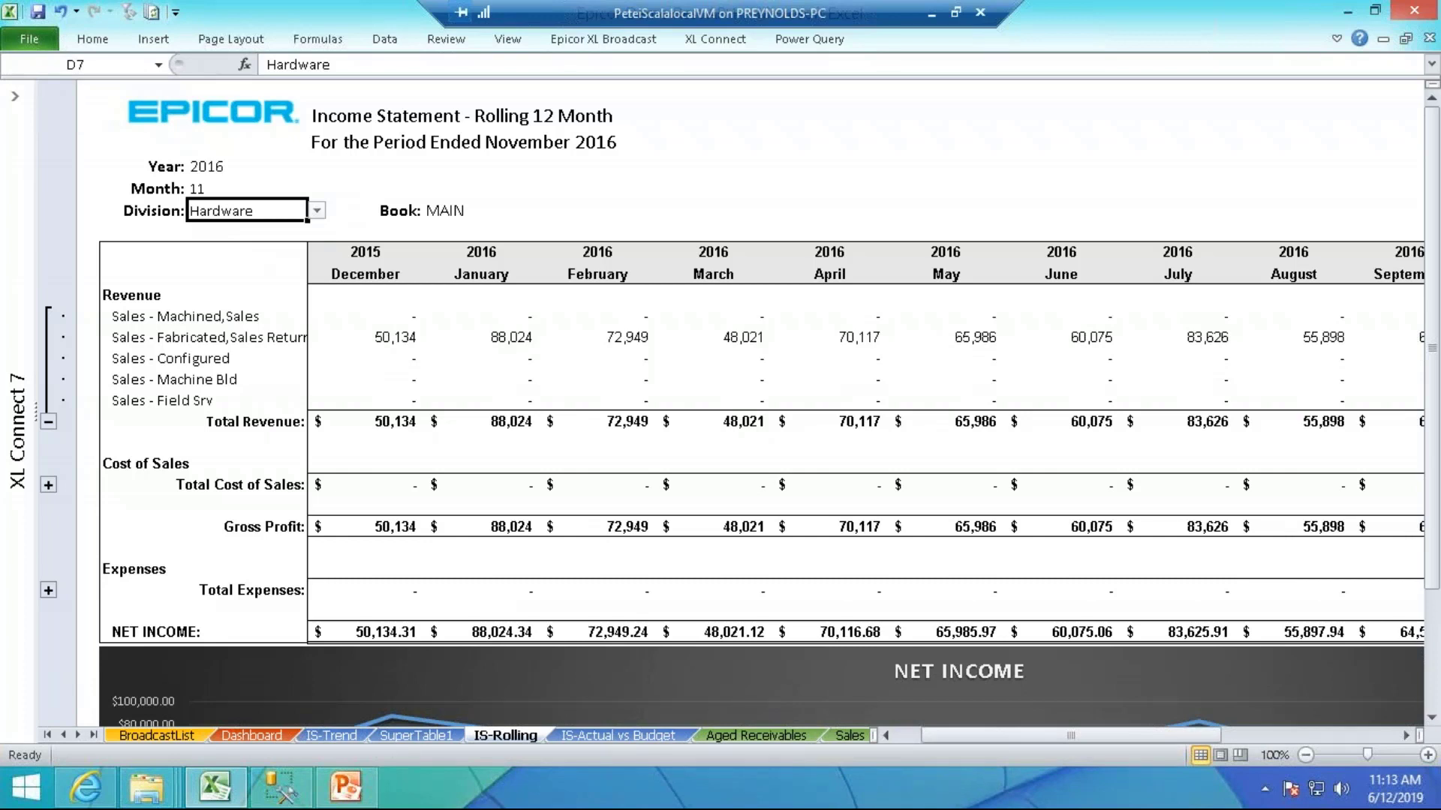
Set the Division back to All and collapse the Revenue detail rows
click(318, 211)
click(275, 228)
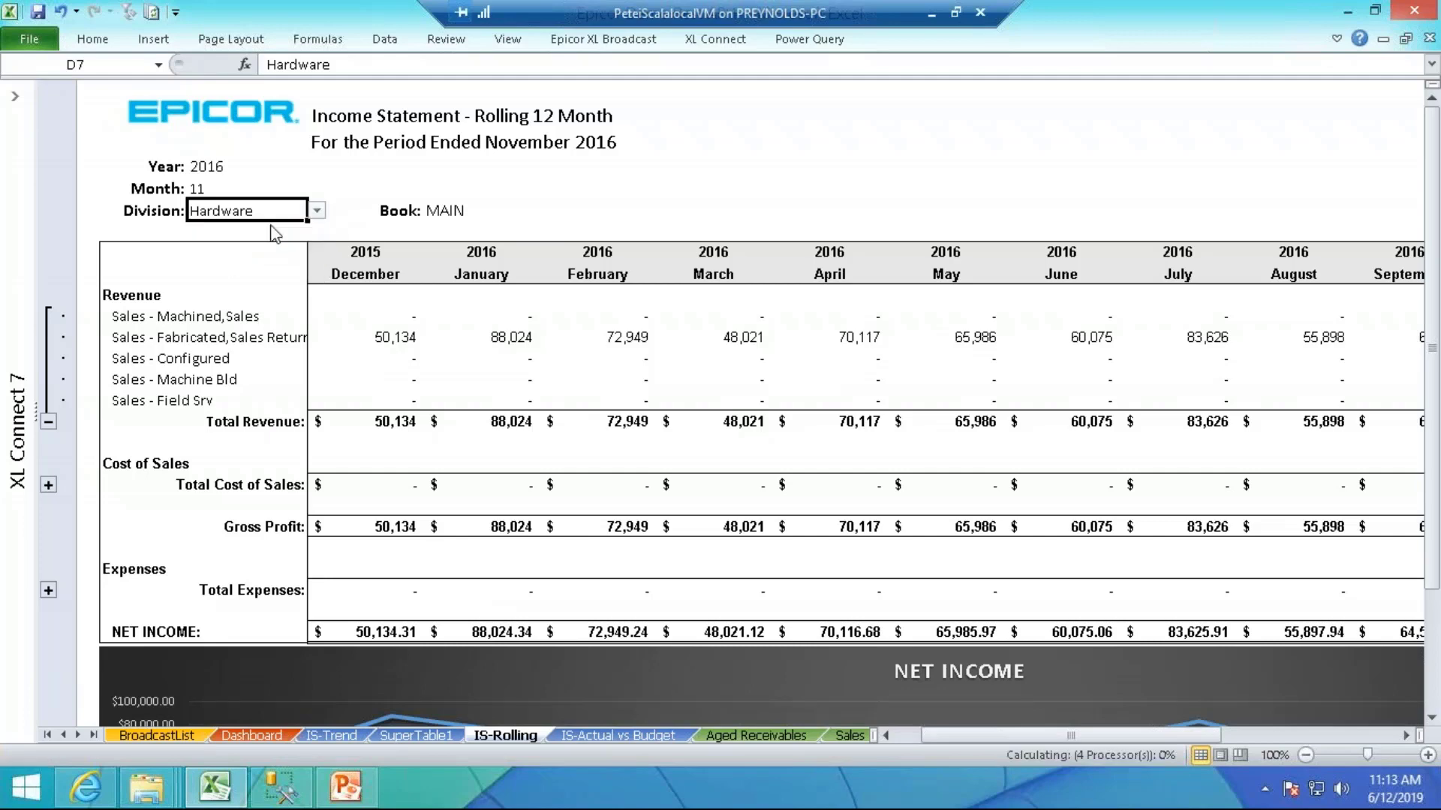
click(48, 421)
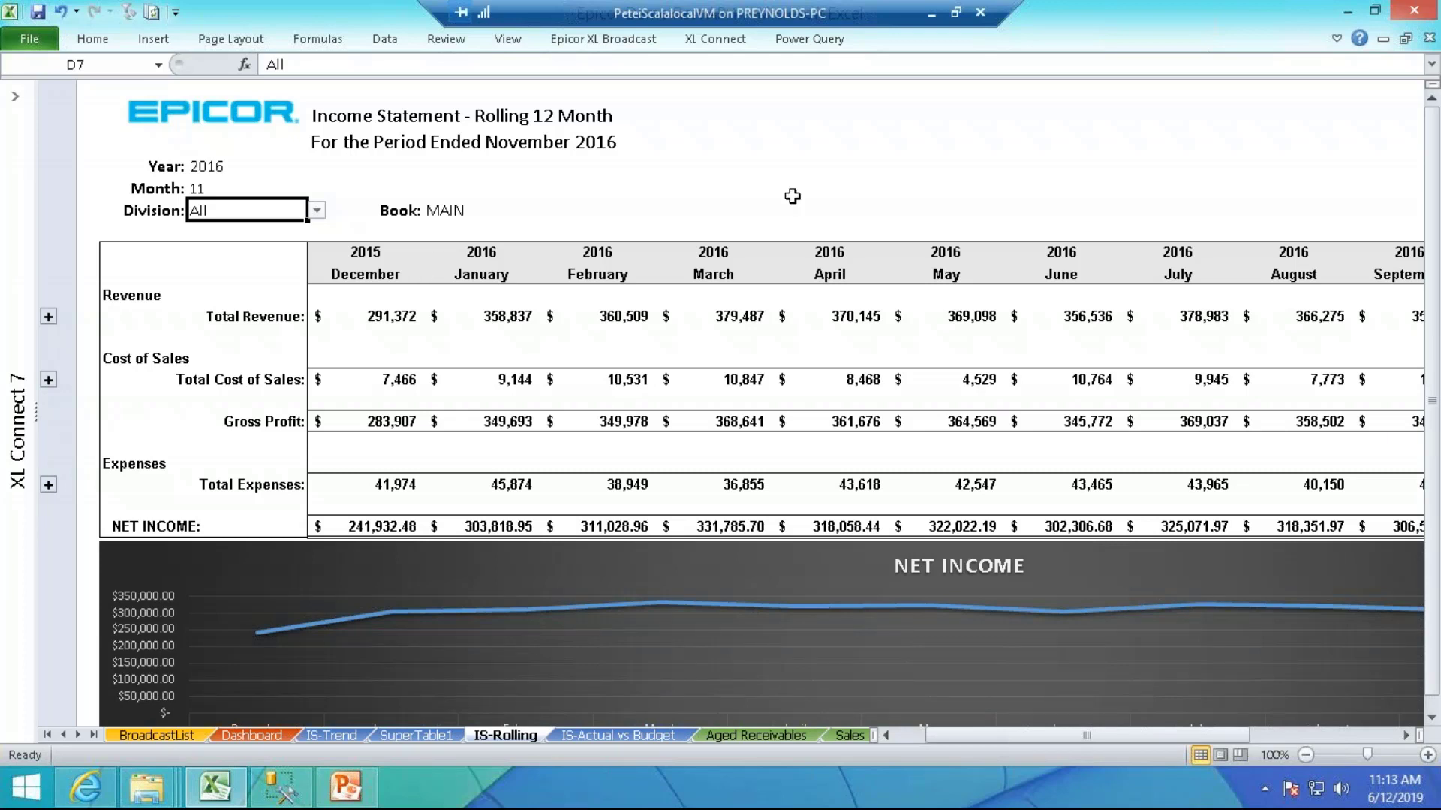
Expand the XL Connect 7 pane and collapse the Material Management and Production Management groups under Epicor ERP
click(16, 100)
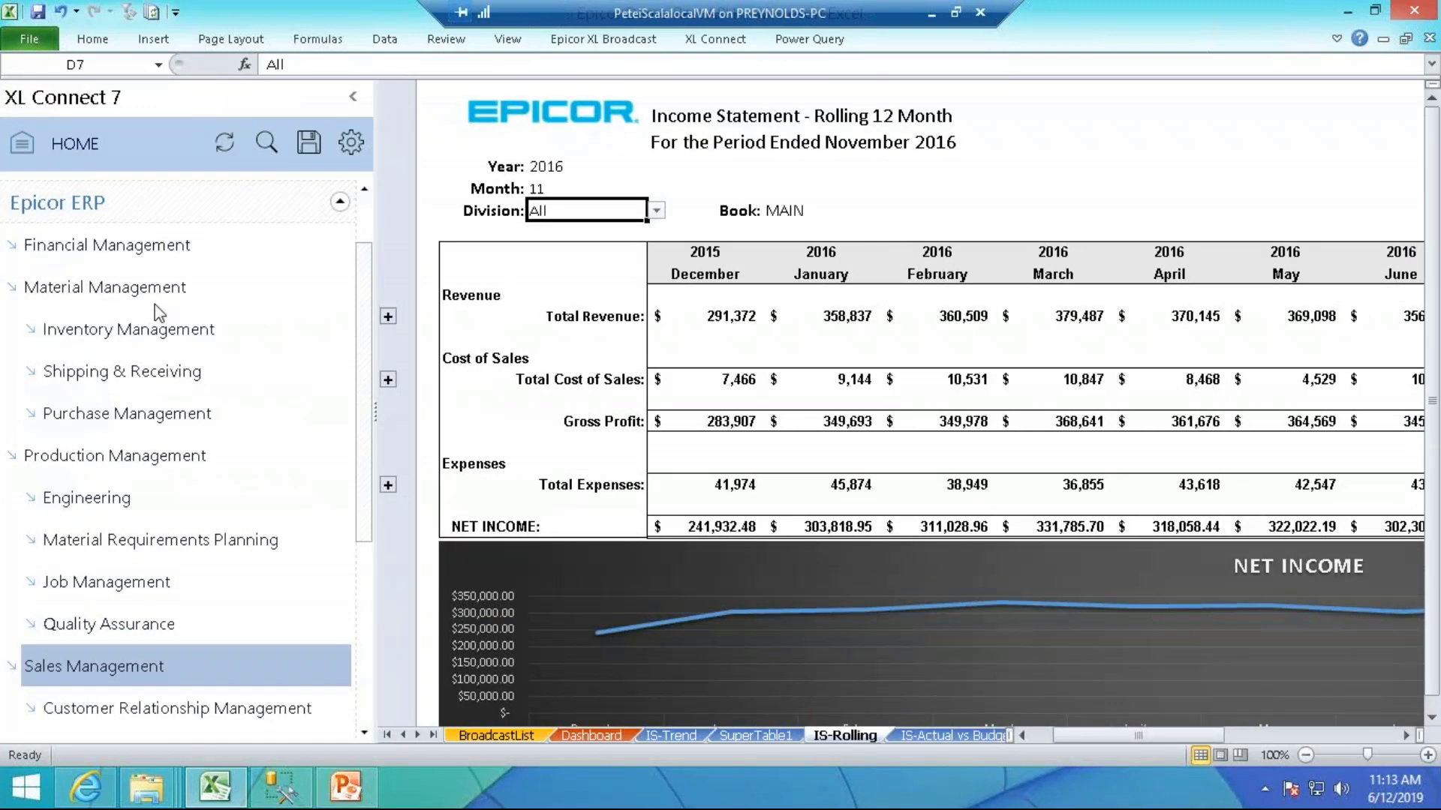
click(124, 293)
click(123, 334)
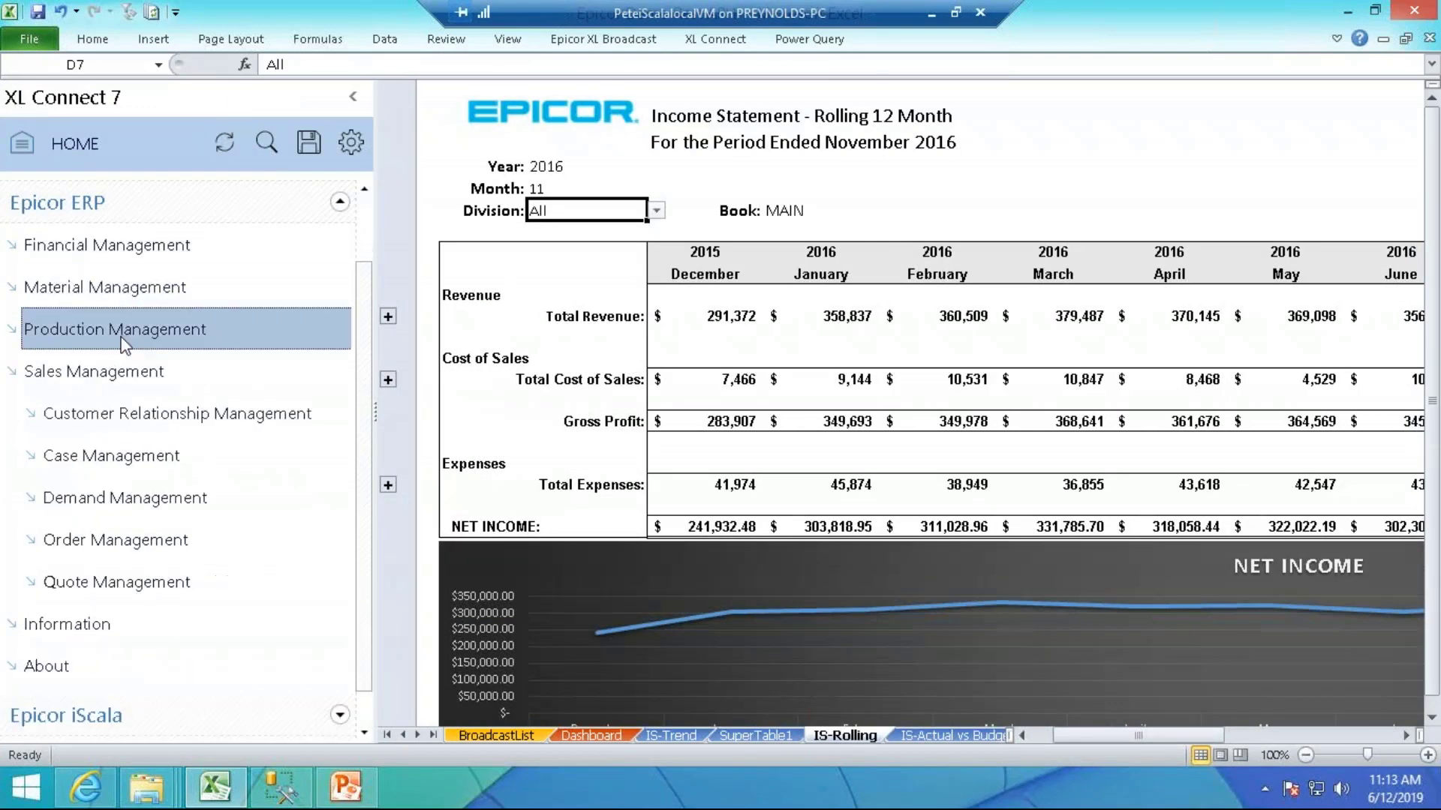
Collapse the Sales Management group and look over the modules under Financial Management in the Epicor ERP list
click(112, 377)
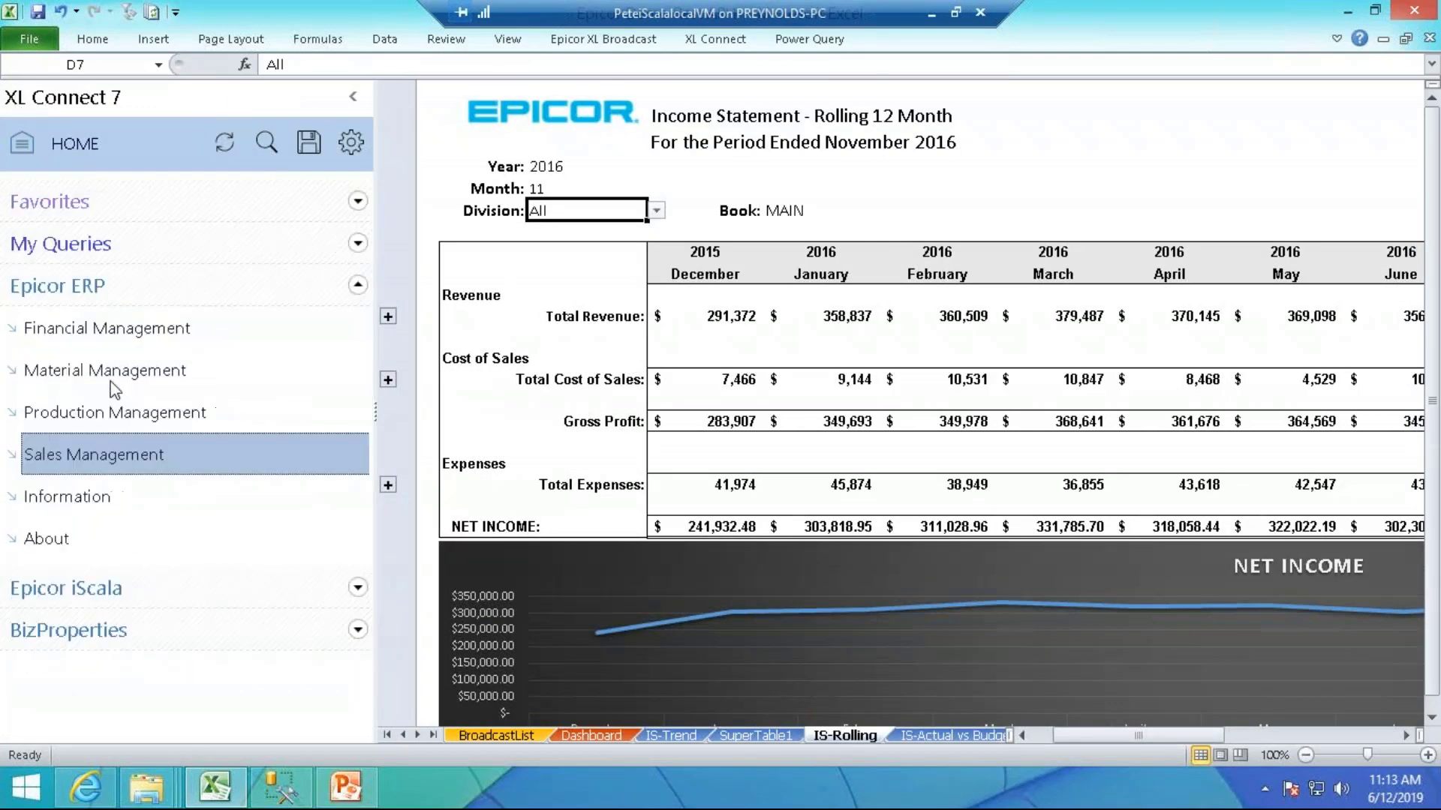
click(106, 294)
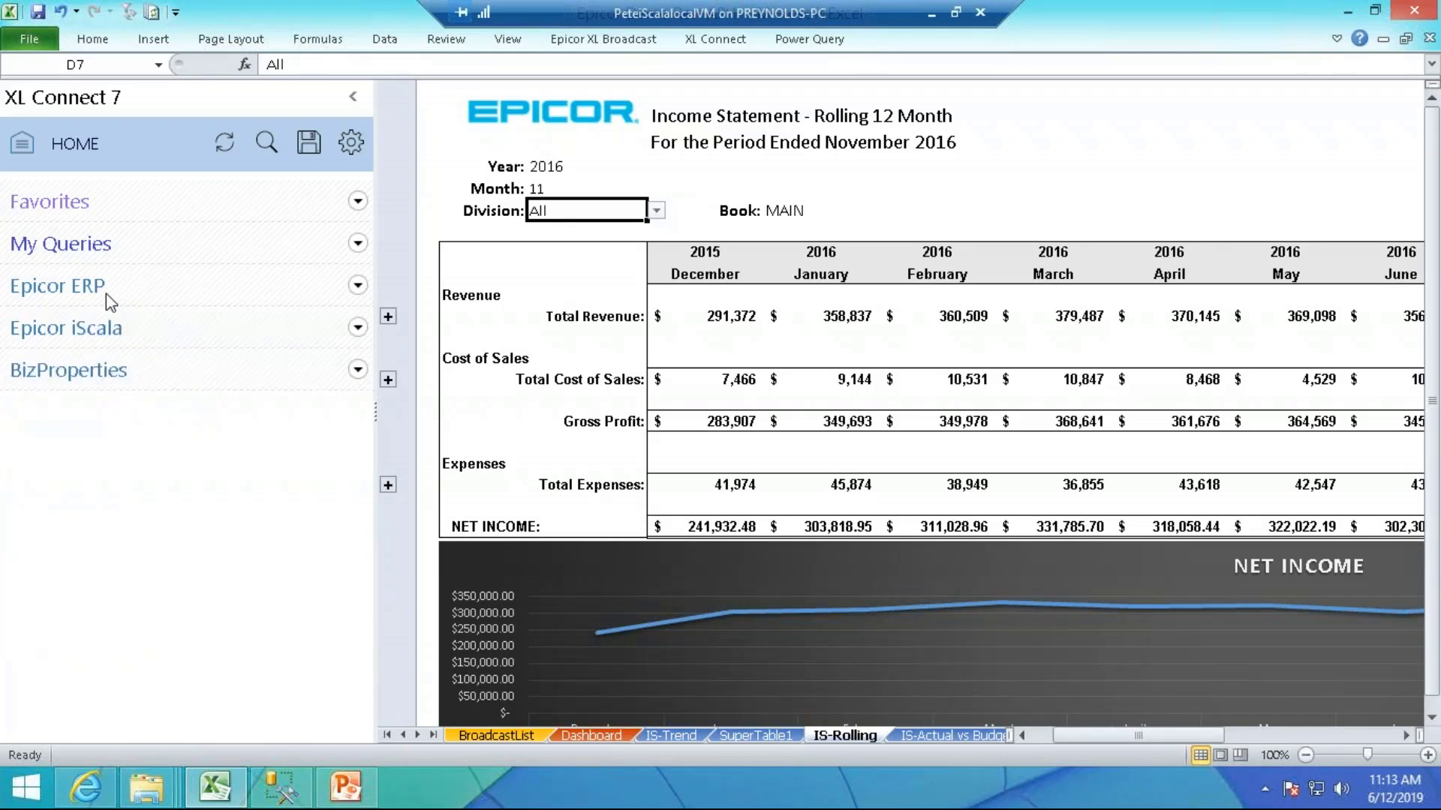
click(105, 294)
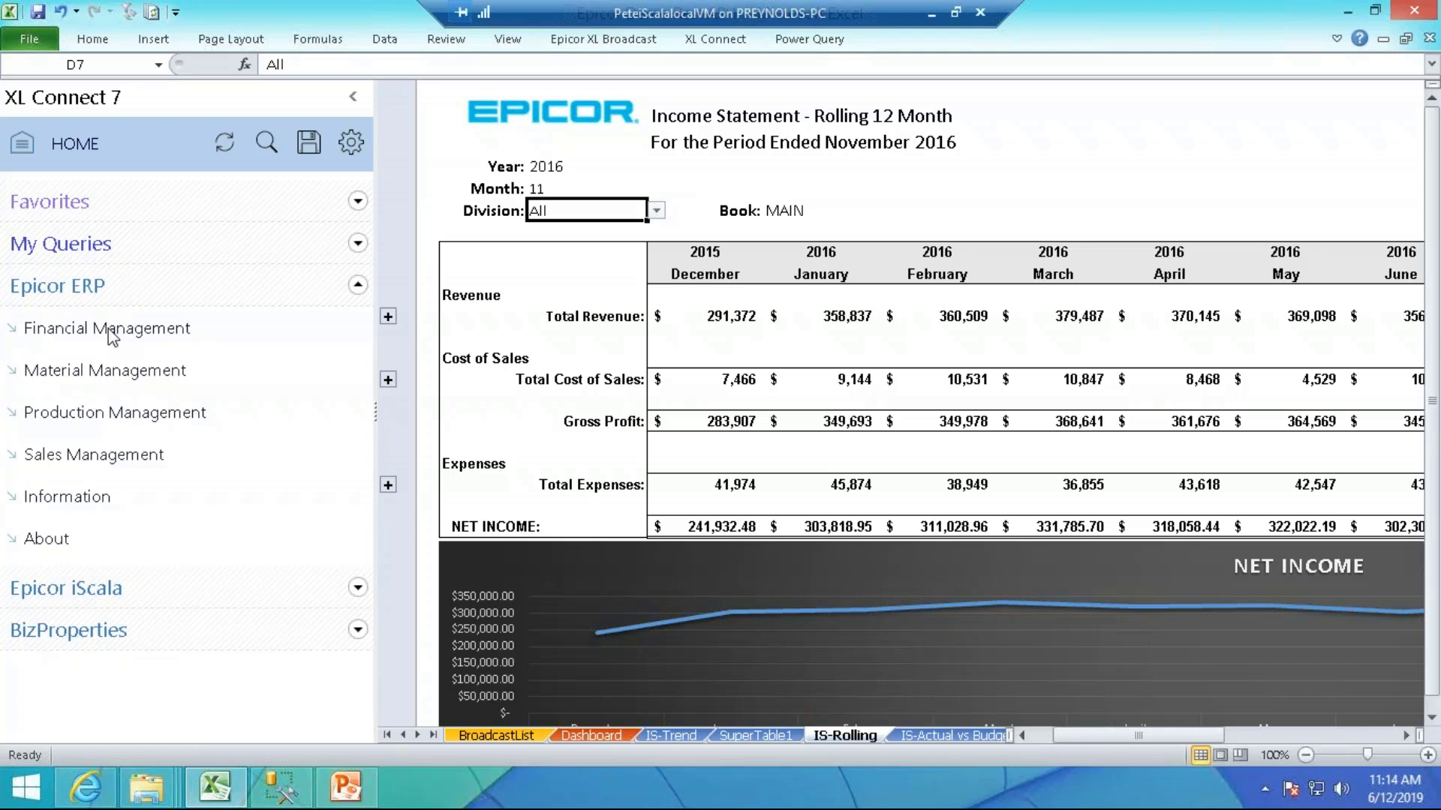
click(111, 330)
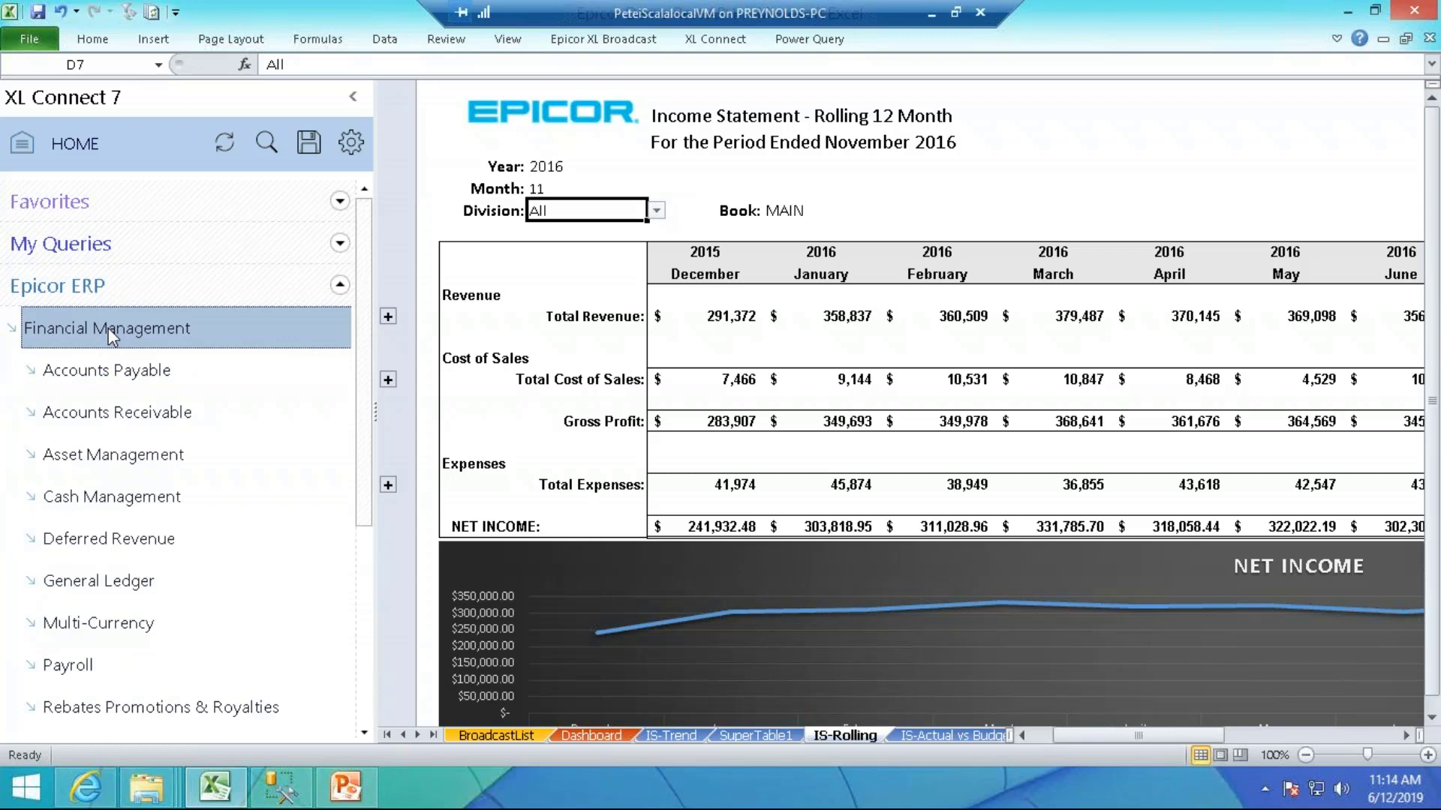
click(108, 327)
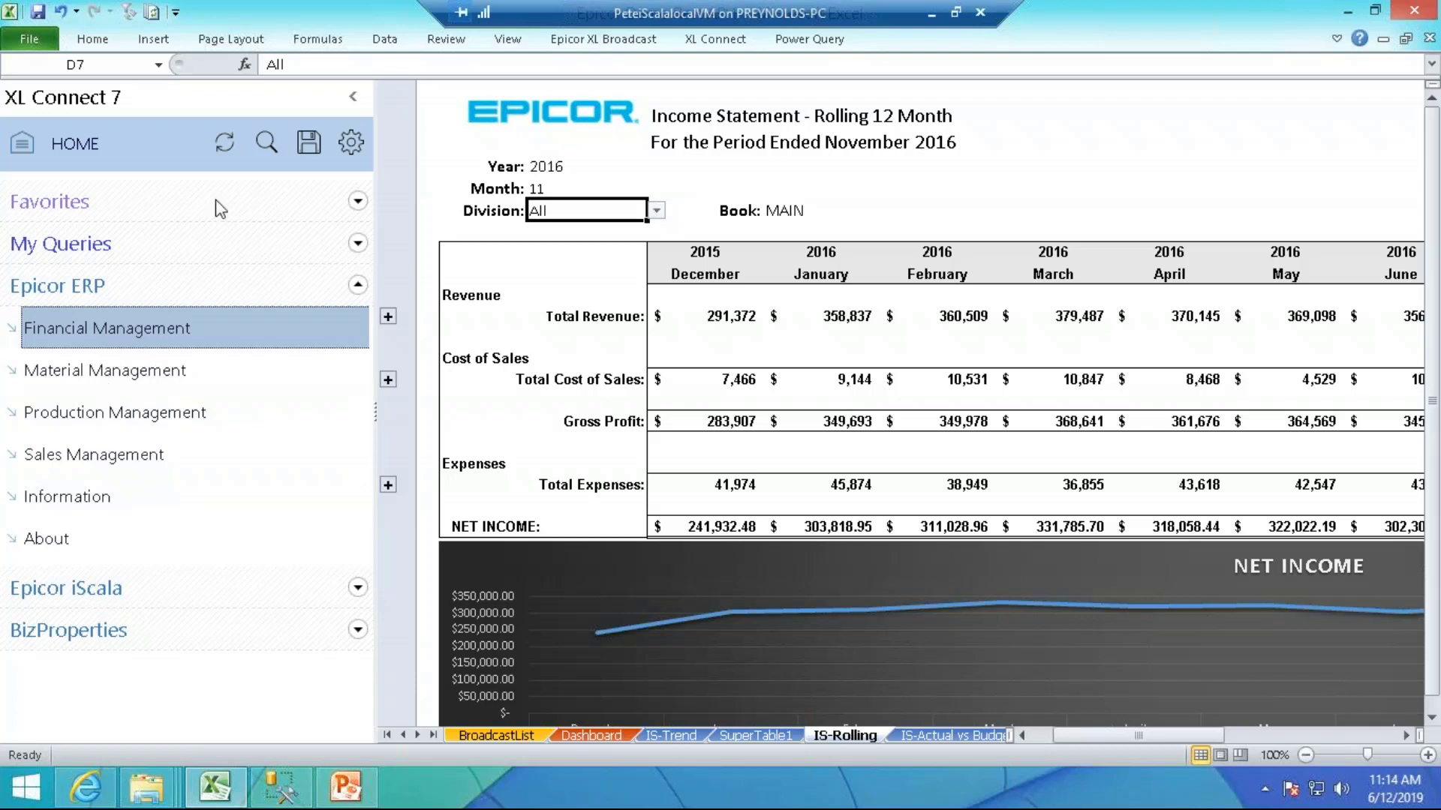
Hide the XL Connect 7 pane and open the Sample sheet
click(354, 98)
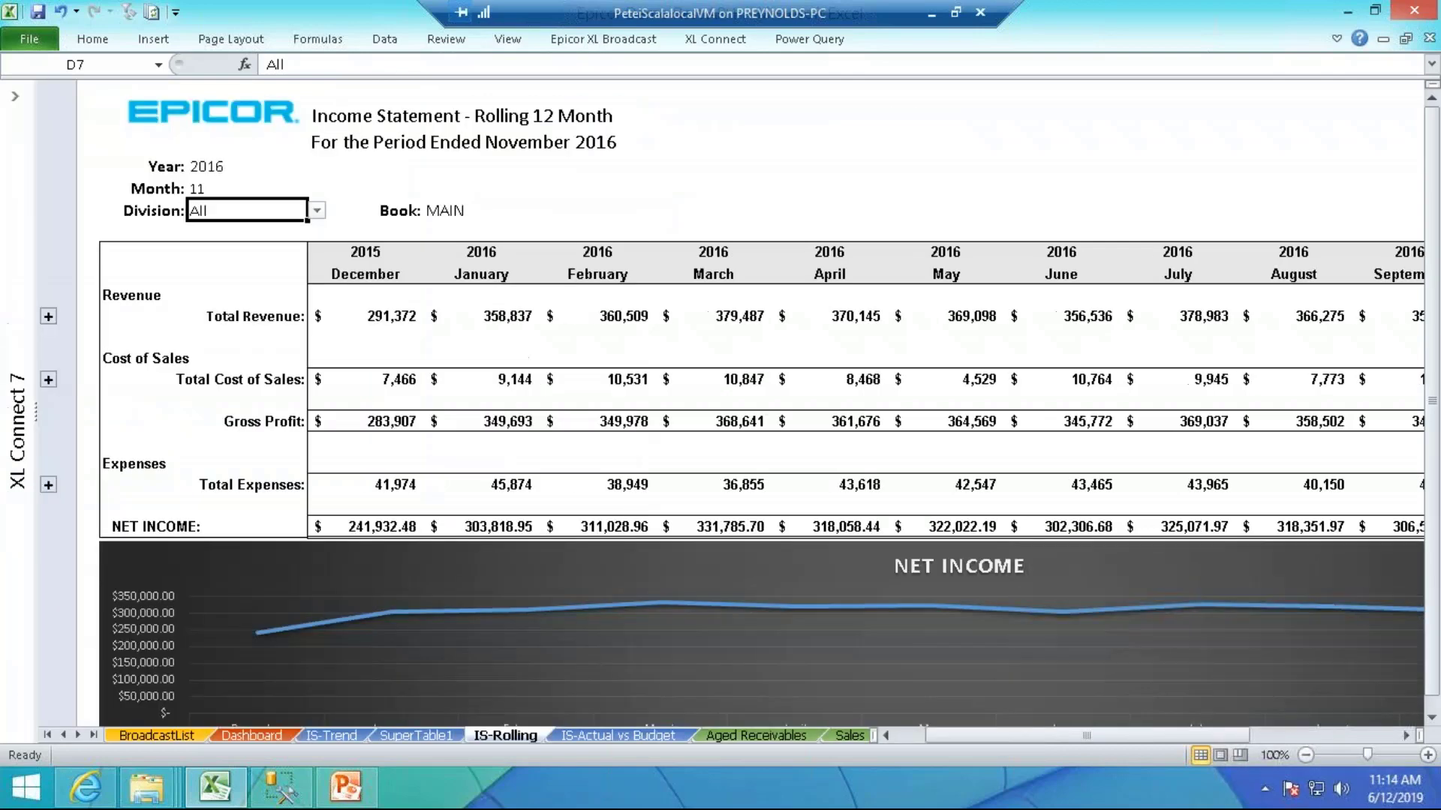
click(78, 735)
click(78, 735)
click(78, 735)
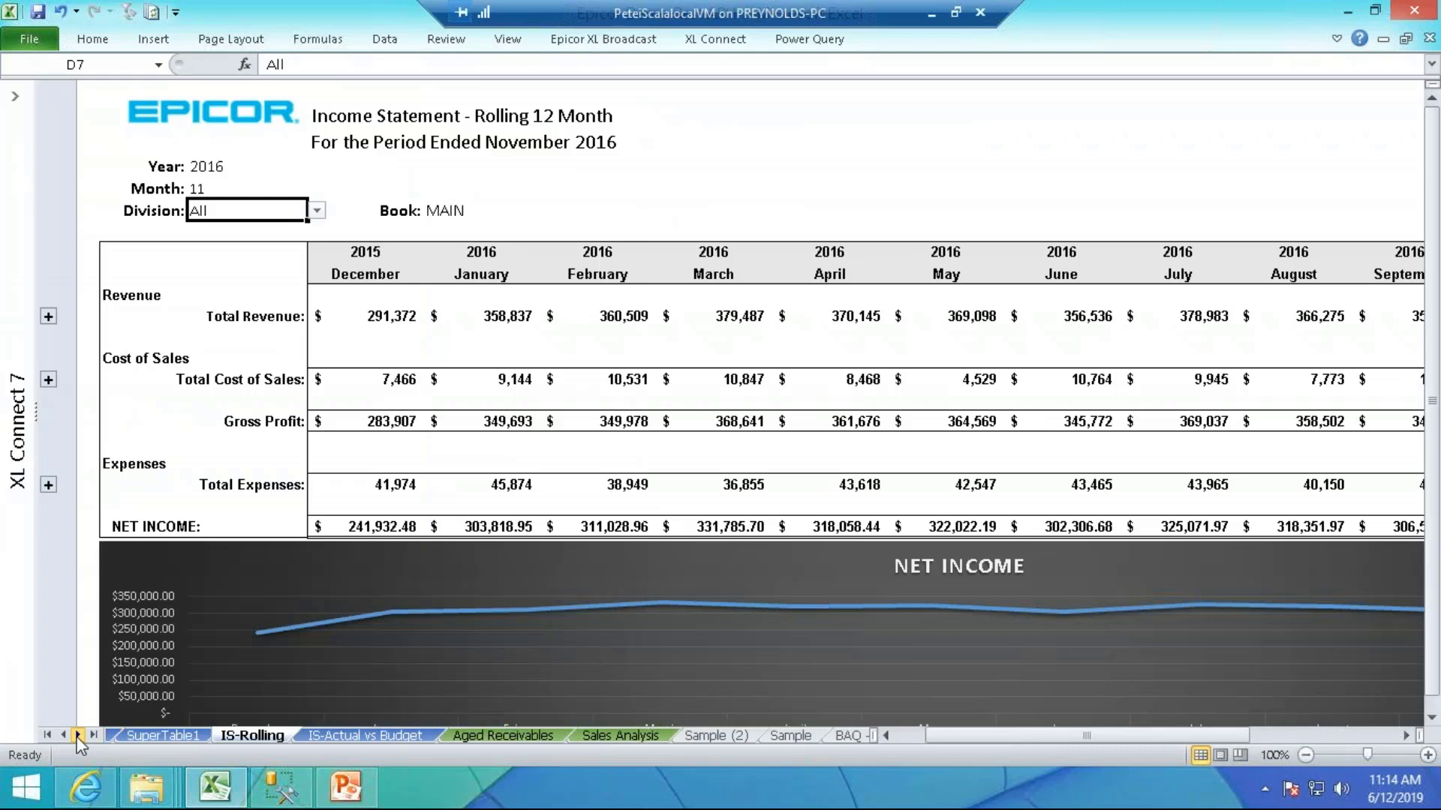
click(78, 735)
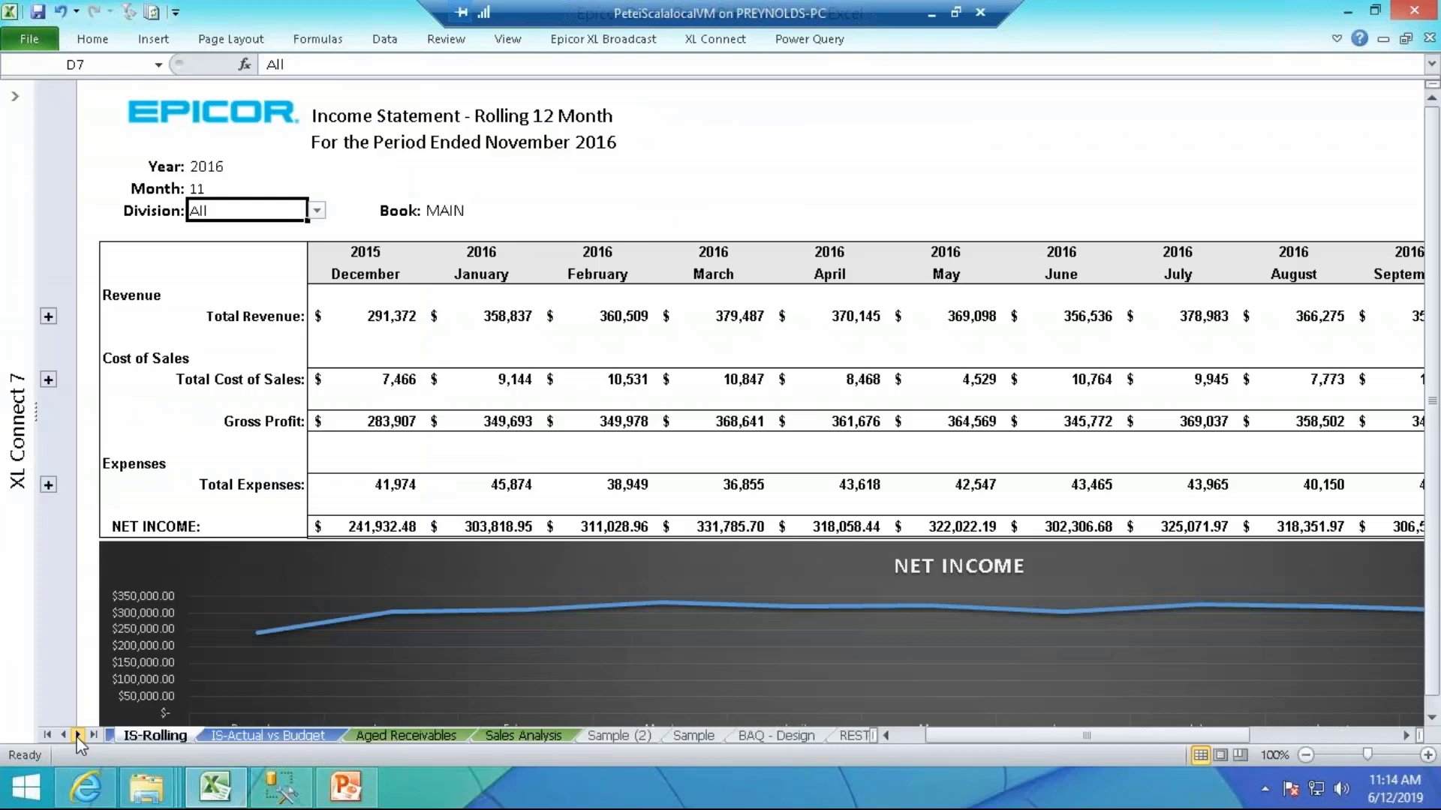
click(694, 736)
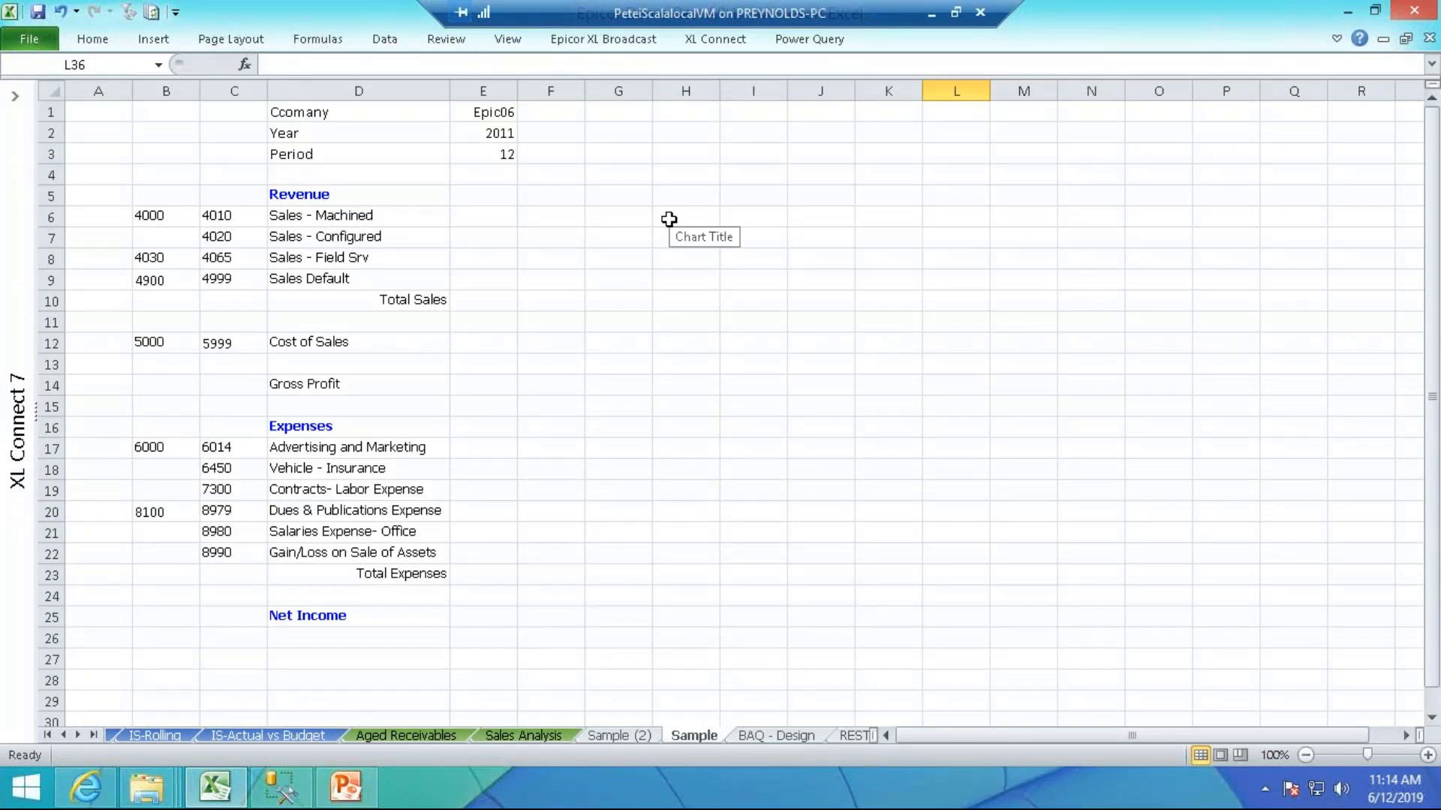
Review the company, year and period cells E1 to E3 and correct the label in D1 to Company
click(496, 117)
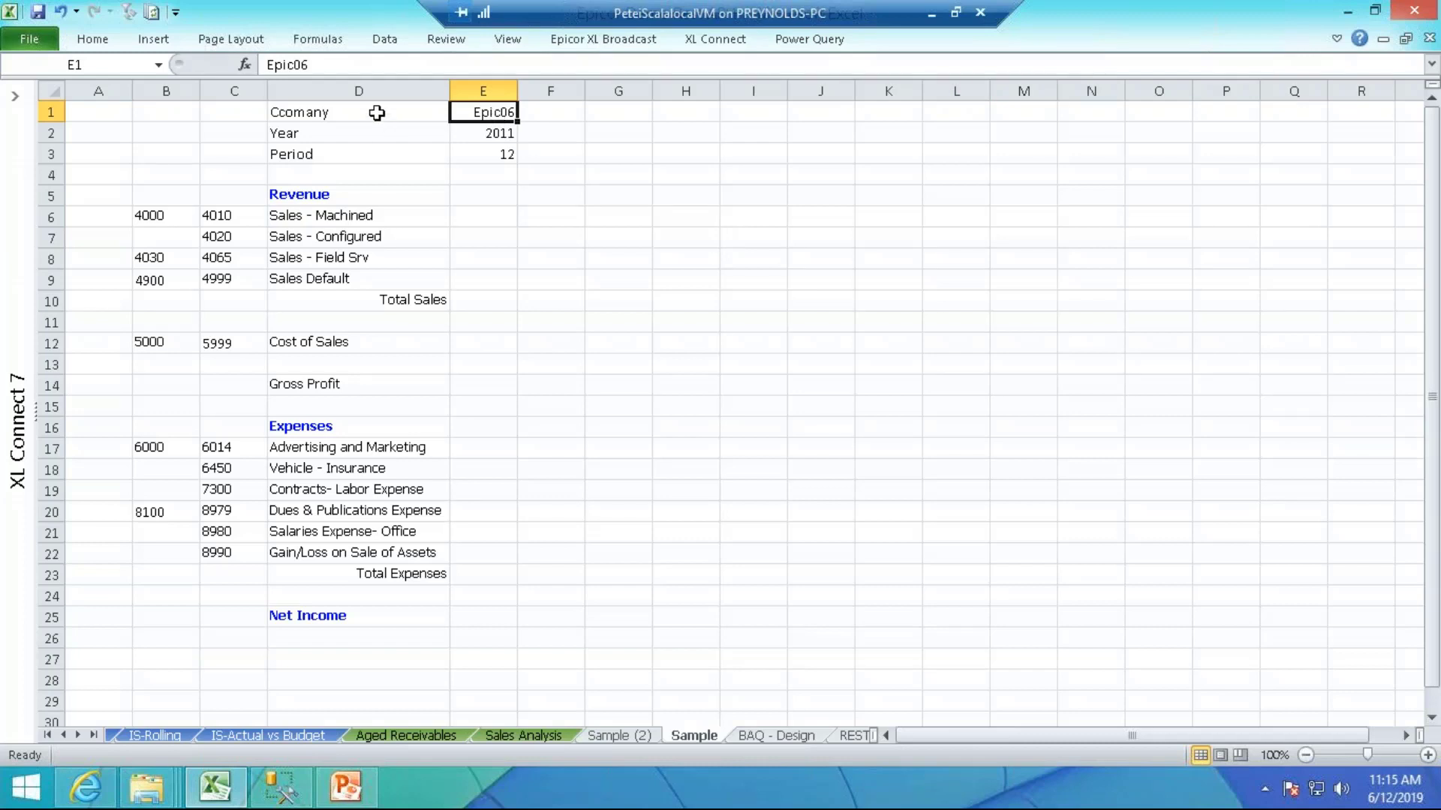
click(463, 134)
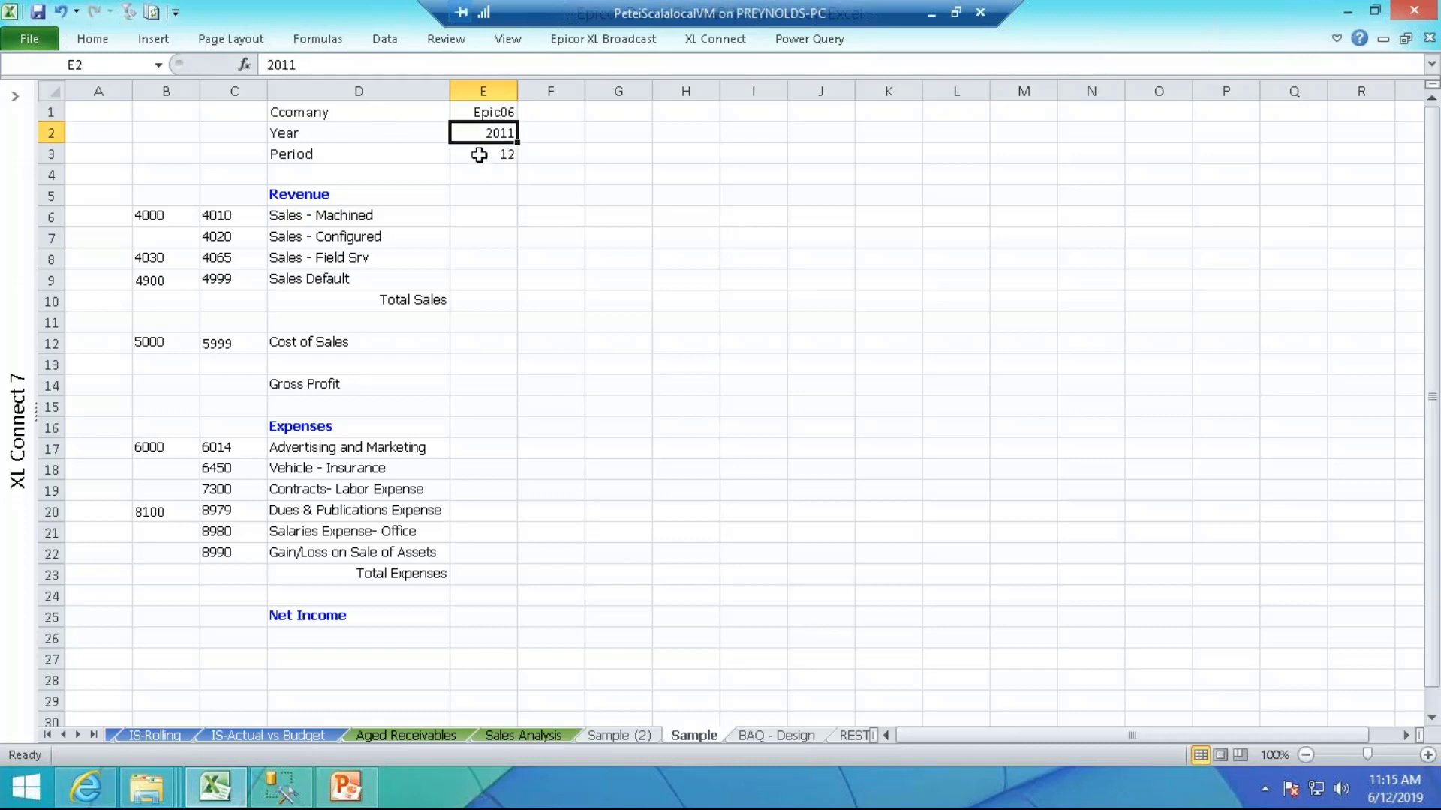
click(476, 152)
click(376, 114)
text(Company)
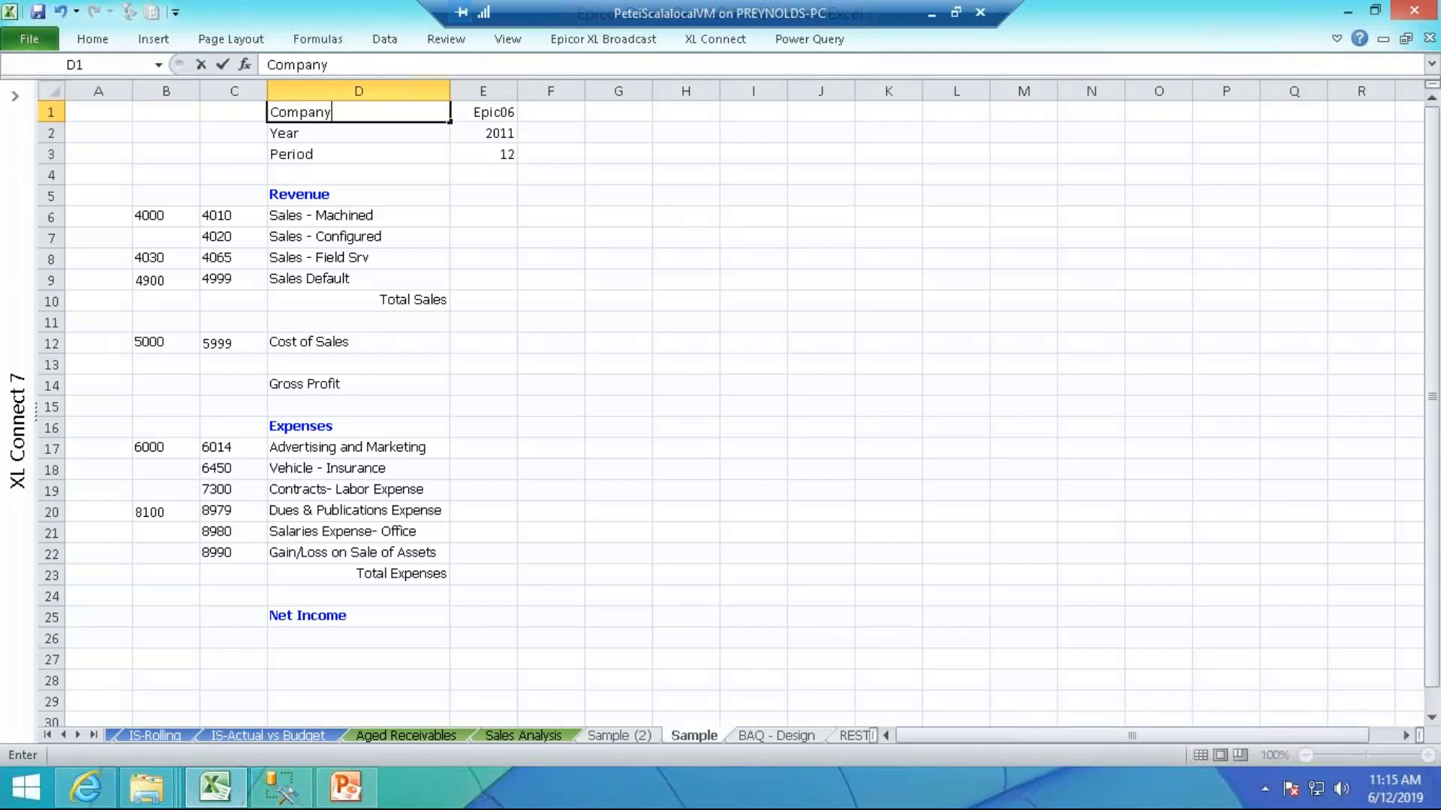
key(Return)
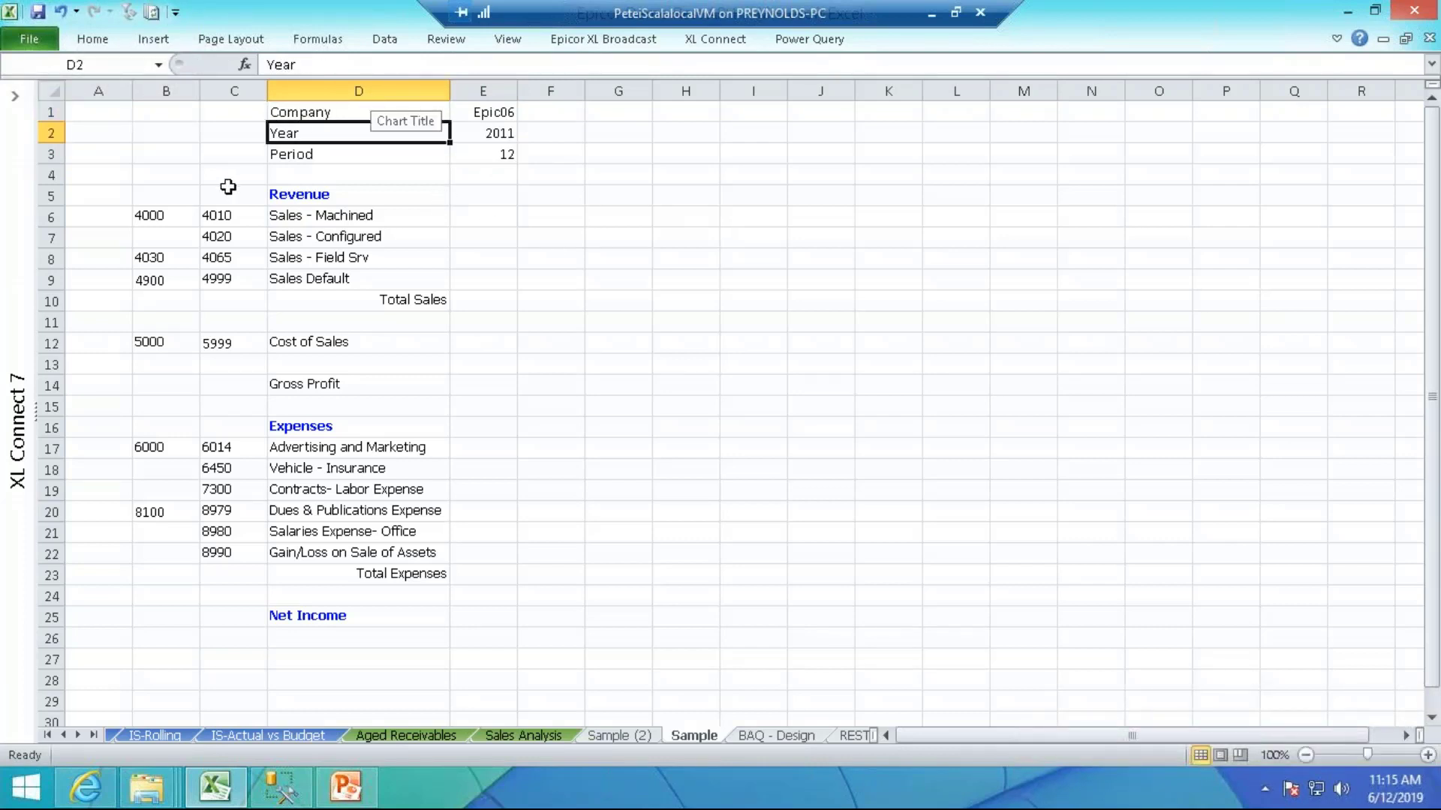
Select cell E6 for Sales - Machined and expand Financial Management, General Ledger and Balances in the XL Connect 7 pane
drag(150, 216, 218, 223)
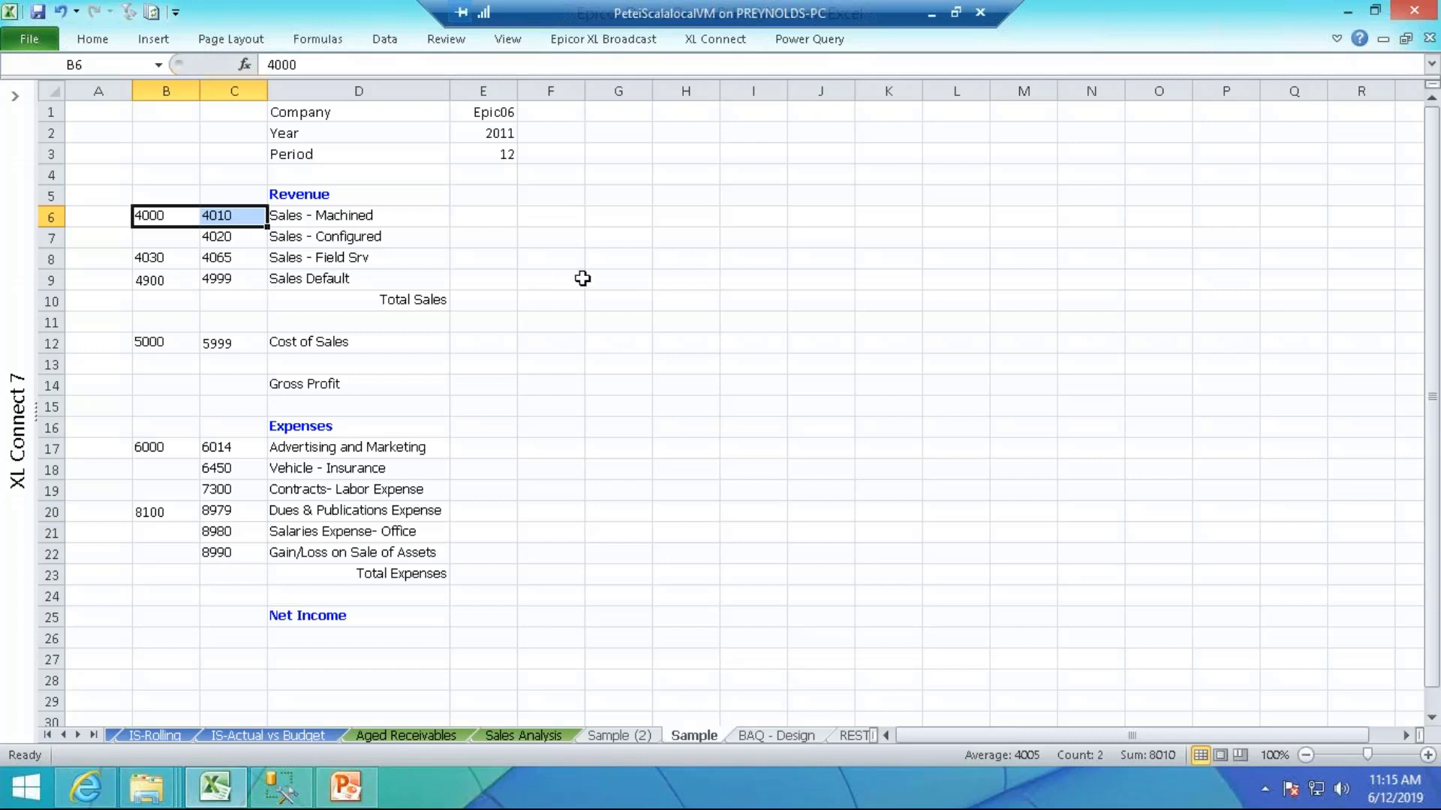
click(484, 219)
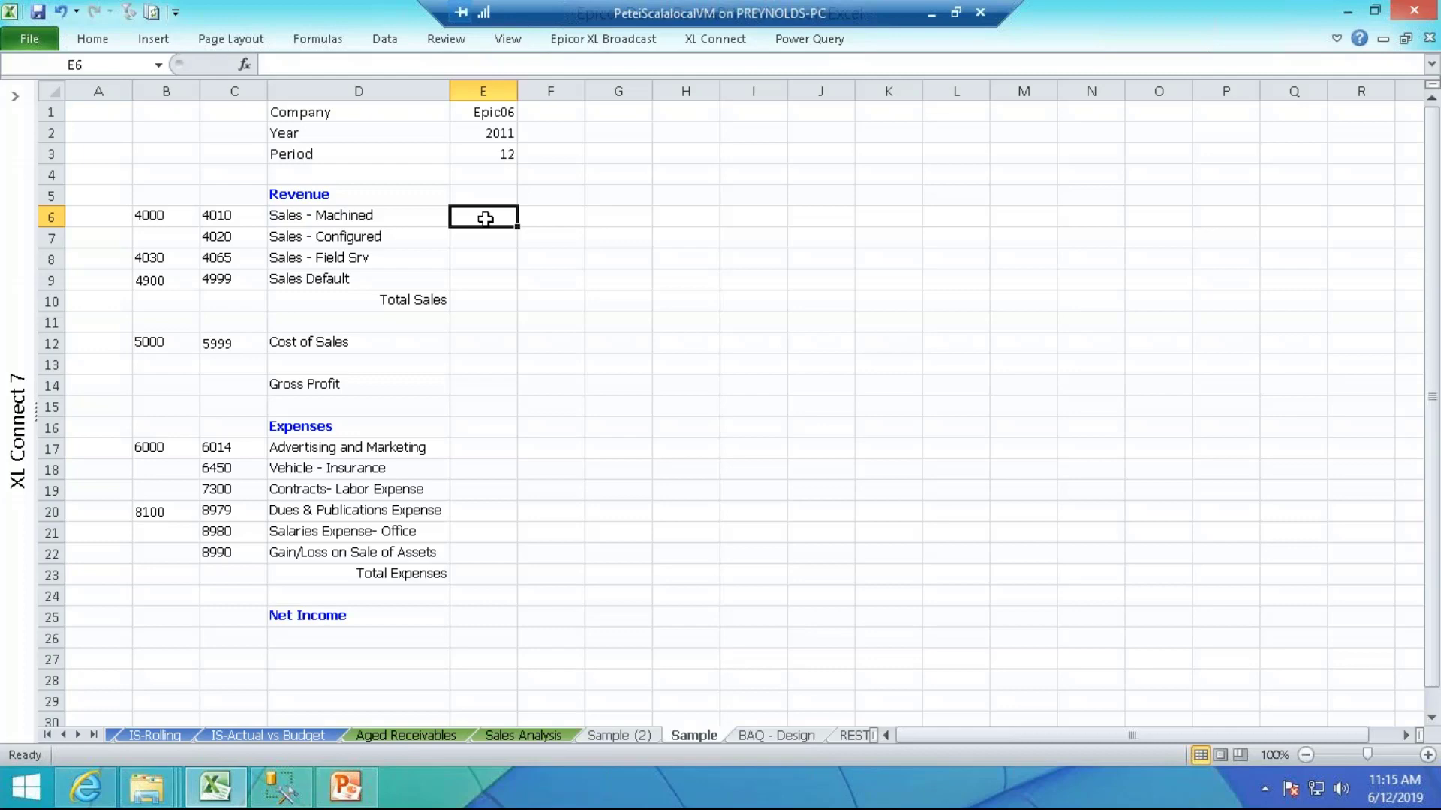
click(15, 97)
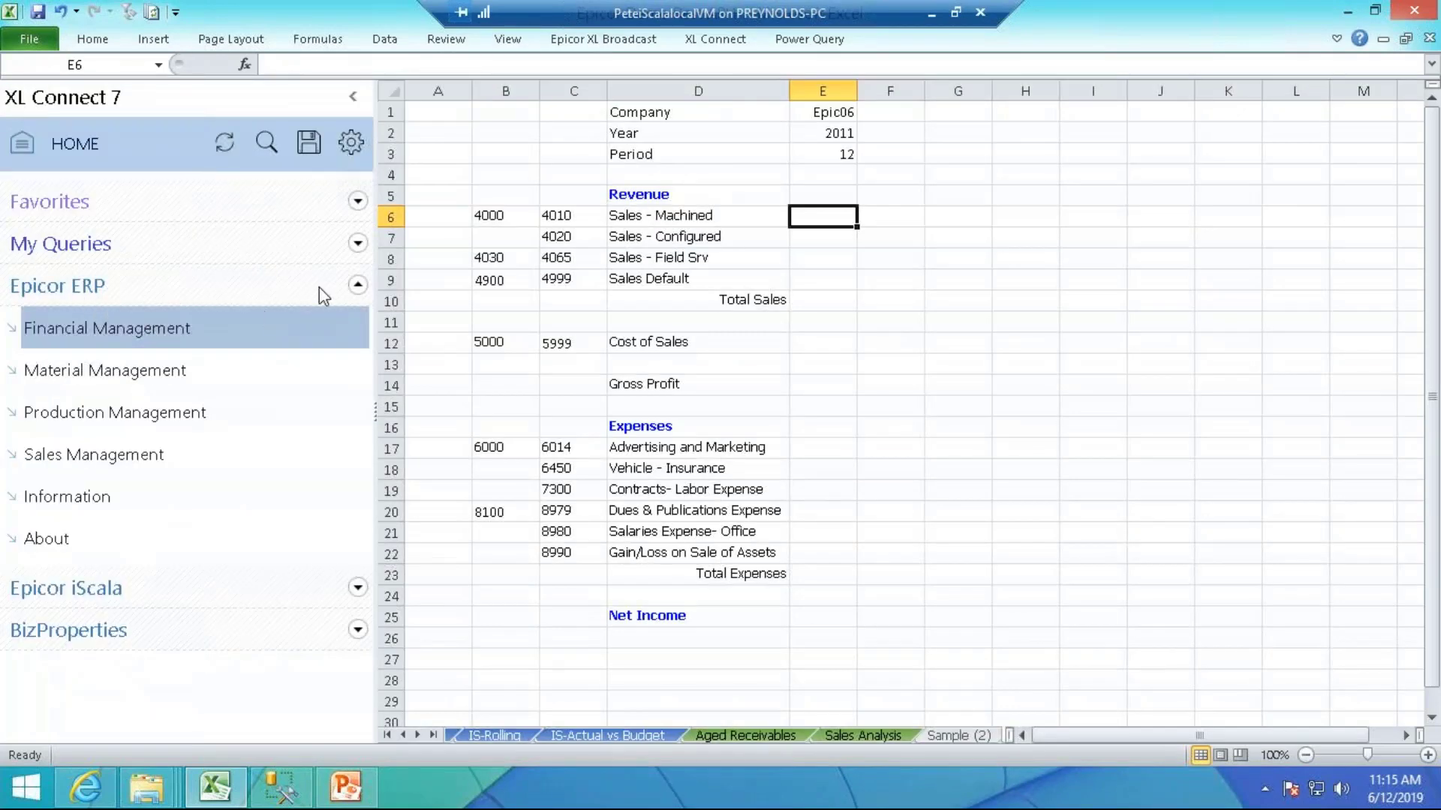
click(15, 329)
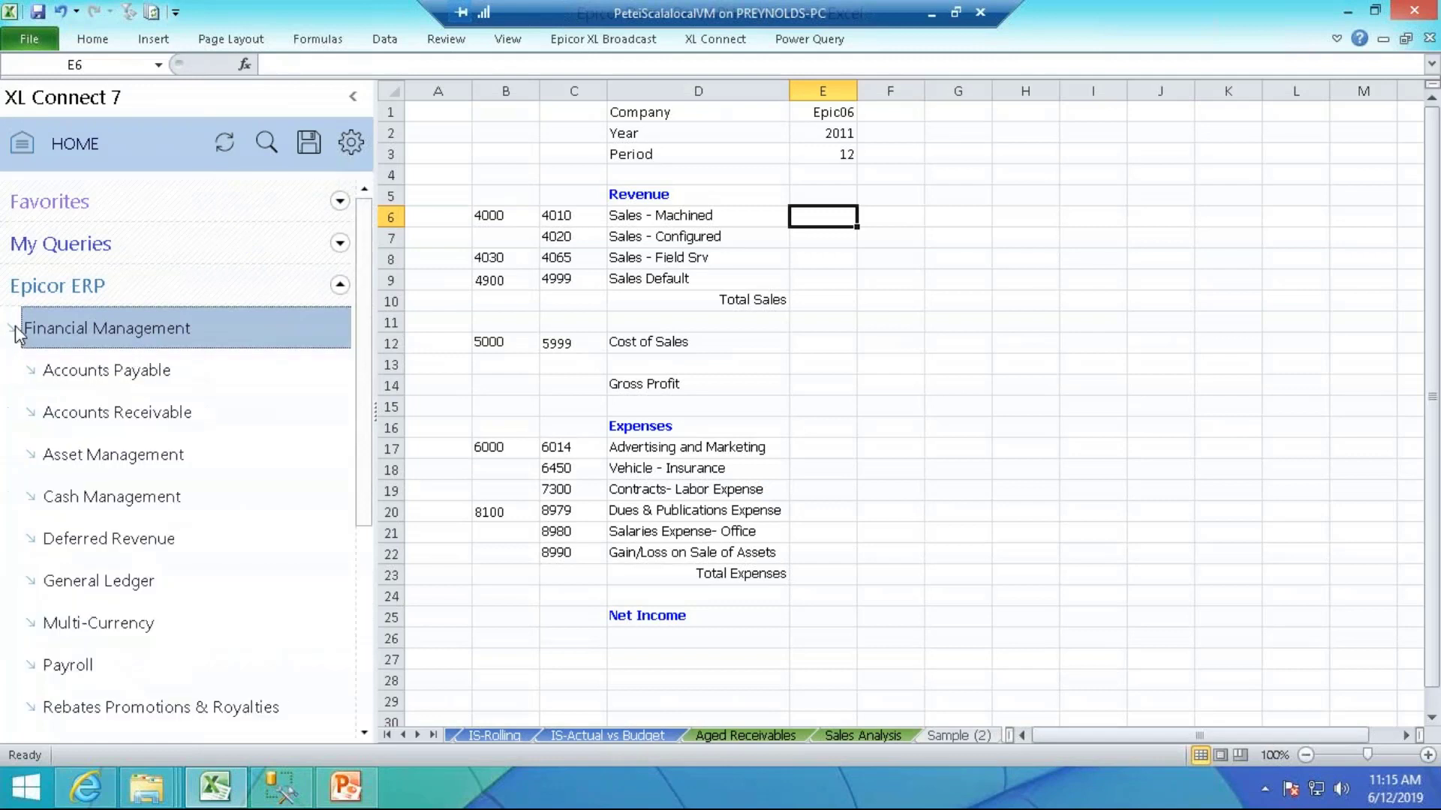
click(93, 579)
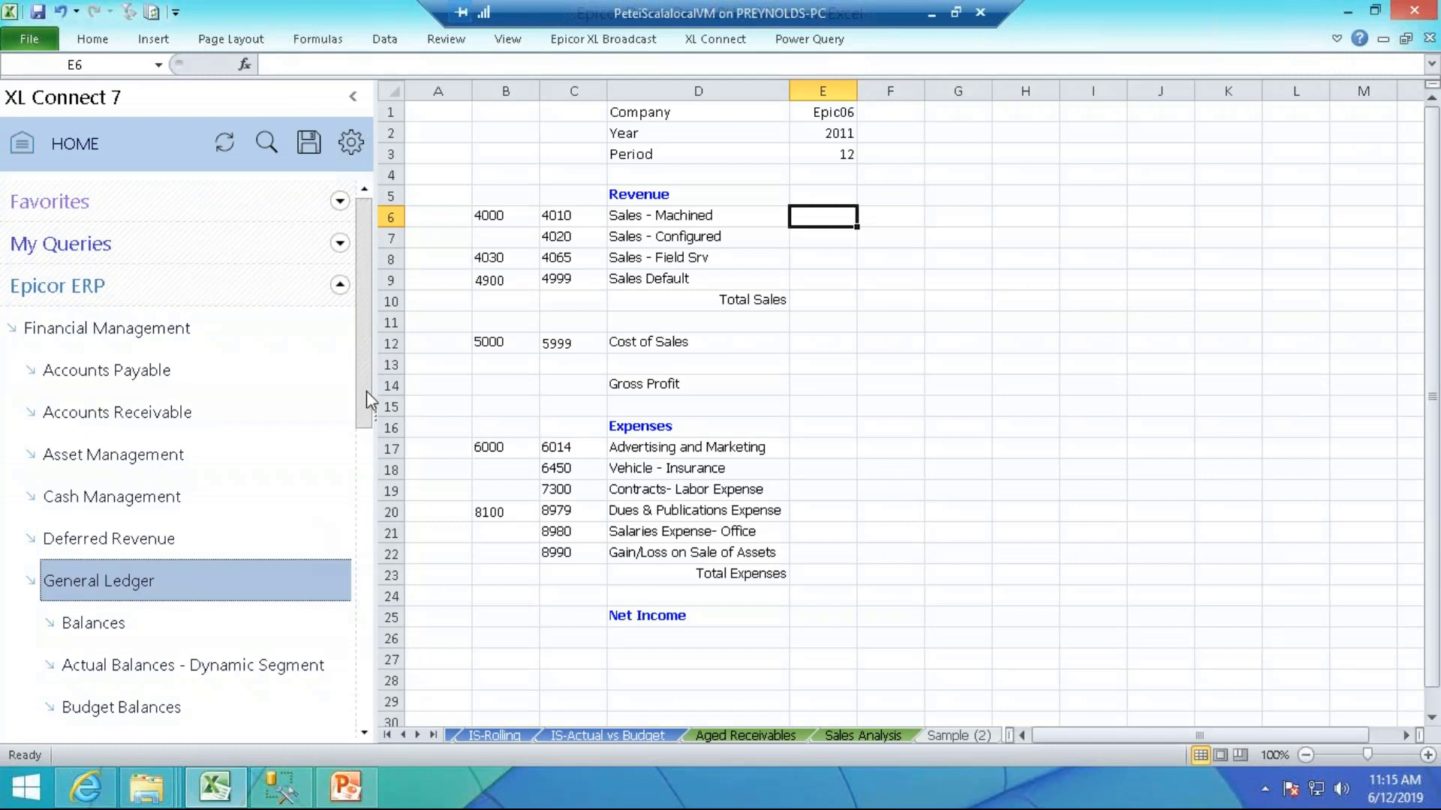
scroll(366, 390, down, 2)
scroll(369, 428, down, 1)
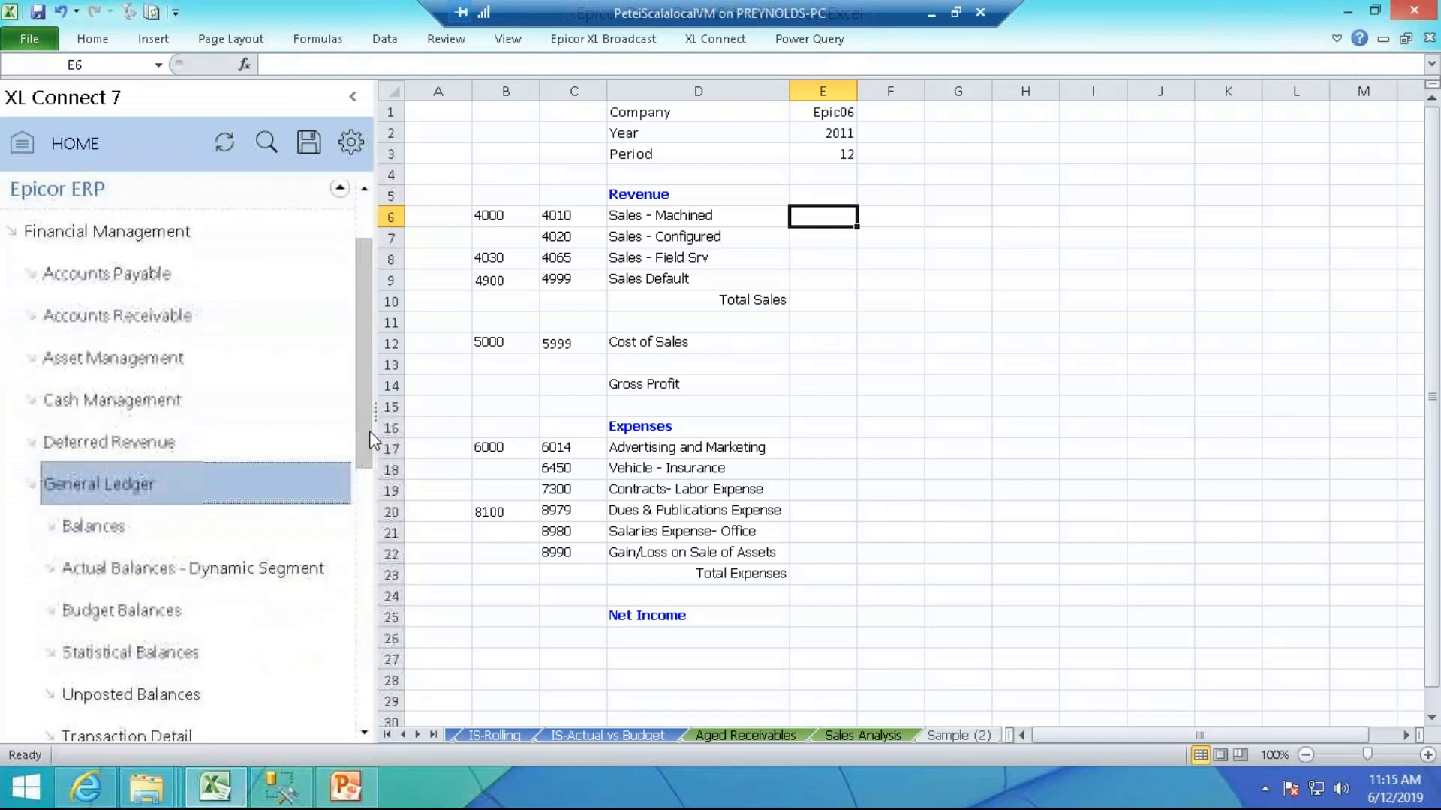
click(105, 541)
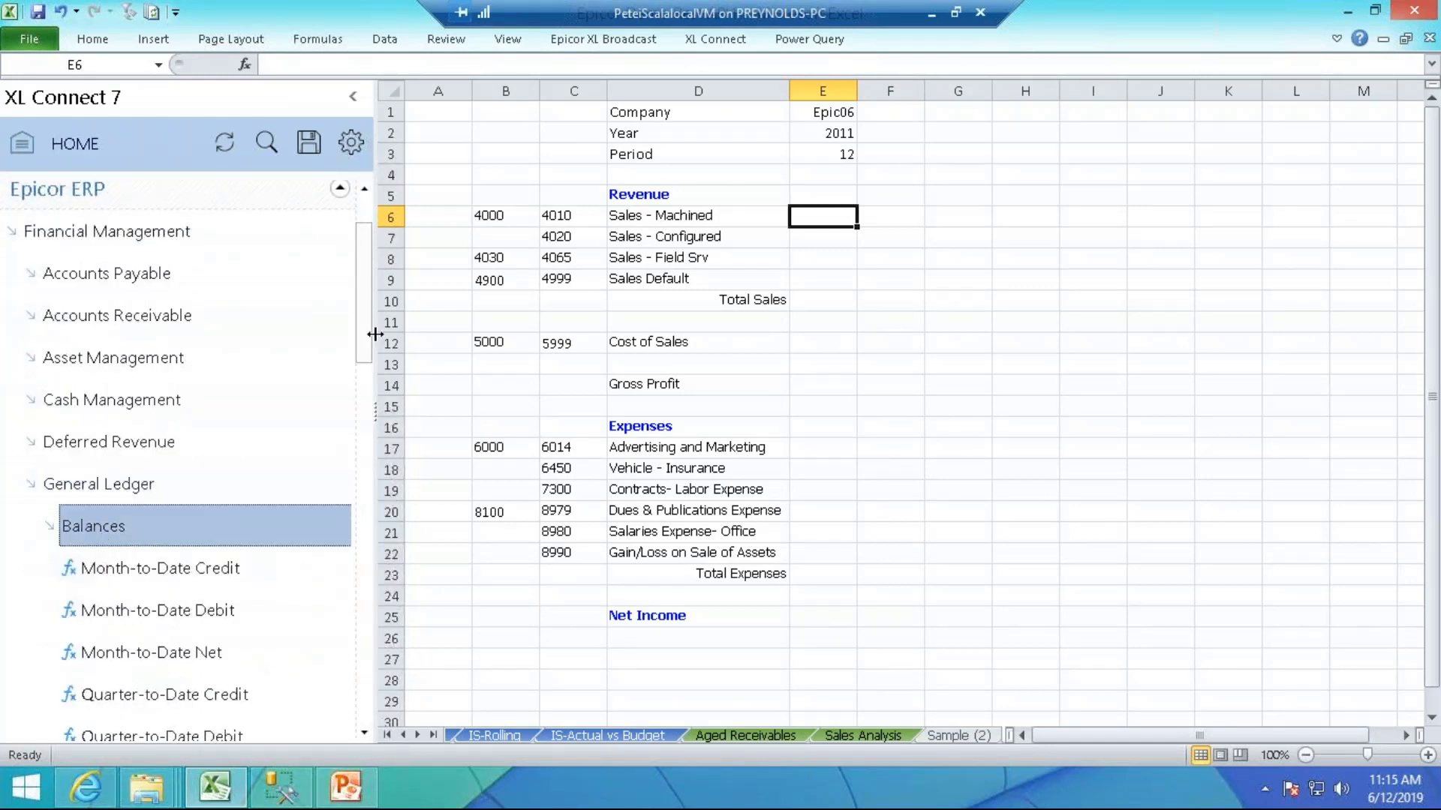
drag(368, 339, 370, 398)
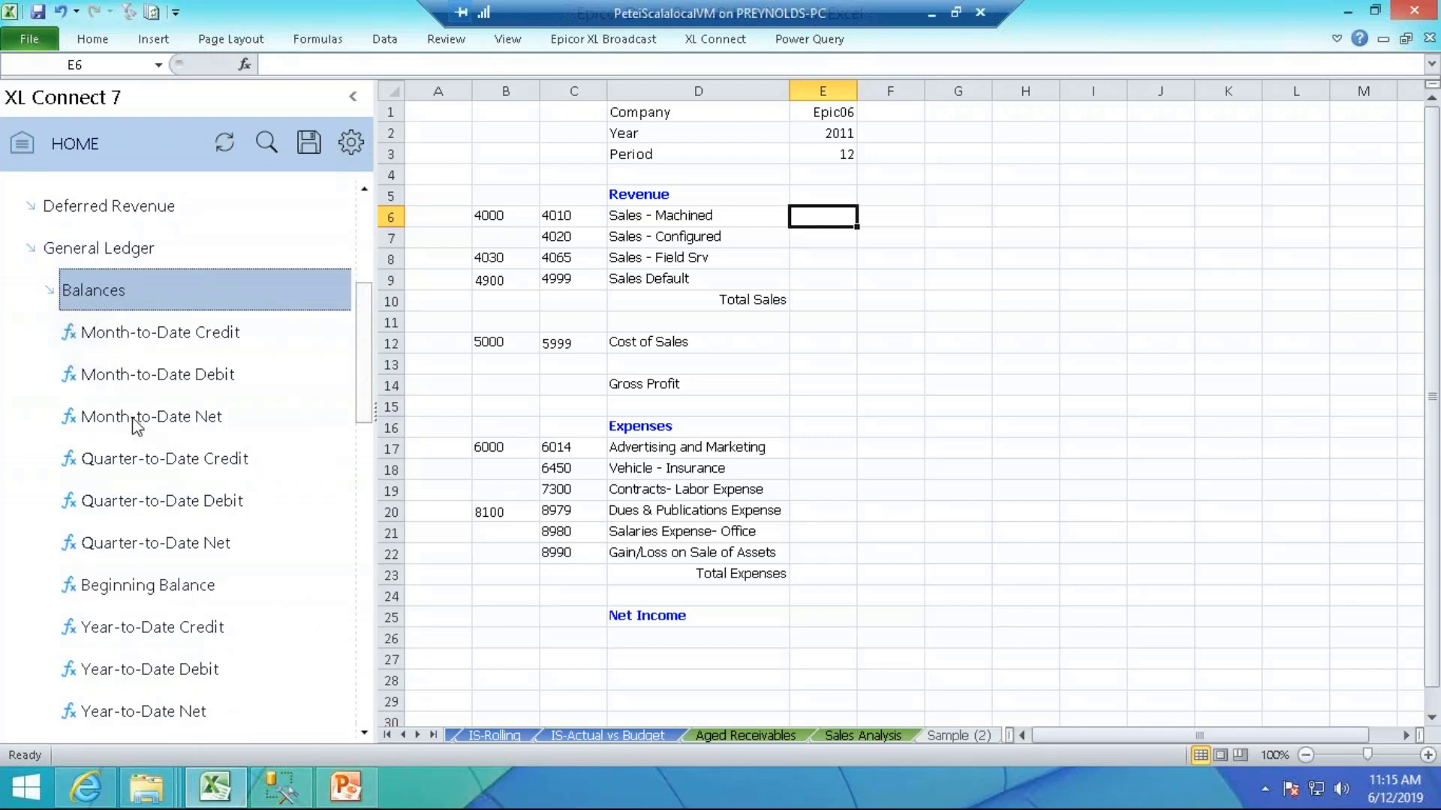
Start a Month-to-Date Net function query in cell E6 and clear the pane and query window away from the sheet's columns
drag(139, 418, 823, 218)
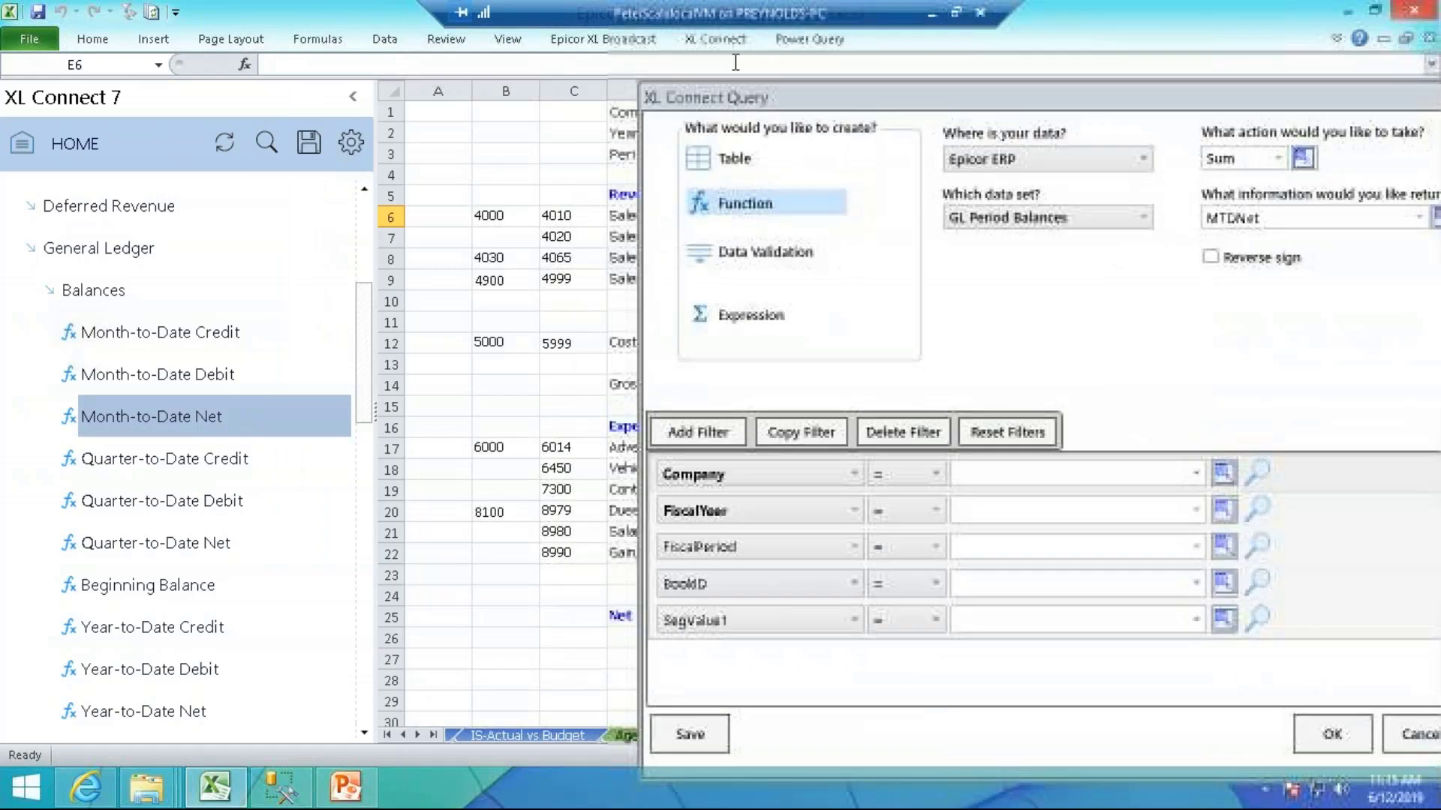
click(351, 97)
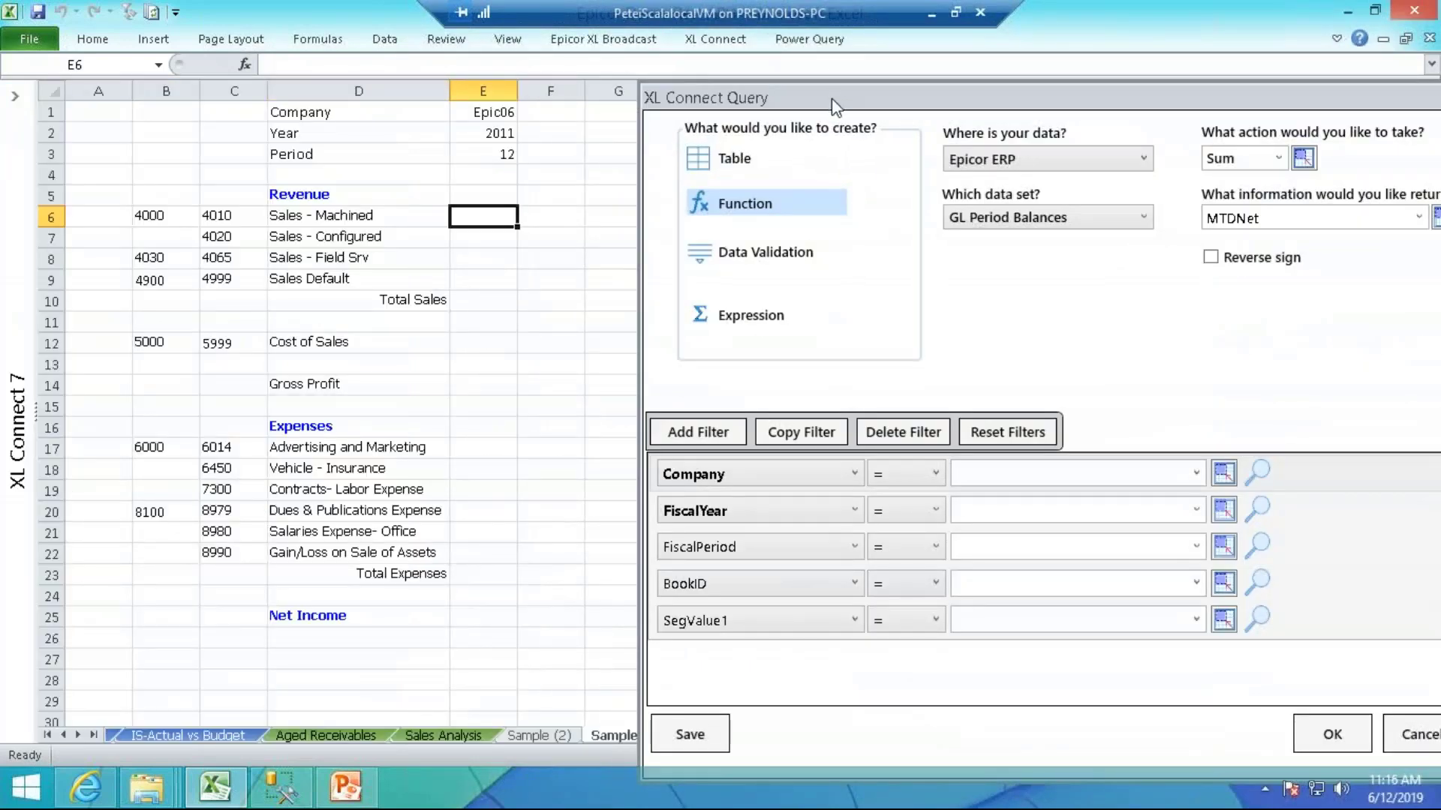
drag(820, 91, 727, 42)
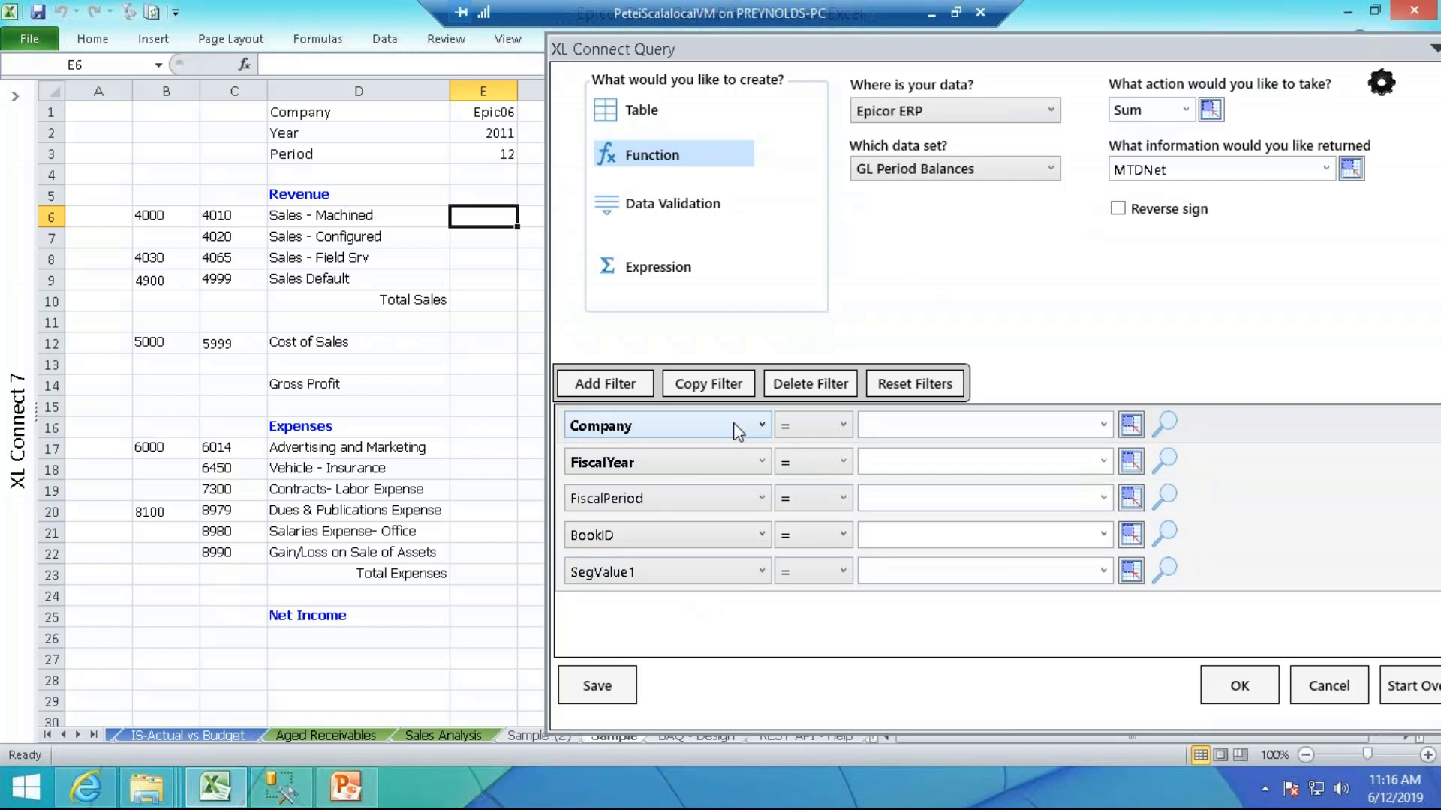
Link the Company, FiscalYear and FiscalPeriod filters to cells E1, E2 and E3, and set the SegValue1 operator to >=
click(909, 429)
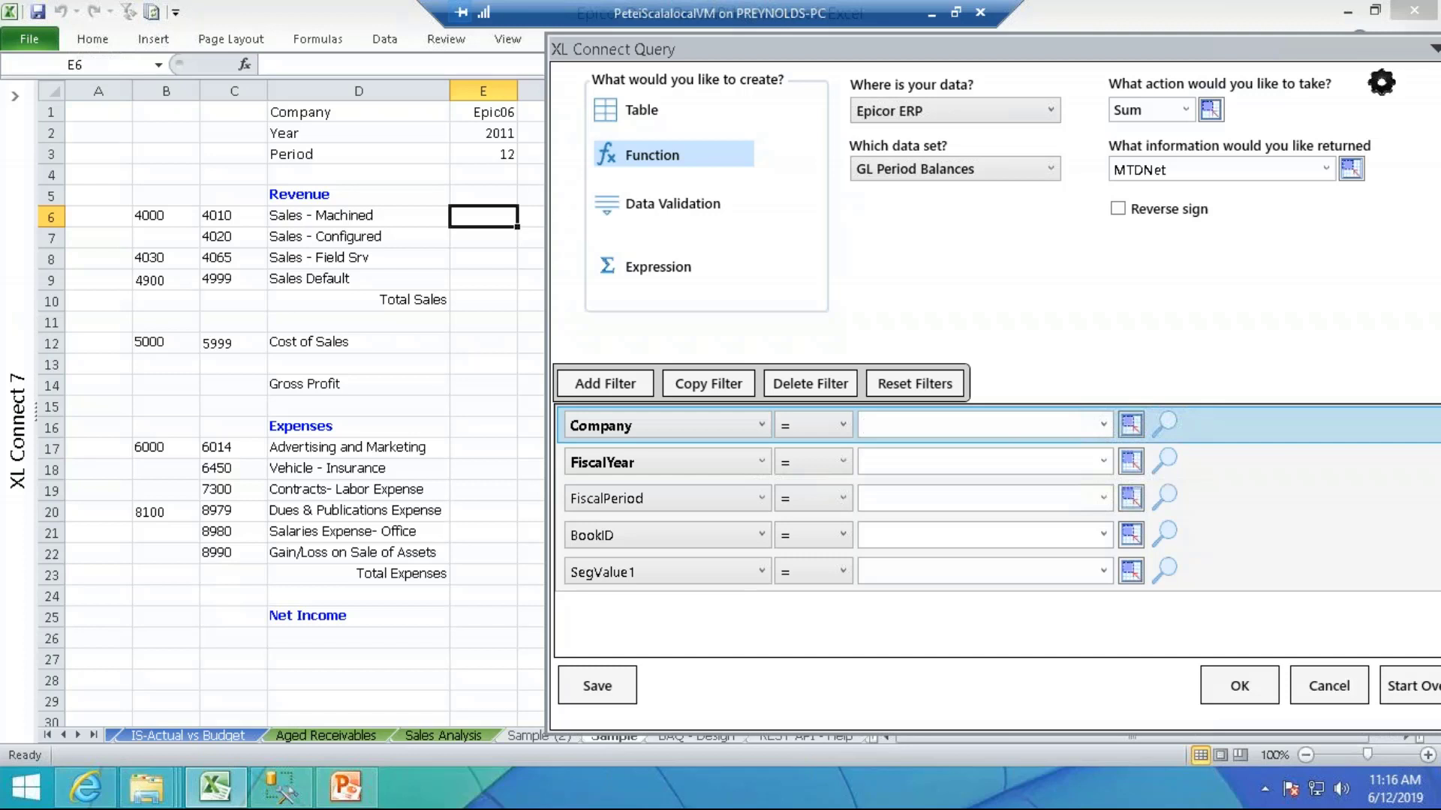
click(504, 112)
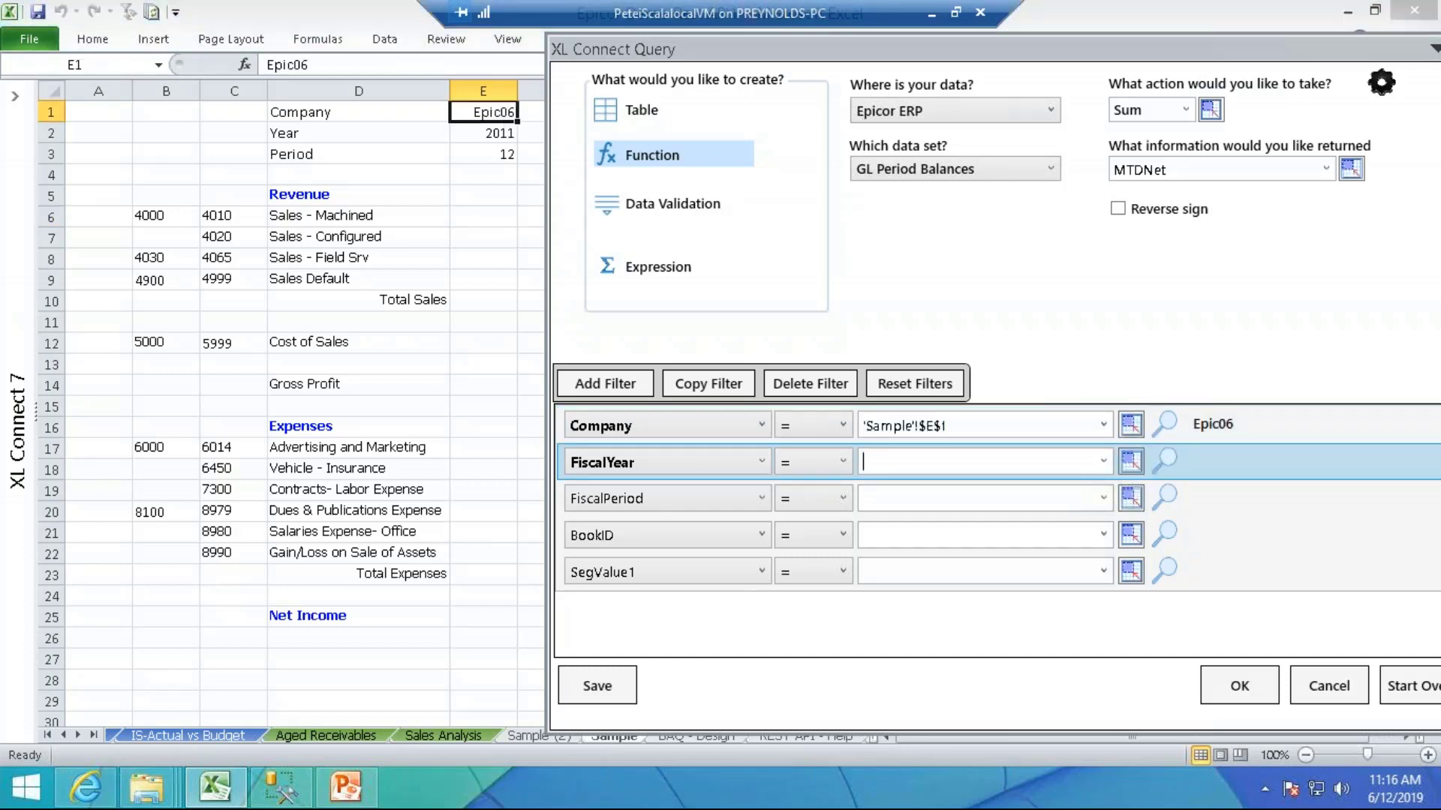
click(501, 135)
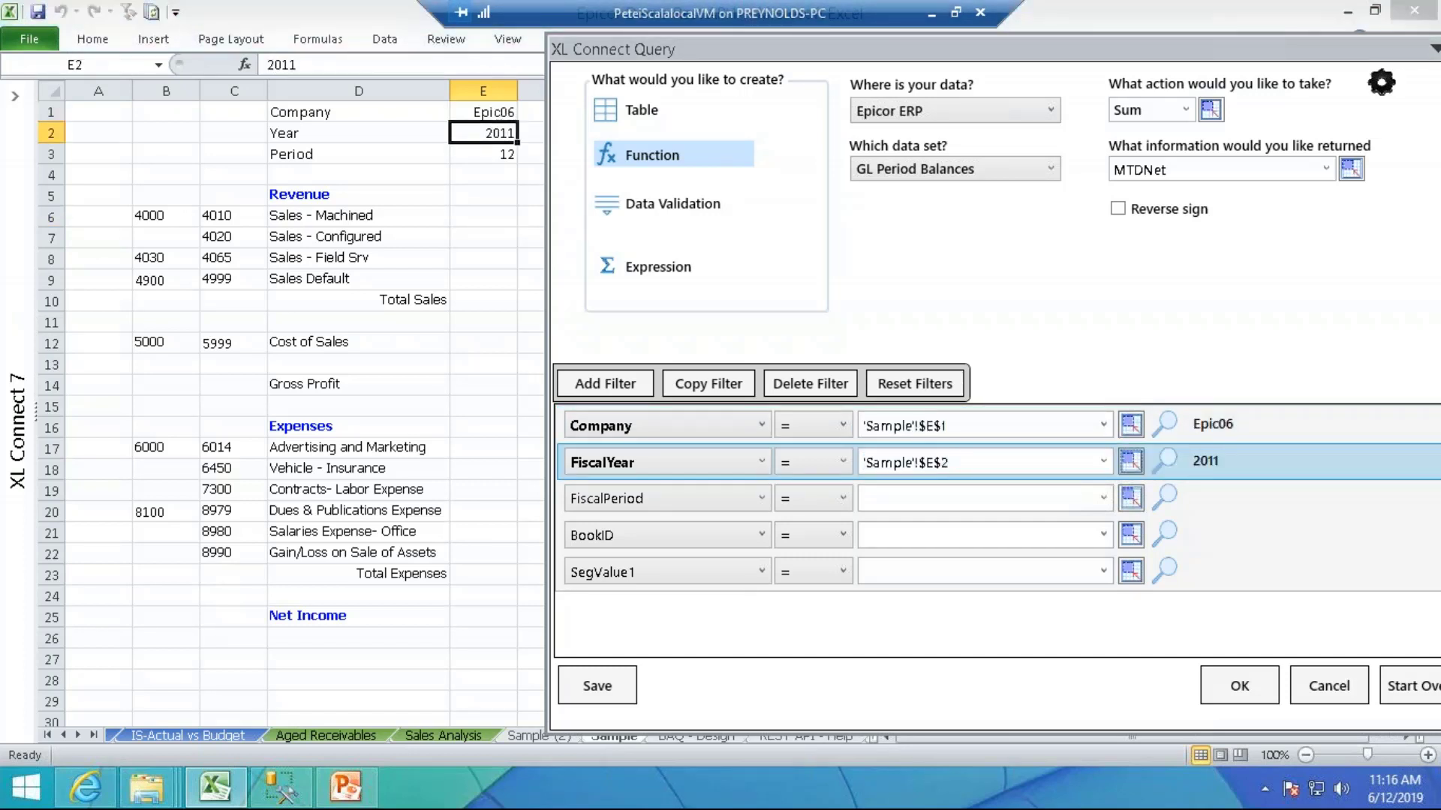
click(499, 154)
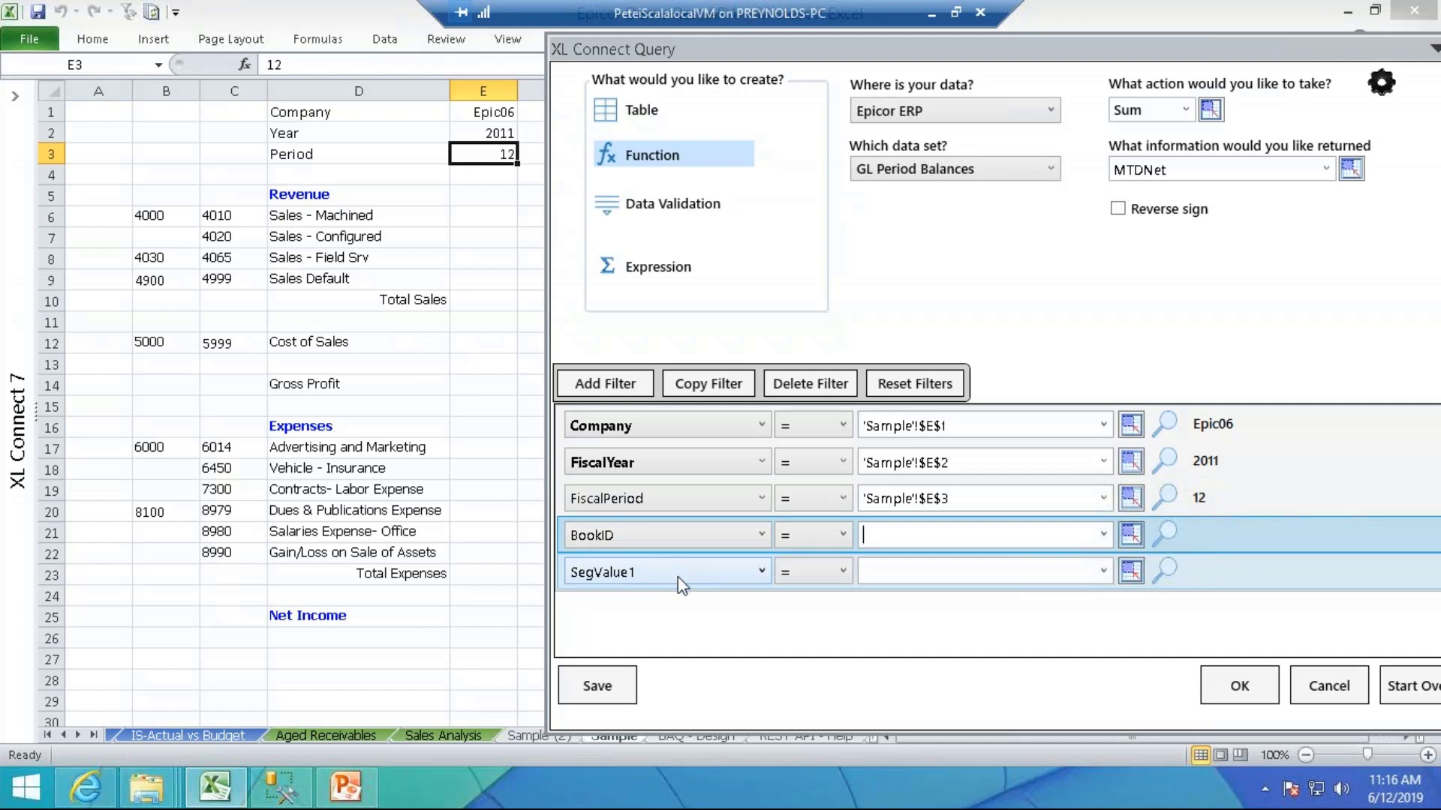
click(845, 574)
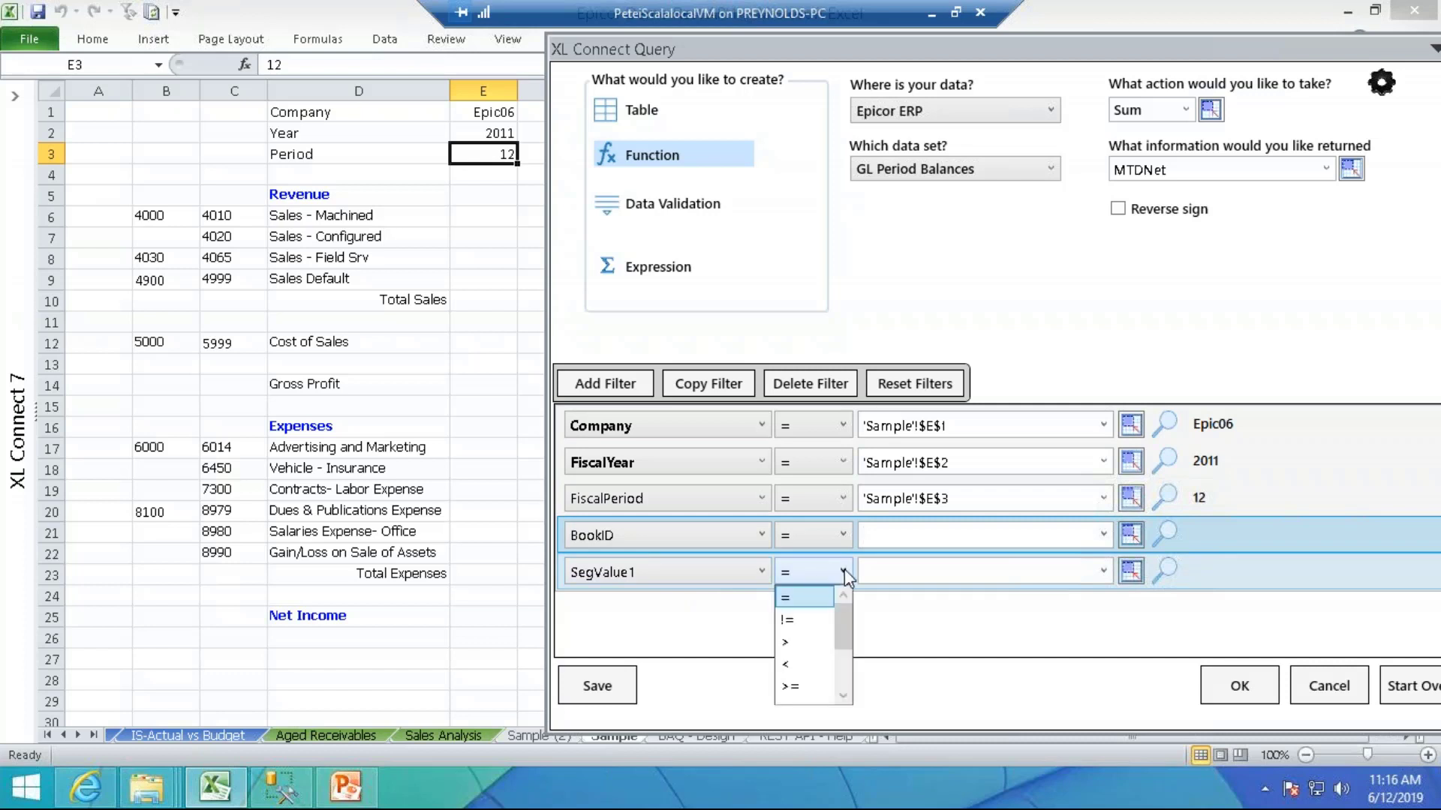
click(802, 684)
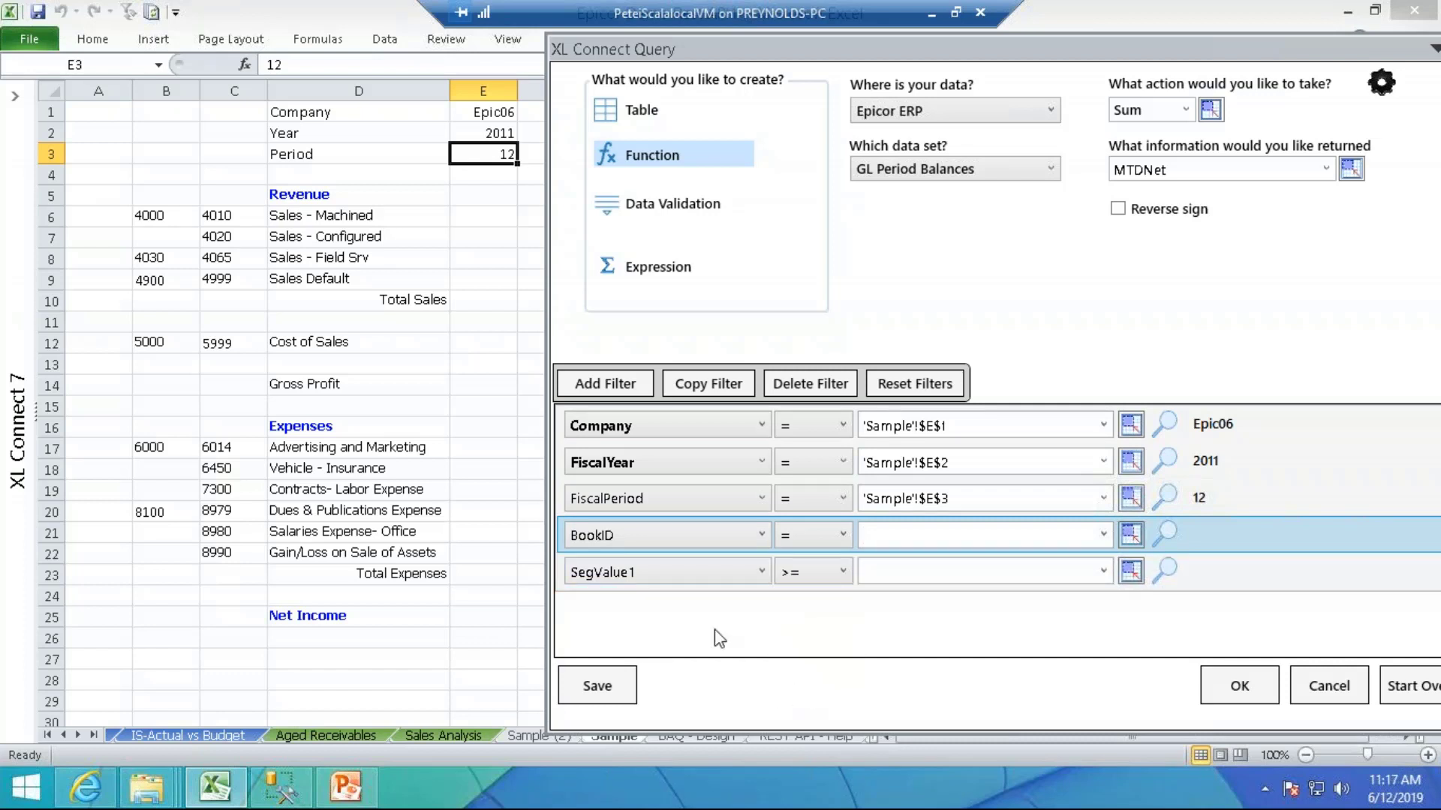
click(153, 217)
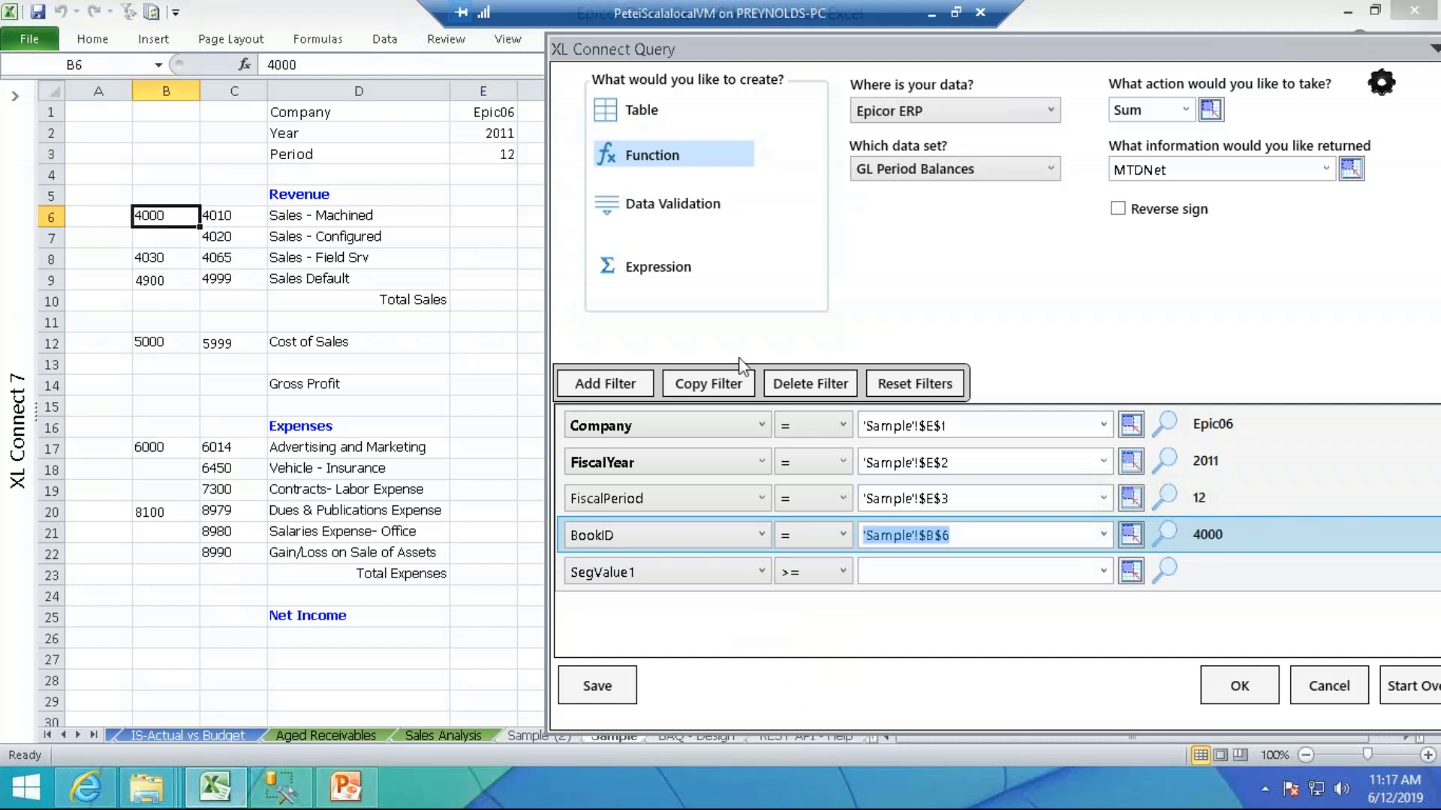
click(942, 540)
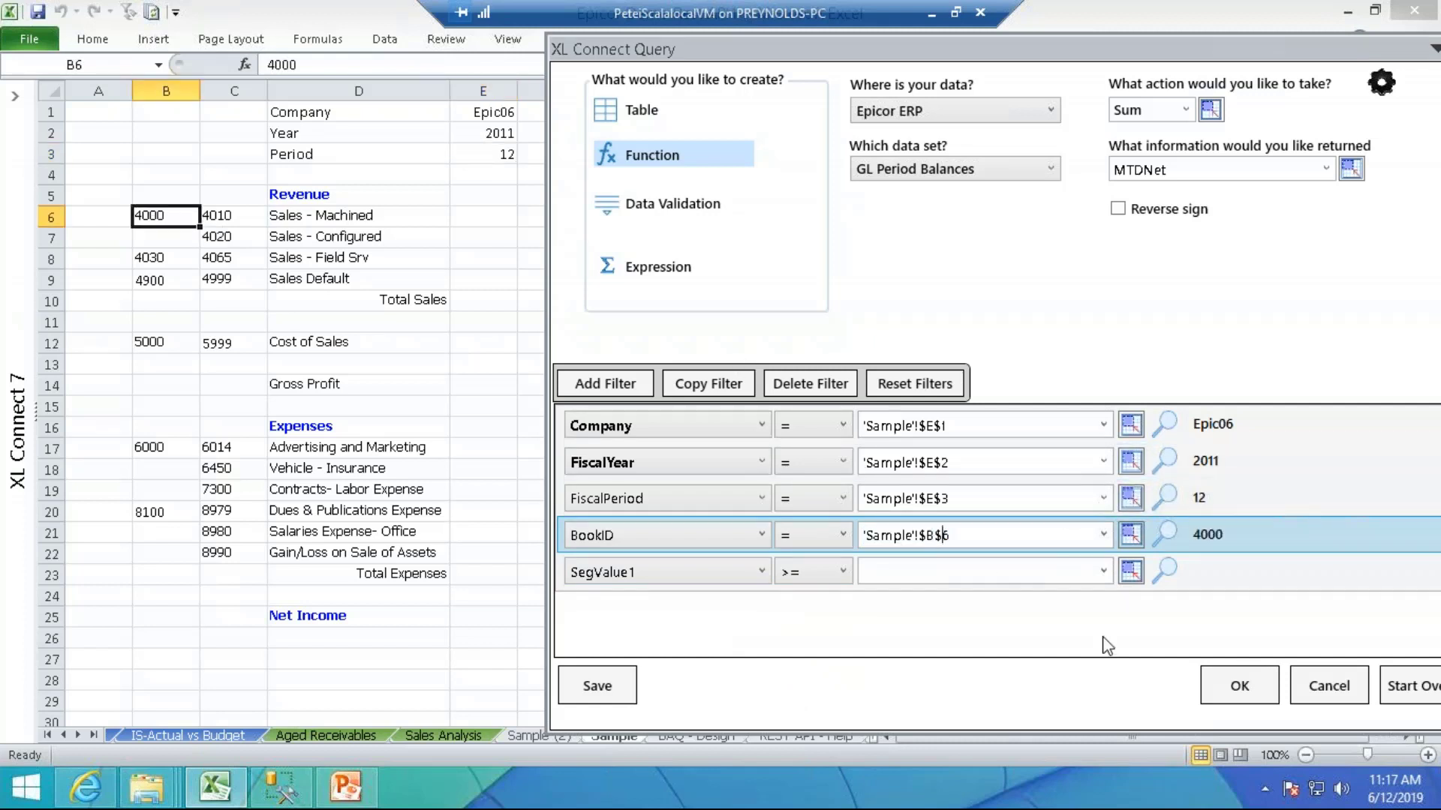
key(BackSpace)
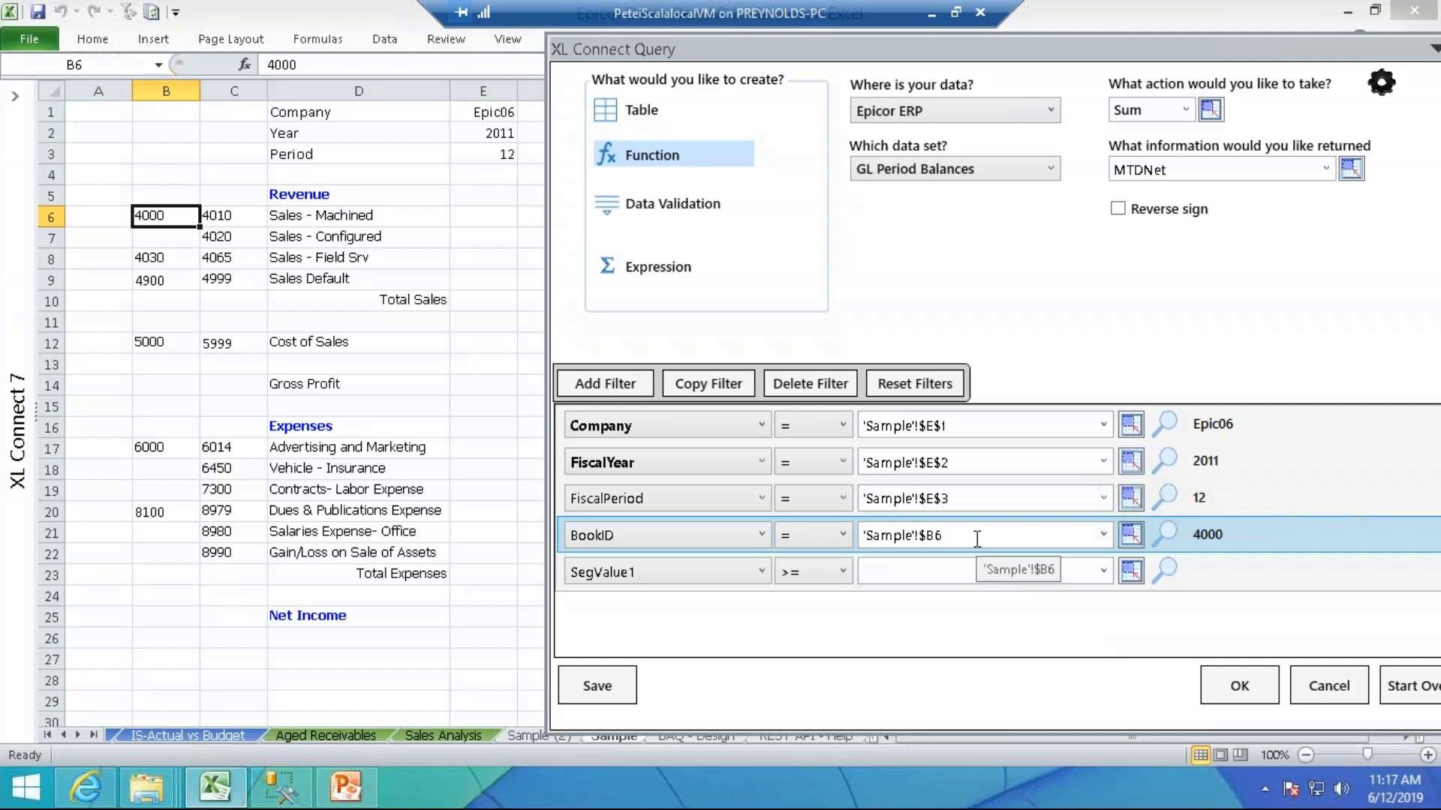
drag(979, 538, 835, 538)
key(BackSpace)
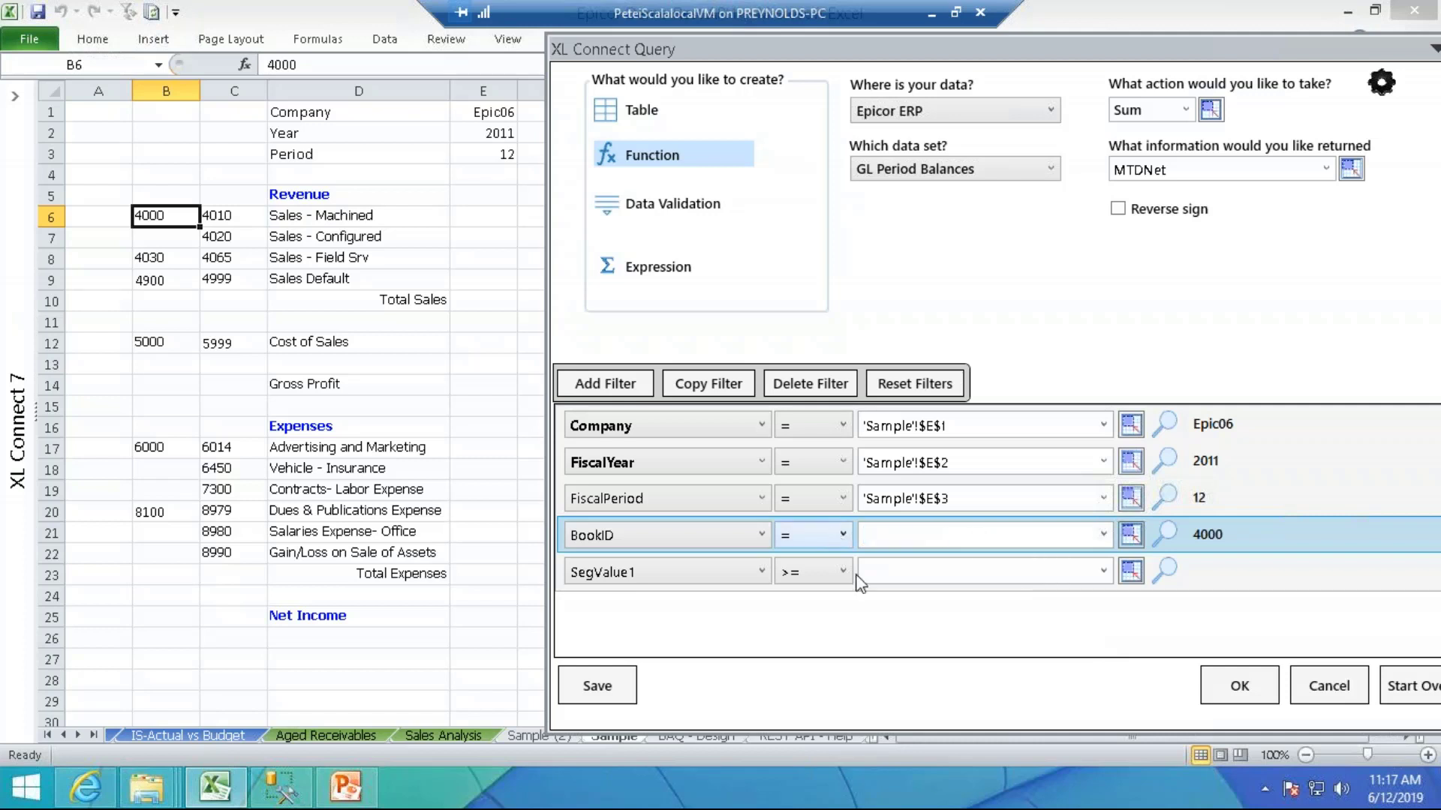
Link the SegValue1 >= filter to the starting account in cell B6, with only the column fixed as $B6
click(914, 571)
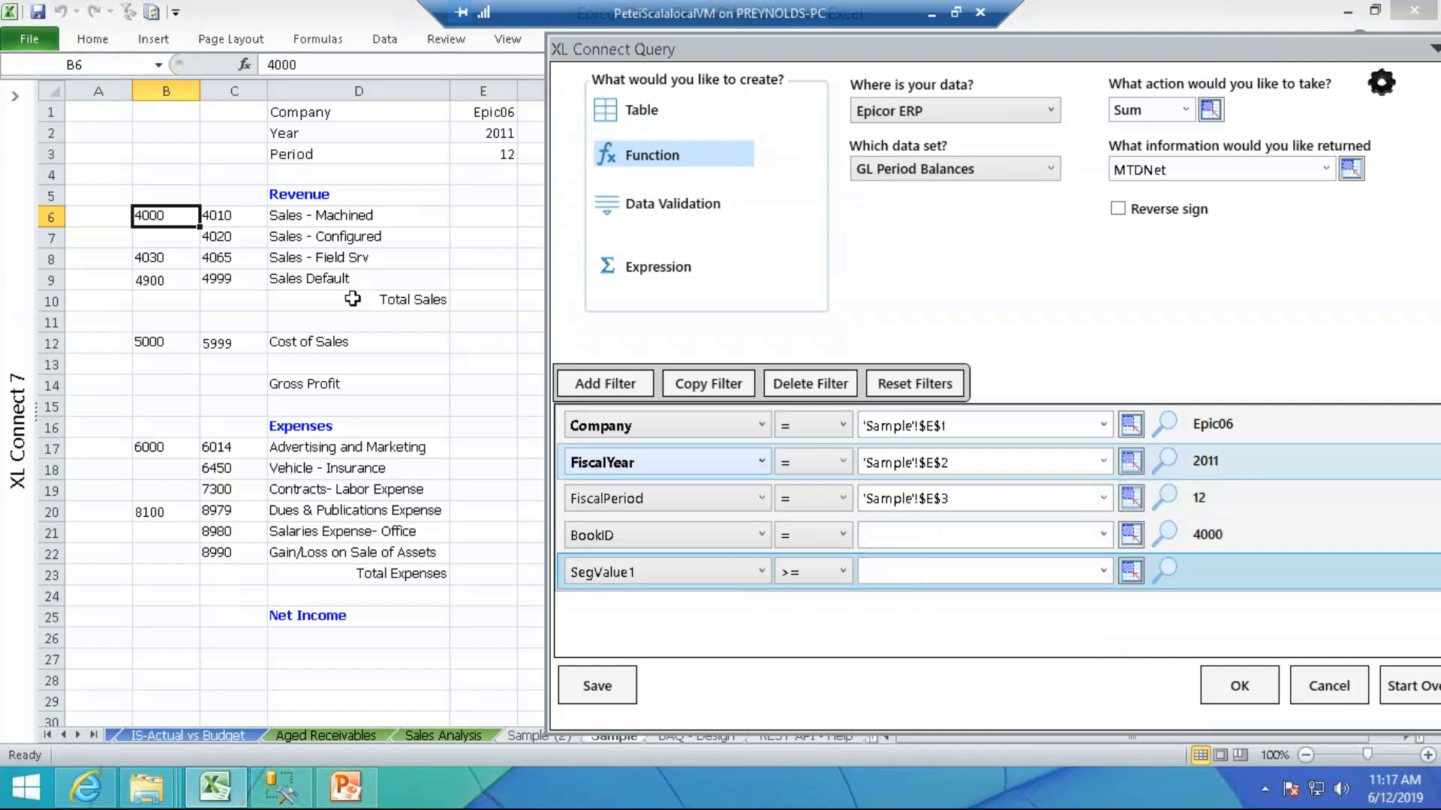
click(154, 218)
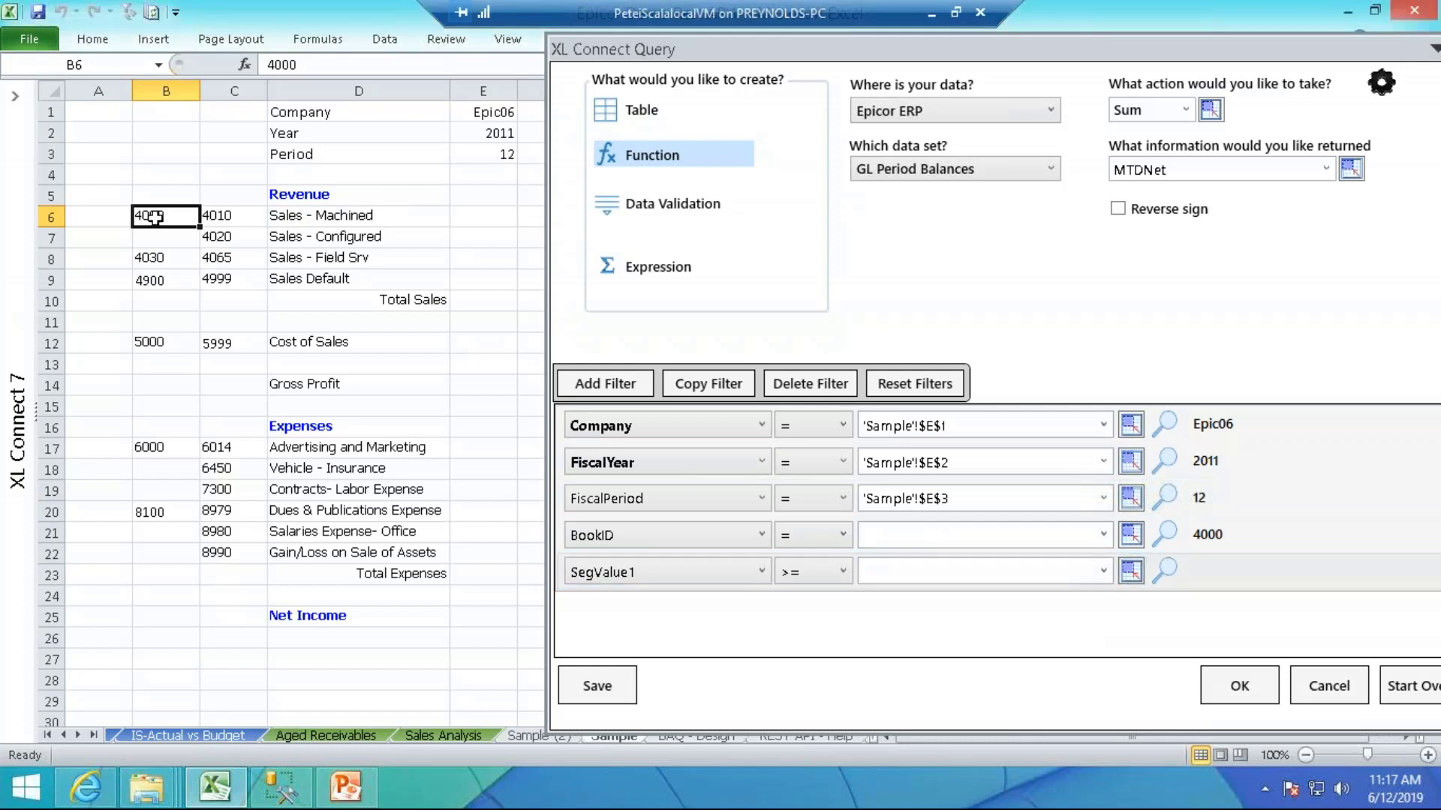
click(154, 218)
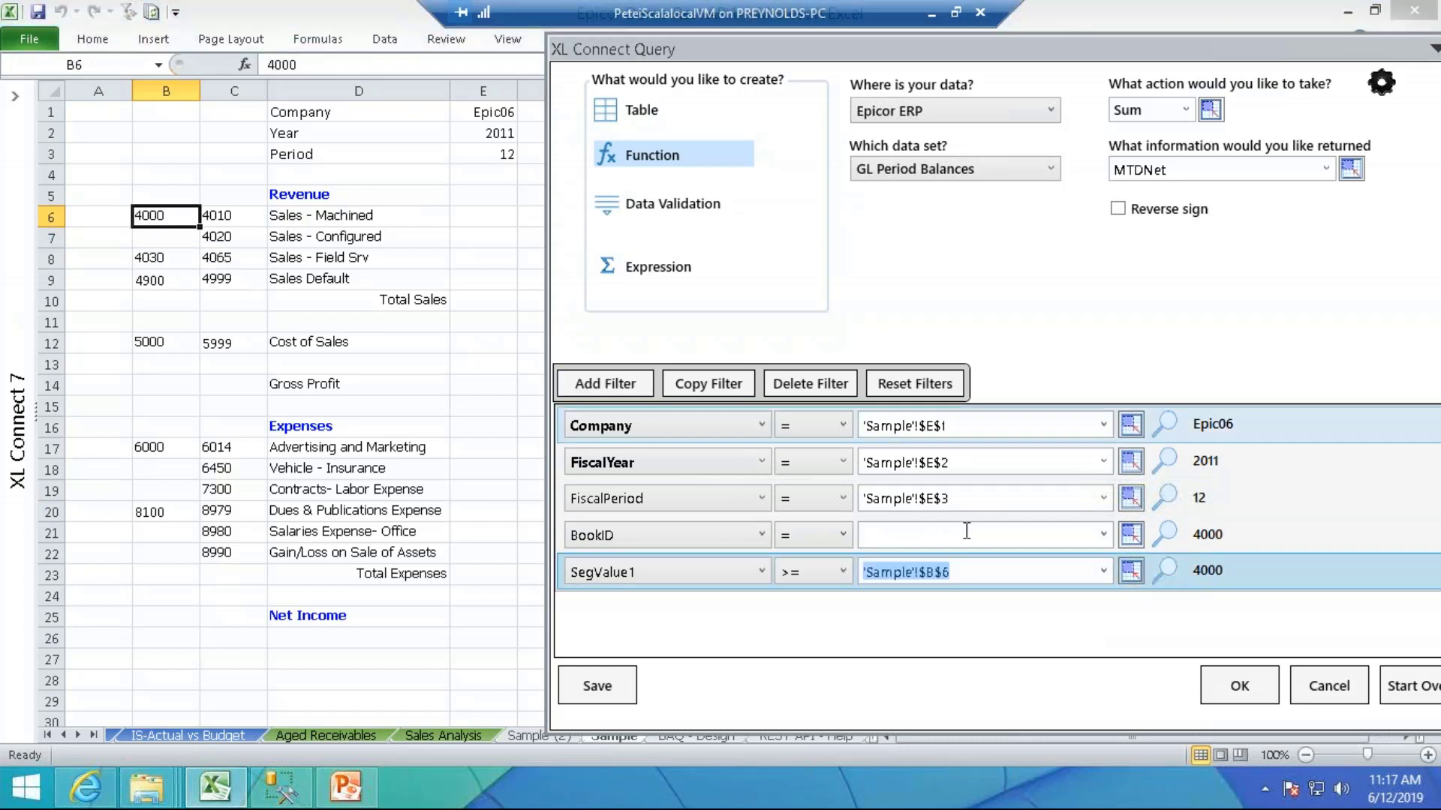
click(942, 572)
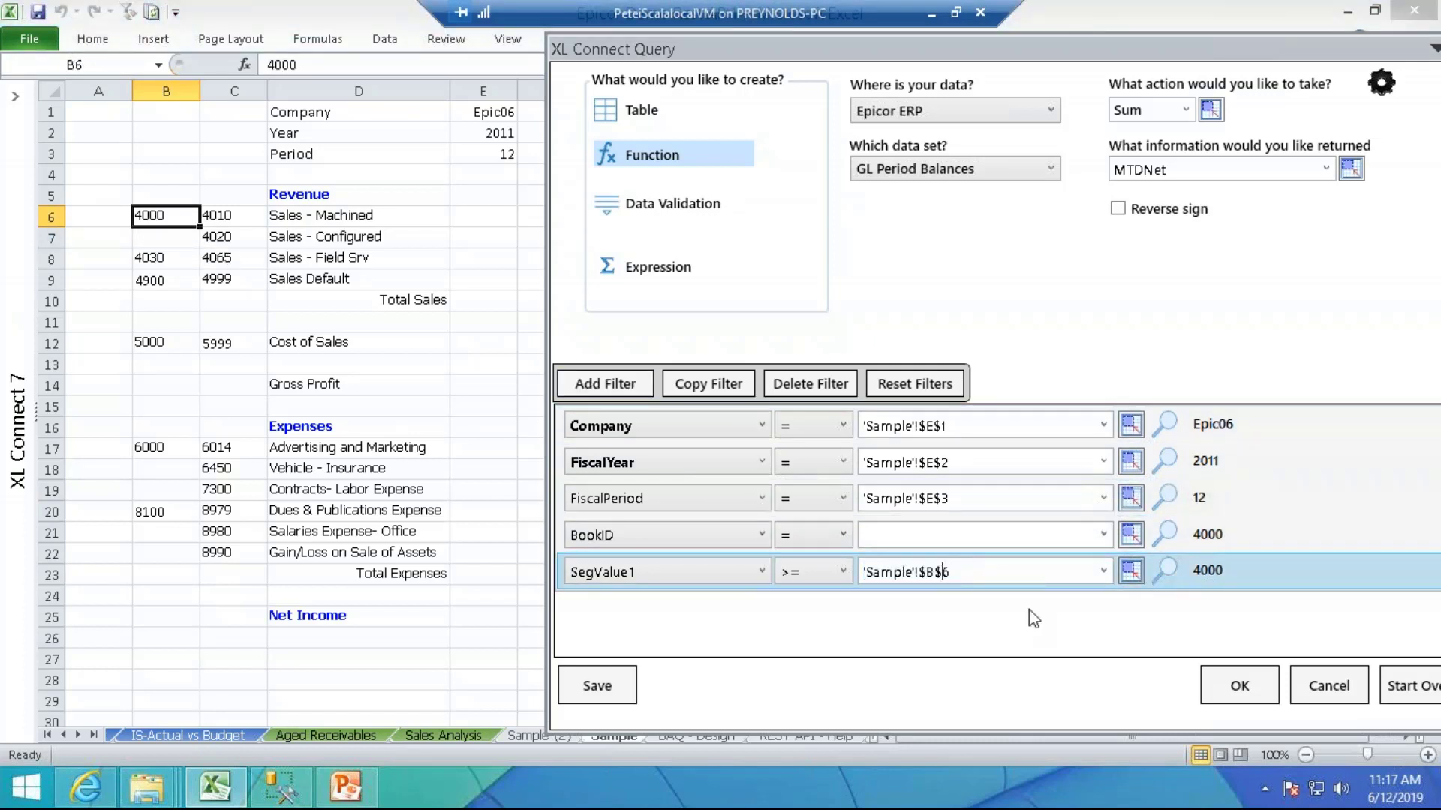
key(BackSpace)
Copy the SegValue1 filter, set the copy's operator to <= and link it to cell C6 as $C6
click(727, 385)
click(822, 614)
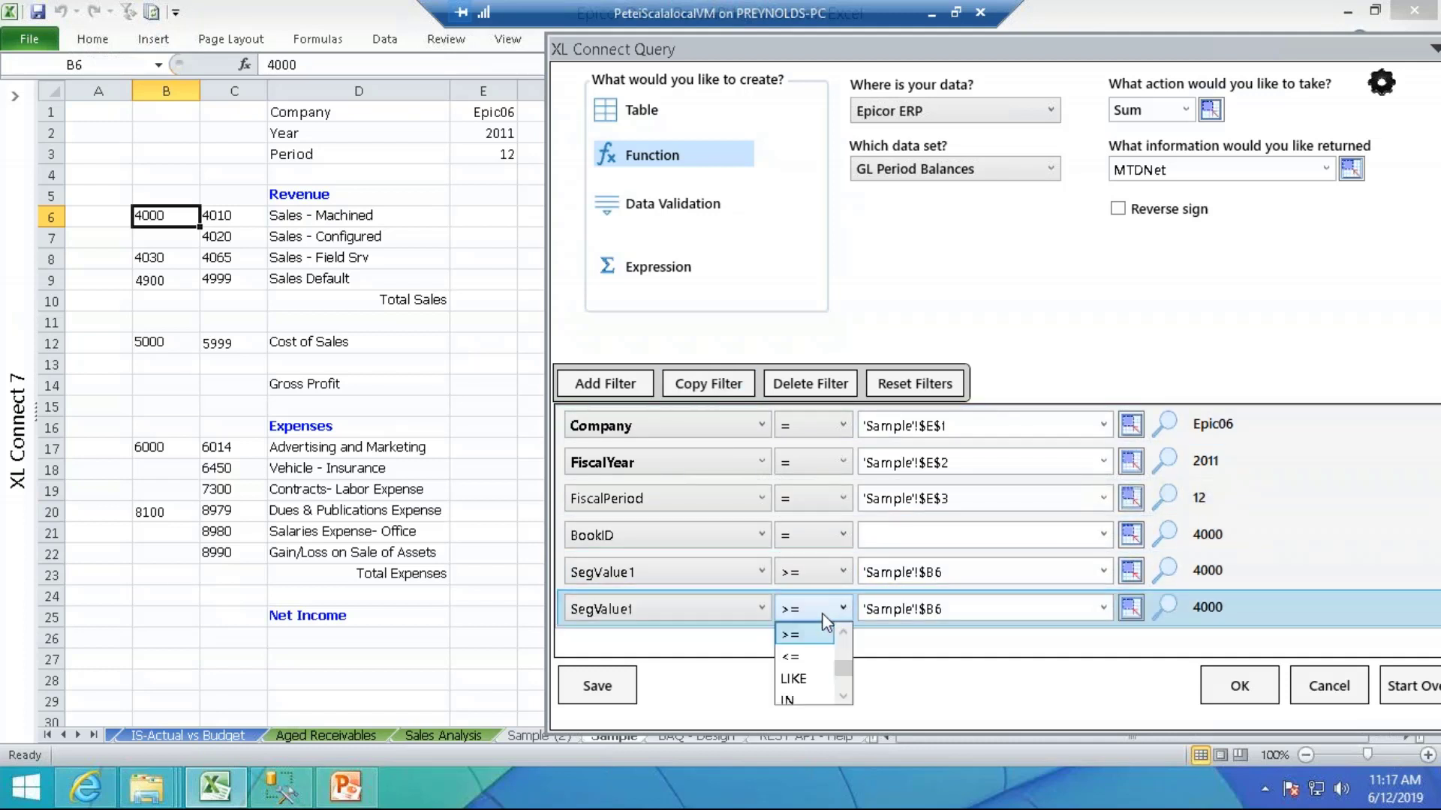
click(791, 658)
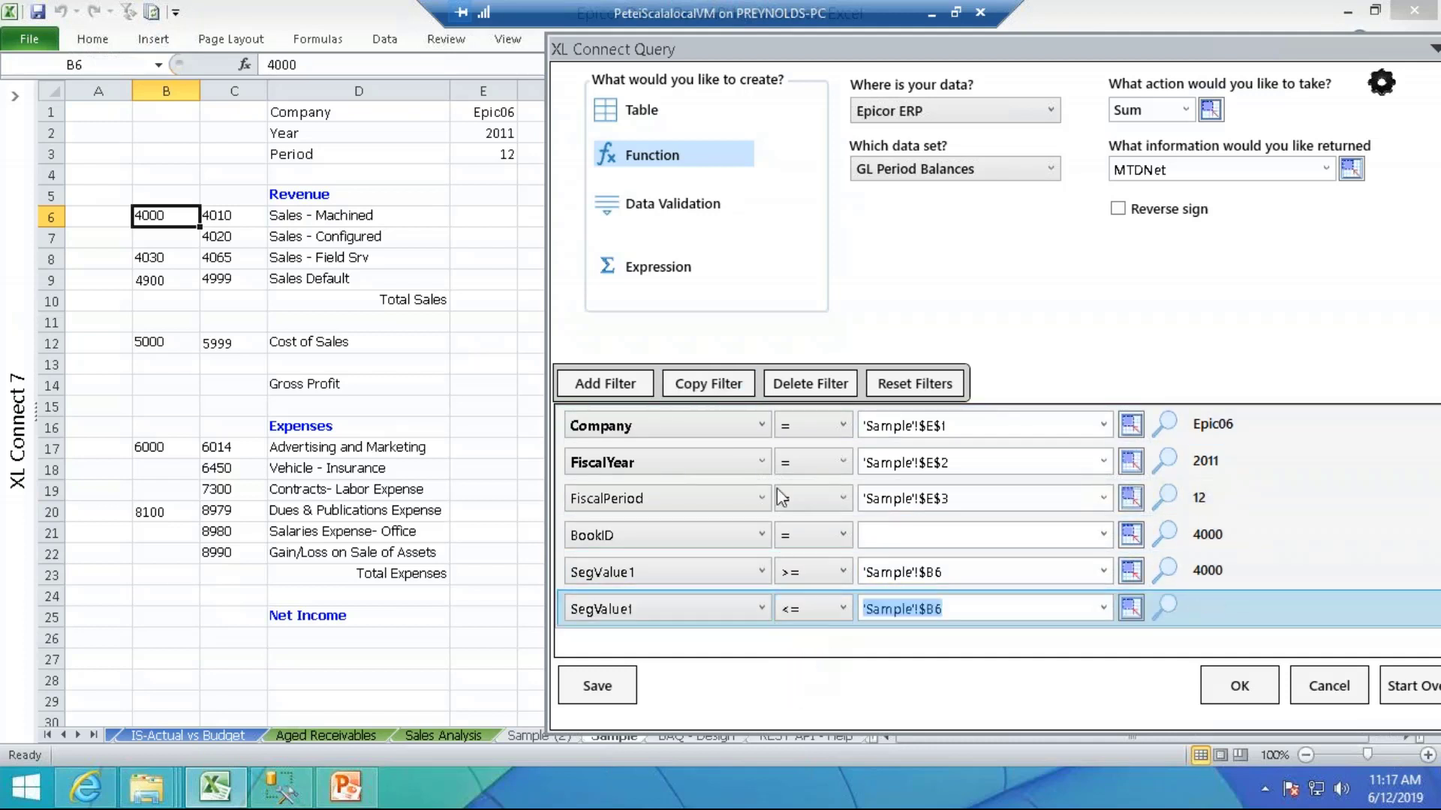
click(219, 218)
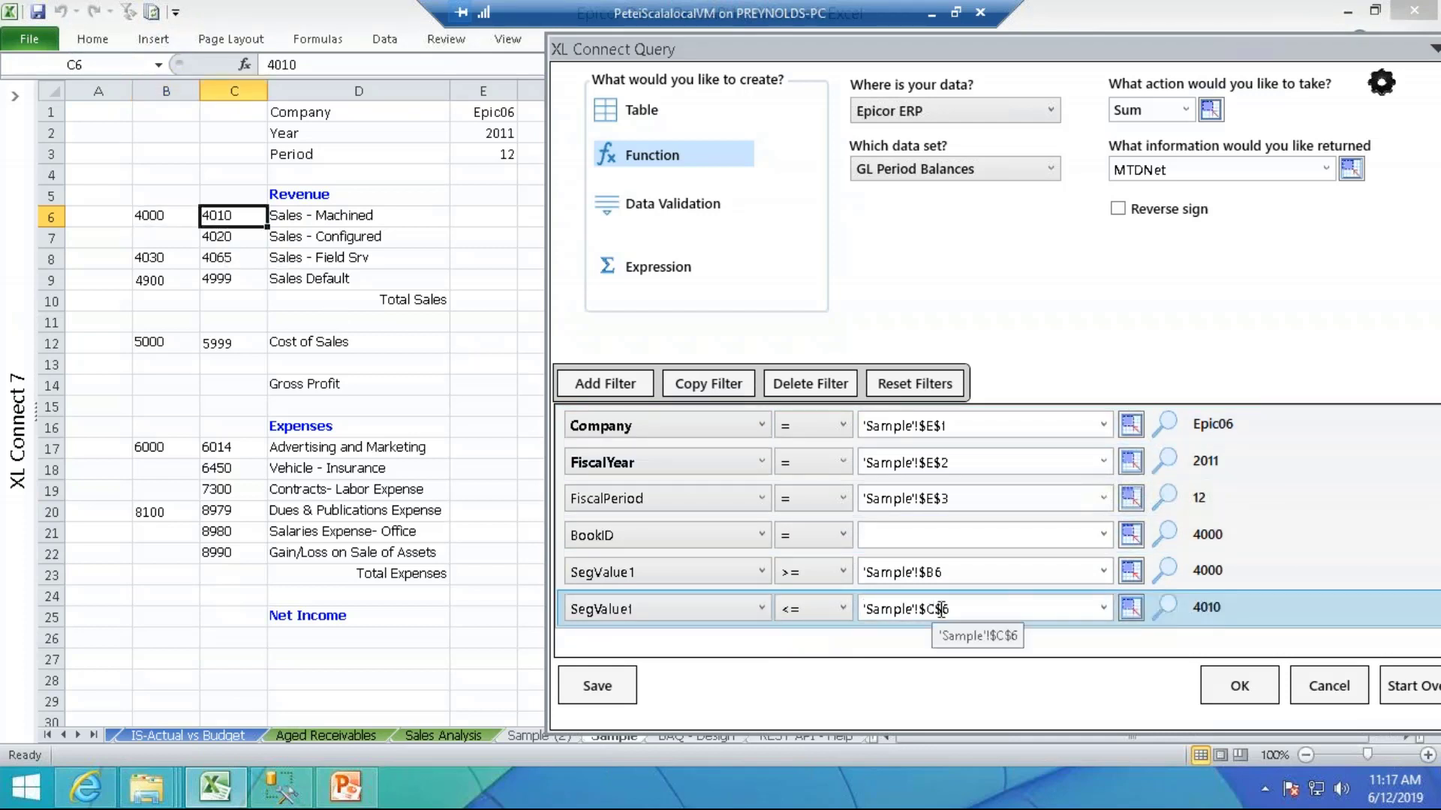
click(941, 608)
key(BackSpace)
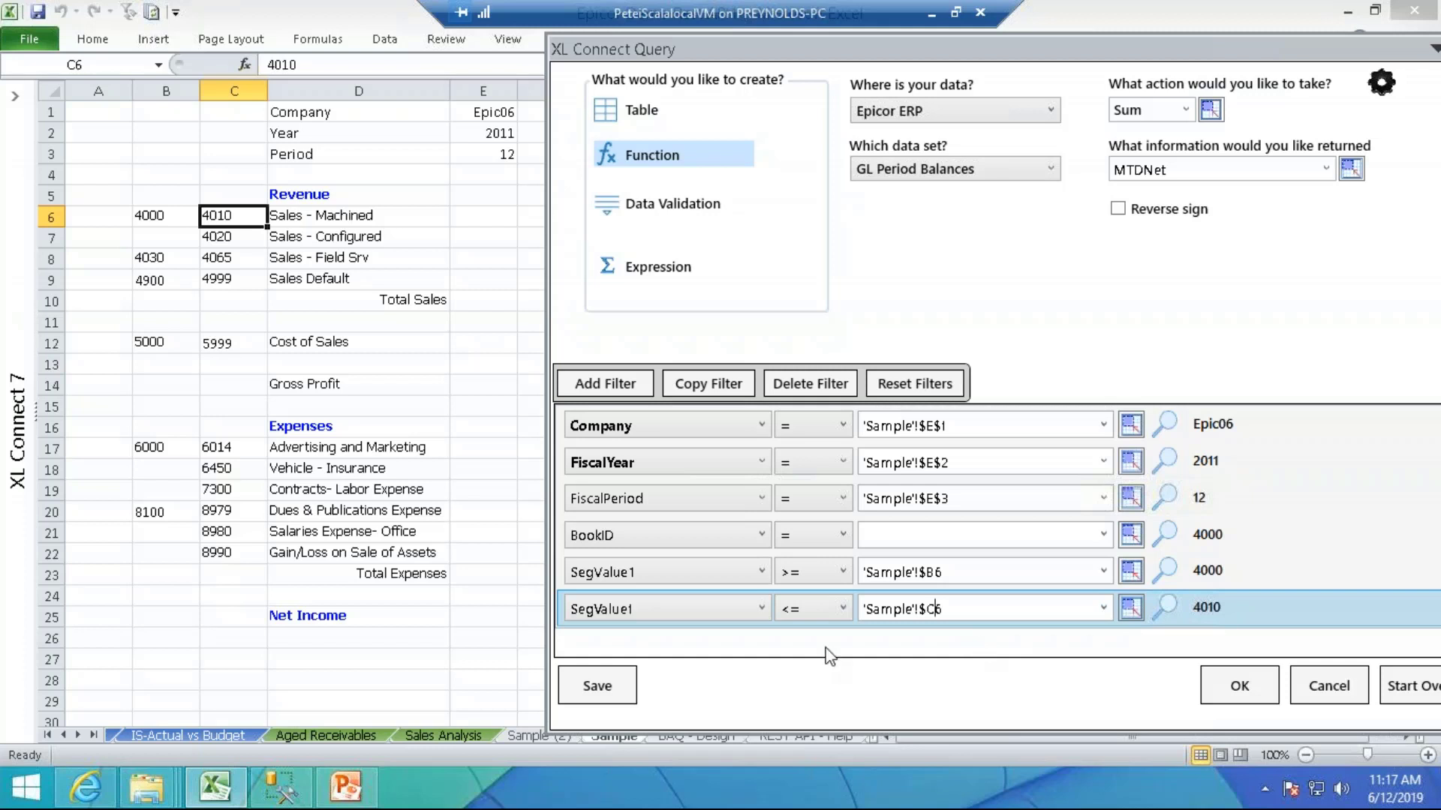
Accept the query and insert the MTDNet function into target cell E6 of the Sample sheet
click(587, 701)
drag(989, 53, 827, 50)
click(1078, 683)
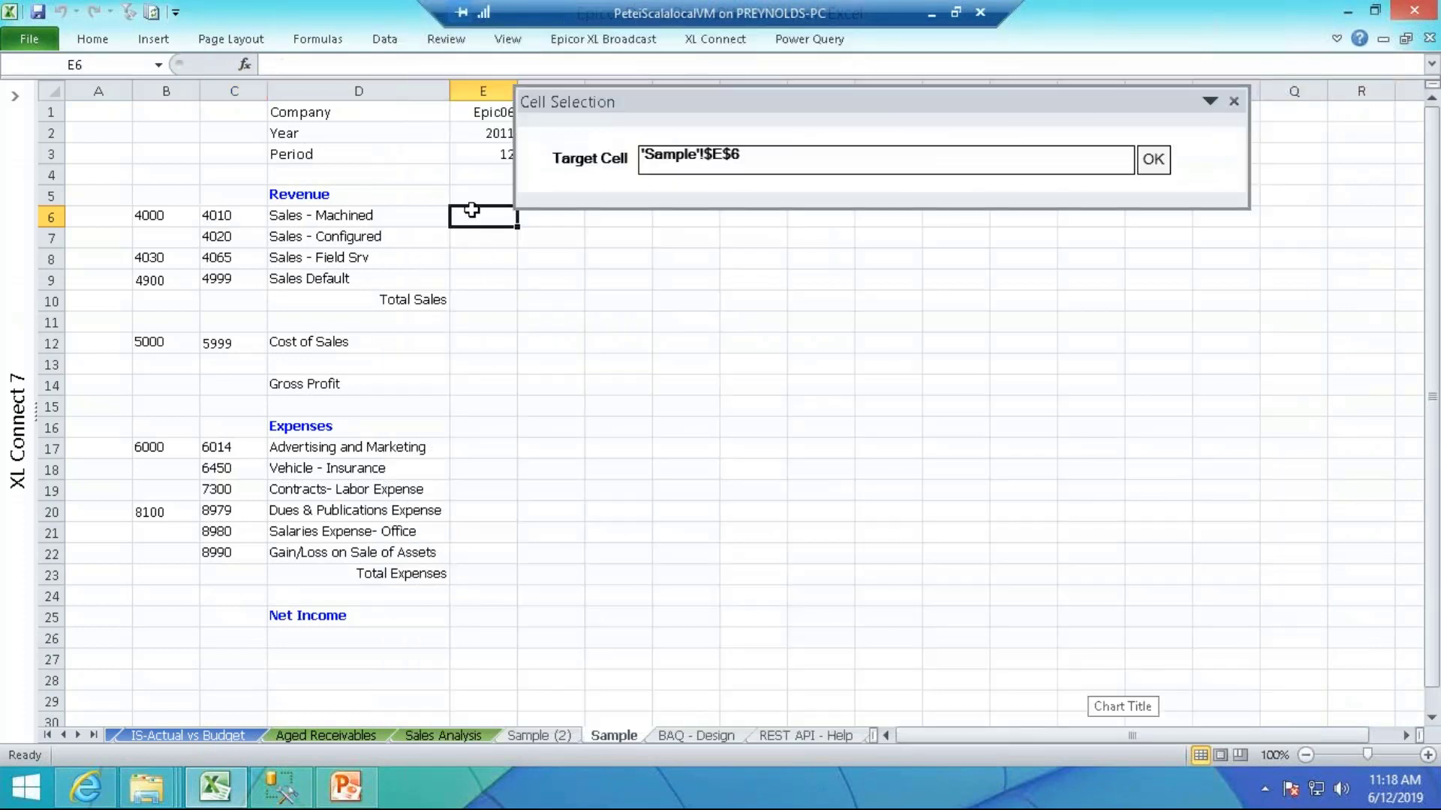
drag(753, 93, 661, 114)
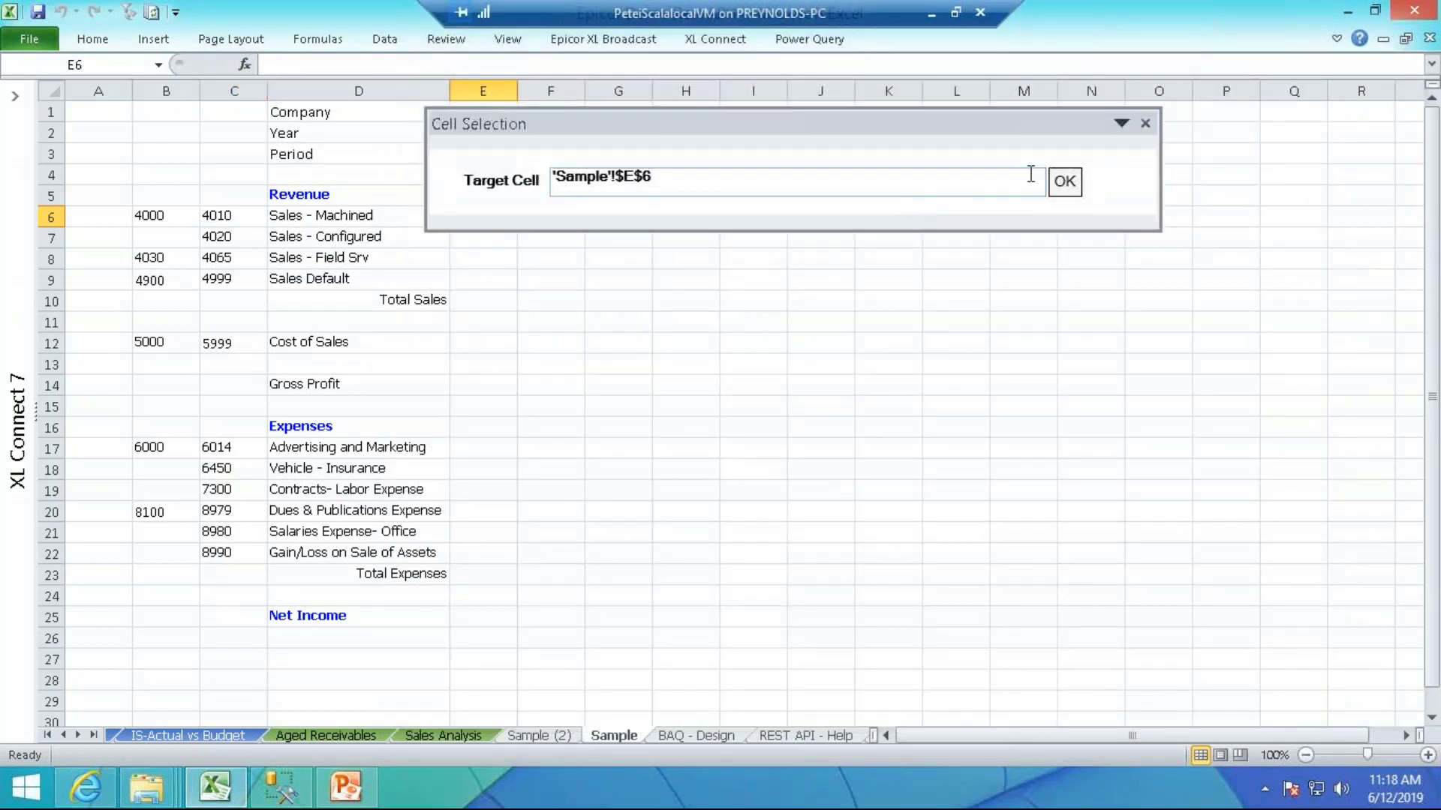
click(1069, 186)
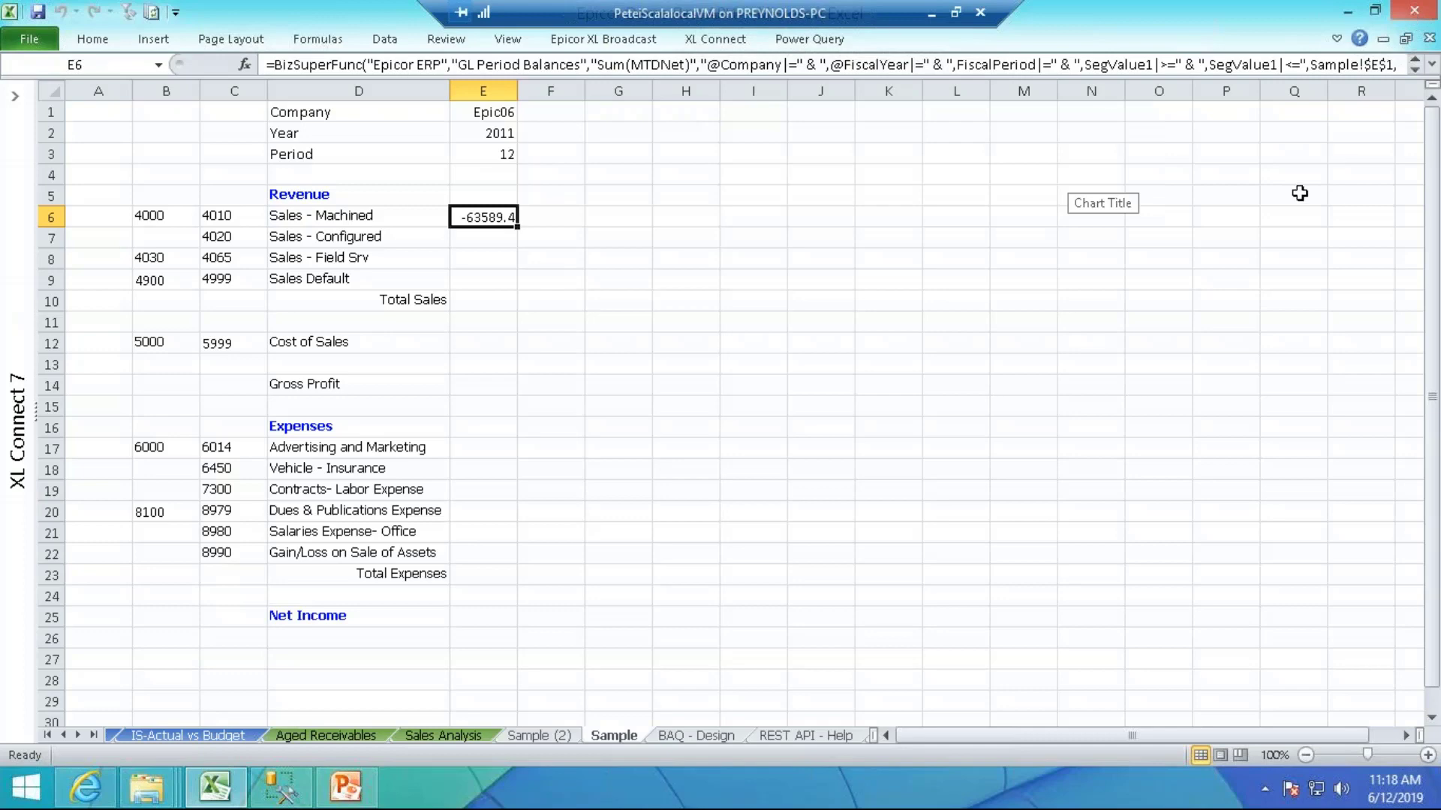
Expand the formula bar and append *-1 to the formula in E6 to reverse its sign
click(1431, 66)
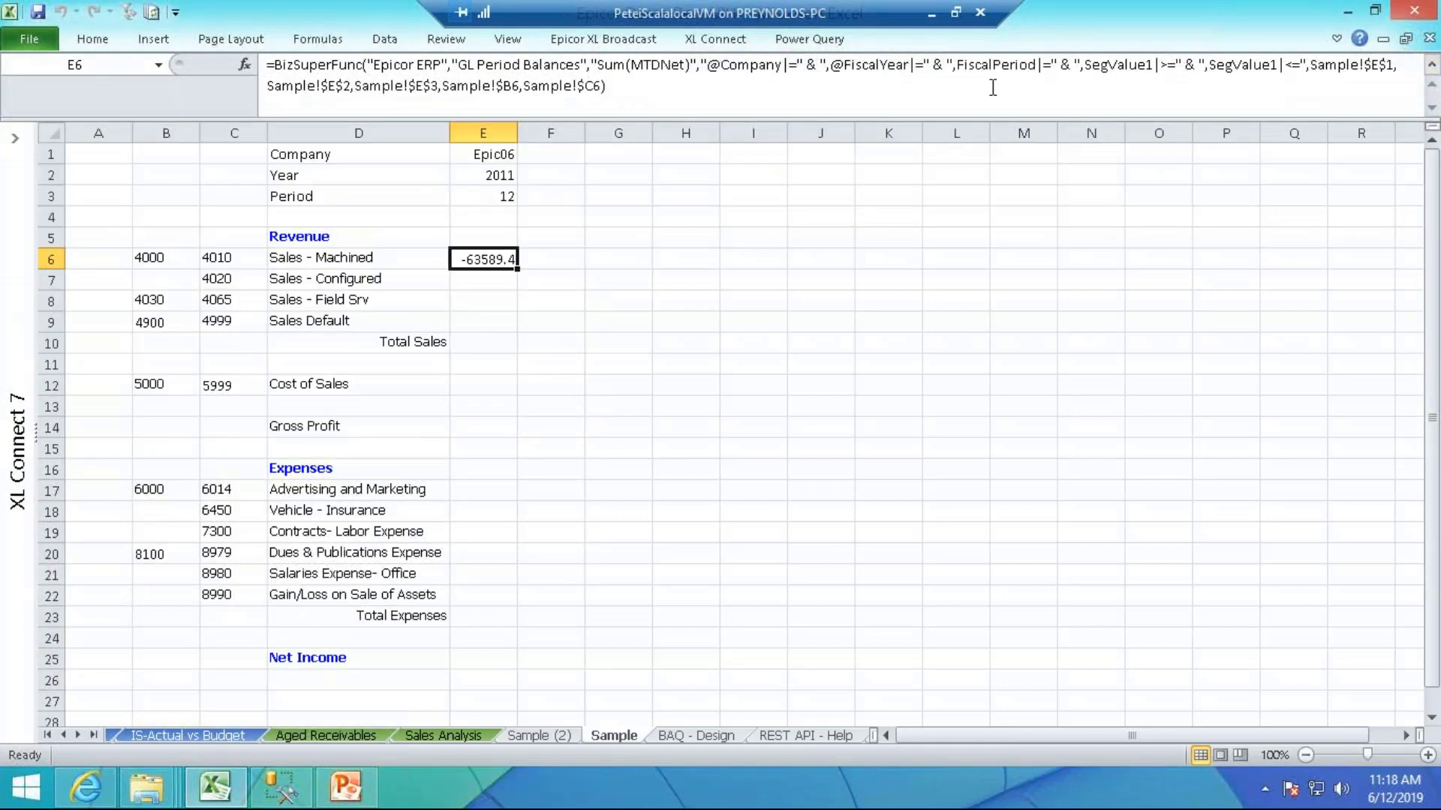
click(971, 89)
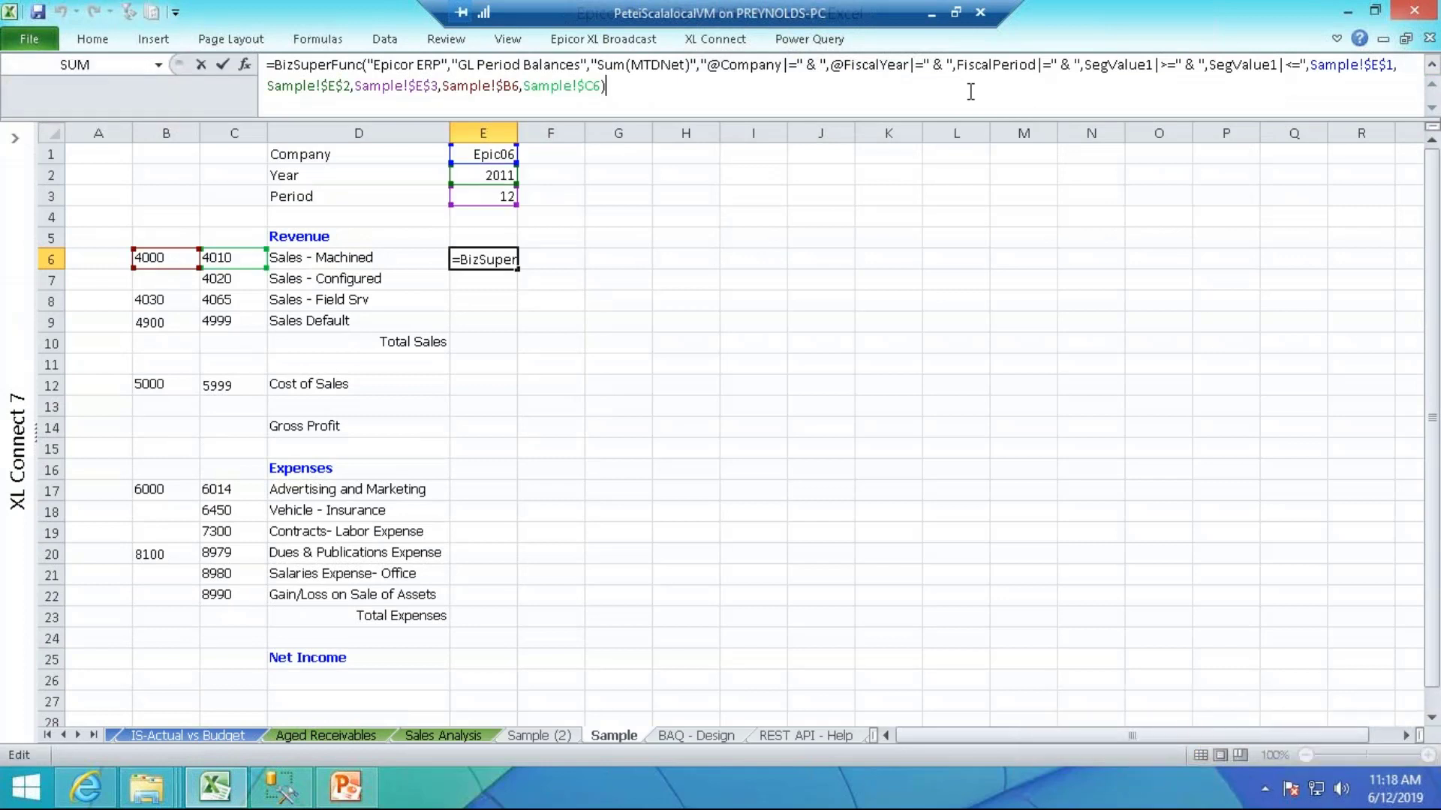
text(*-1)
key(Return)
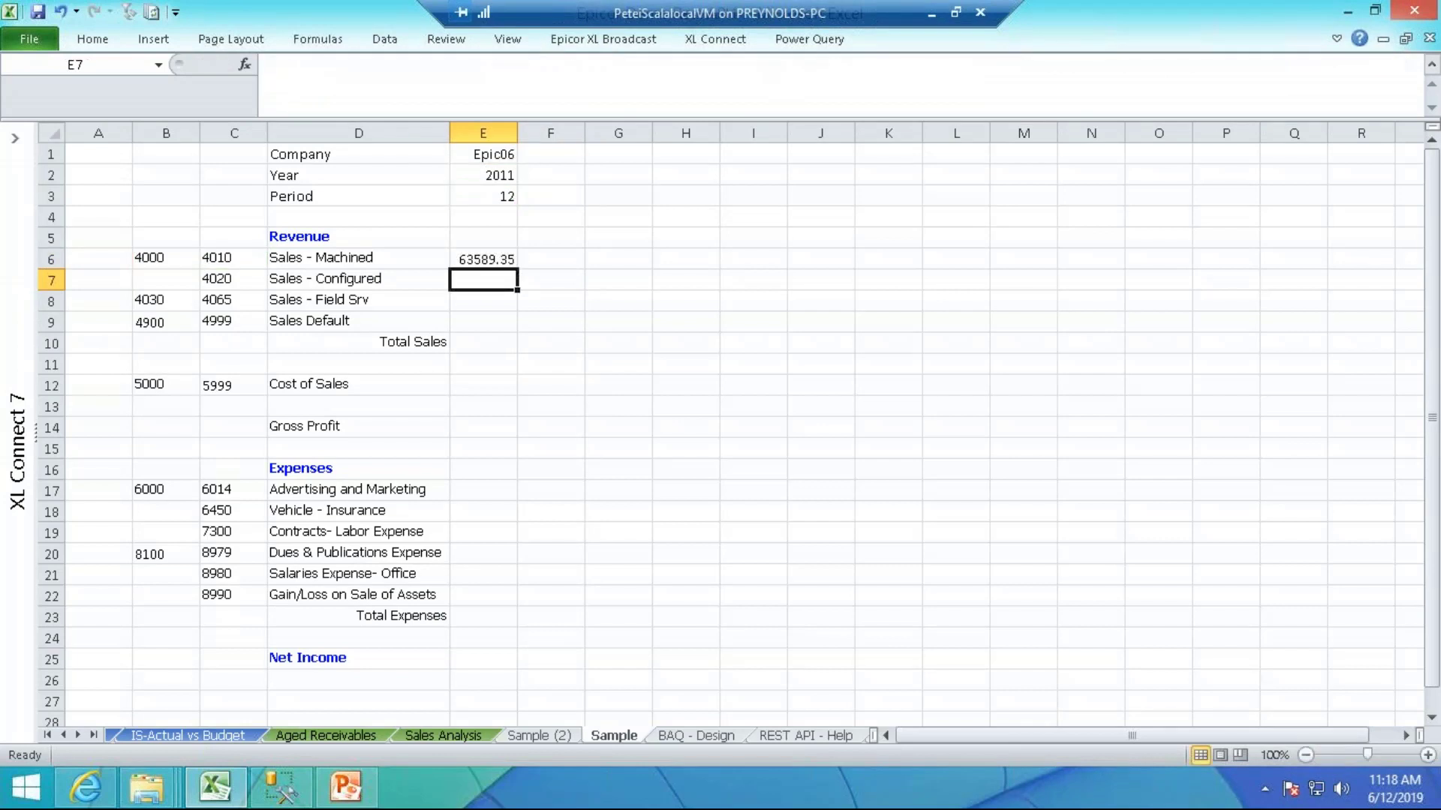
Copy the Sales - Machined formula from E6 to E8 for Sales - Field Srv and E9 for Sales Default
click(476, 262)
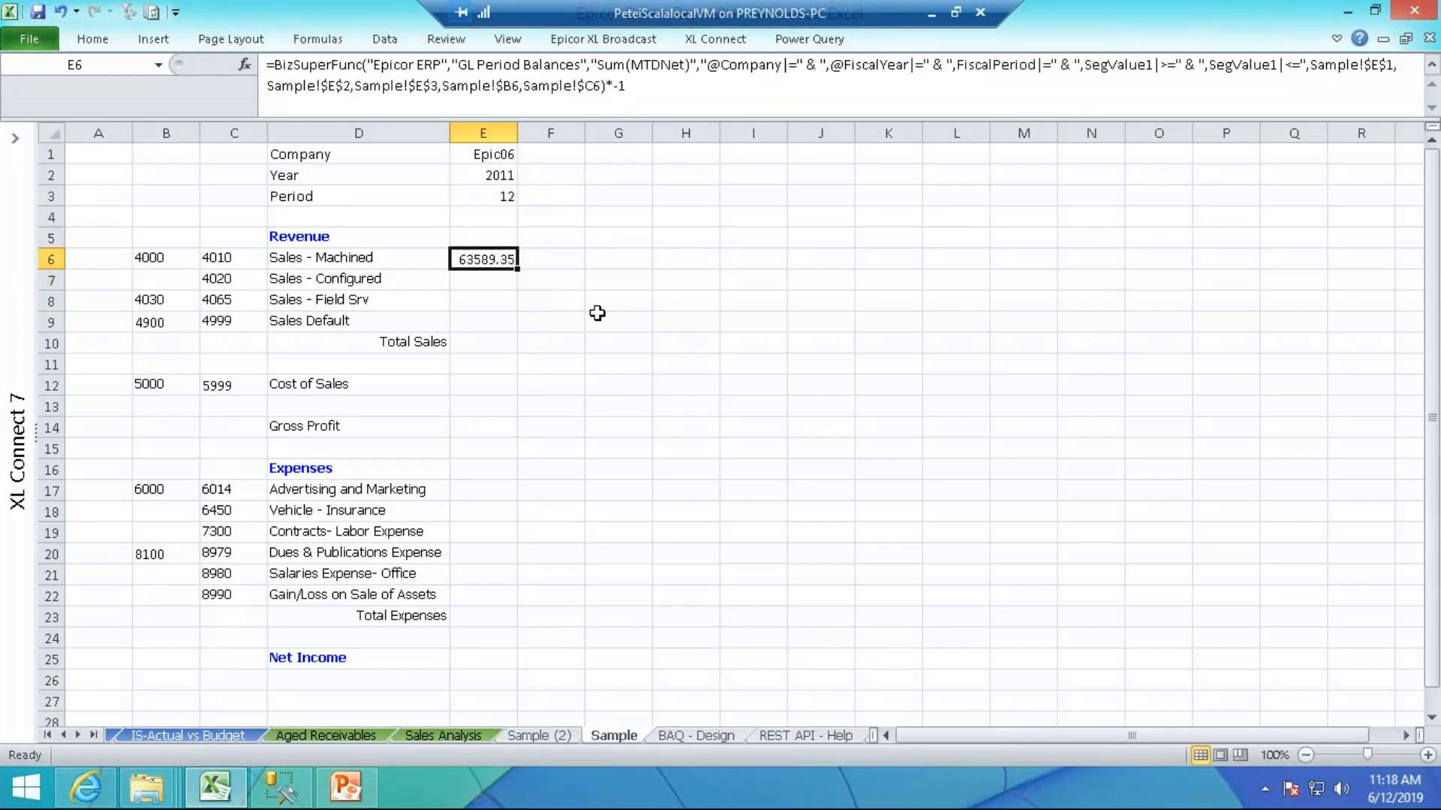
key(ctrl+c)
click(500, 300)
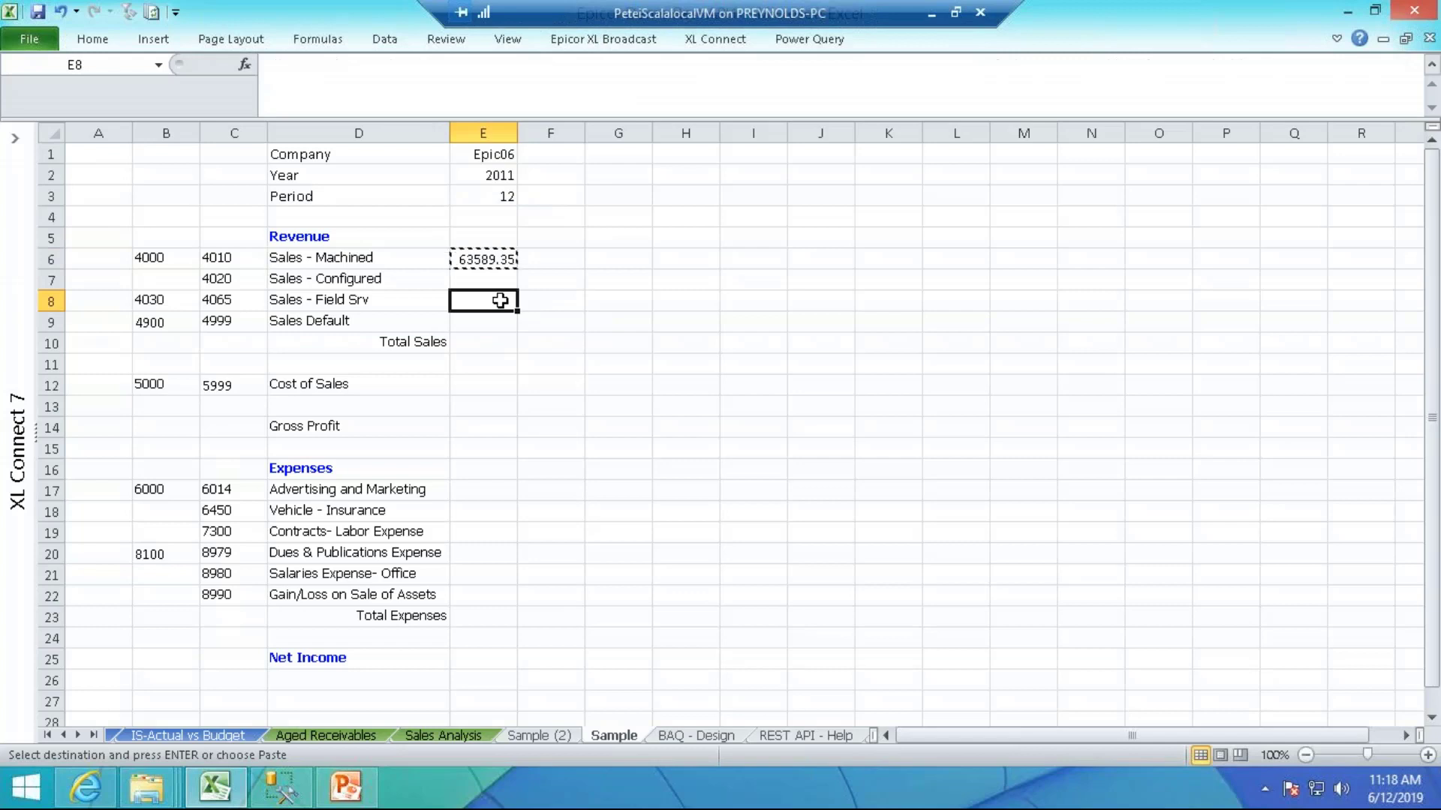
key(ctrl+v)
click(482, 322)
key(ctrl+v)
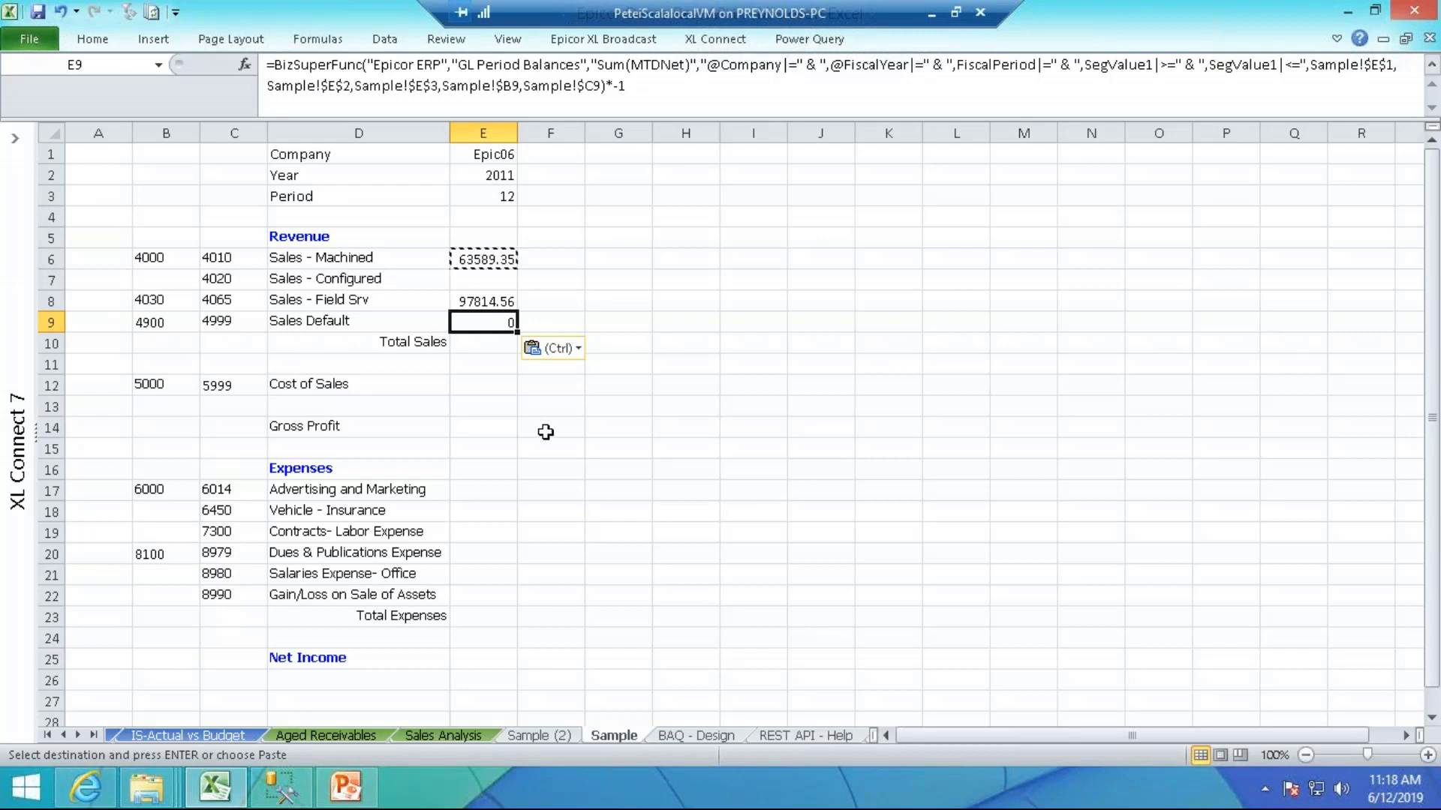
Paste the formula into E12 for Cost of Sales and remove its *-1 multiplier
click(488, 381)
key(ctrl+v)
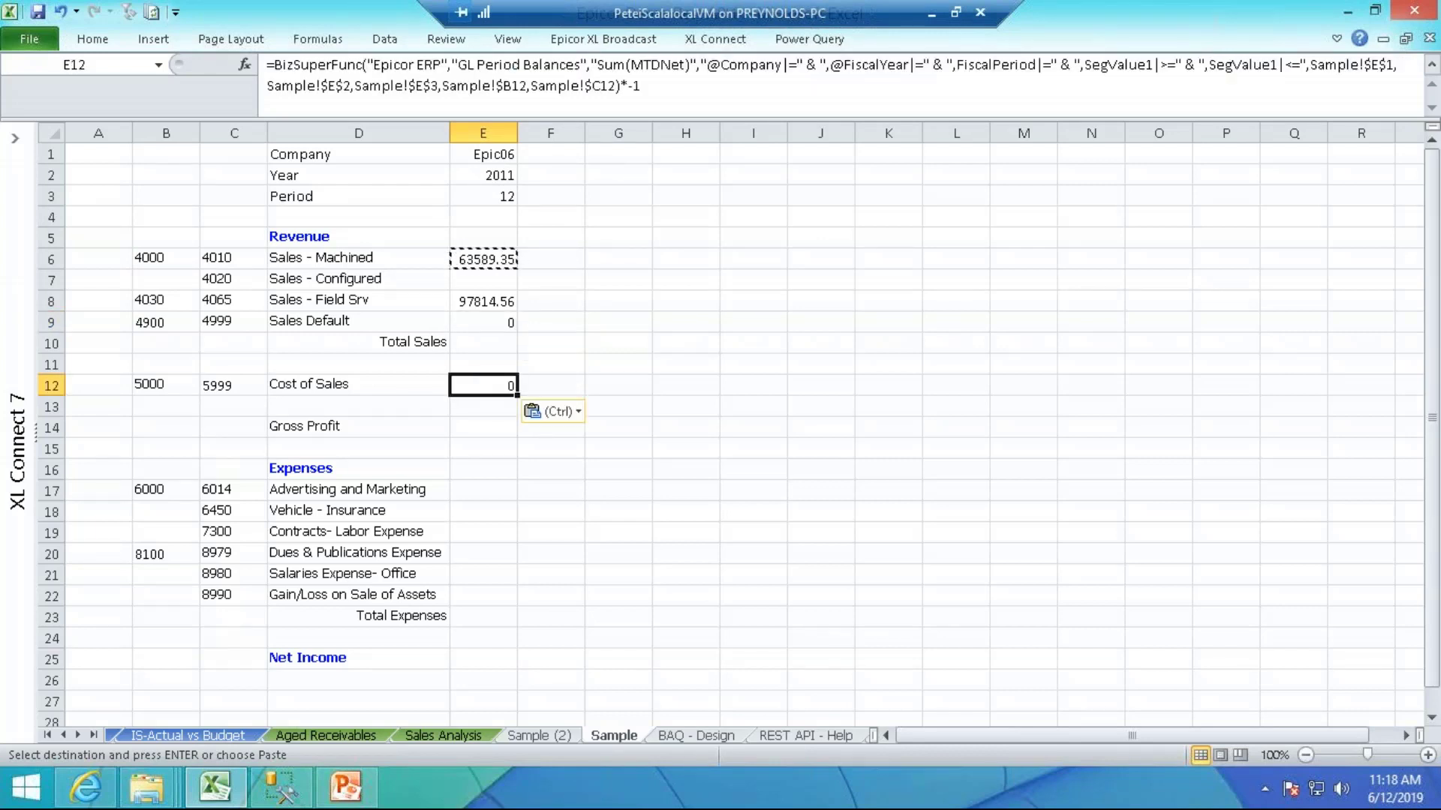
click(666, 90)
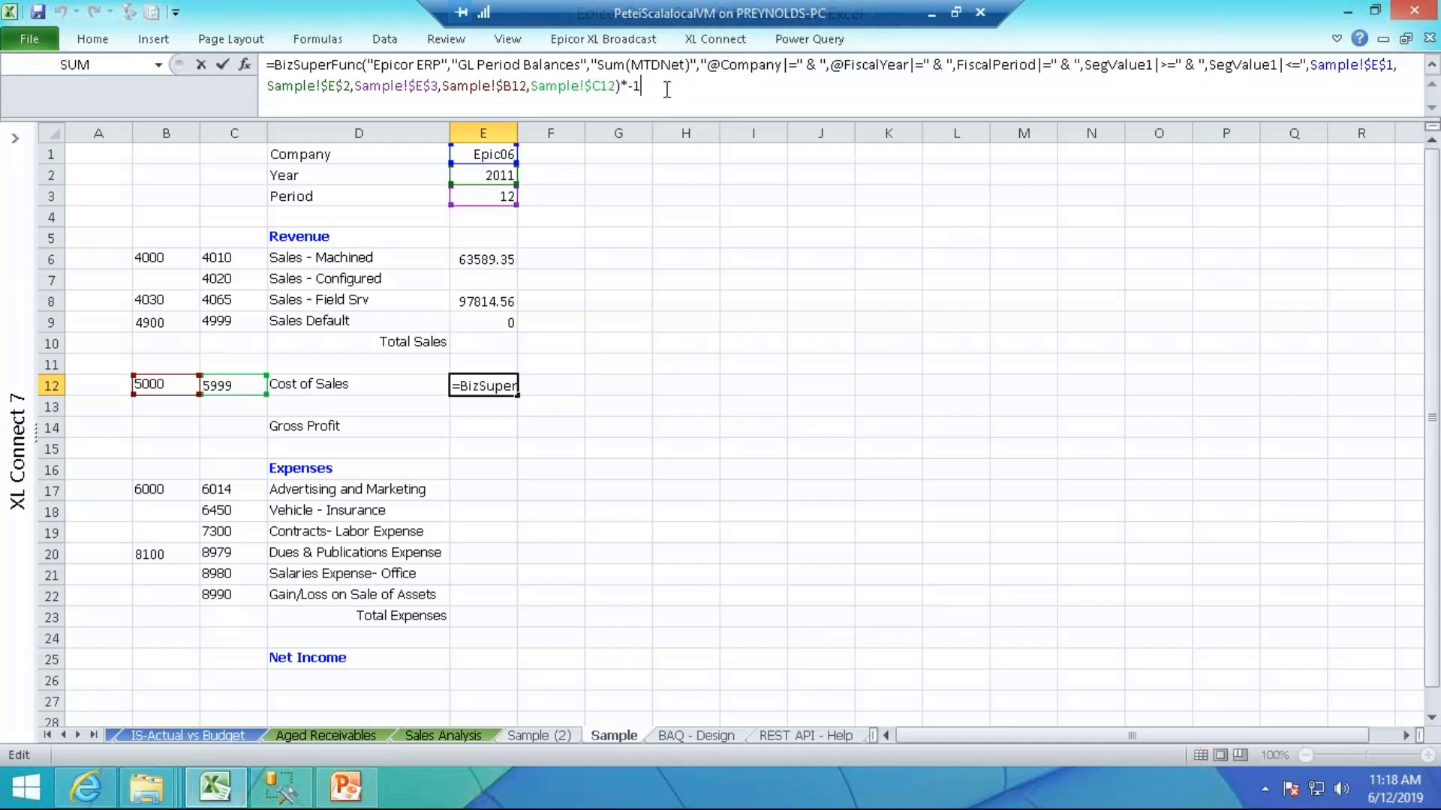
key(BackSpace)
key(BackSpace)
key(BackSpace)
key(ctrl+Return)
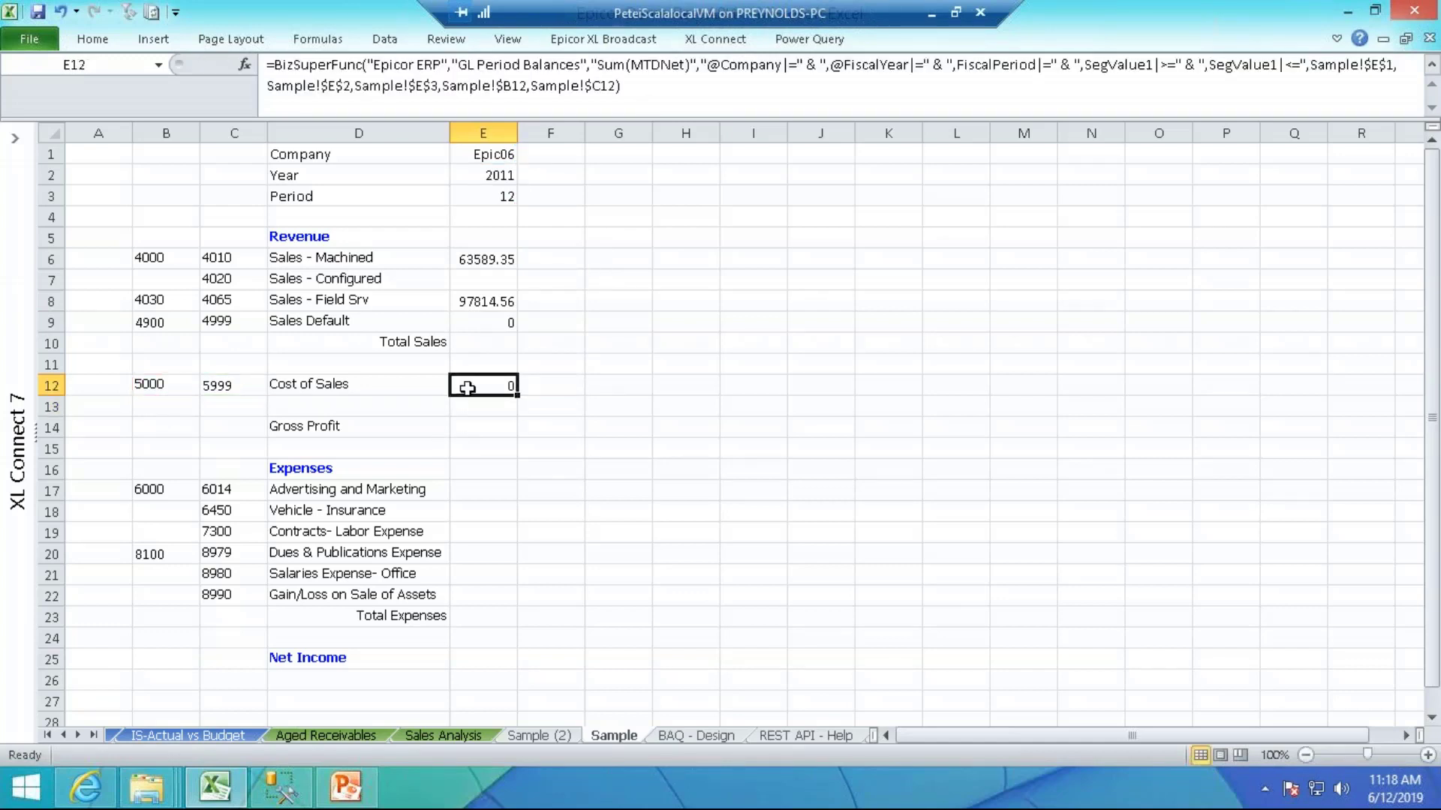
Copy the Cost of Sales formula from E12 to E17 for Advertising and Marketing and E20 for Dues & Publications Expense
key(ctrl+c)
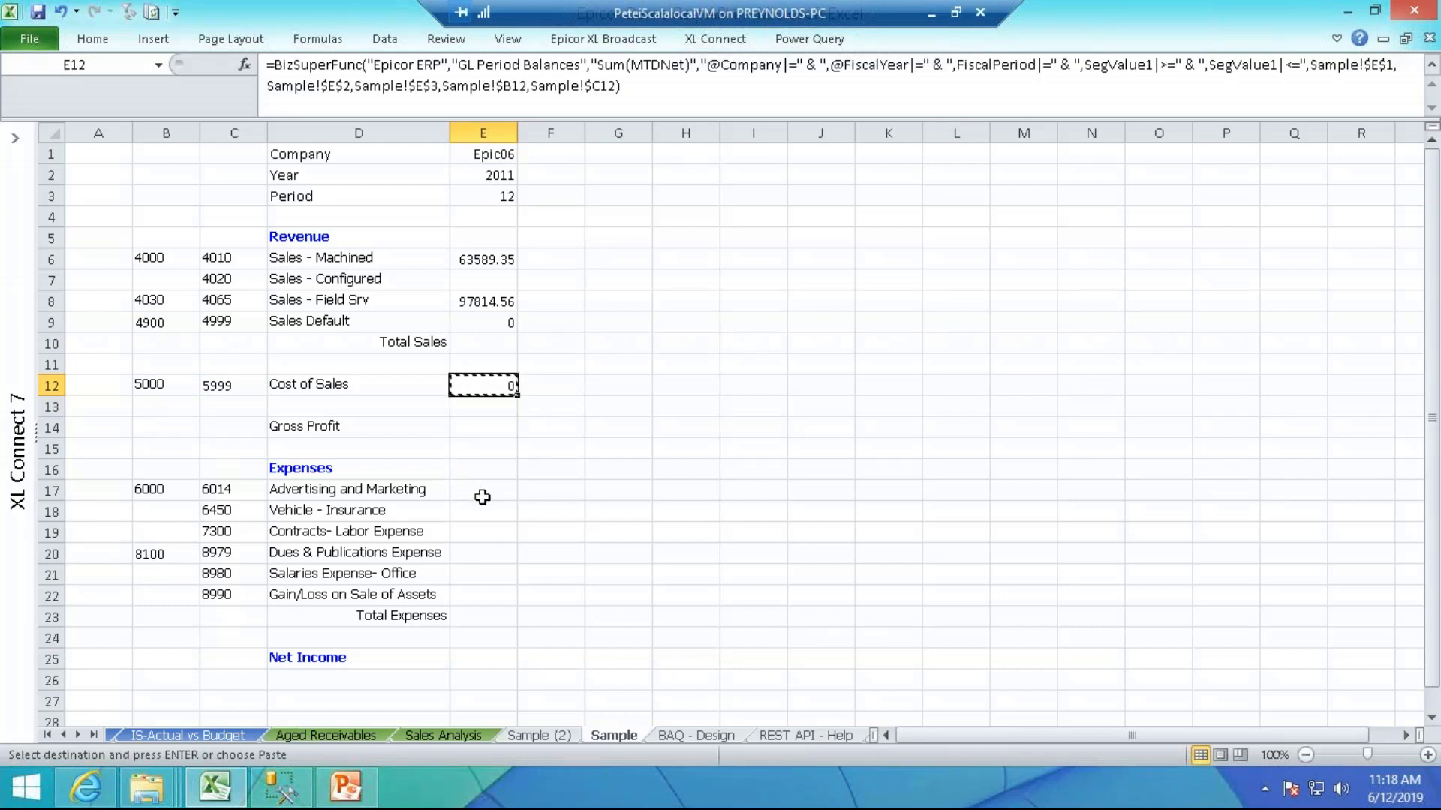
click(482, 498)
key(ctrl+v)
click(466, 556)
key(ctrl+v)
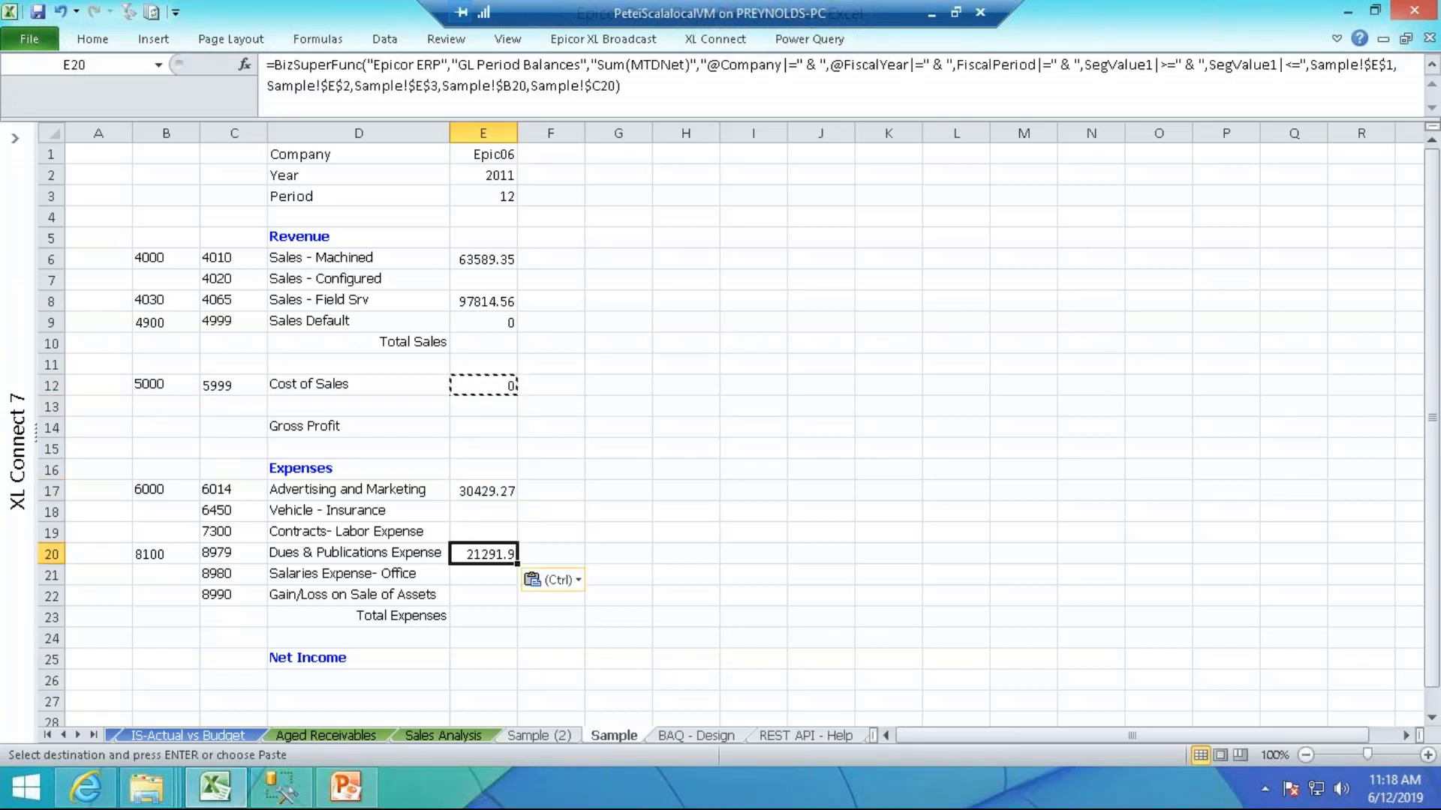
key(Escape)
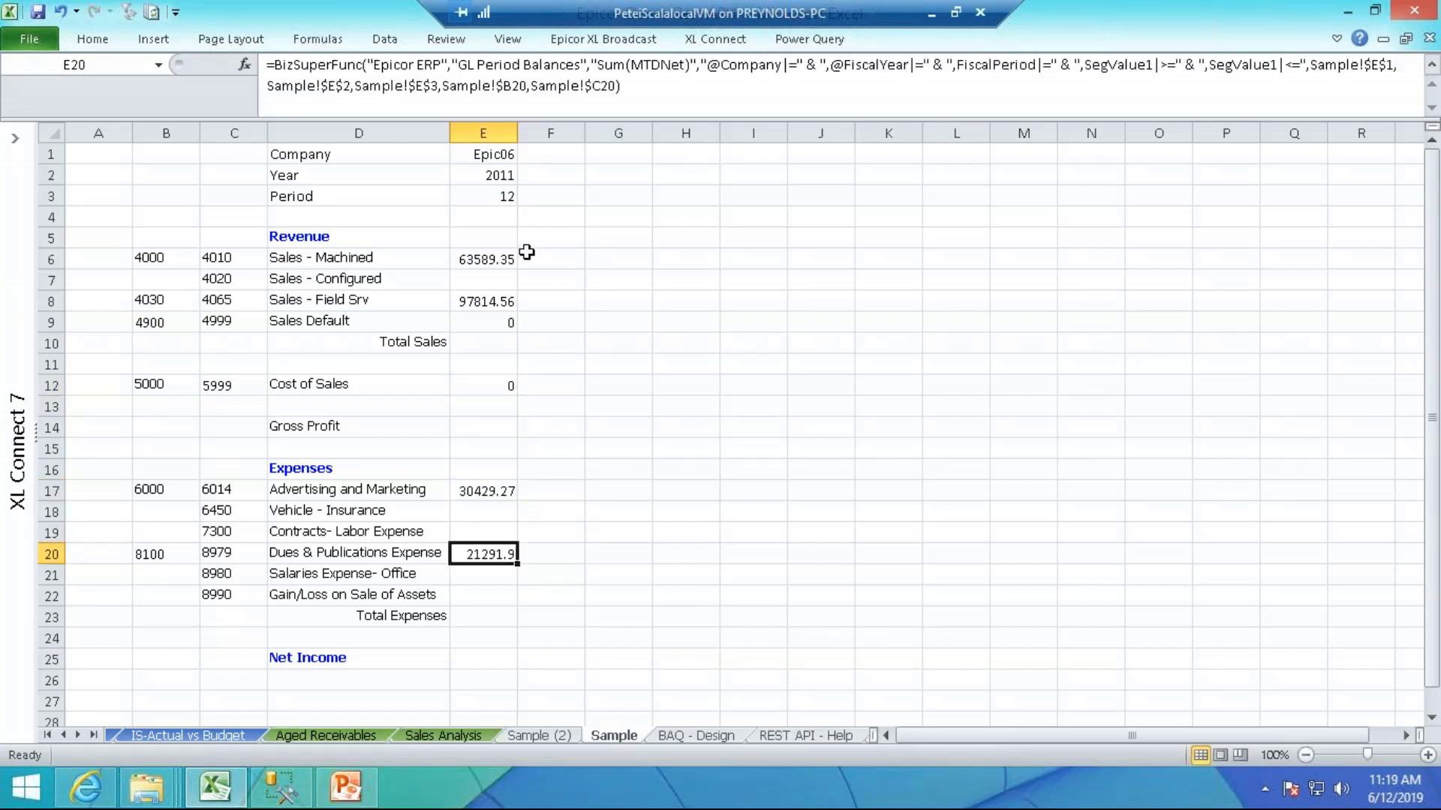
Fill the Sales - Machined formula from E6 down into E7 and select E7
click(504, 260)
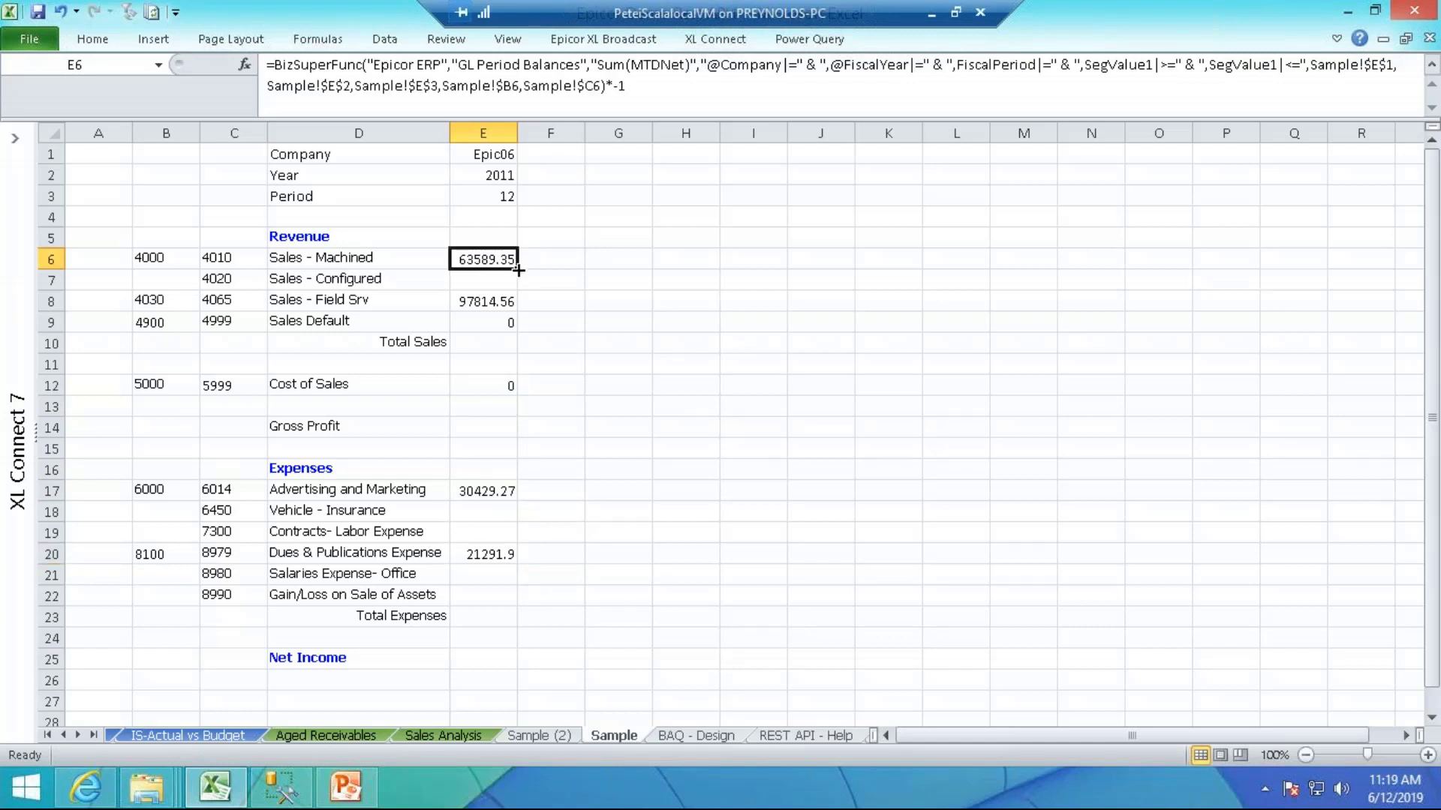
drag(518, 270, 516, 287)
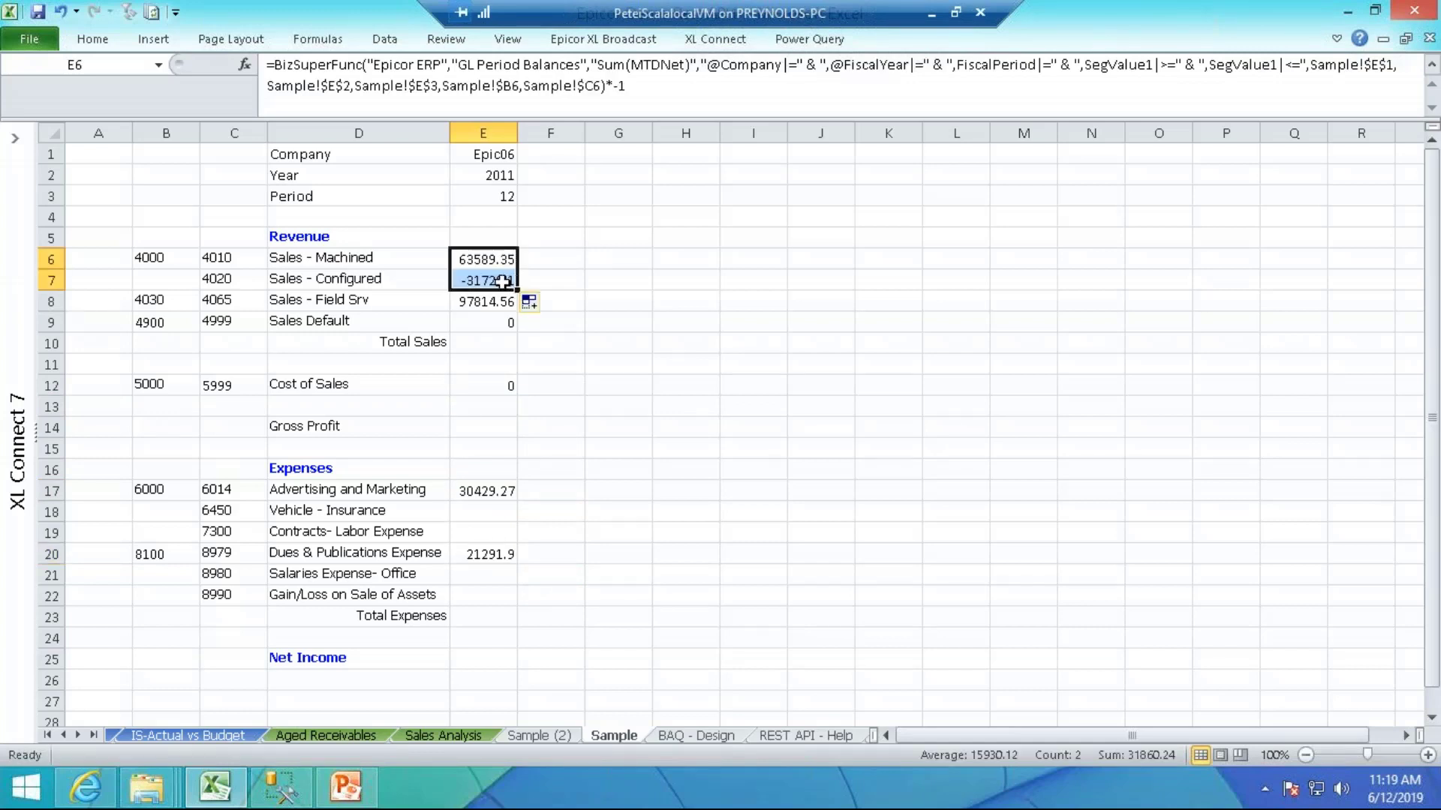
click(502, 281)
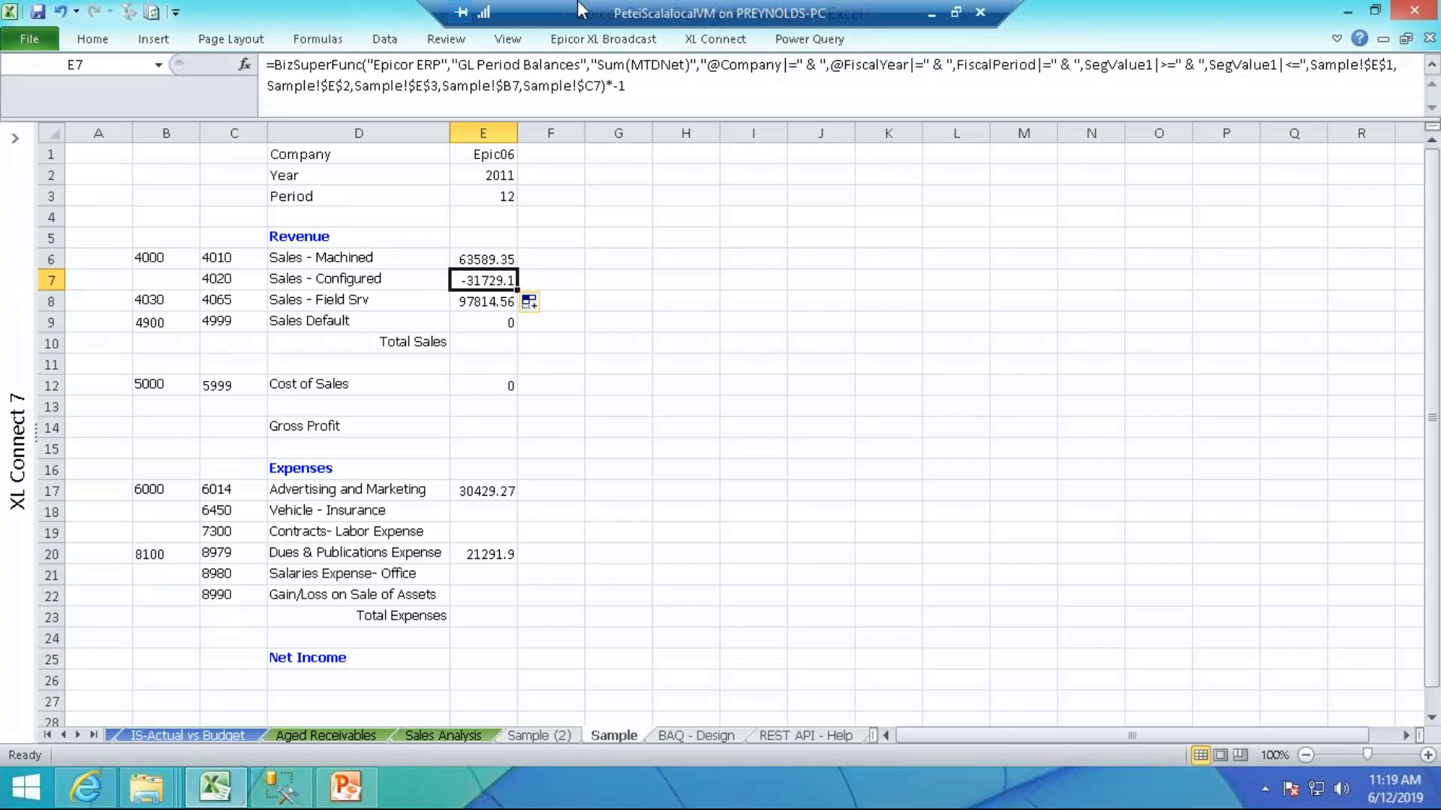
Open the XL Connect query behind cell E7 and delete its SegValue1 >= filter
click(717, 40)
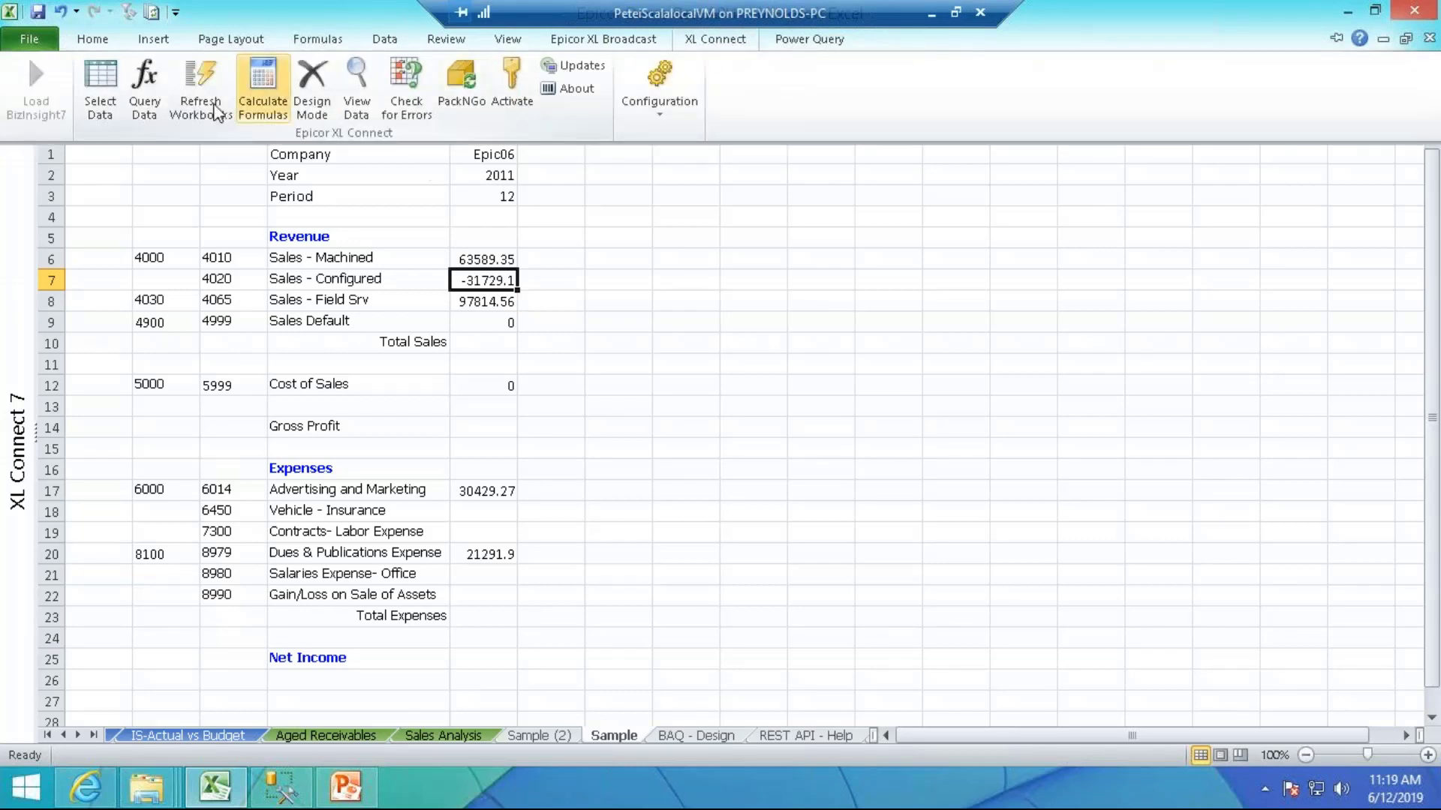
click(150, 94)
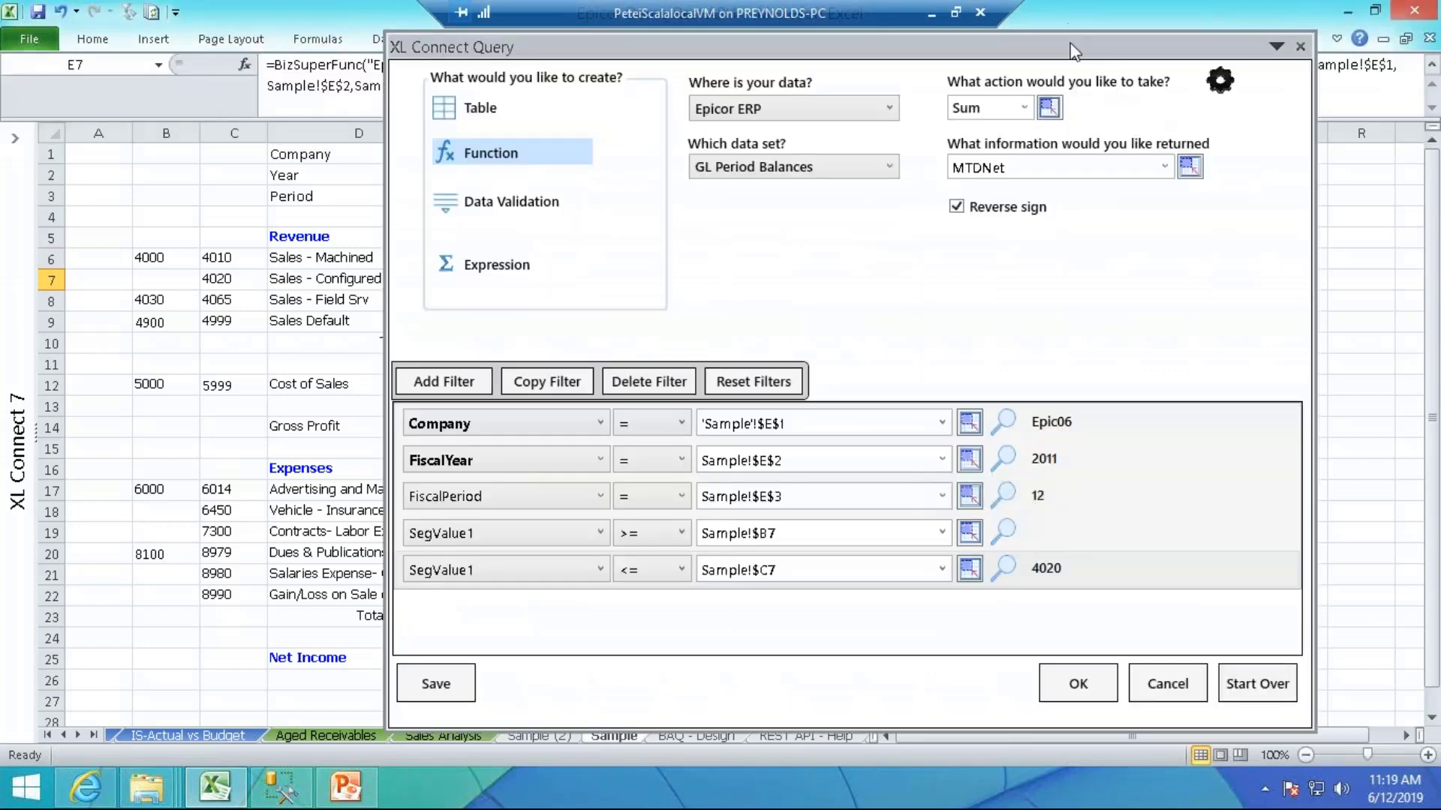
drag(1071, 45, 1169, 46)
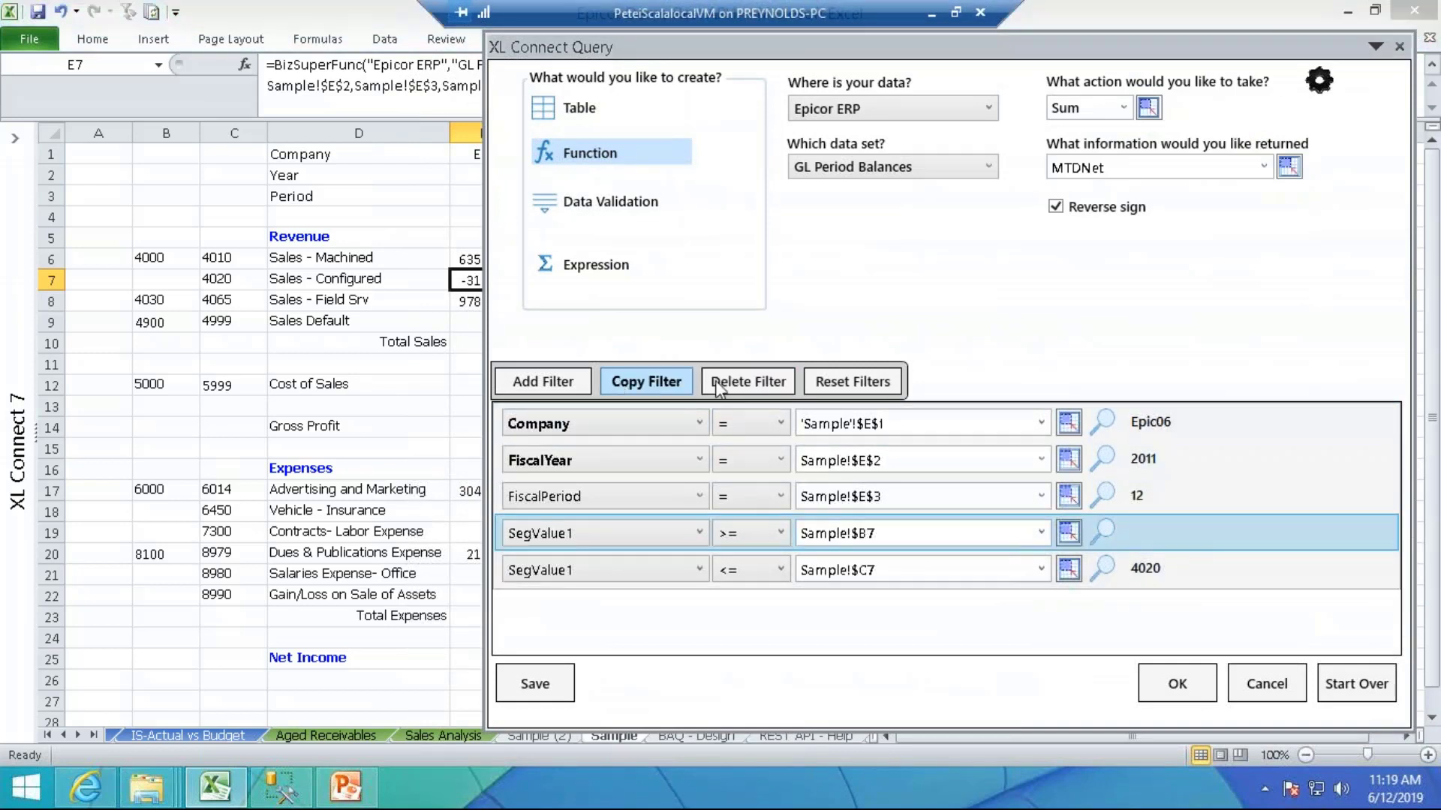
click(792, 390)
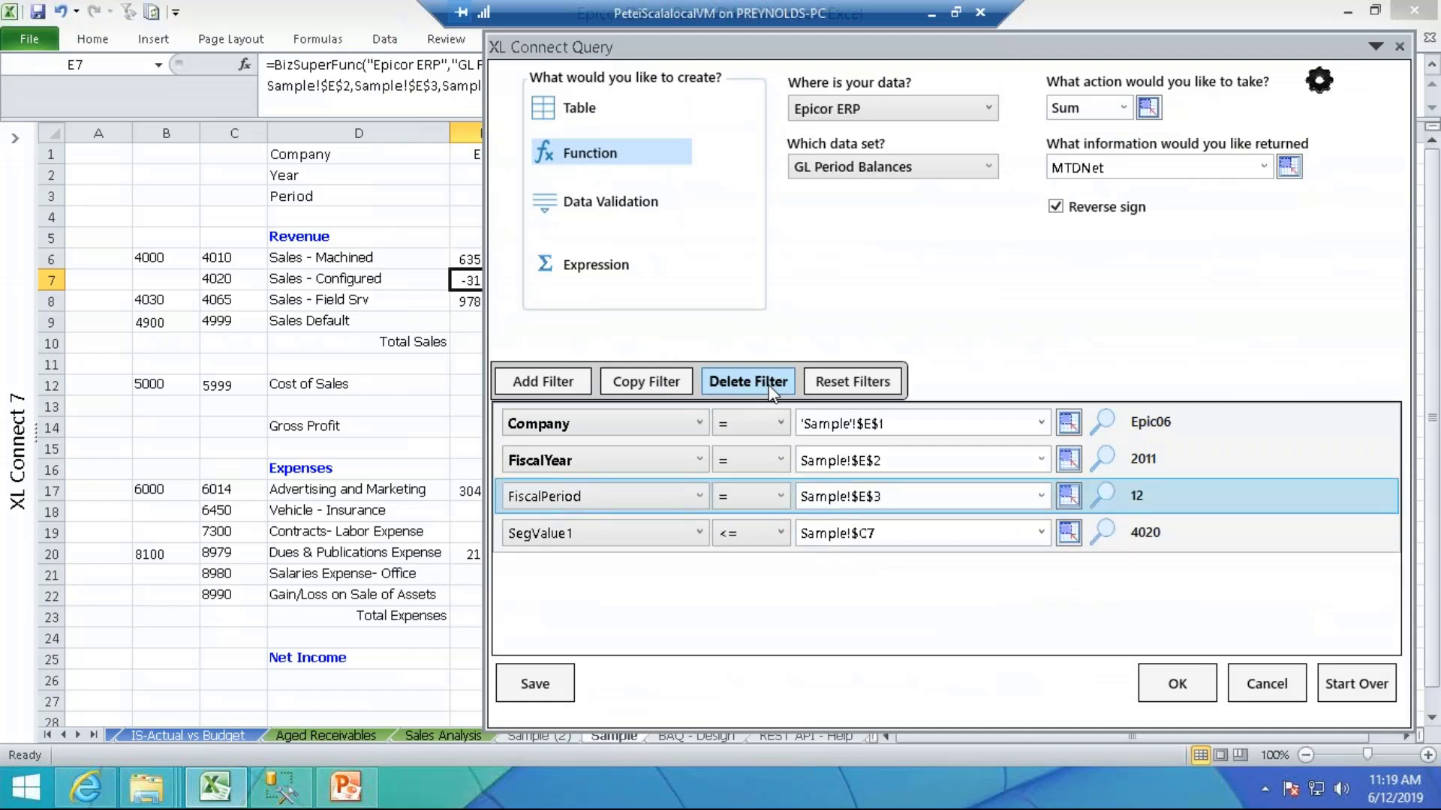
Set the SegValue1 filter operator to = and insert the updated function into E7, overwriting its current contents
click(775, 533)
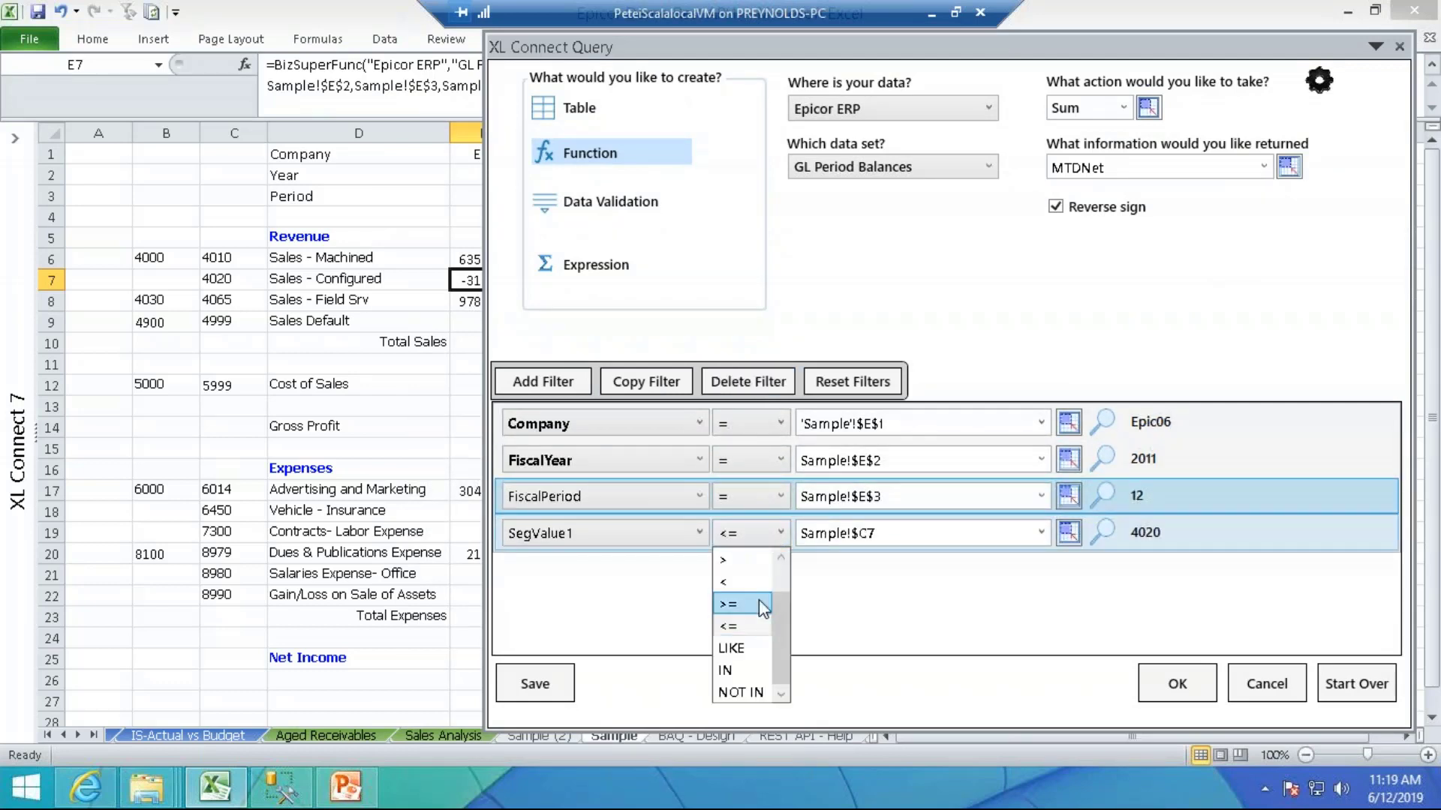
scroll(775, 616, up, 2)
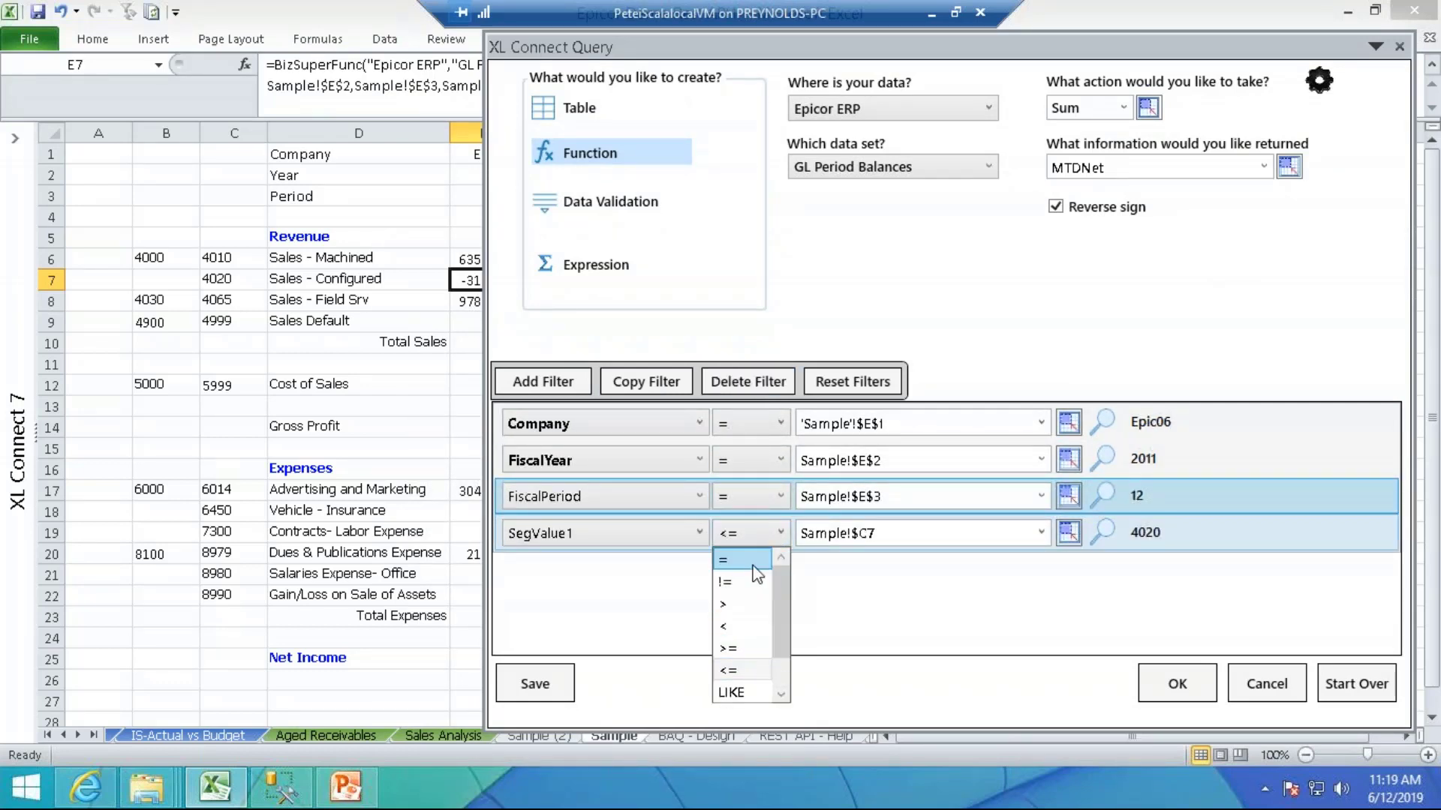
click(750, 561)
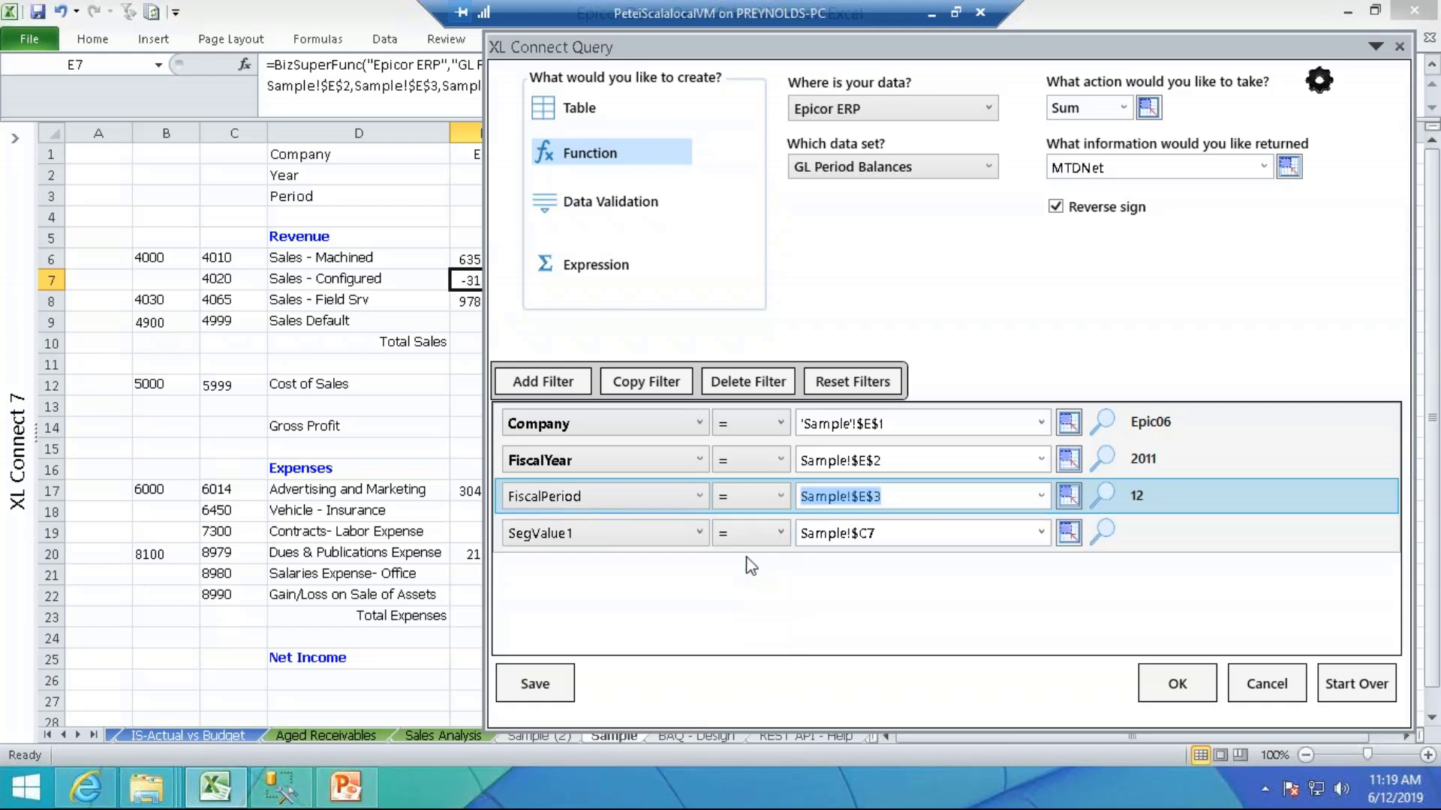
click(1178, 684)
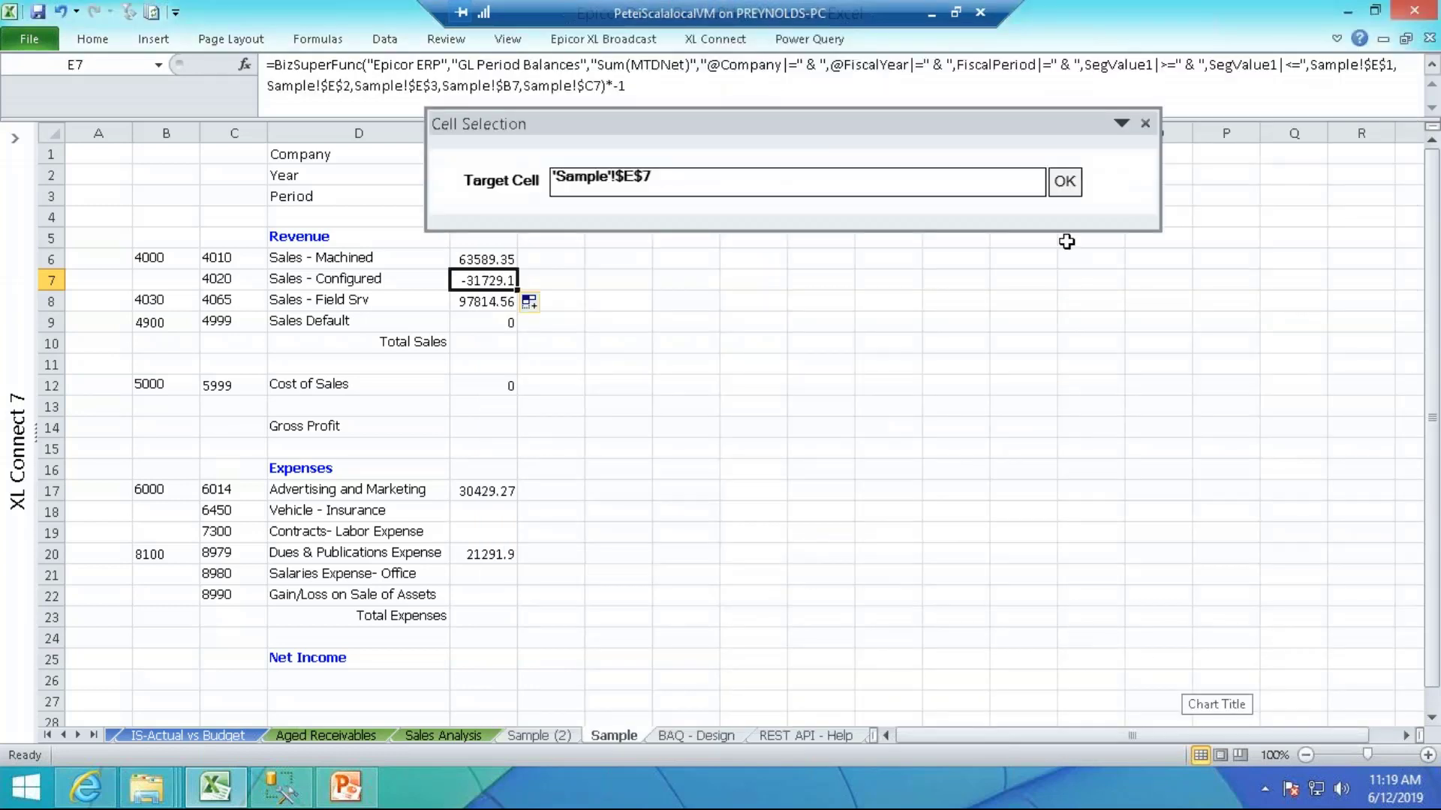
click(1065, 183)
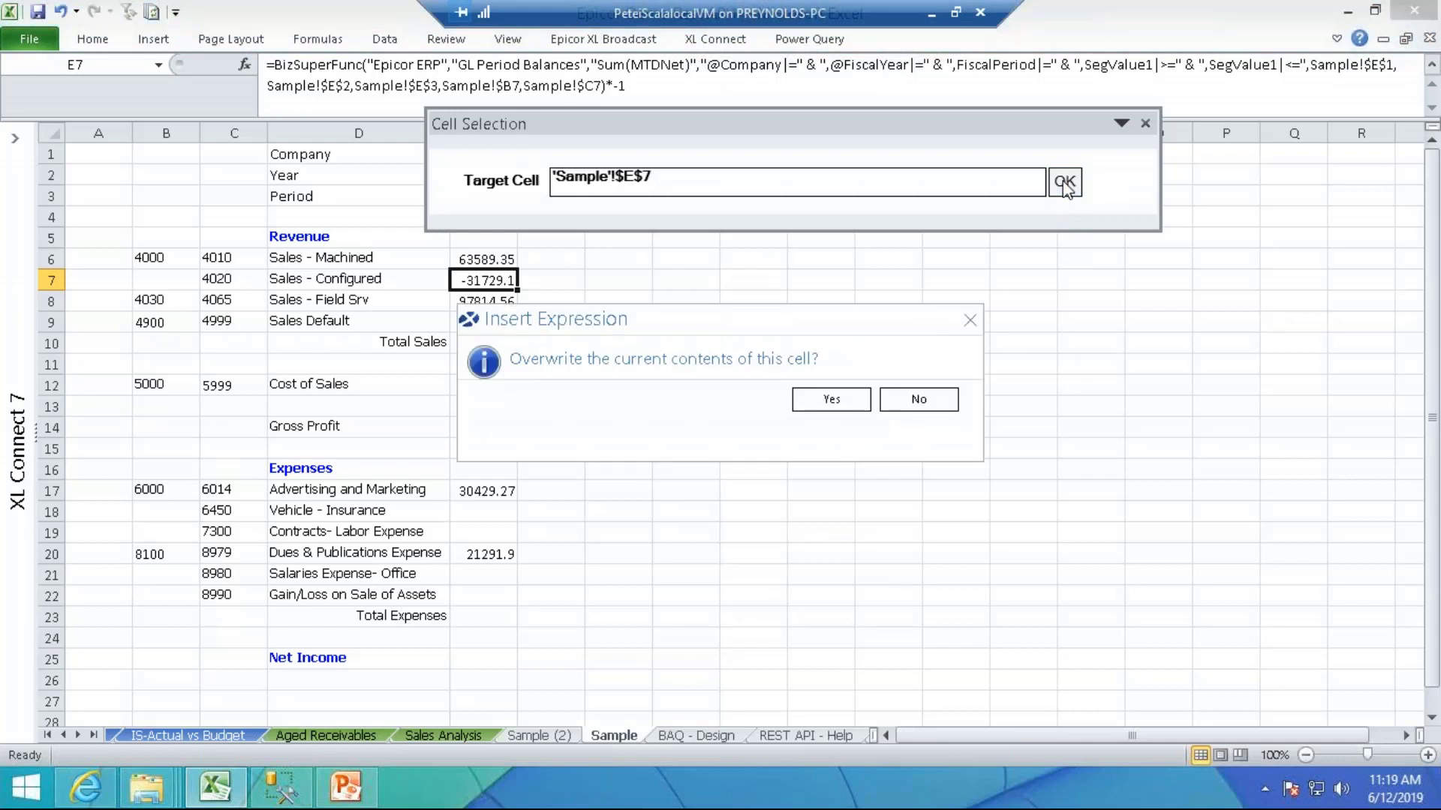
click(831, 398)
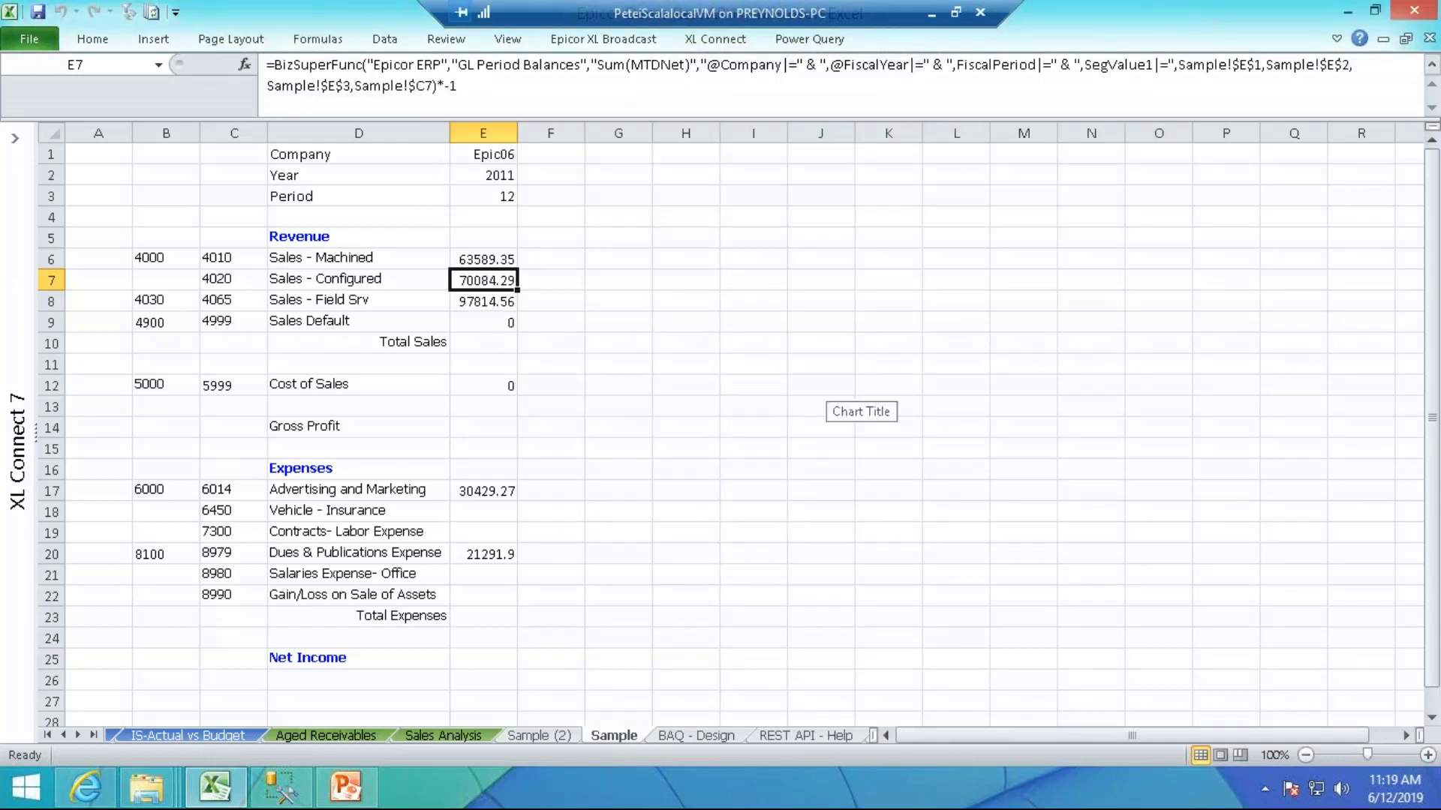
Copy the Sales - Configured formula from E7 to E18 for Vehicle - Insurance and E19 for Contracts- Labor Expense
key(ctrl+c)
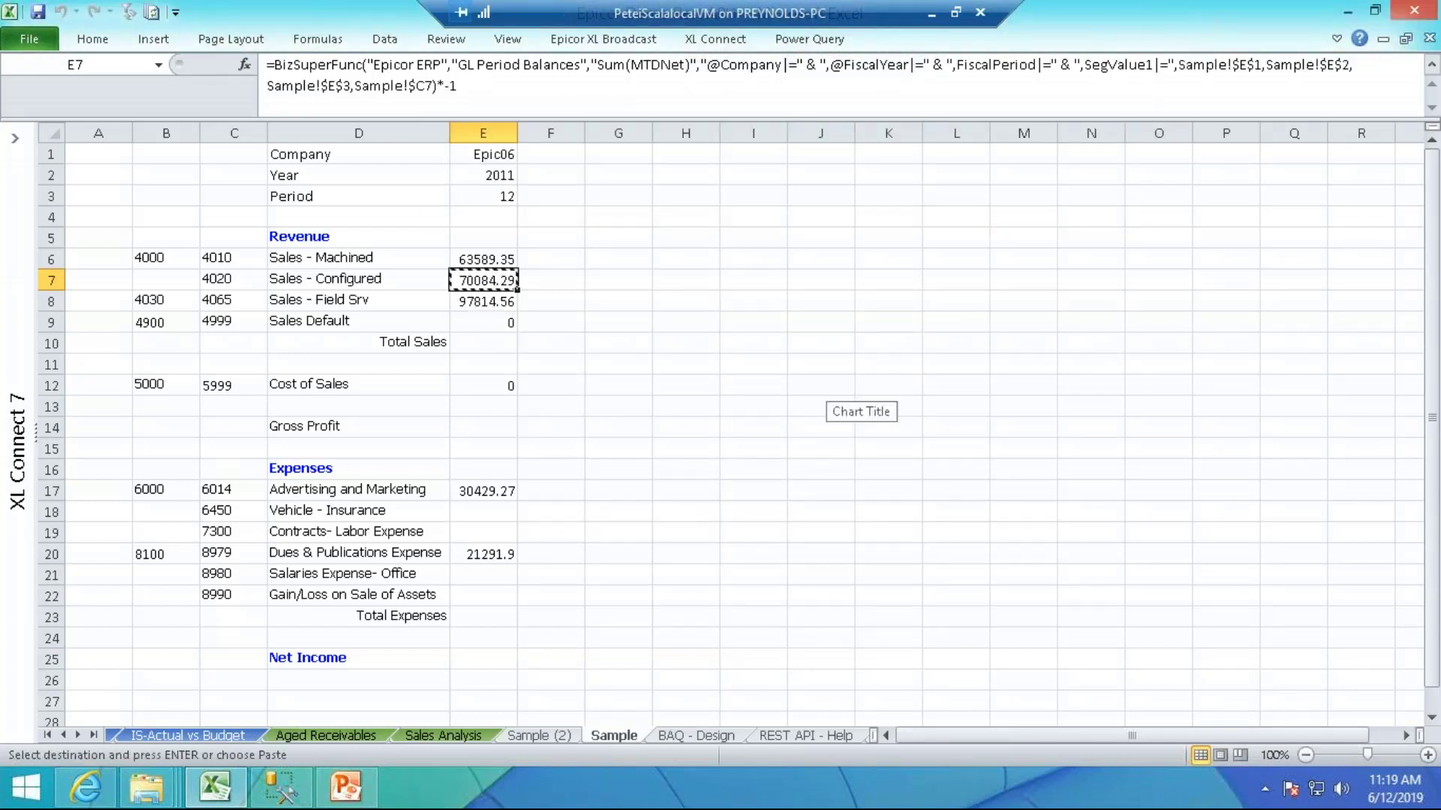
click(486, 509)
key(ctrl+v)
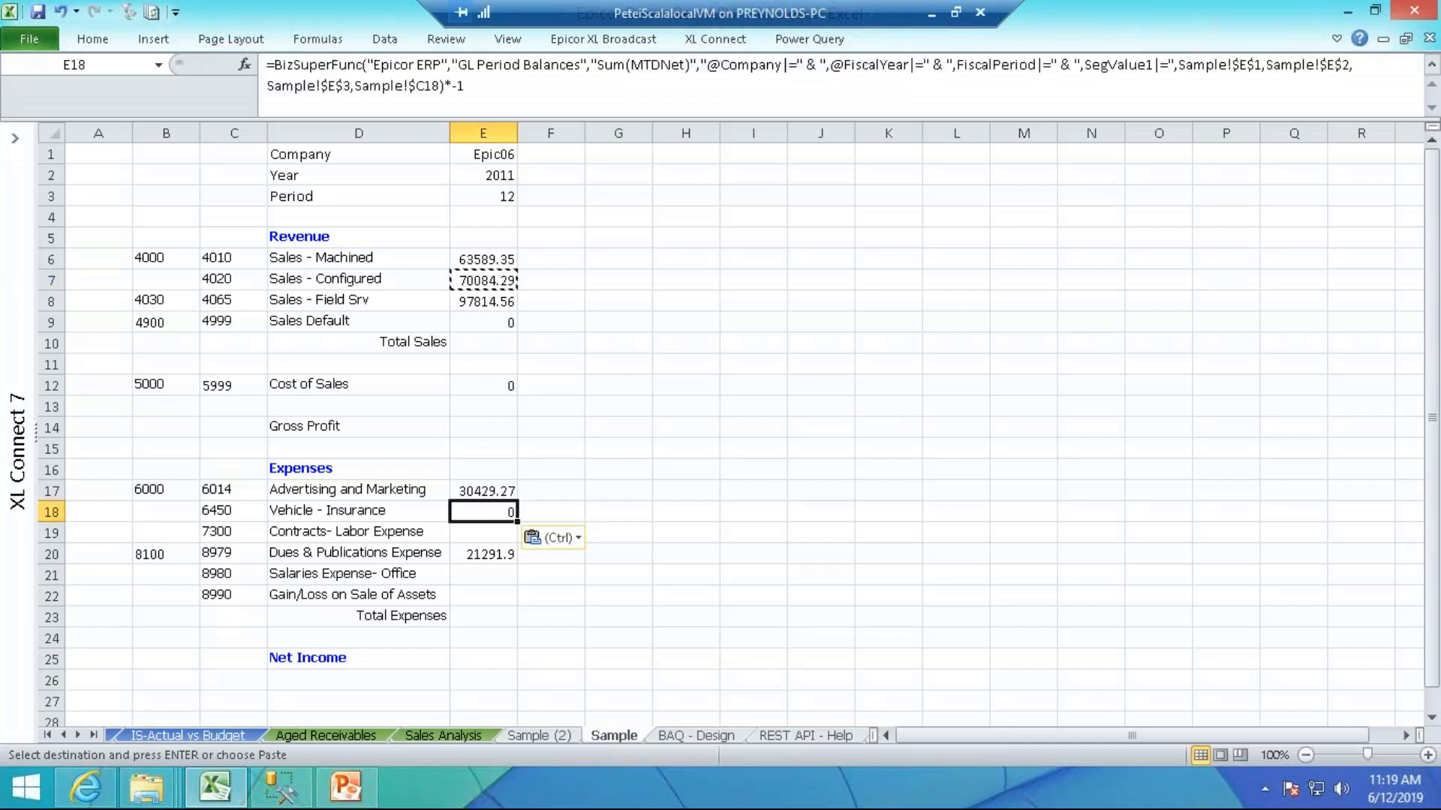
click(479, 532)
key(ctrl+v)
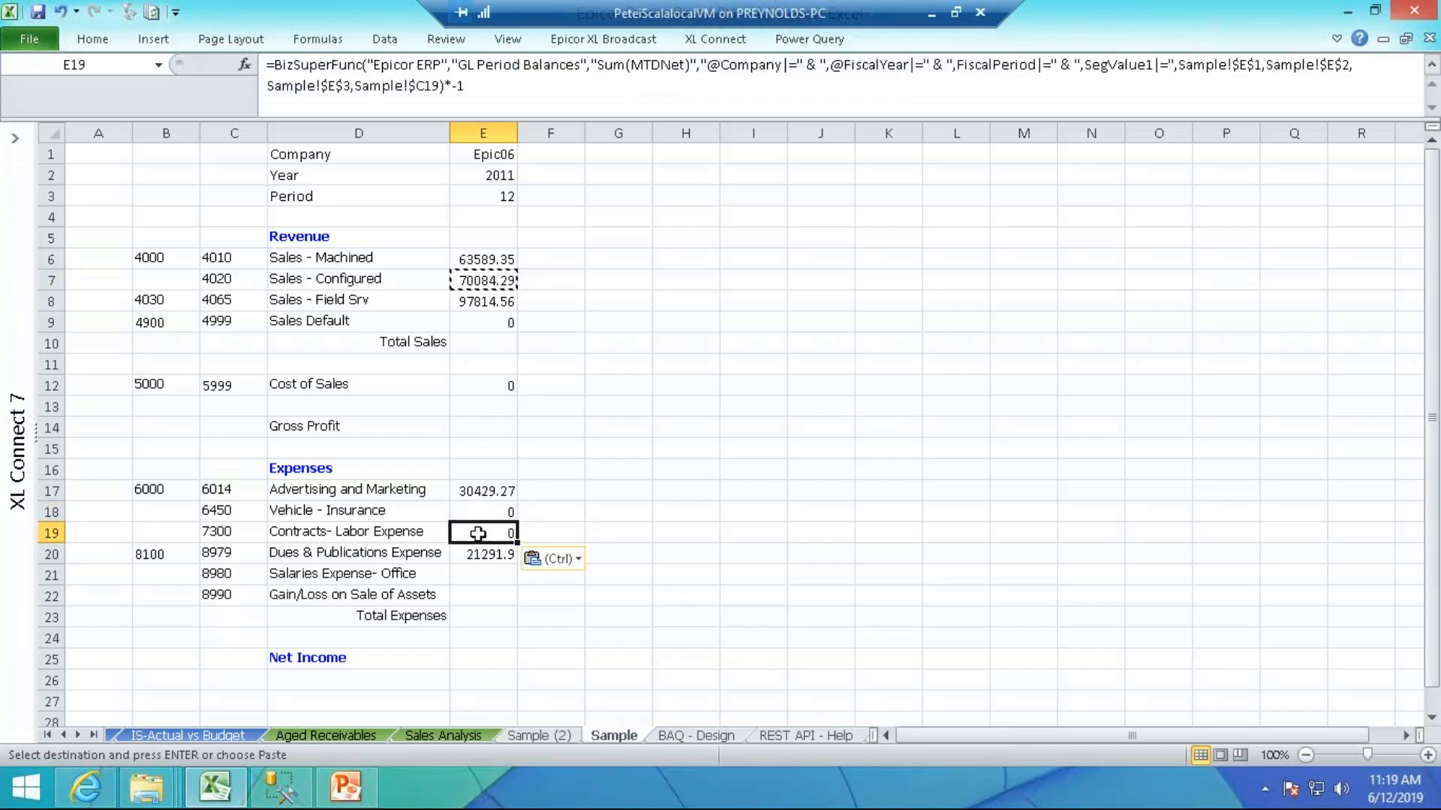
click(425, 87)
key(Return)
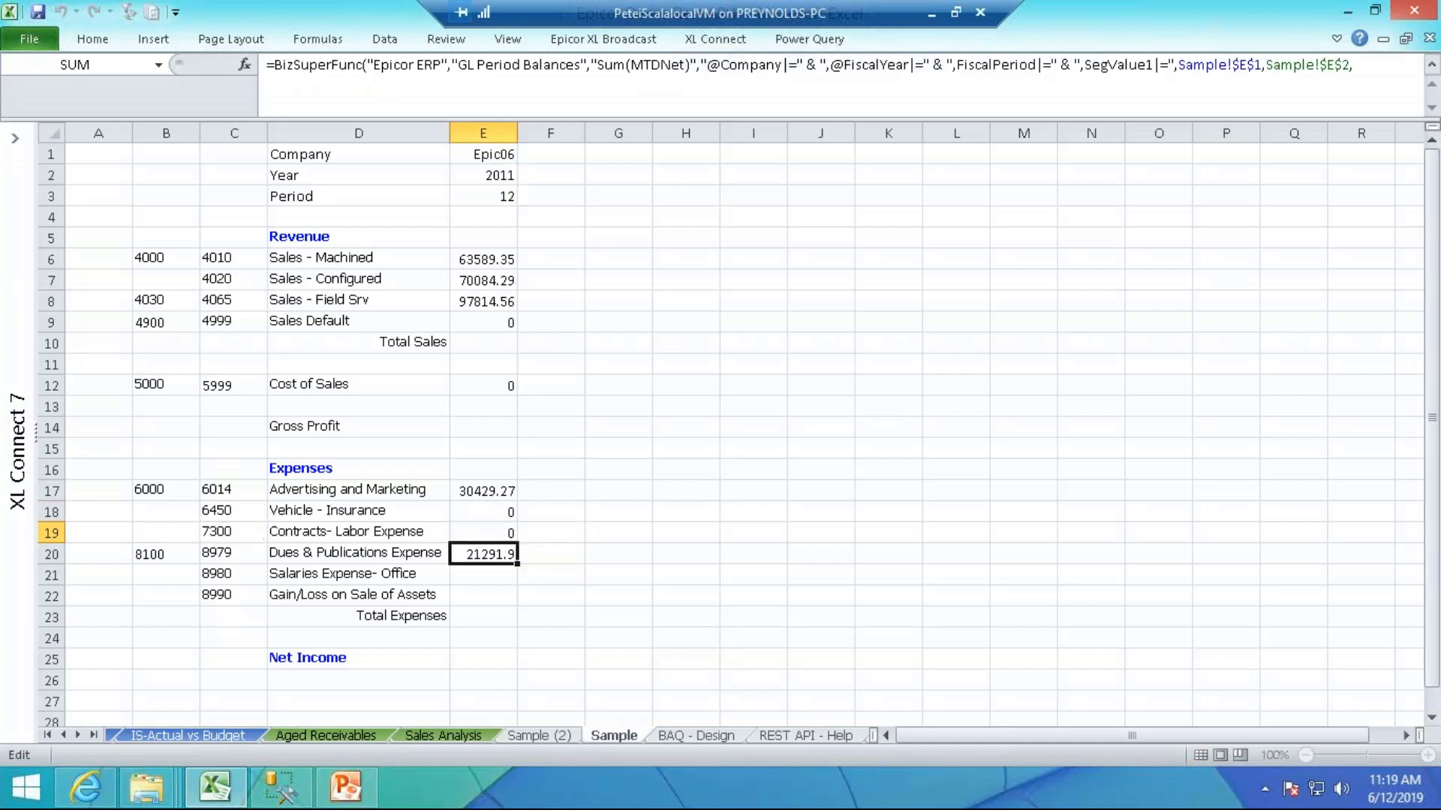
click(474, 533)
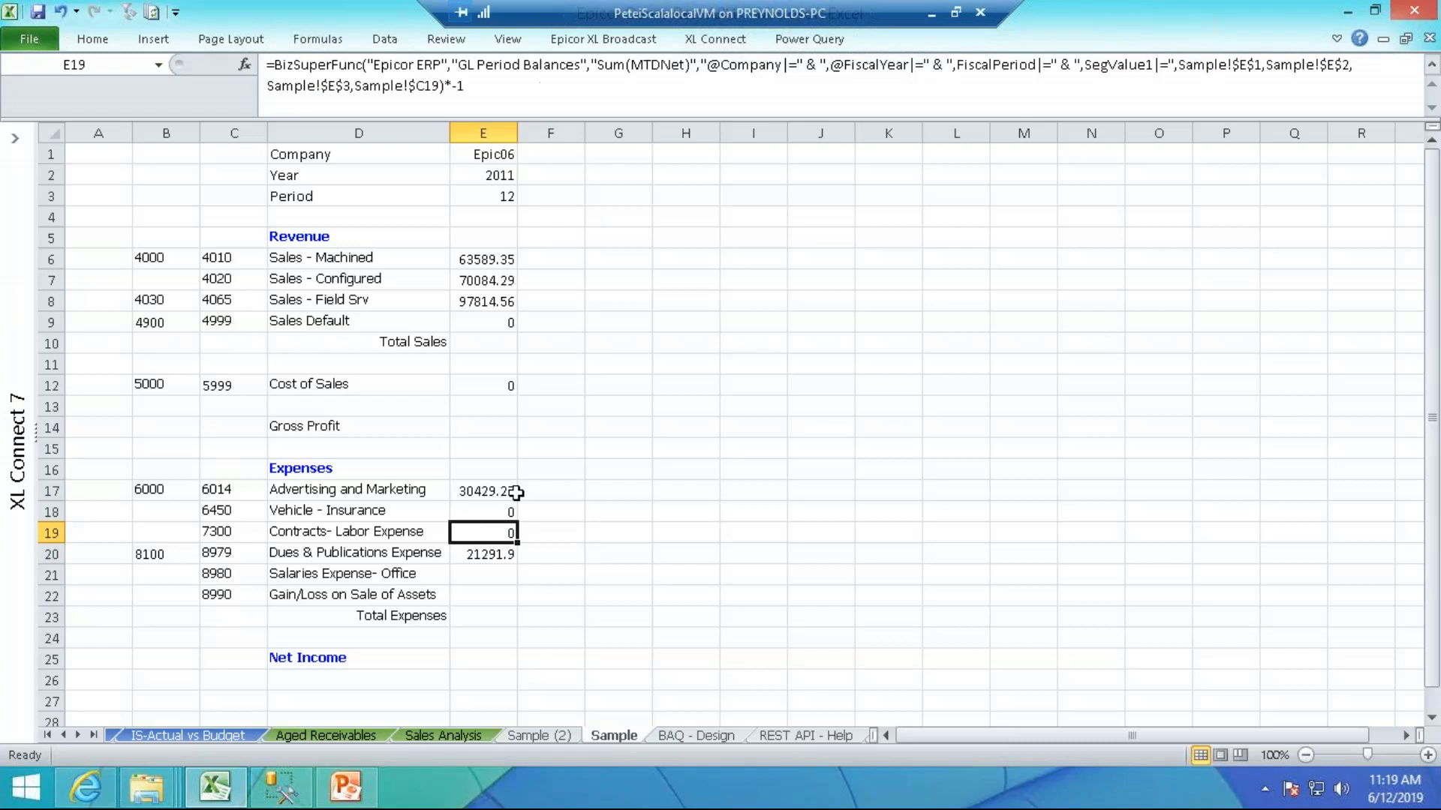
Remove the *-1 multiplier from the Vehicle - Insurance formula in E18
click(473, 511)
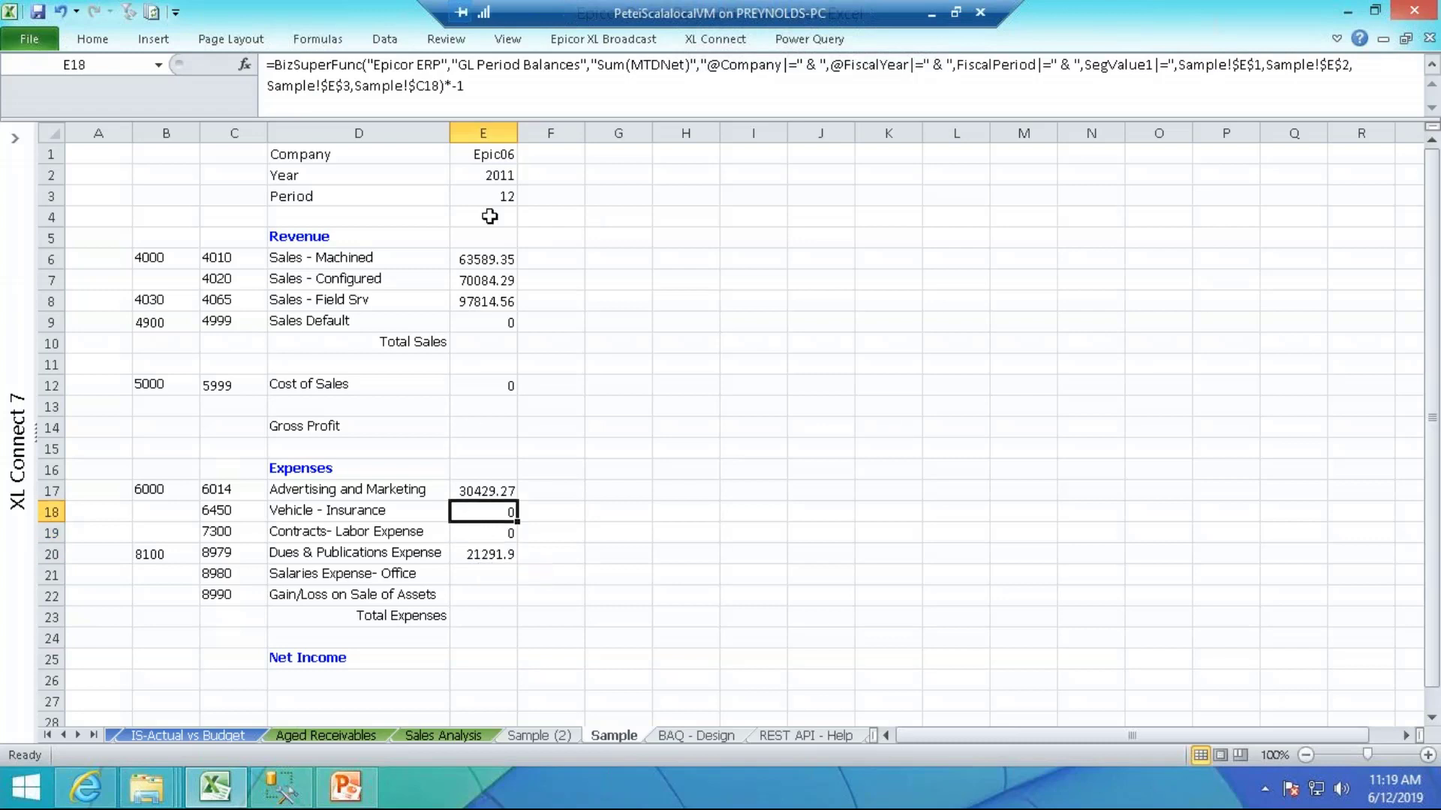
click(493, 87)
key(BackSpace)
key(BackSpace)
key(BackSpace)
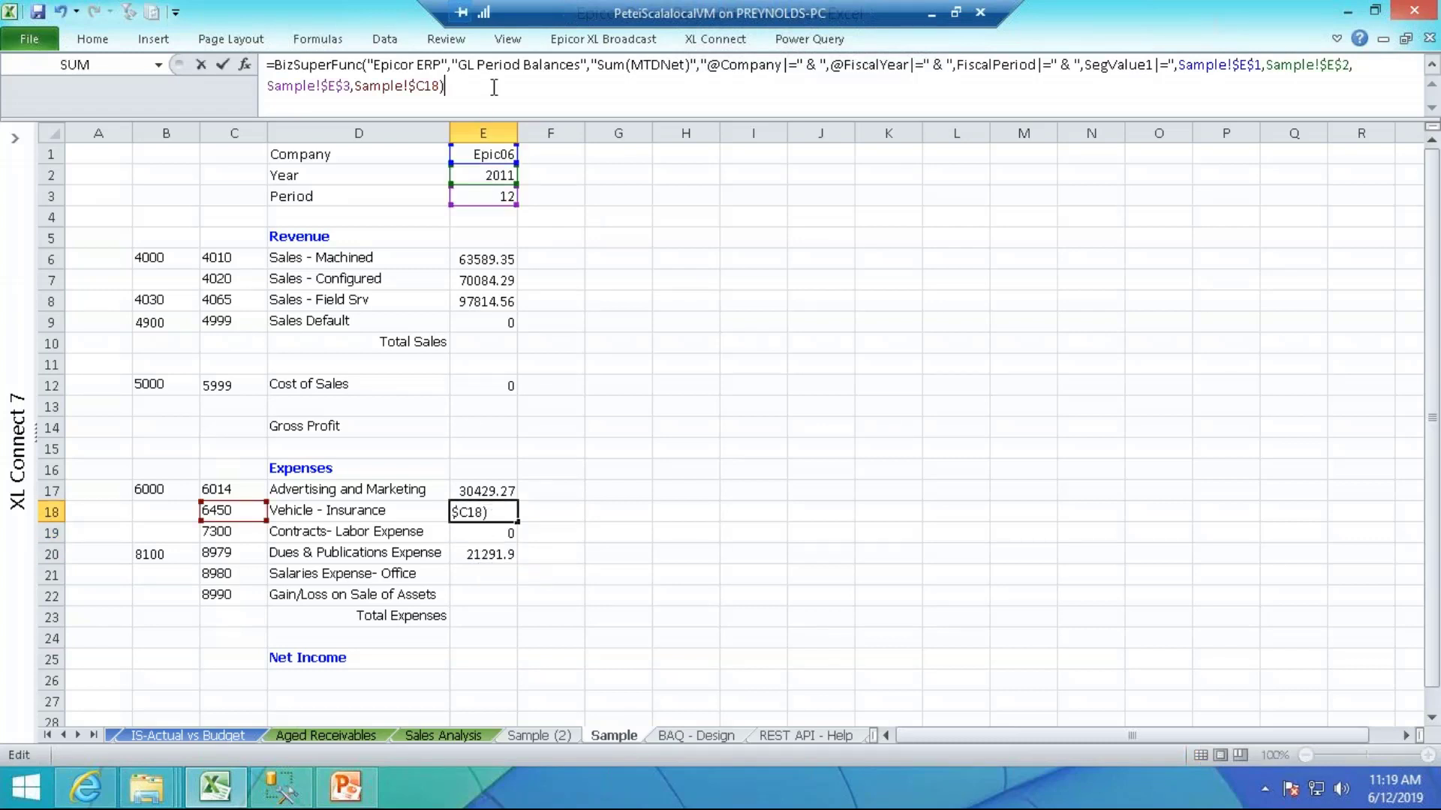
key(Return)
click(489, 512)
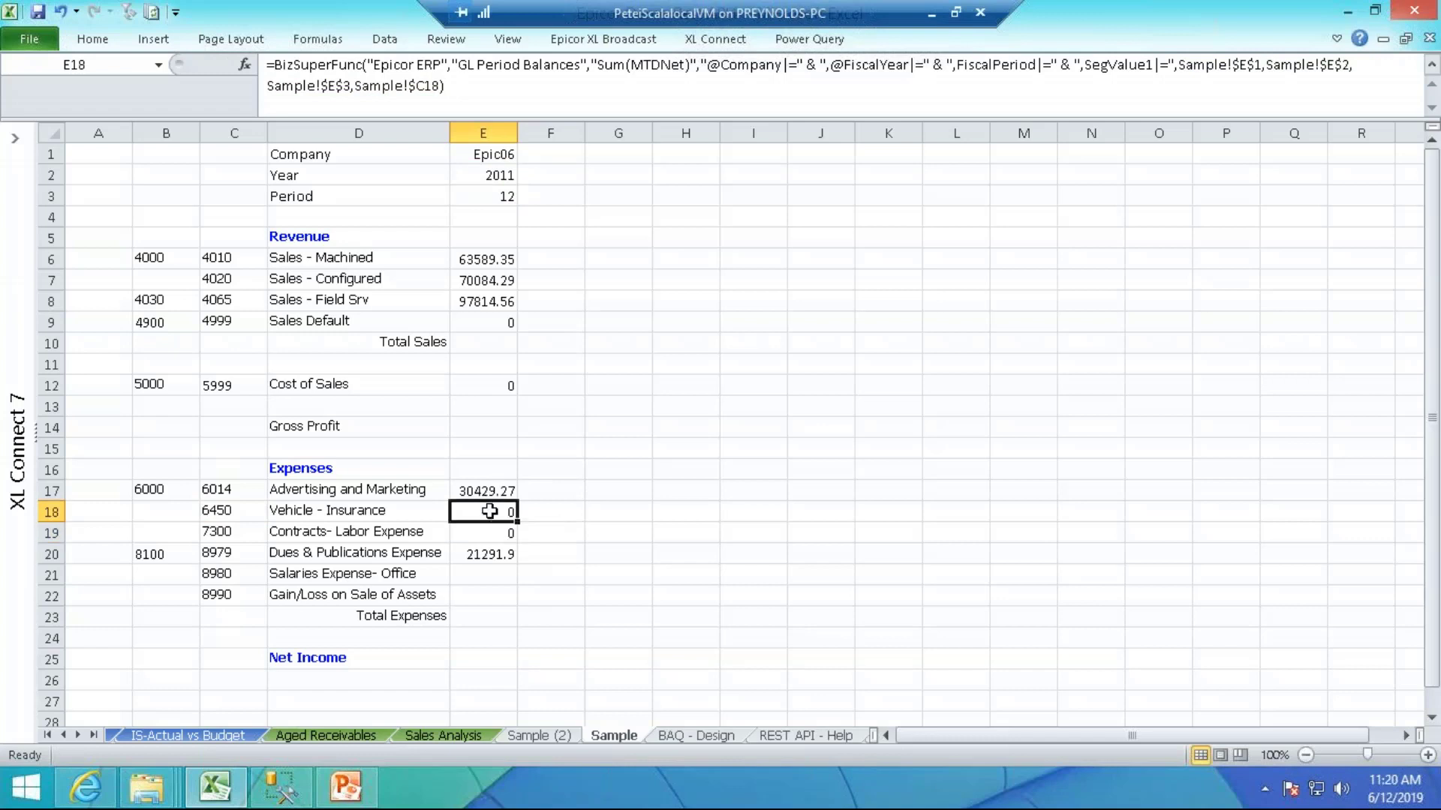
Copy the Vehicle - Insurance formula from E18 to E19 and to E21:E22 for the remaining single-account expenses
key(ctrl+c)
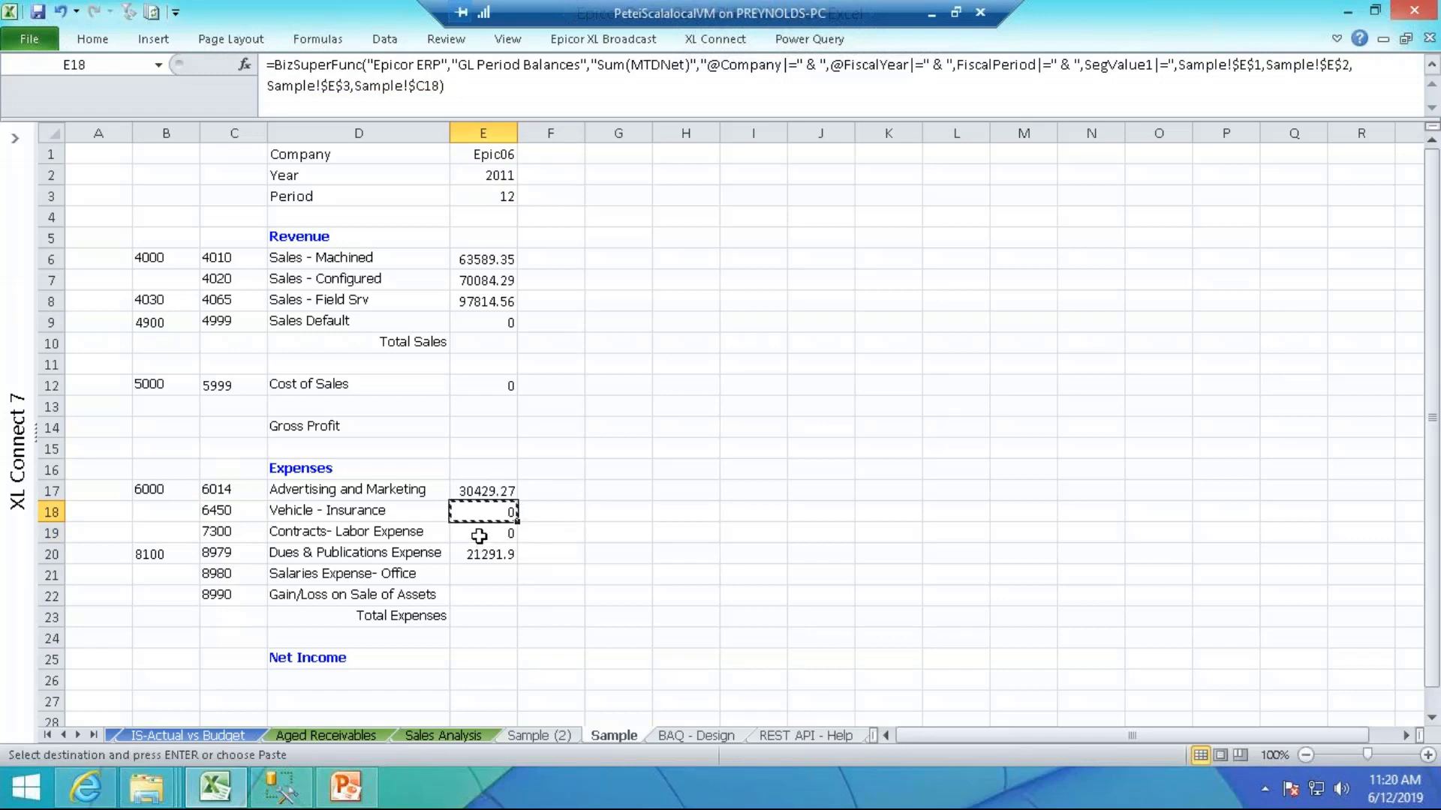
click(479, 536)
key(ctrl+v)
mouse_move(472, 576)
mouse_down()
mouse_move(469, 610)
mouse_move(480, 587)
mouse_move(476, 598)
mouse_up()
key(ctrl+v)
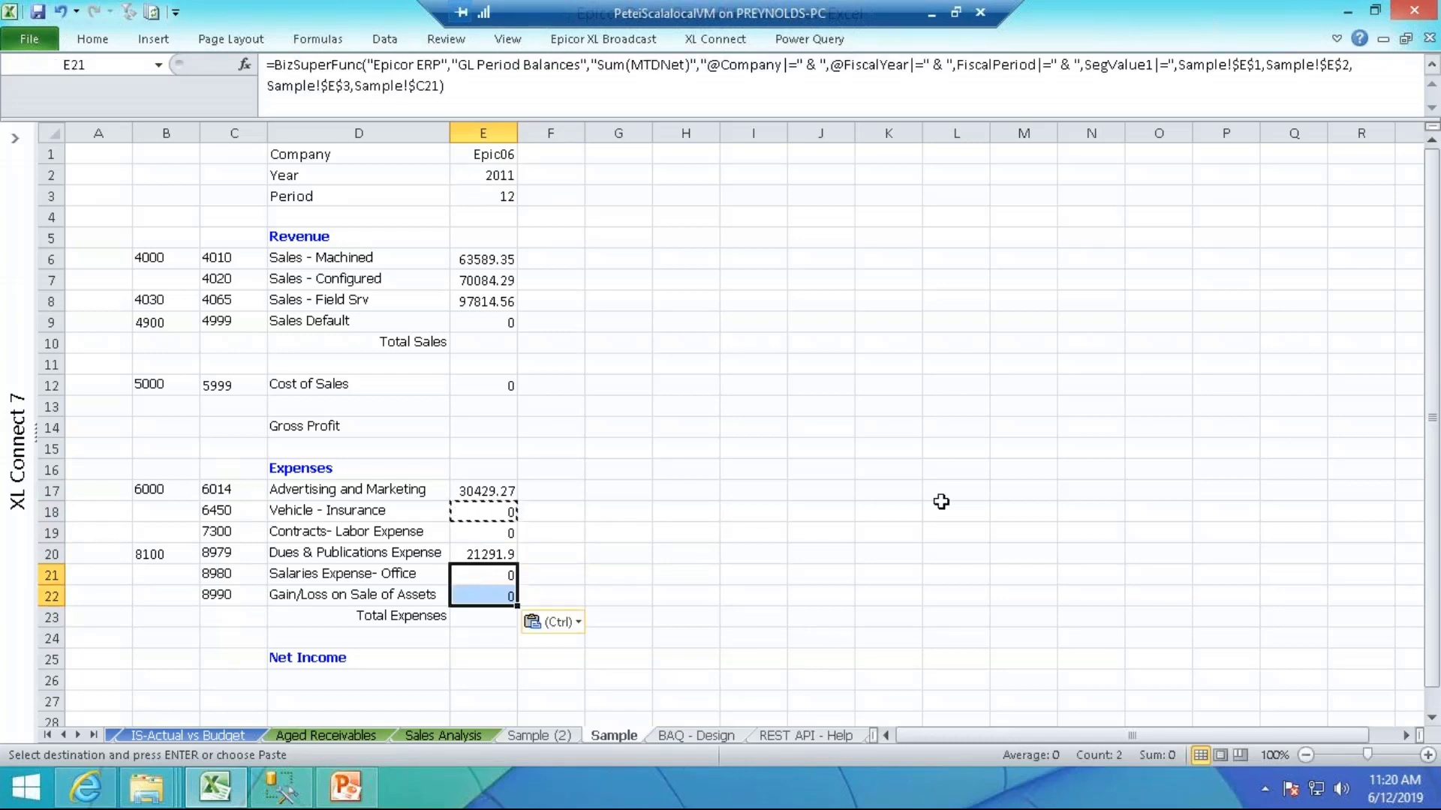
key(Escape)
Total the revenue rows in E10 for Total Sales with =SUM(E6:E9)
click(510, 344)
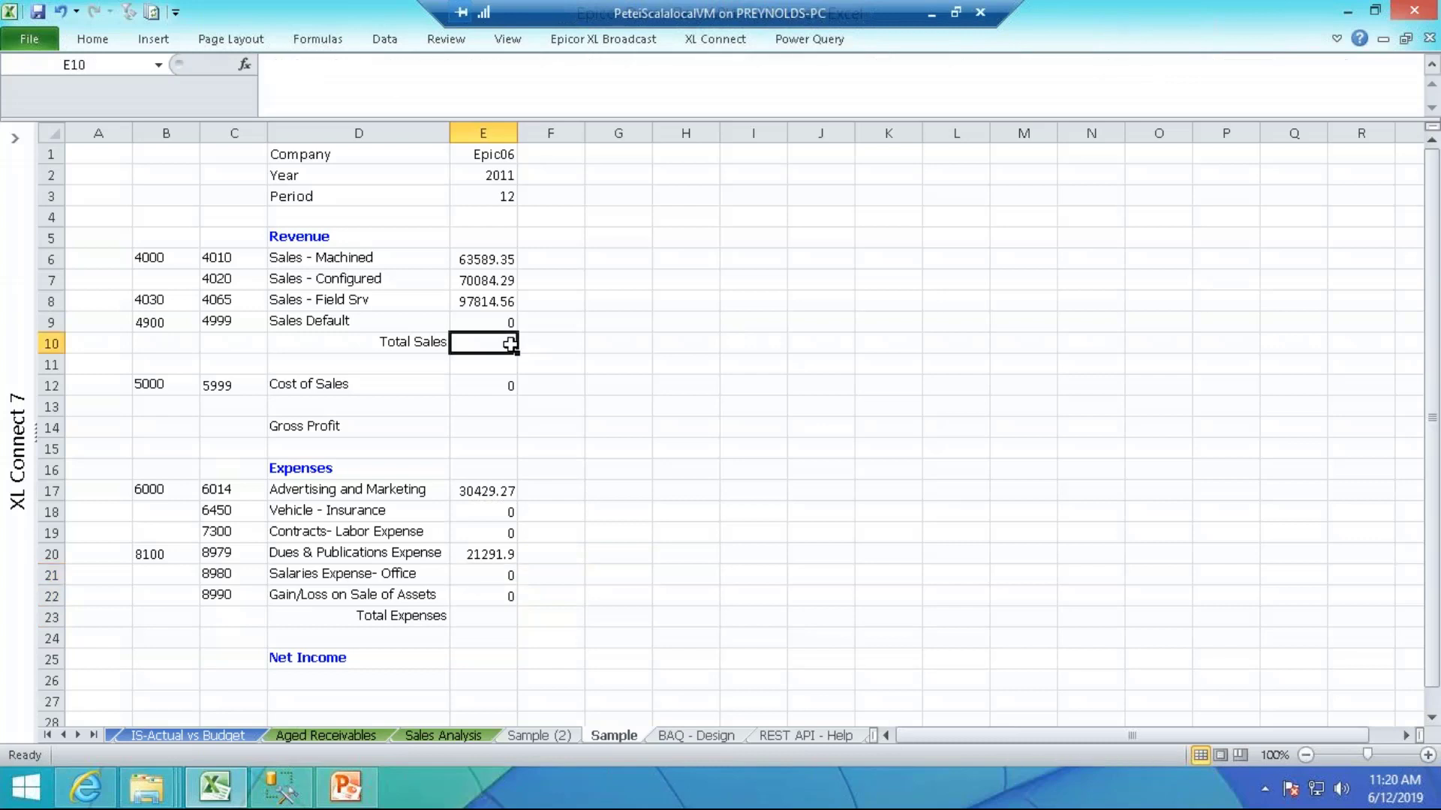
click(88, 41)
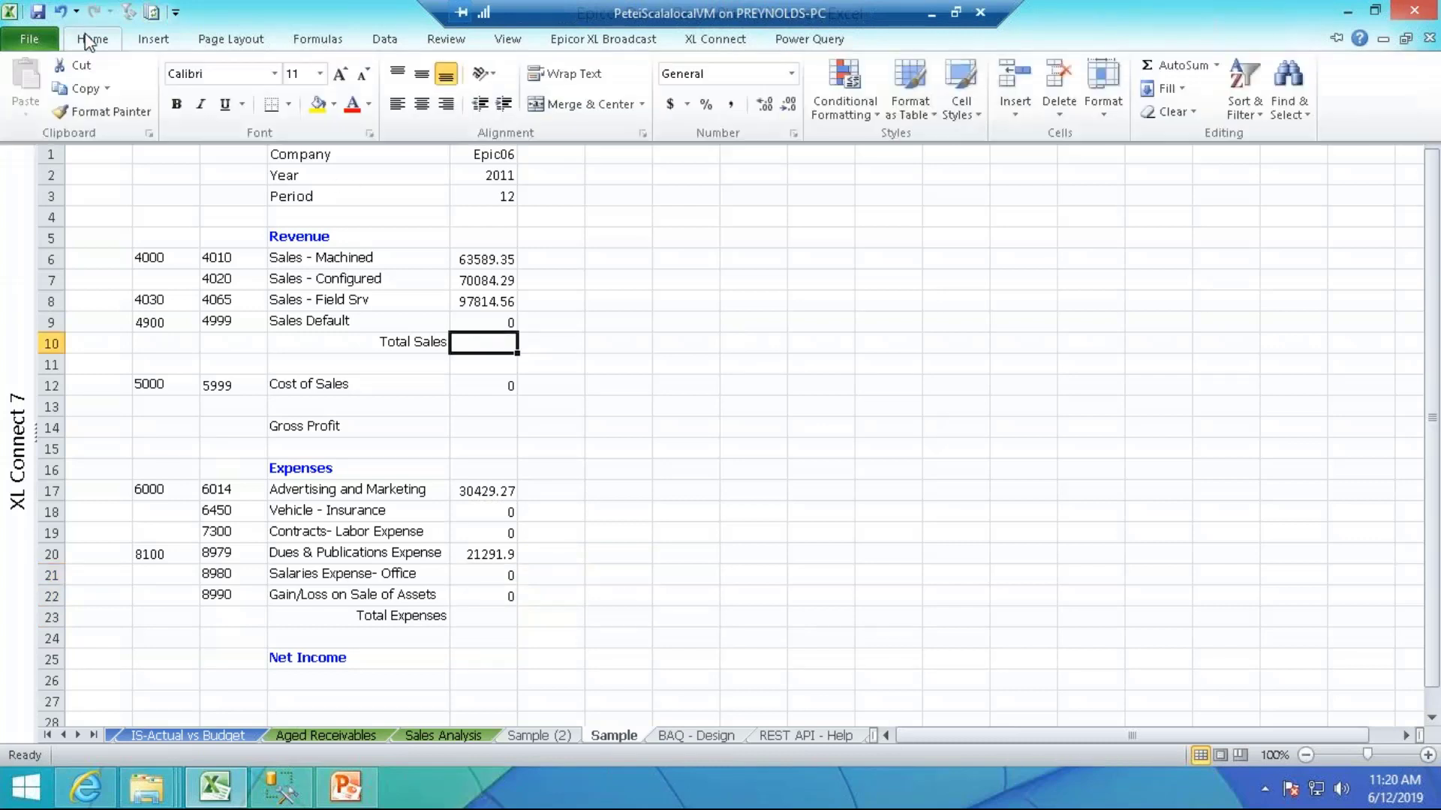
click(1177, 66)
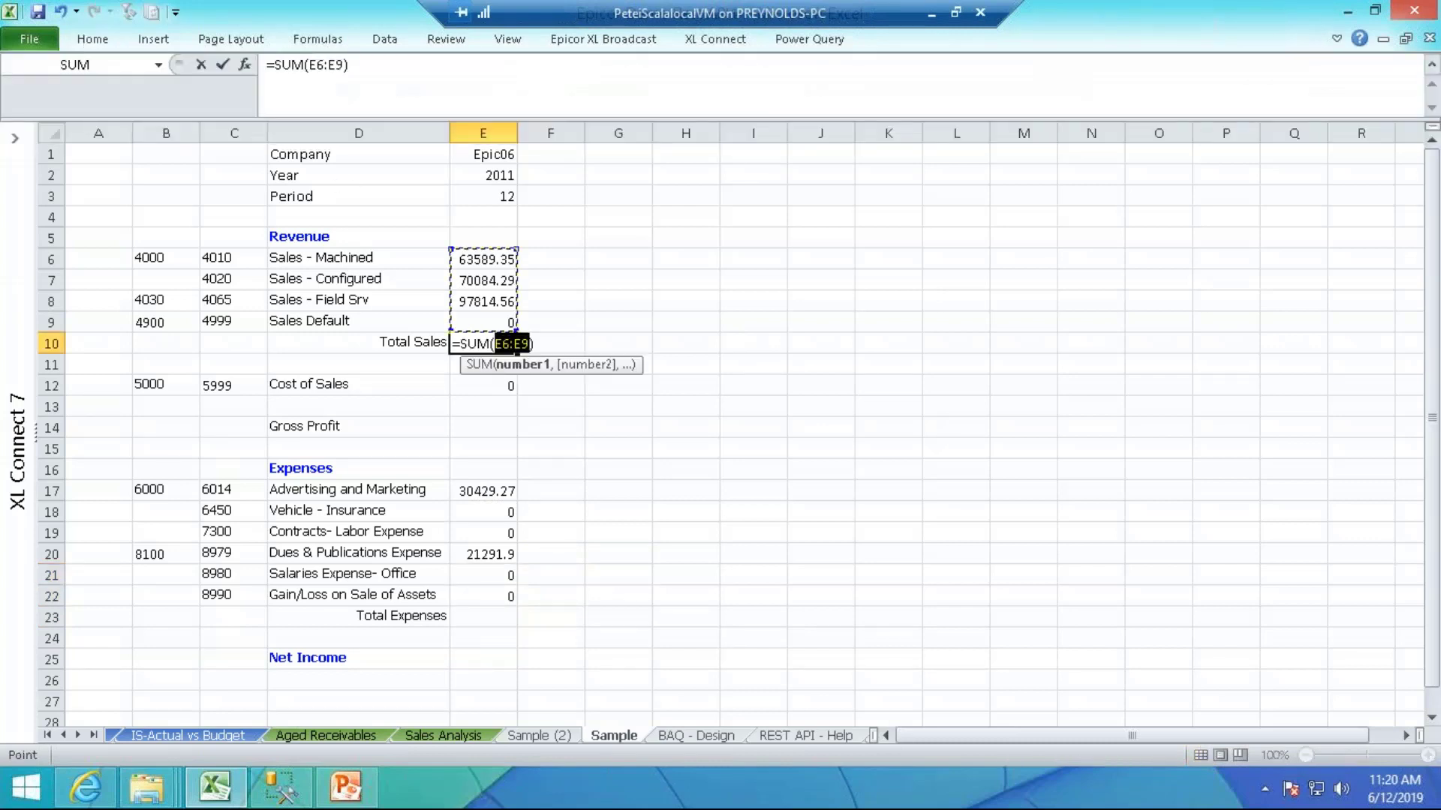
key(Return)
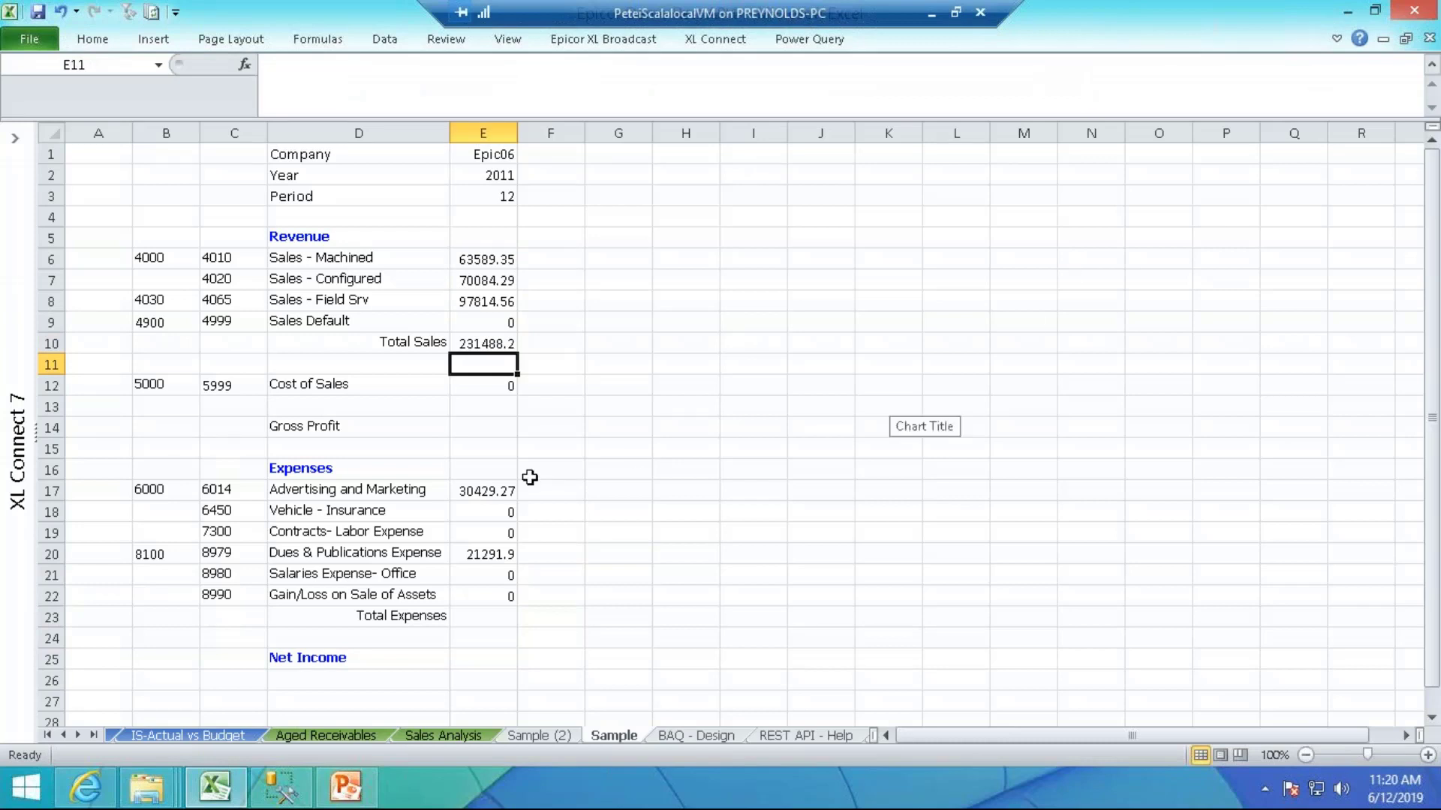
Total the expense rows in E23 for Total Expenses with AutoSum
click(494, 612)
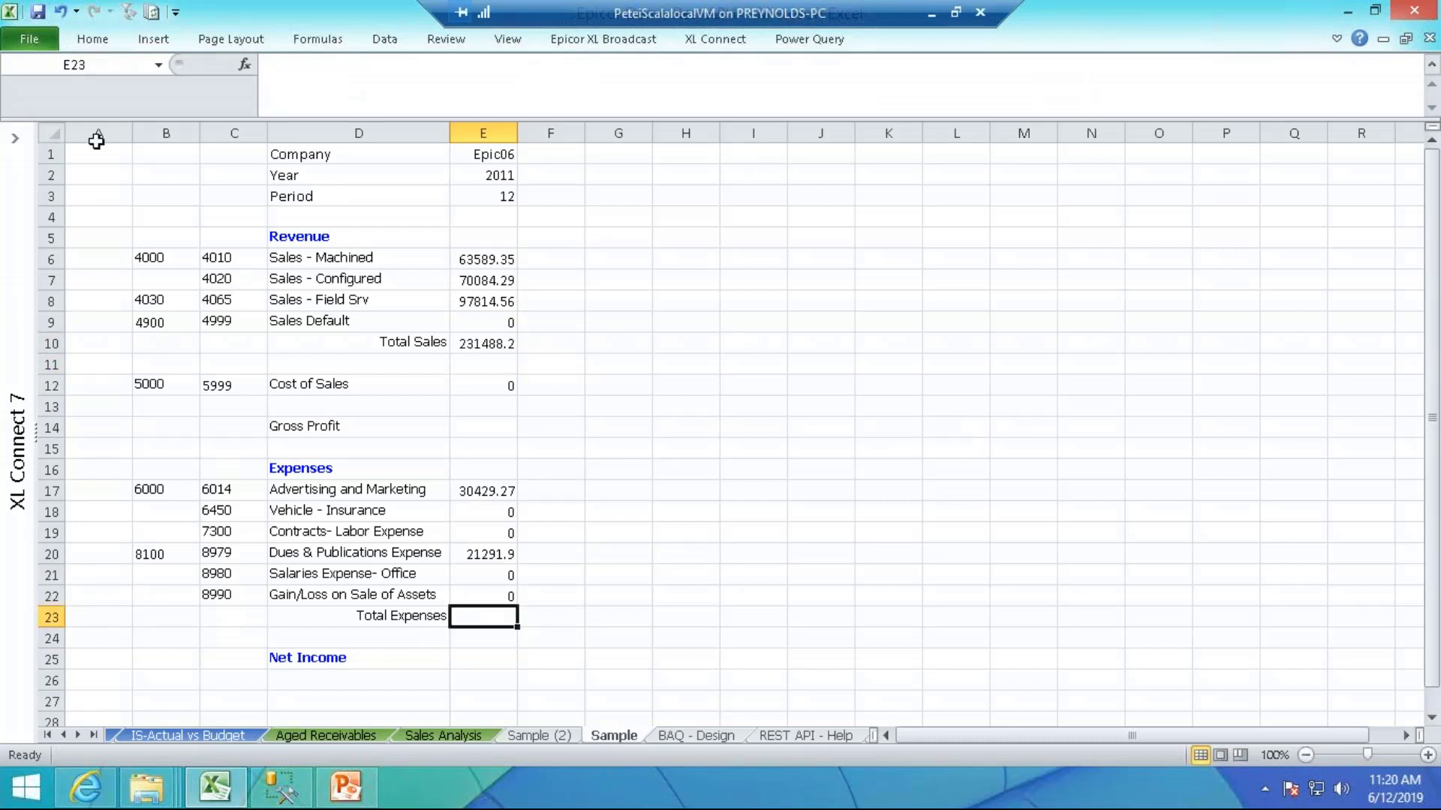
click(98, 44)
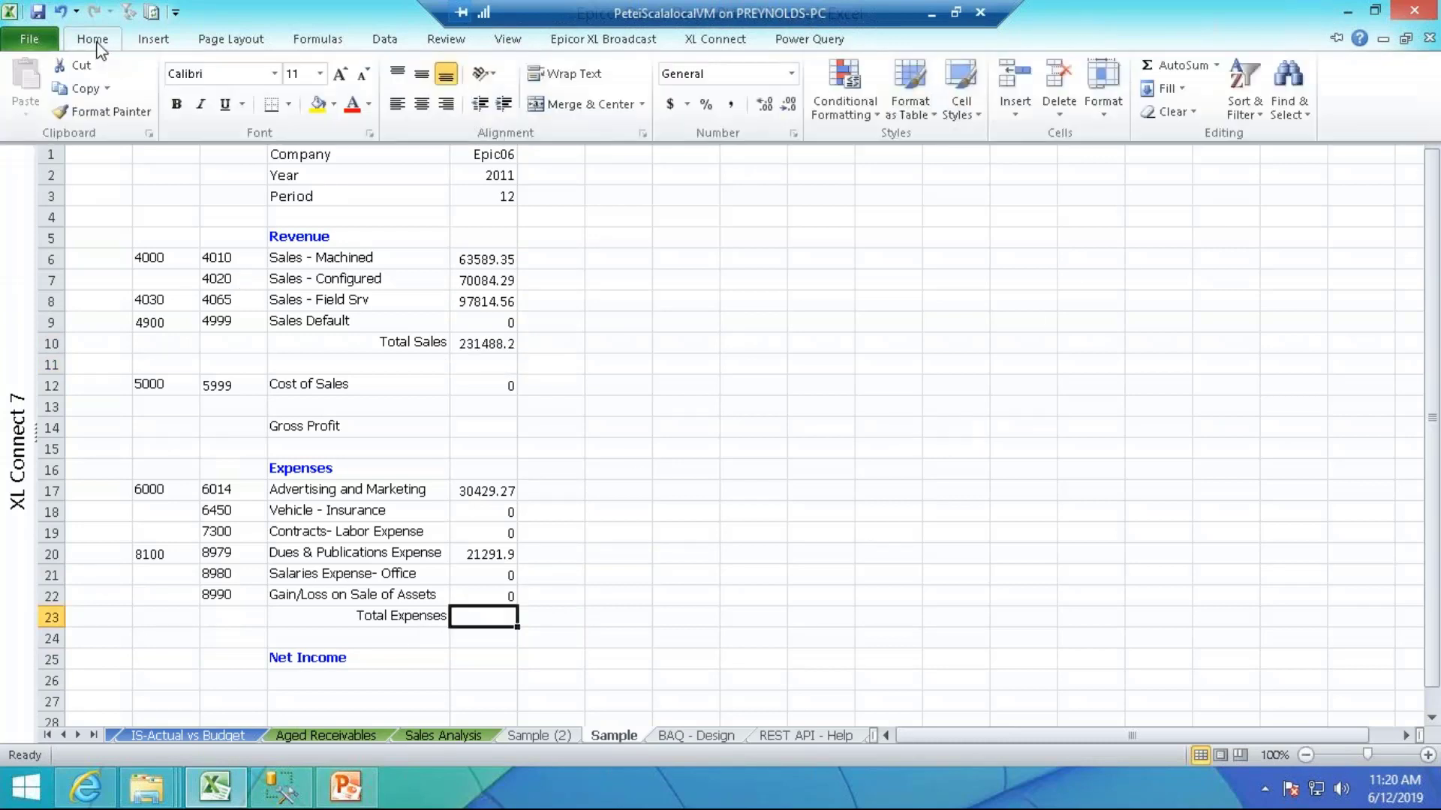
click(1166, 72)
key(Return)
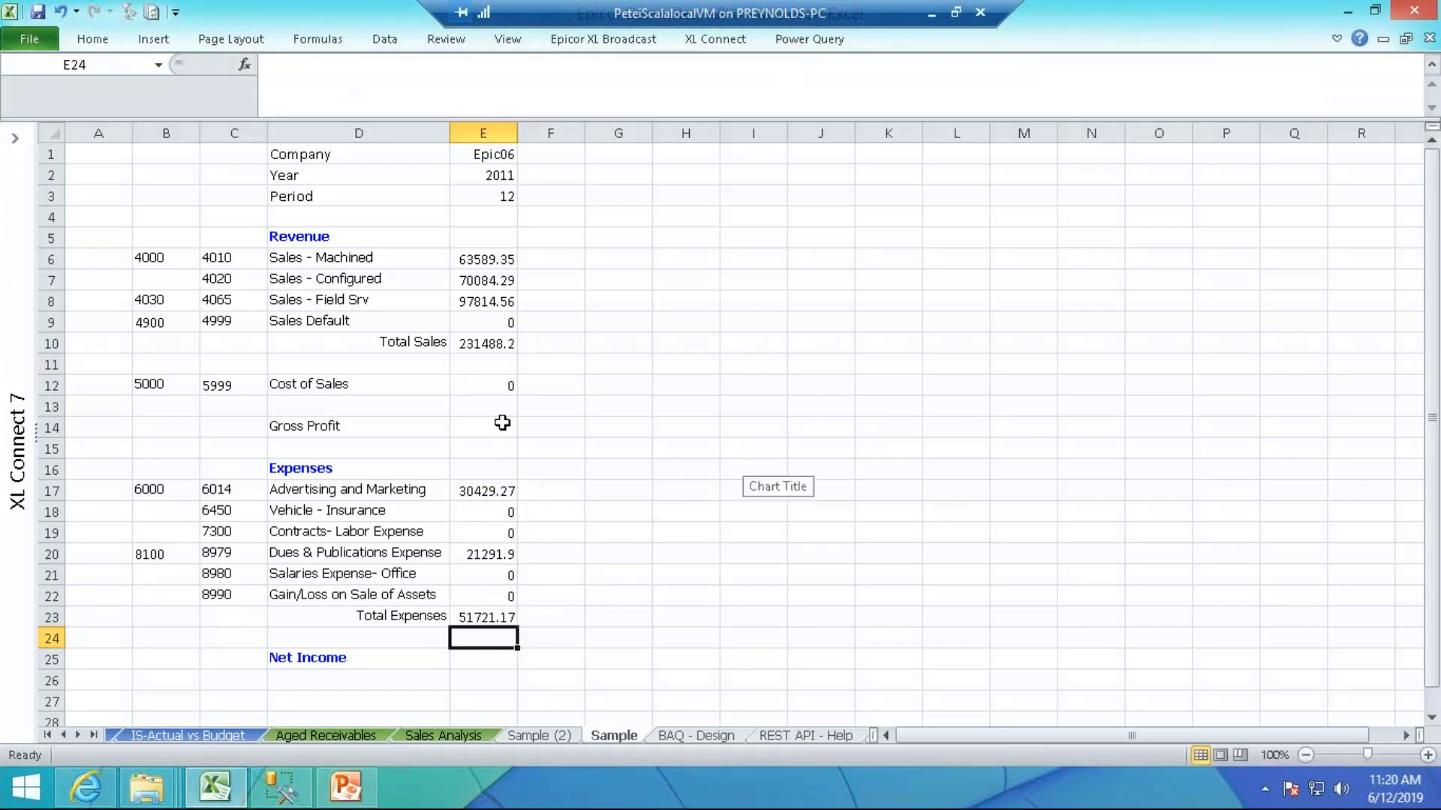
Change the Period in E3 to 11, let the statement recalculate, and change it again to 10
click(486, 198)
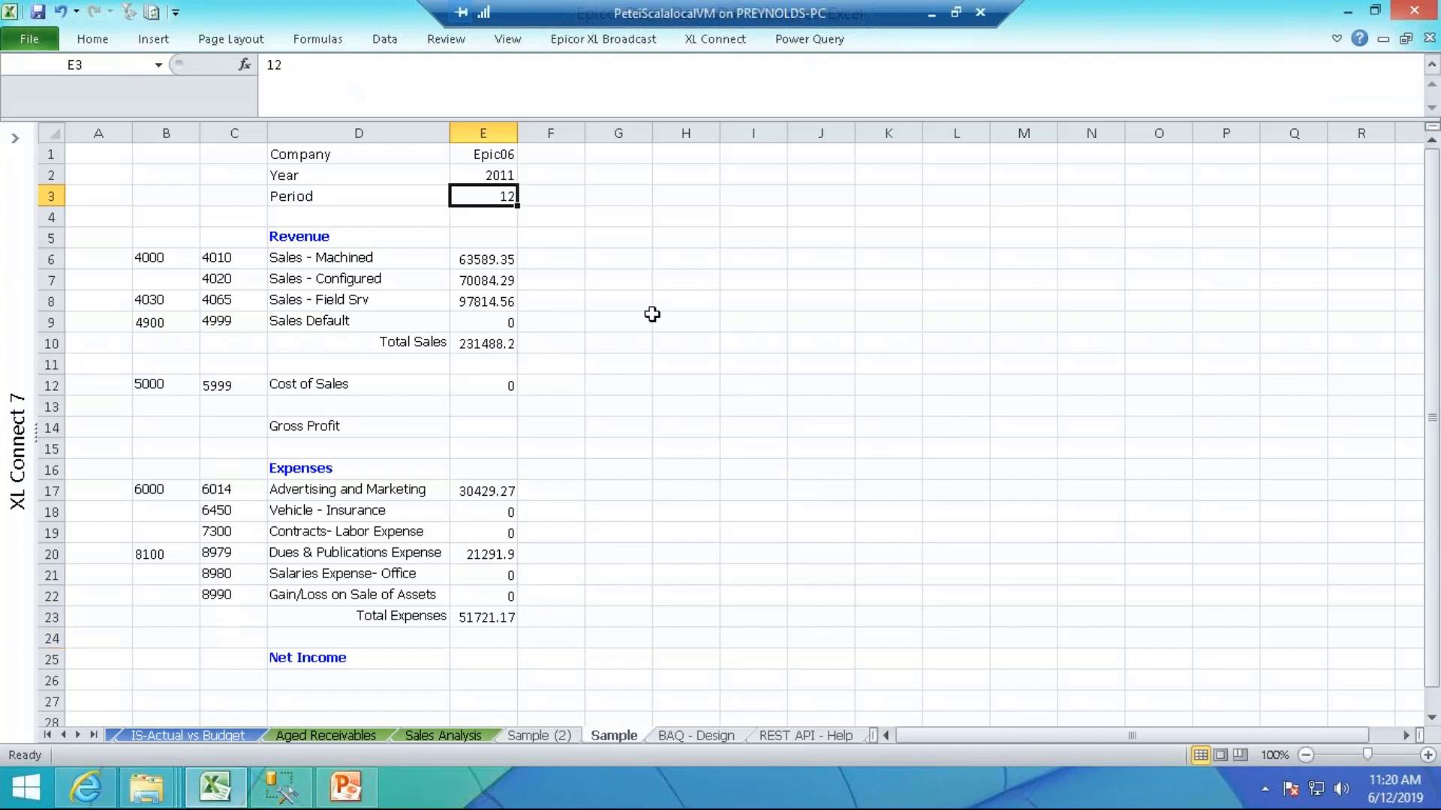
text(11)
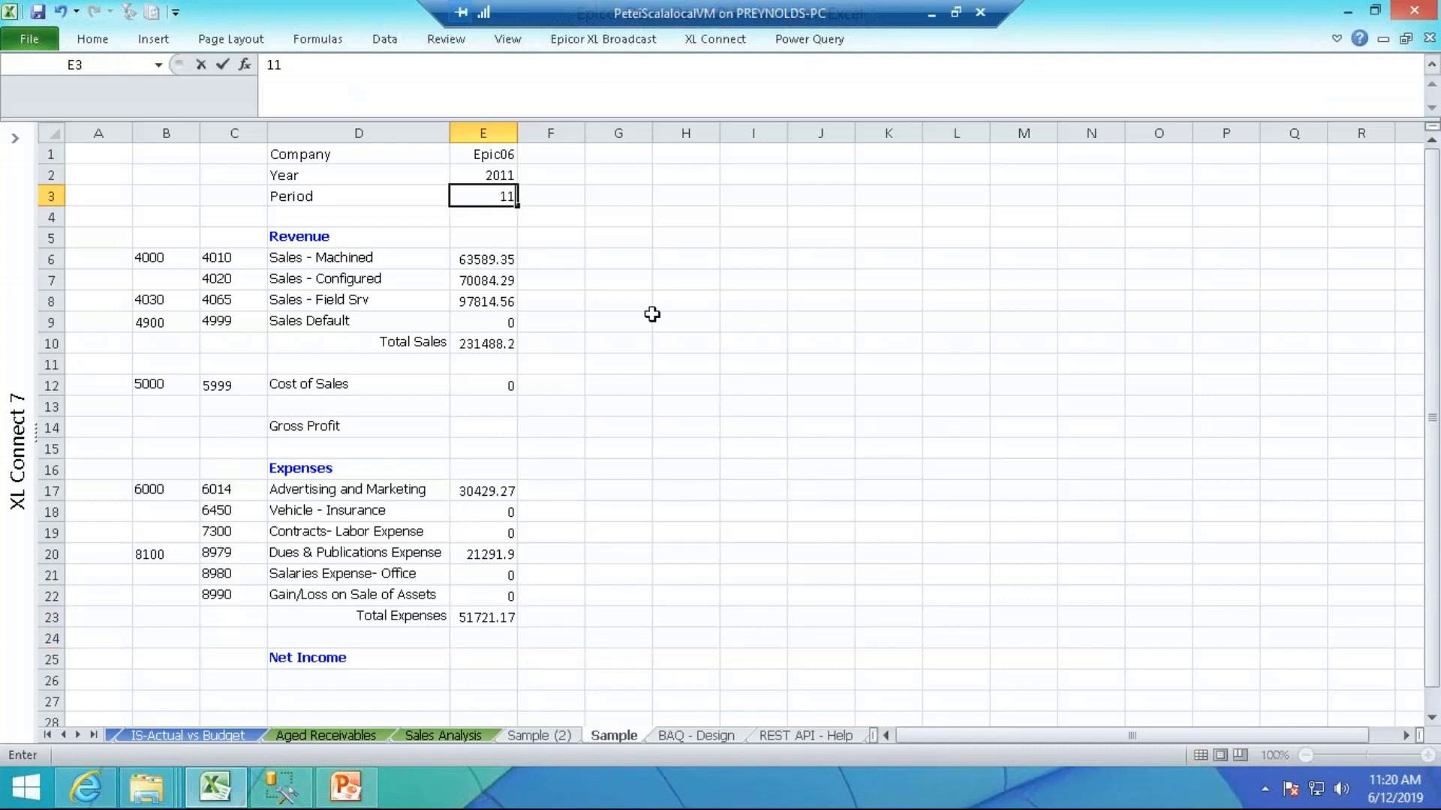
key(Return)
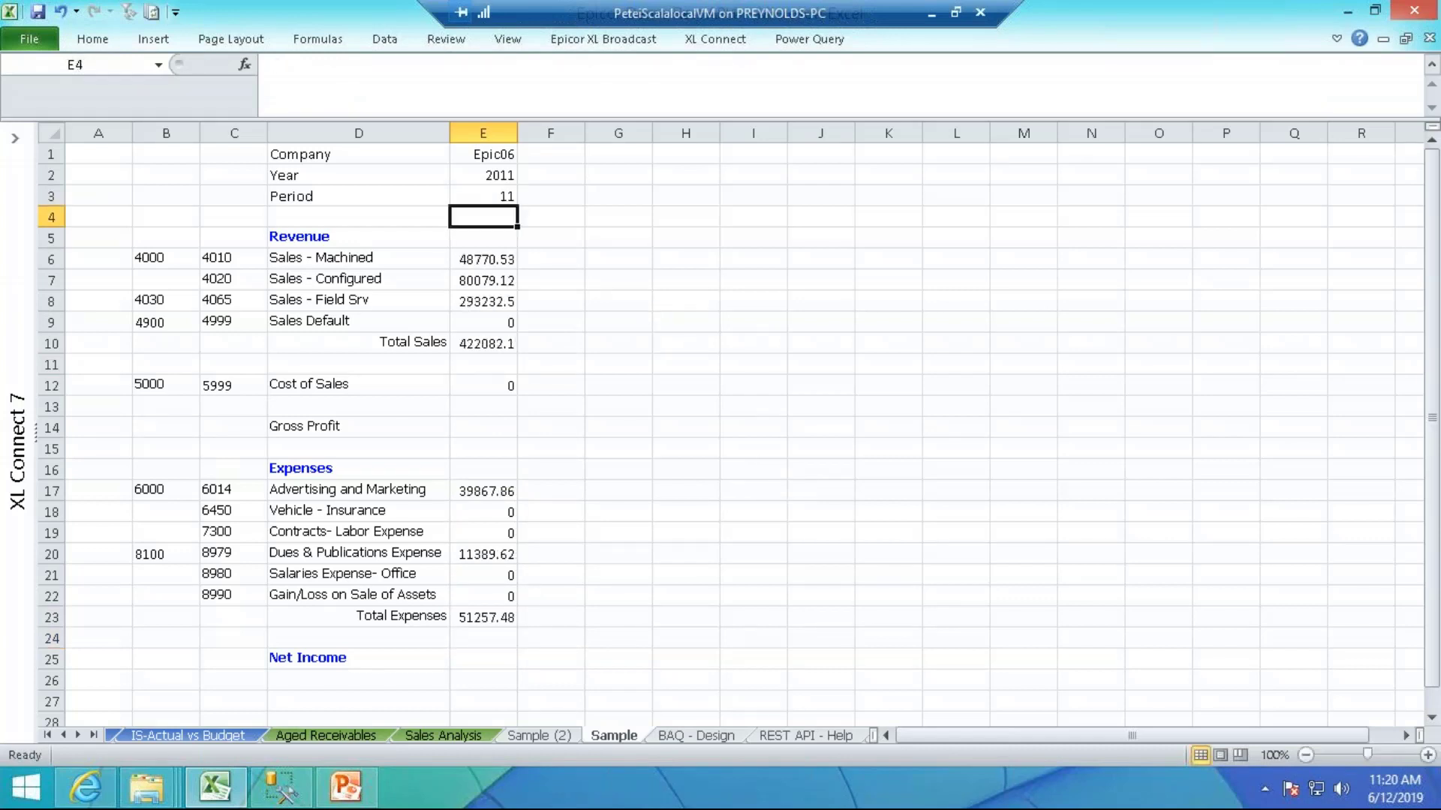
click(480, 197)
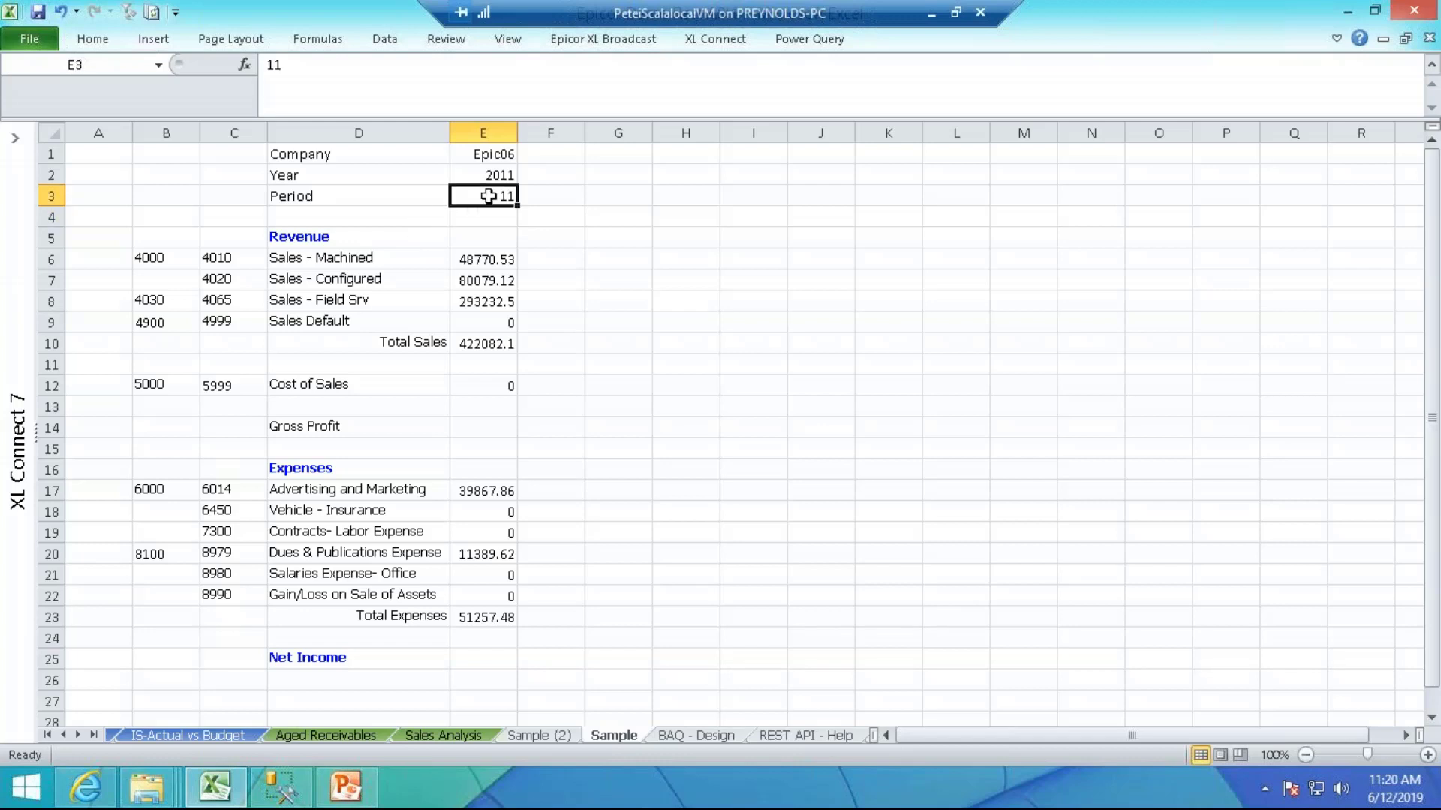
text(10)
key(Return)
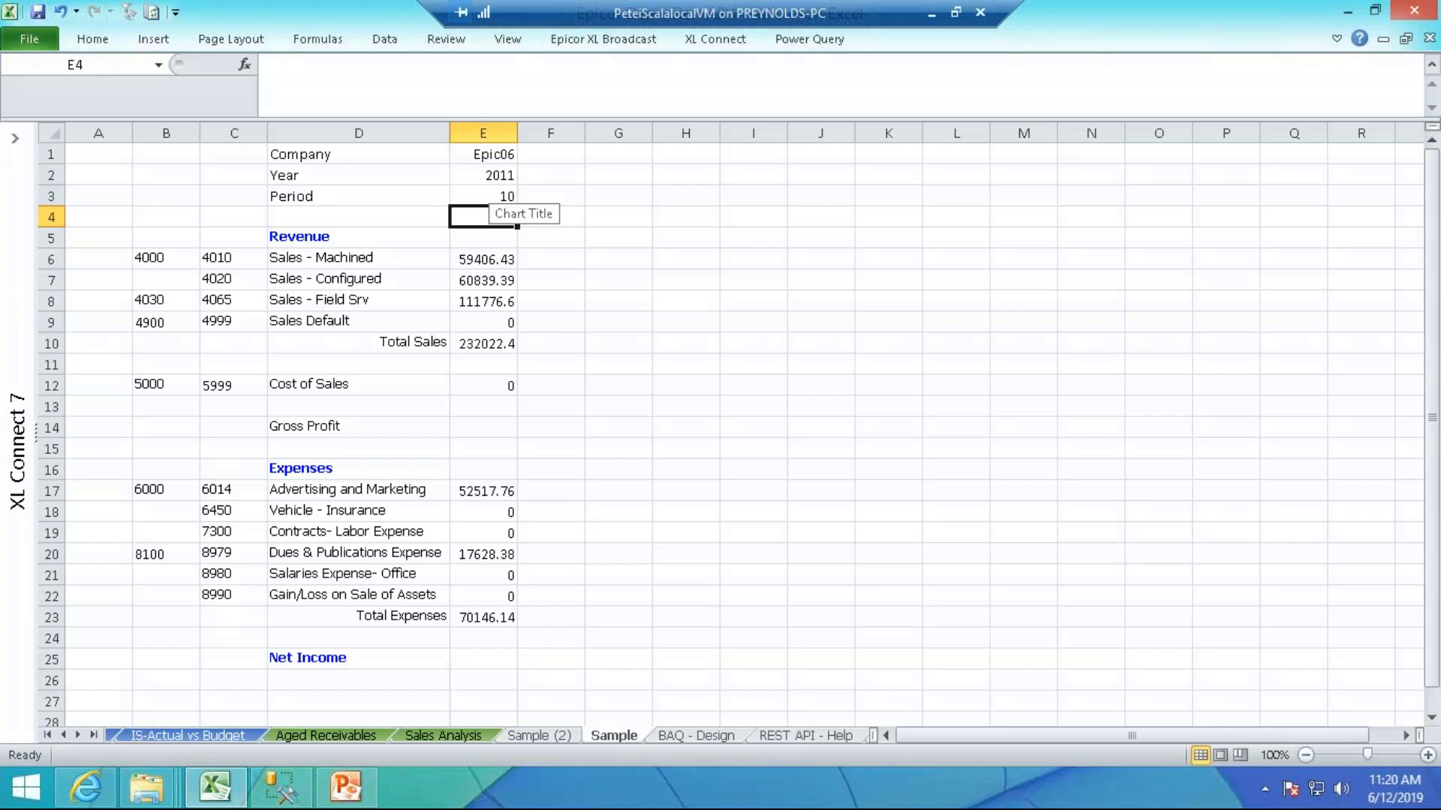
Drill down on the Advertising and Marketing amount in E17 with the XL Connect GL Transaction Detail MTD drilldown
click(487, 300)
click(466, 489)
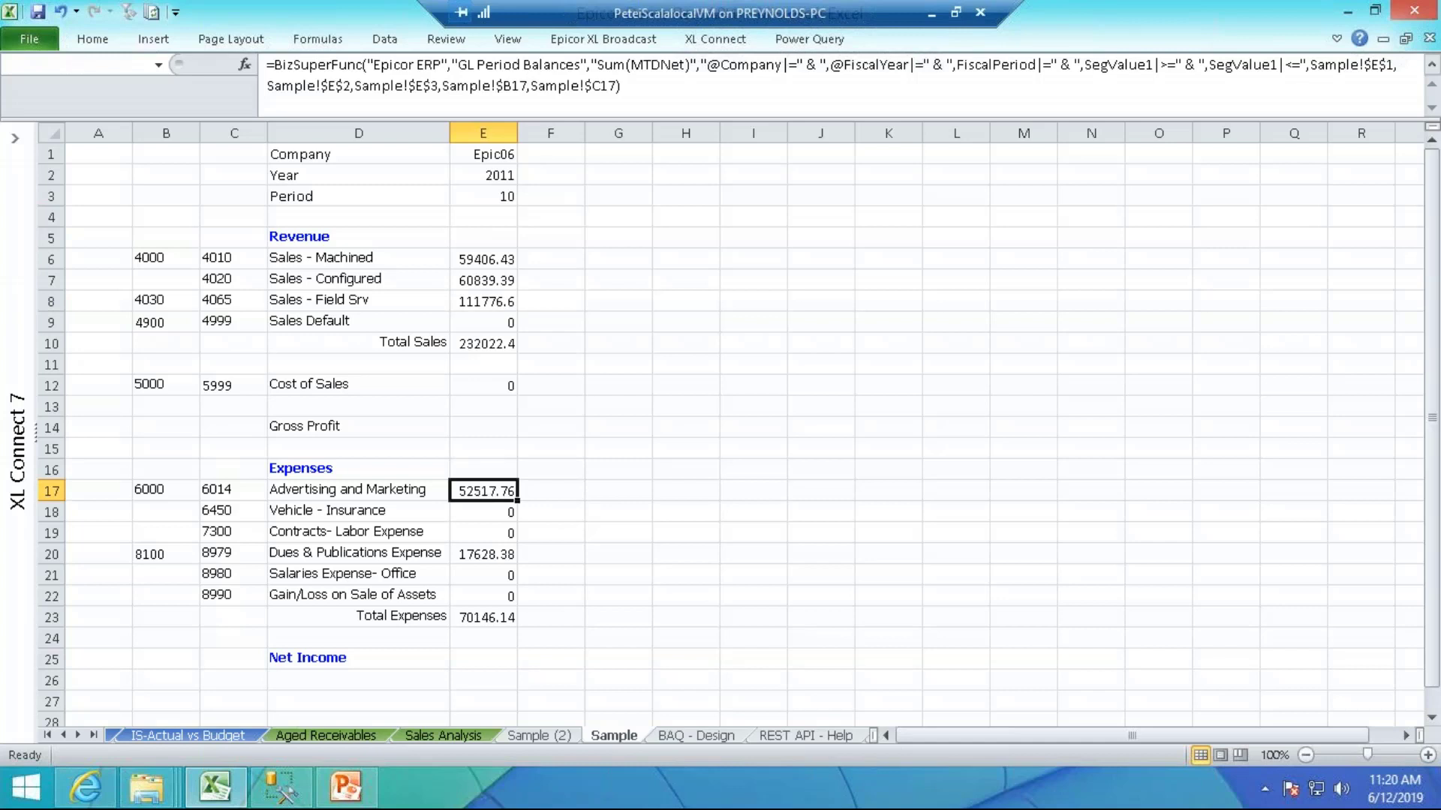
right_click(484, 492)
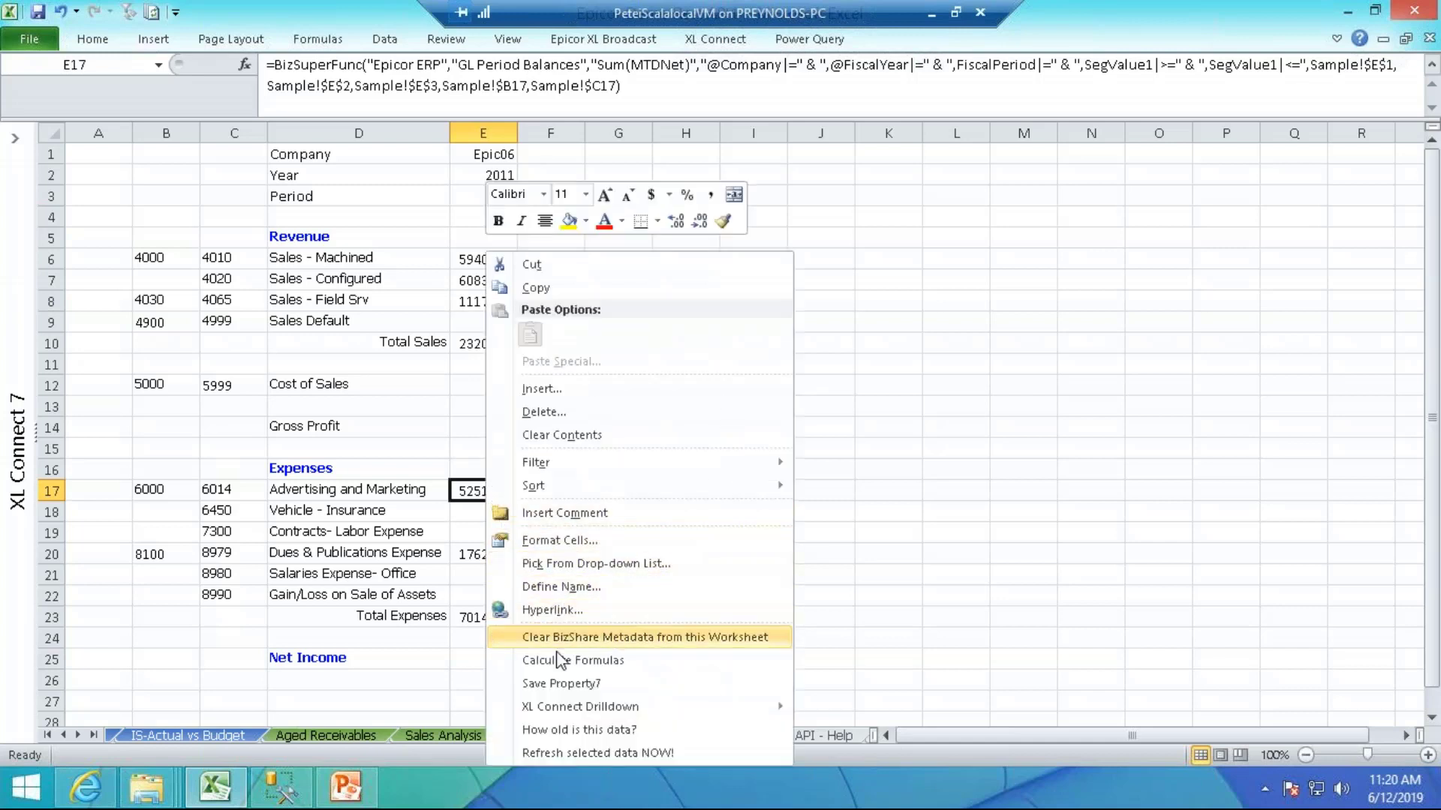
mouse_move(566, 709)
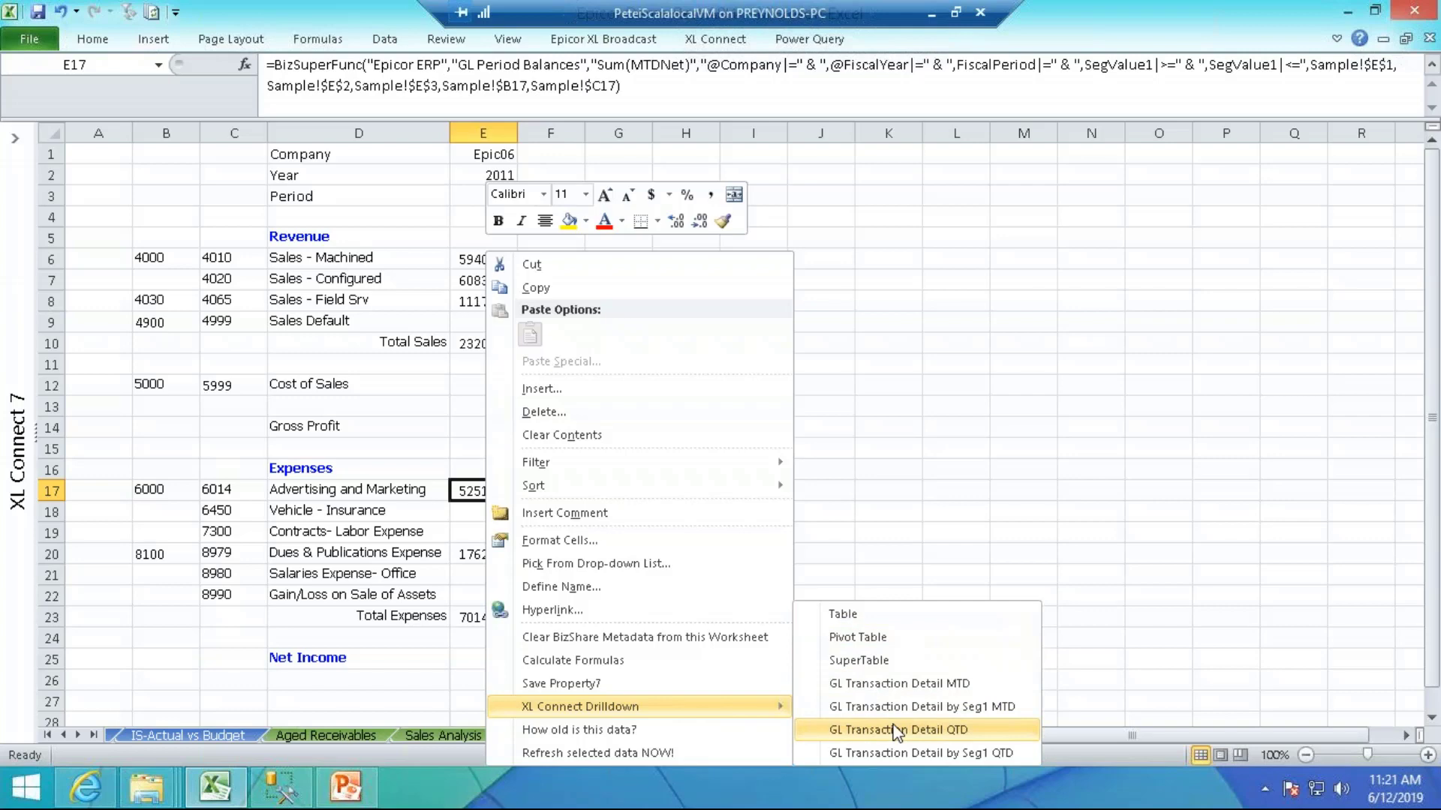
click(878, 683)
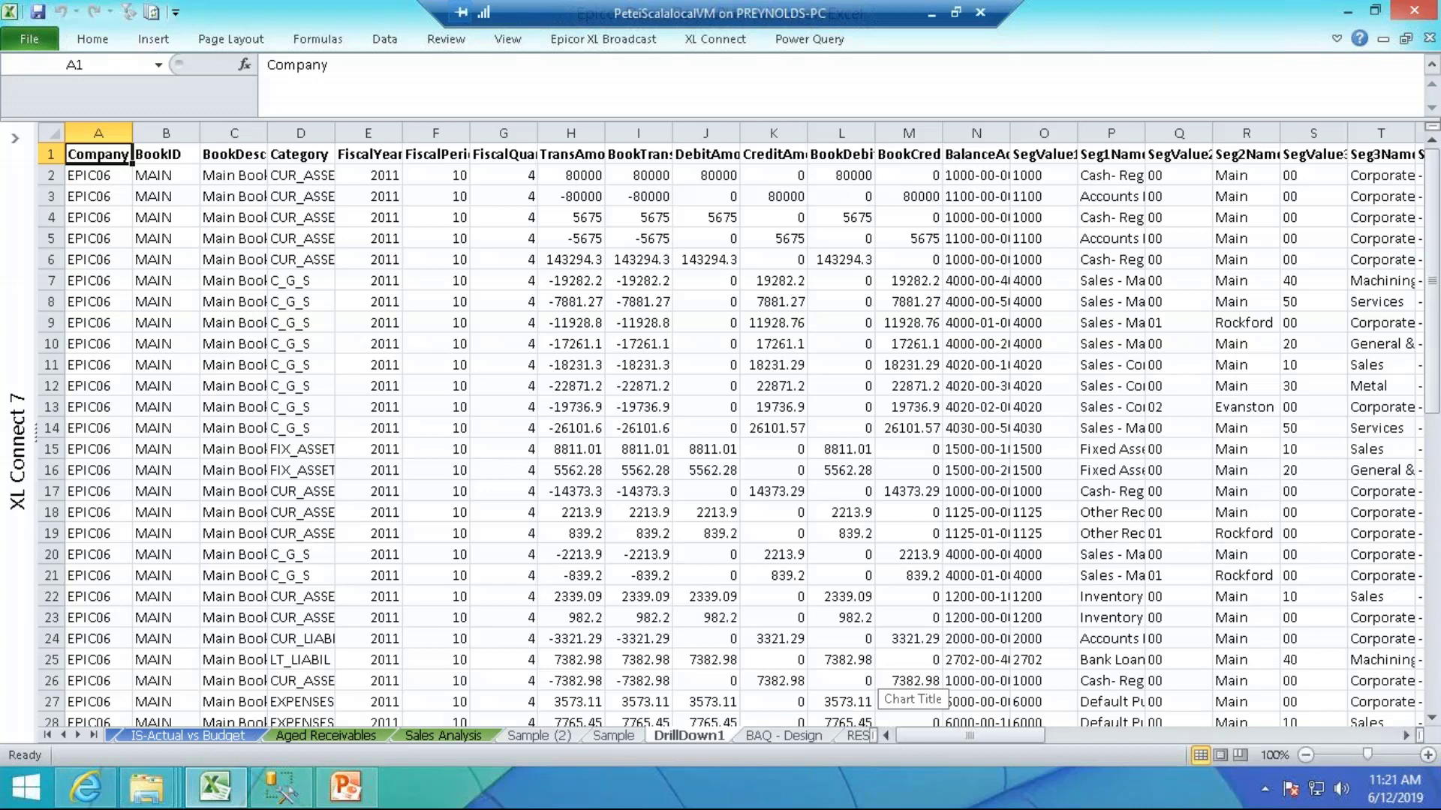
Return from the drilldown results to the Sample worksheet and open the IS-Trend income statement worksheet
click(614, 737)
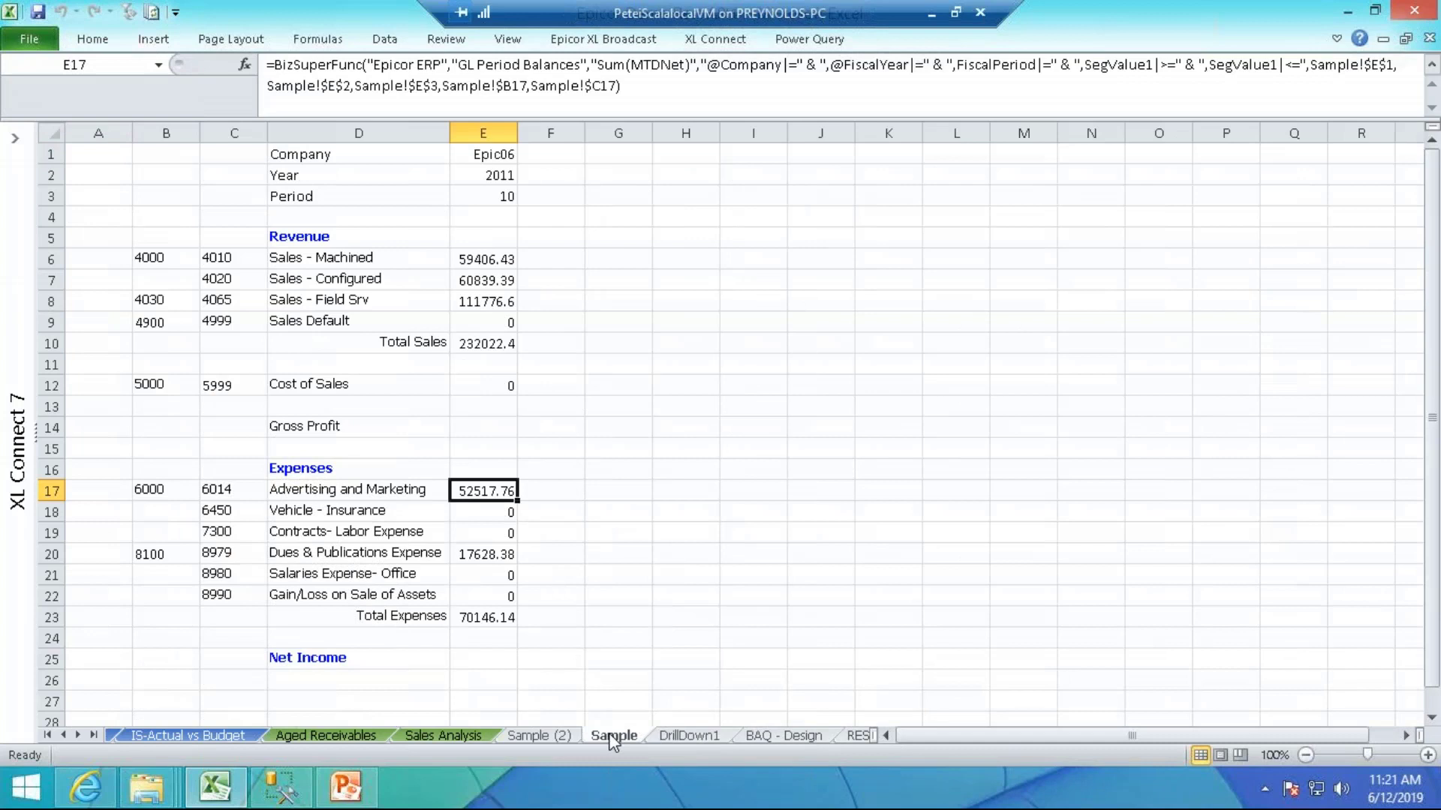
click(63, 736)
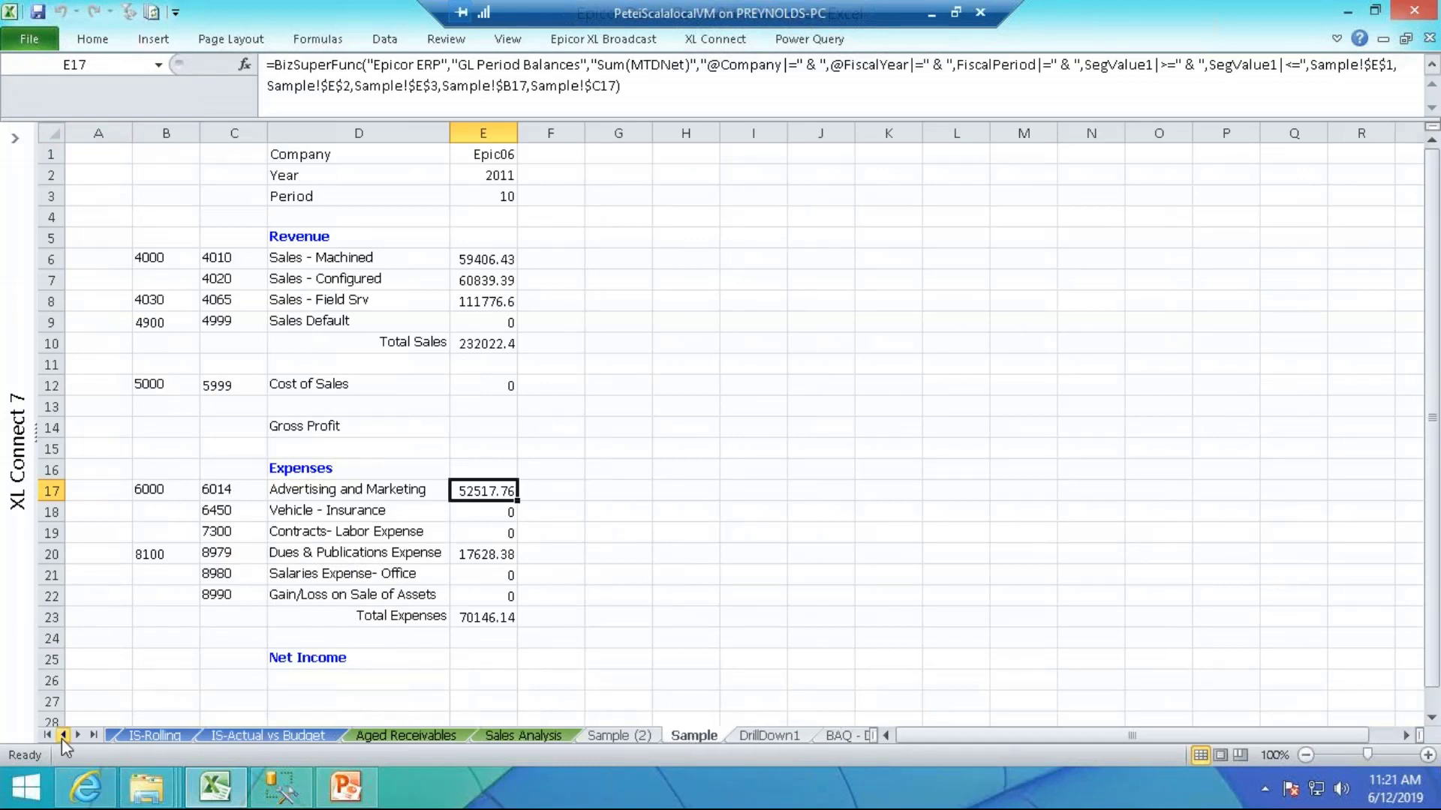
click(62, 735)
click(63, 736)
click(62, 735)
click(62, 735)
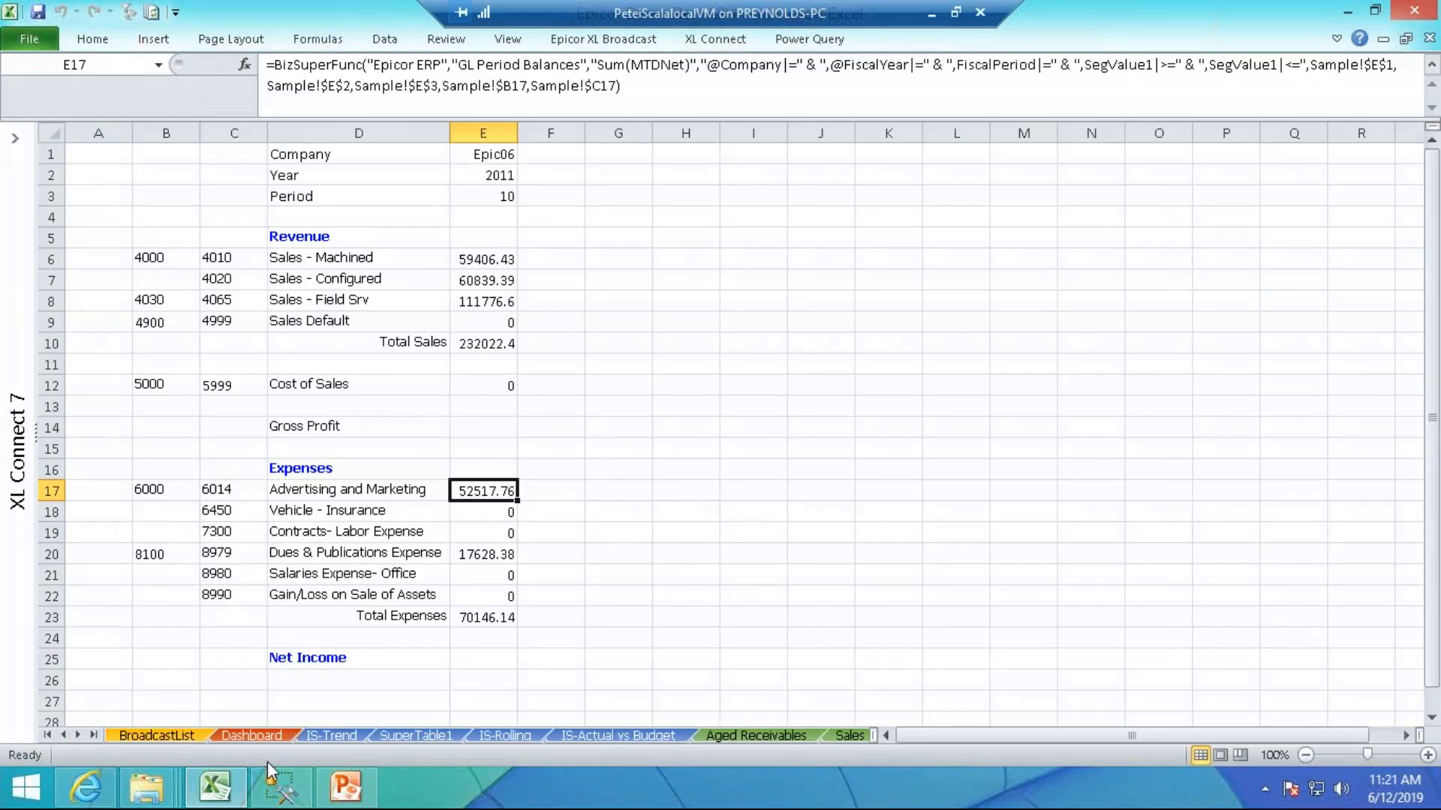
click(350, 737)
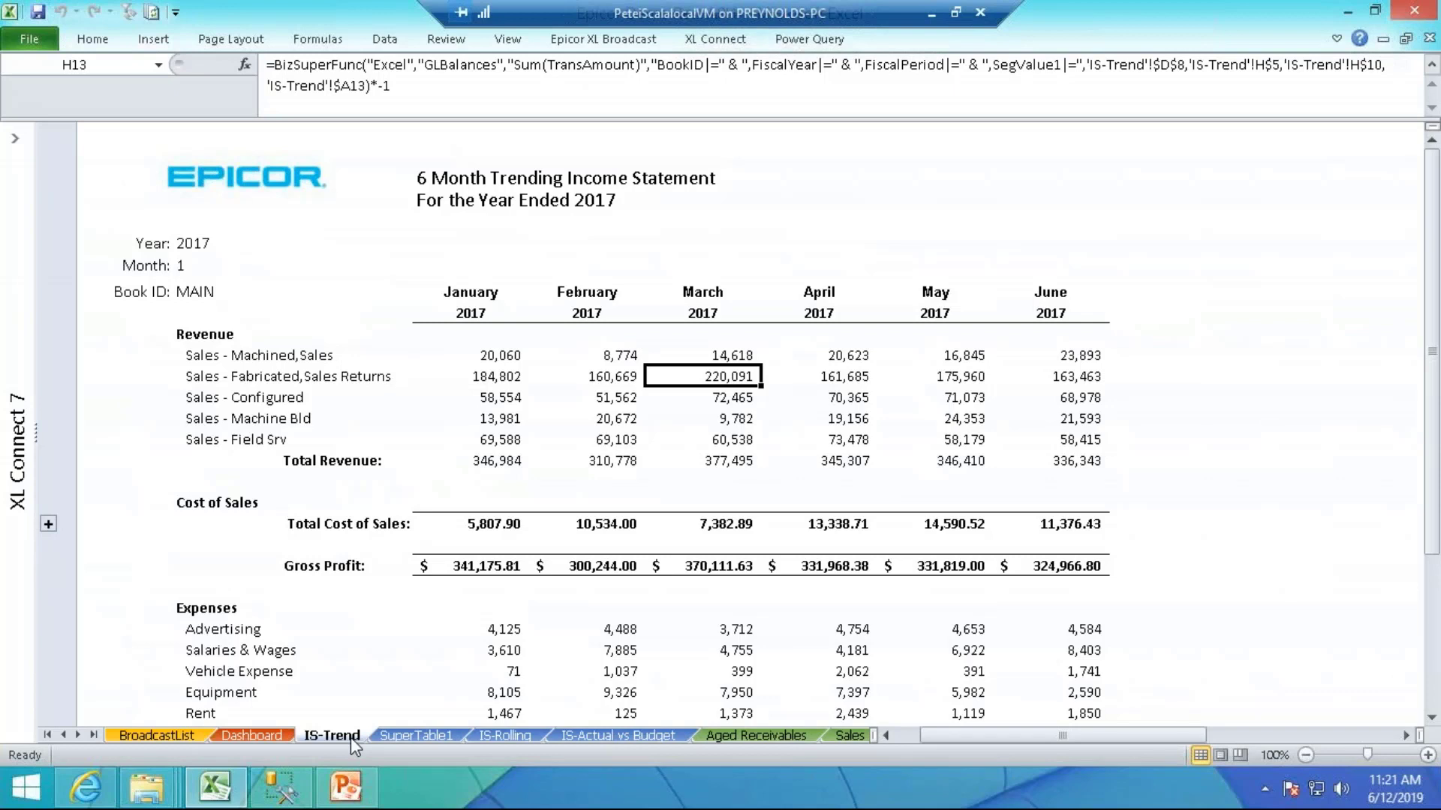
Open the Aged Receivables worksheet to view the aged and forecasted receivables report
click(79, 735)
click(79, 736)
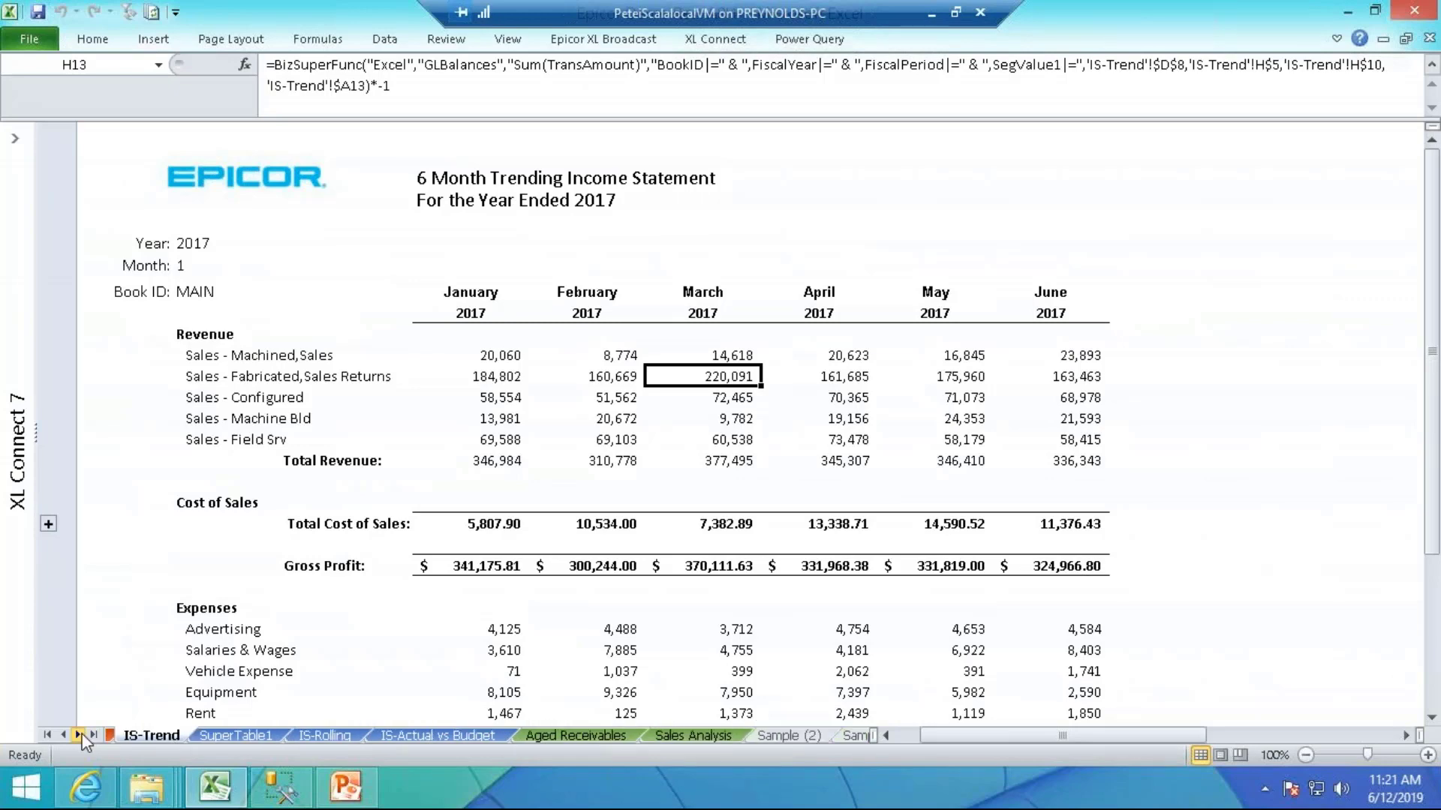
click(79, 735)
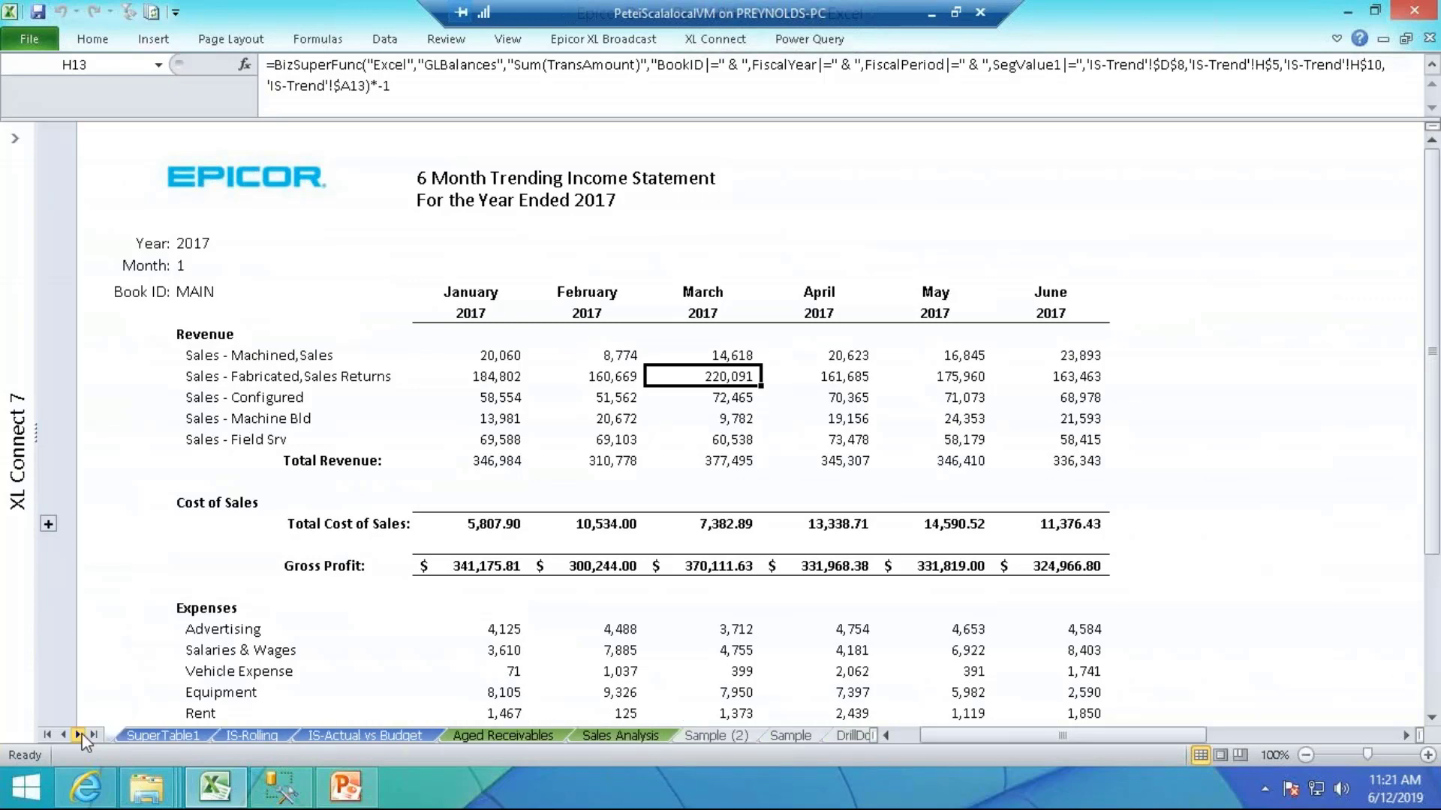
click(519, 737)
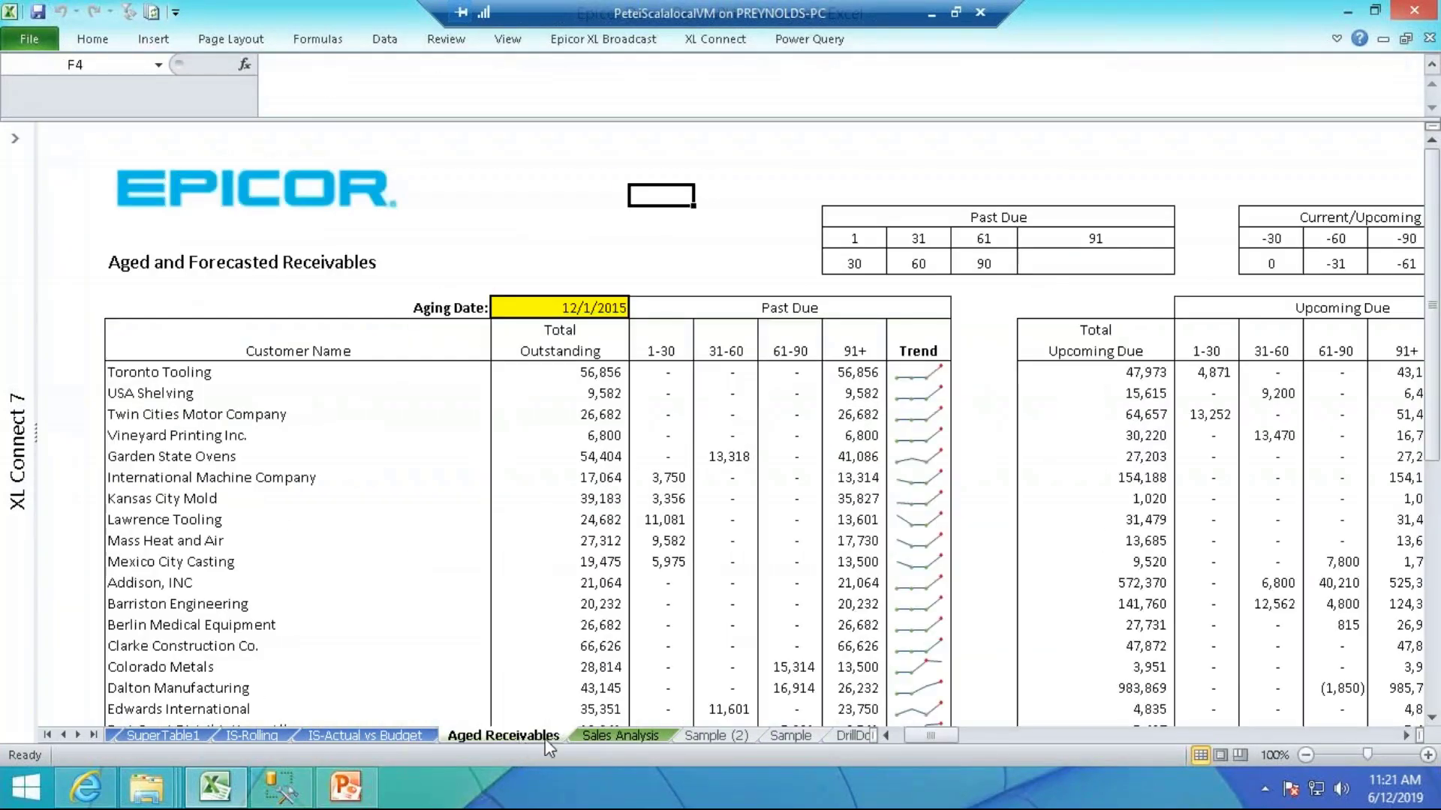
Open the Sales Analysis worksheet and set the report's Year to 2016
click(601, 737)
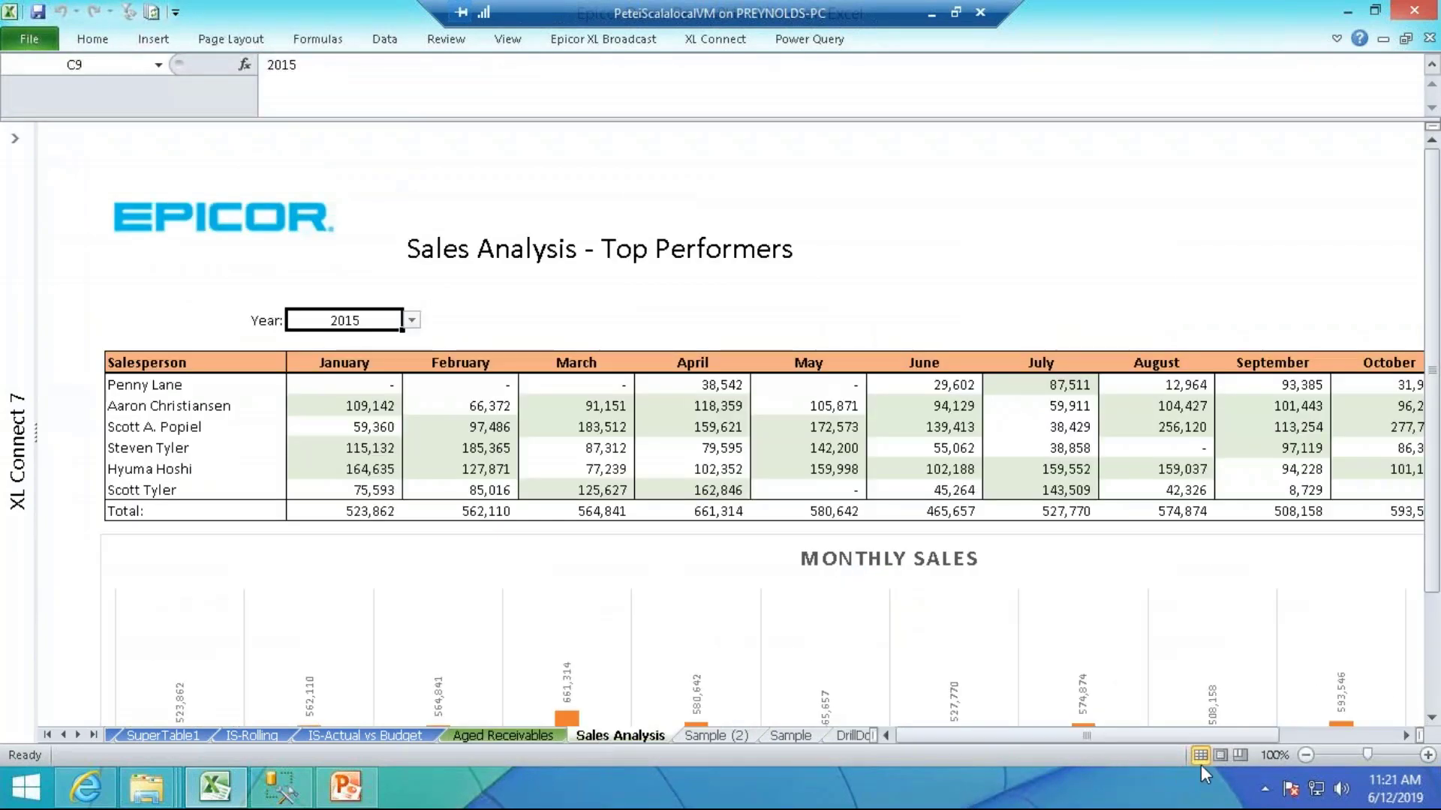
click(1306, 755)
click(1306, 755)
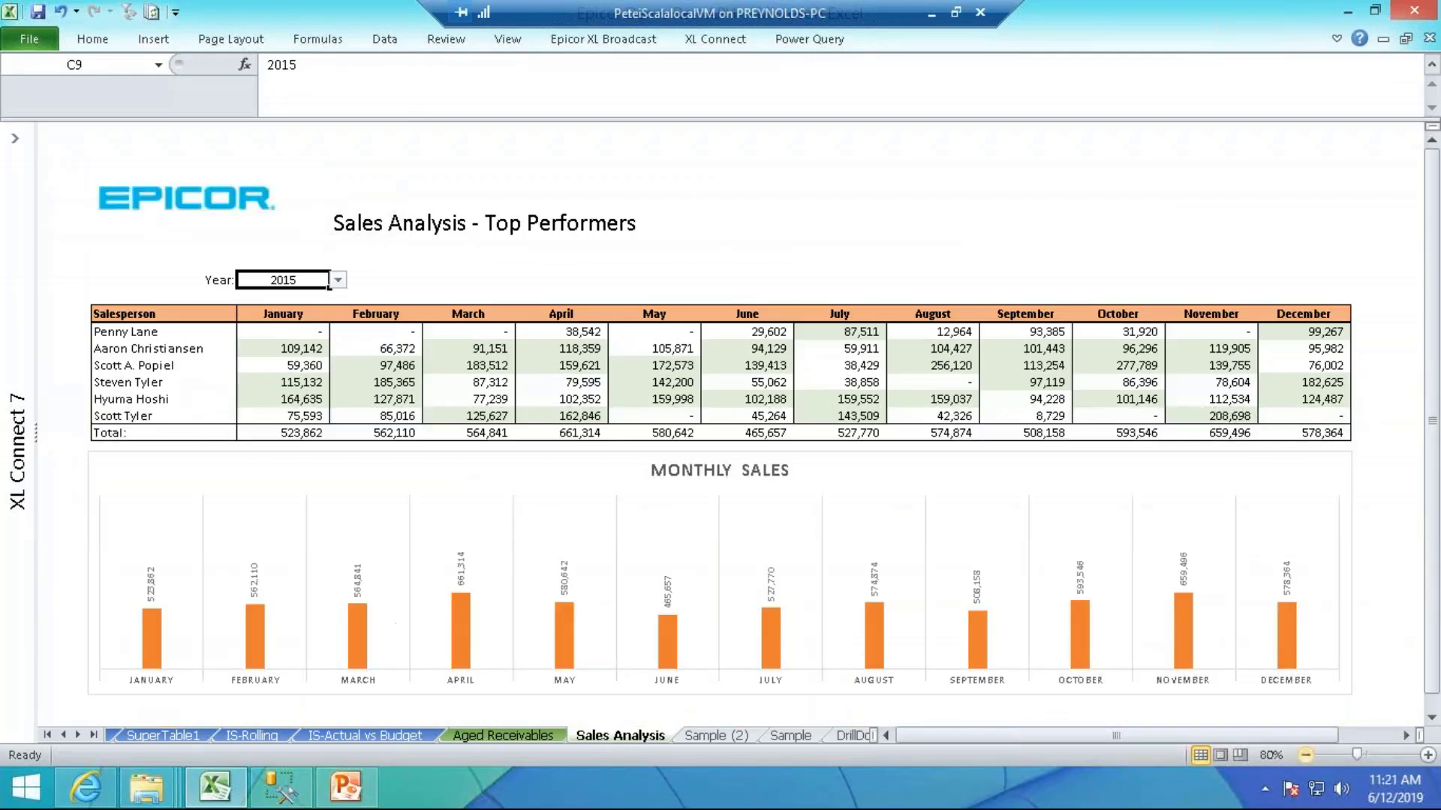
click(340, 280)
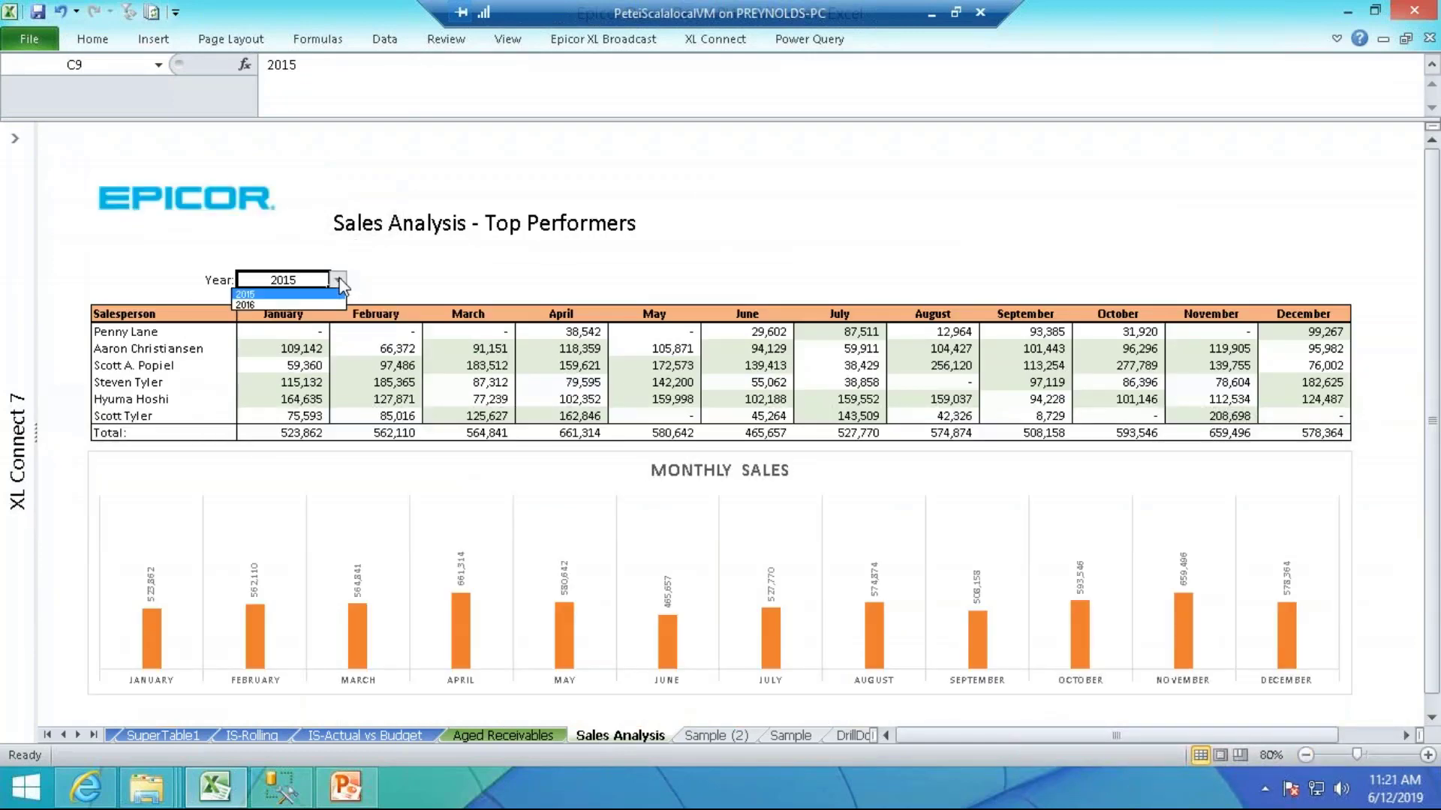
click(310, 304)
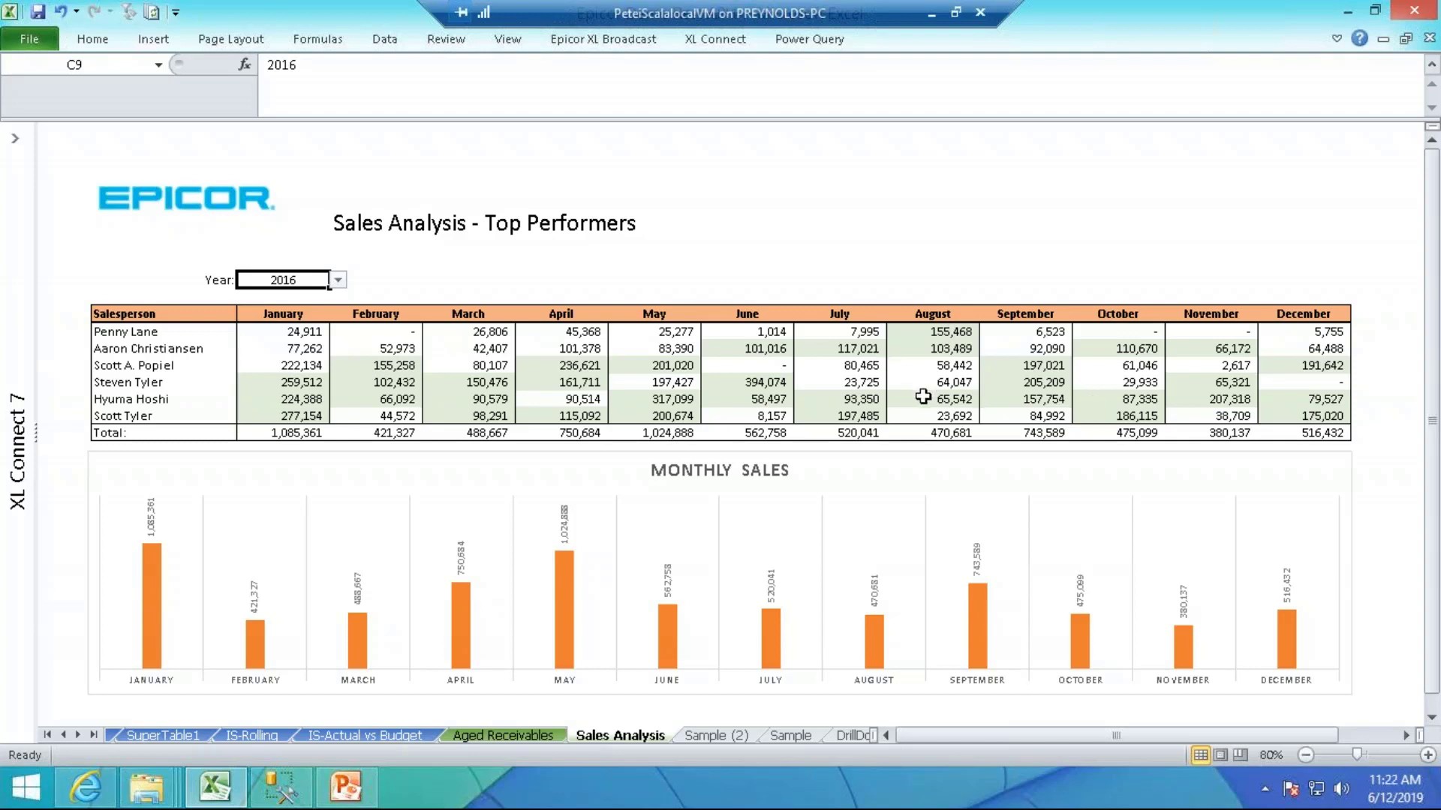
Drill down on the first salesperson's August sales amount in J15 with XL Connect Drilldown
click(945, 331)
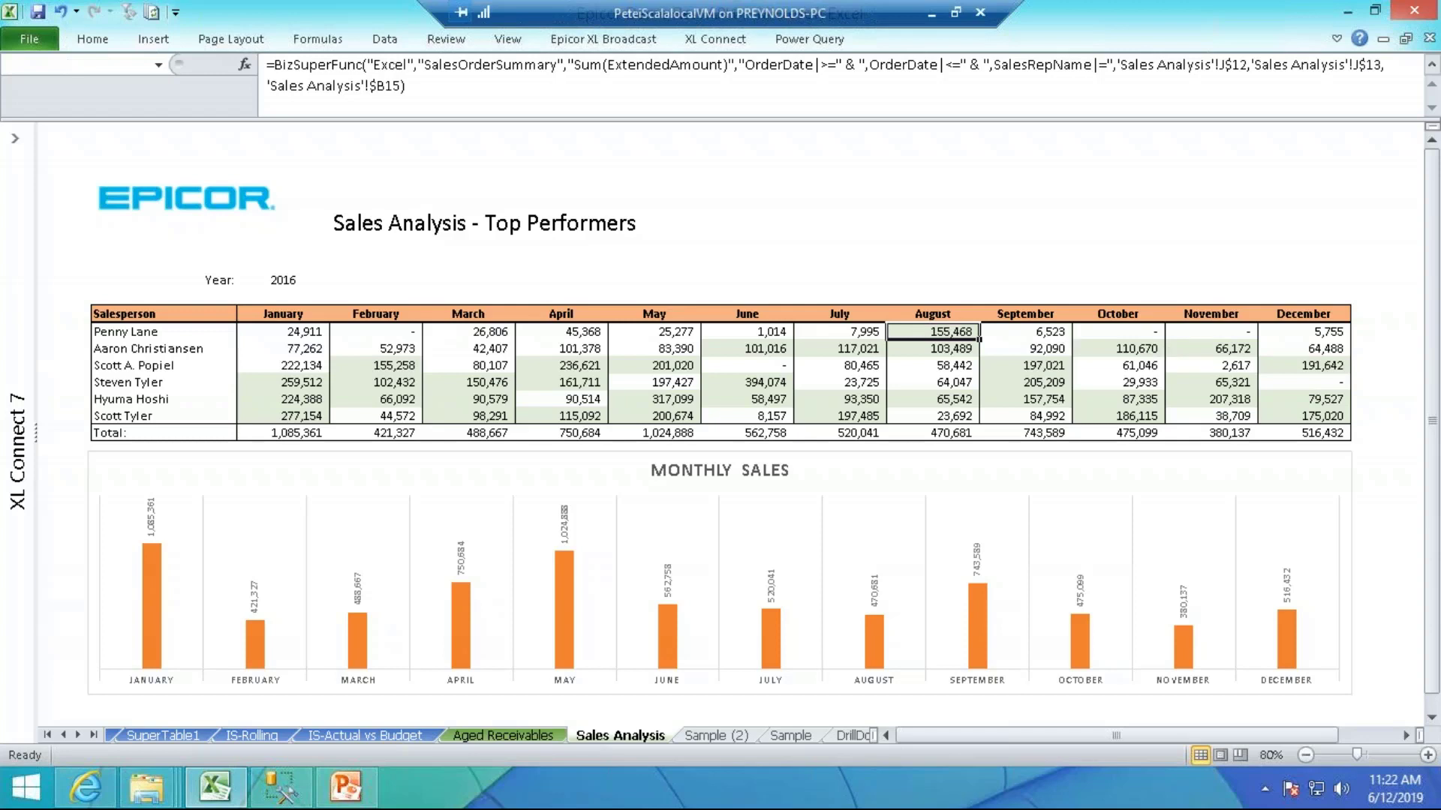
right_click(922, 332)
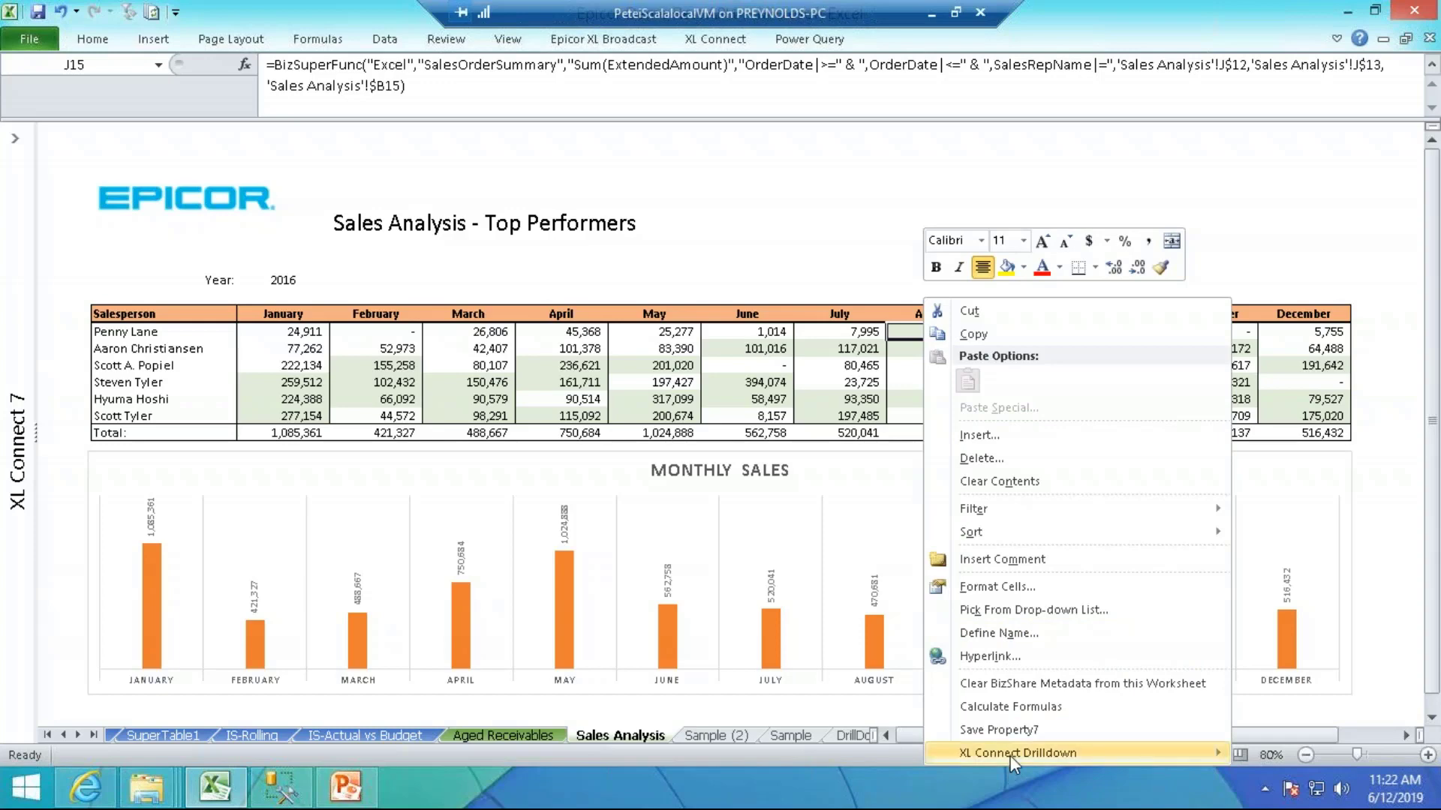
mouse_move(1010, 754)
click(1295, 753)
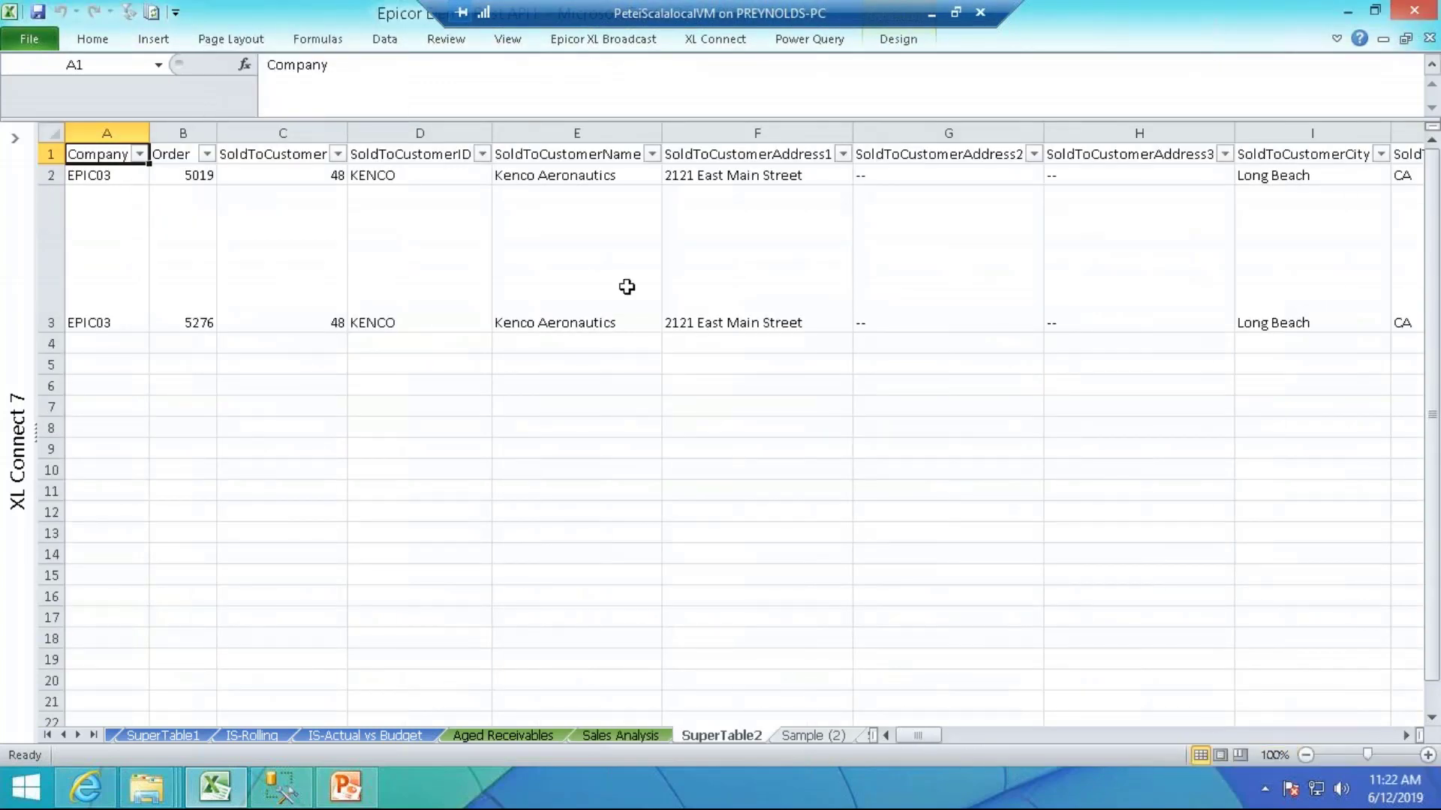
Examine the drilled-down sales order columns along row 3, from SoldToCustomerName through the bill-to and ship-to details to OrderDate
click(600, 260)
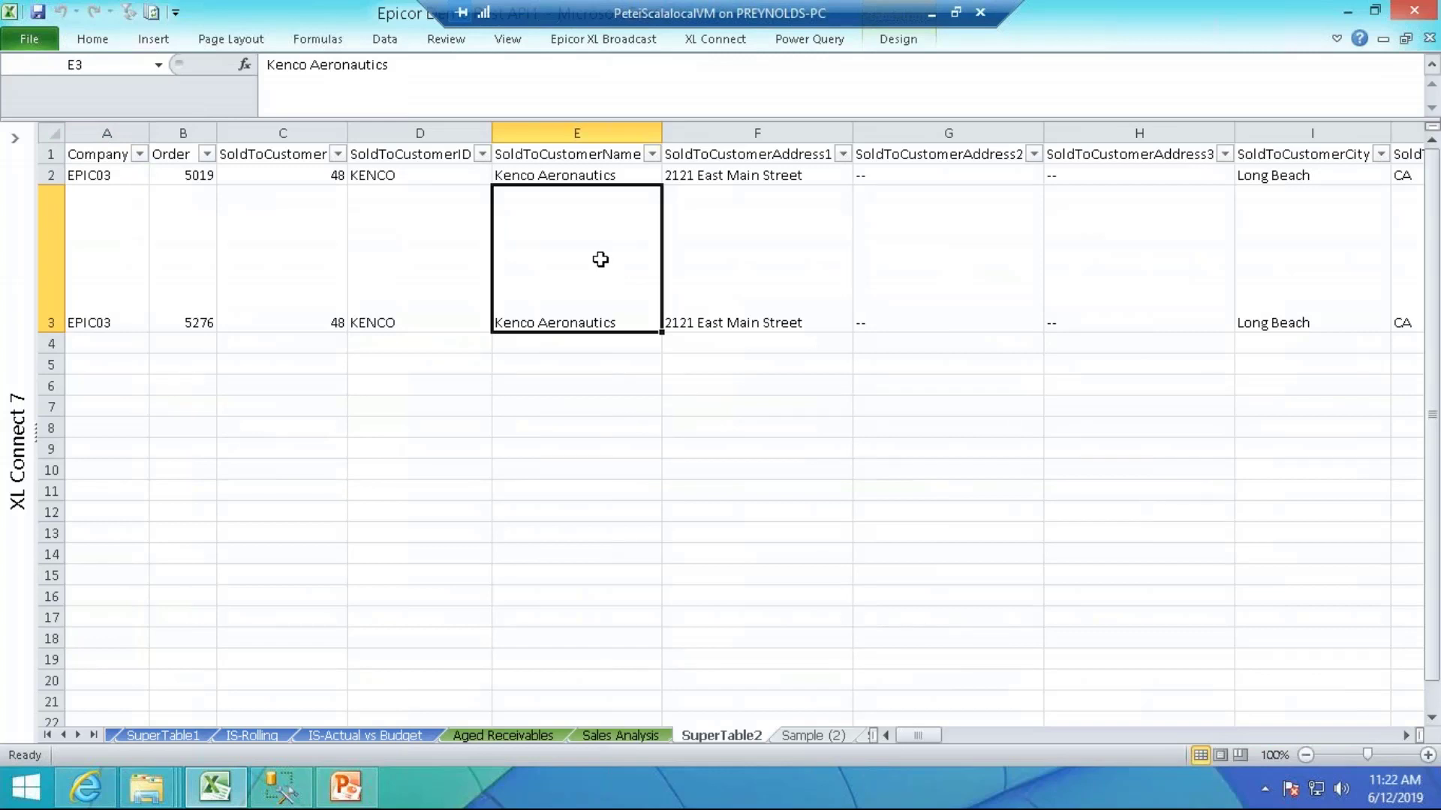
key(Right)
key(Right)
key(Right)
key(Right)
key(Right)
key(Right)
key(Right)
key(Right)
key(Right)
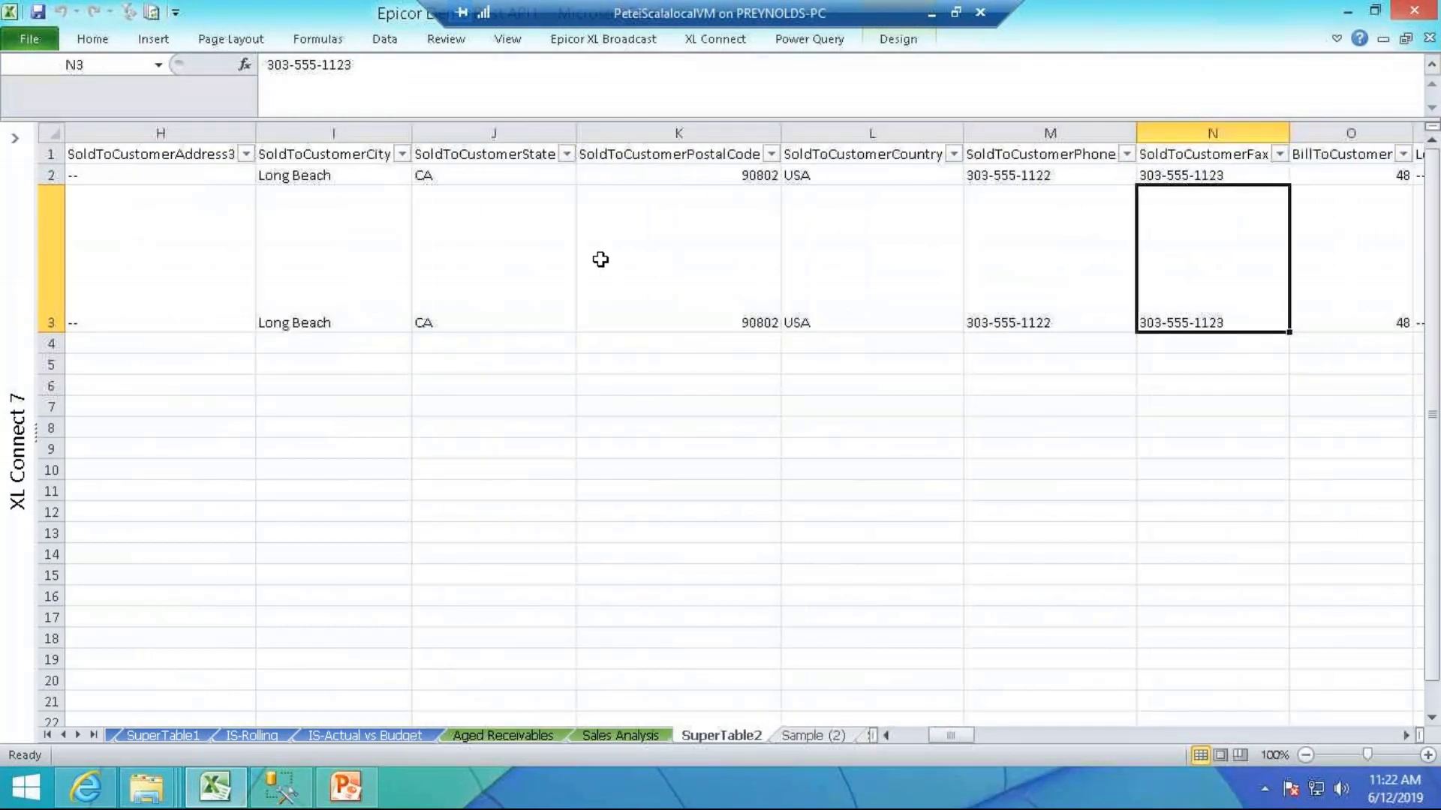
key(Right)
key(Right)
key(Right)
key(Right)
key(Right)
key(Right)
key(Right)
key(Right)
key(Right)
key(Right)
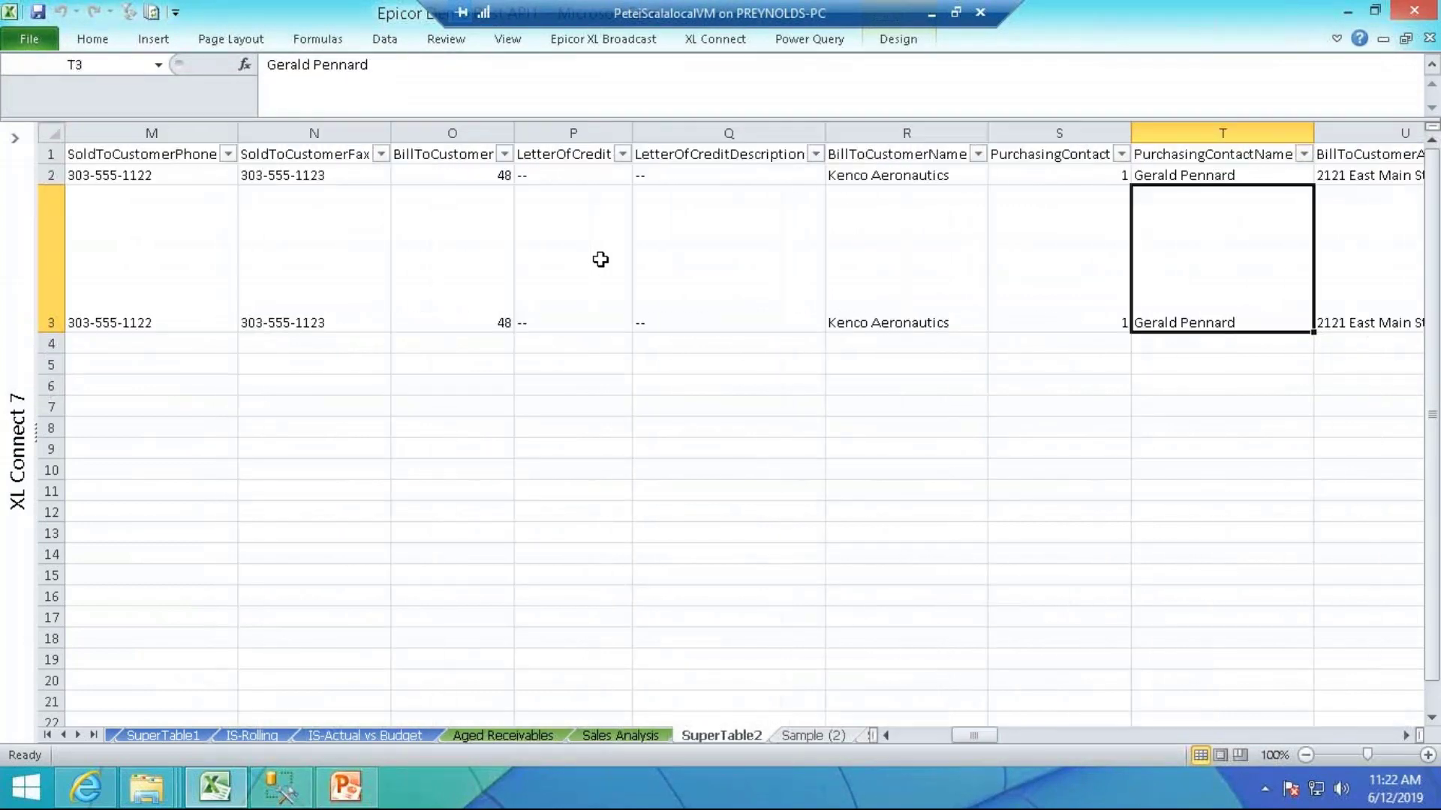
key(Right)
key(Right)
key(Right)
key(Right)
key(Right)
key(Right)
key(Right)
key(Right)
key(Right)
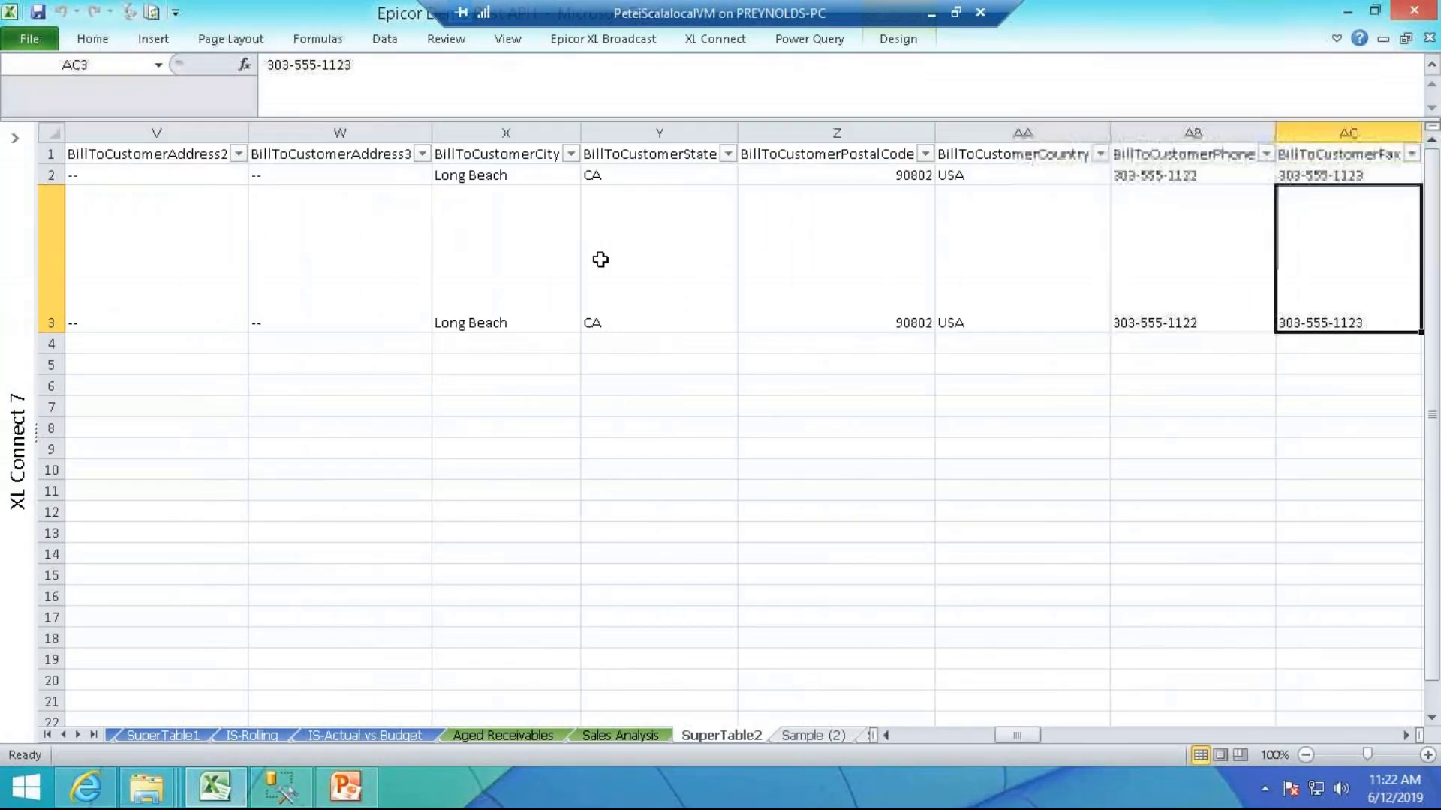
key(Right)
key(Right)
key(Right)
key(Right)
key(Right)
key(Right)
key(Right)
key(Right)
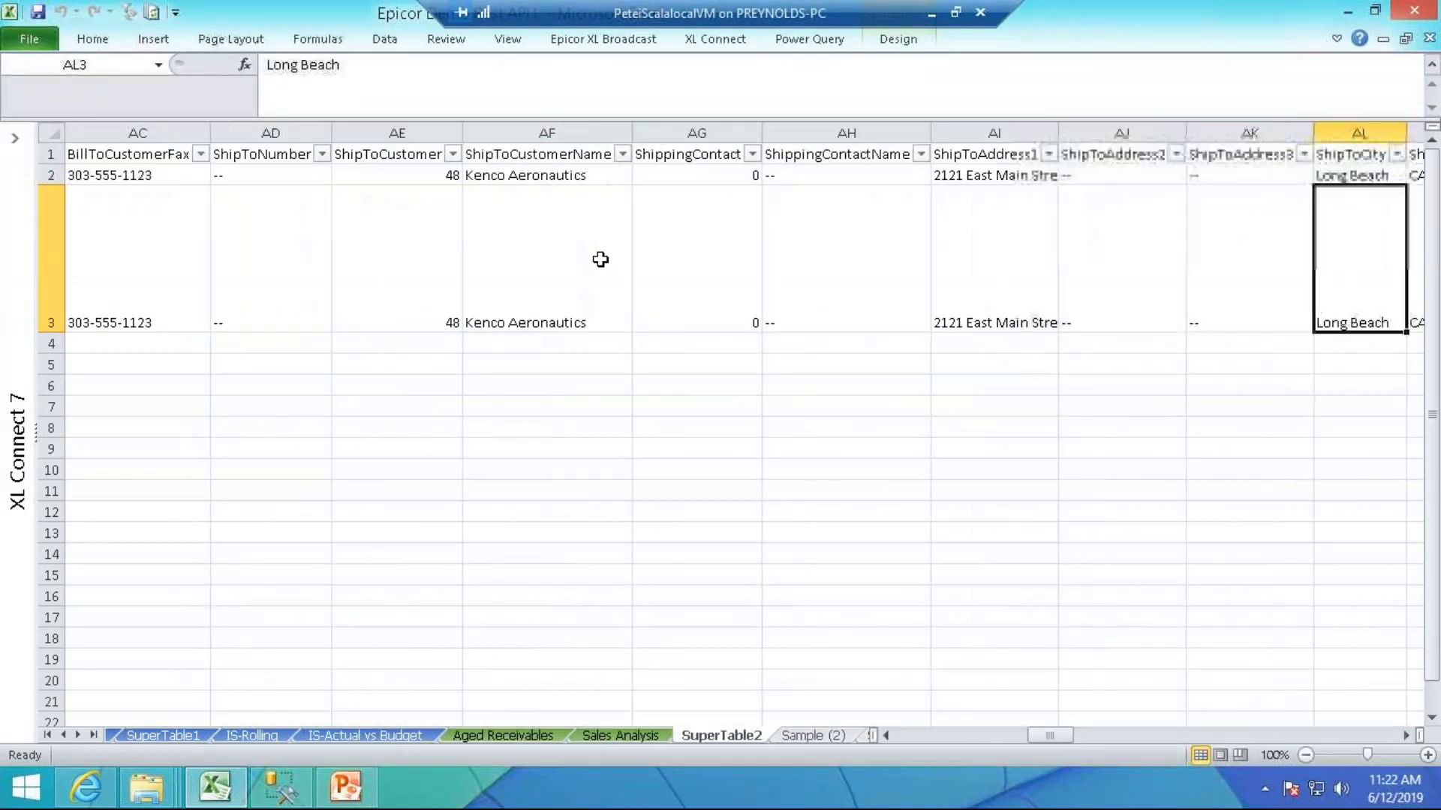
key(Right)
key(Right)
key(Right)
key(Right)
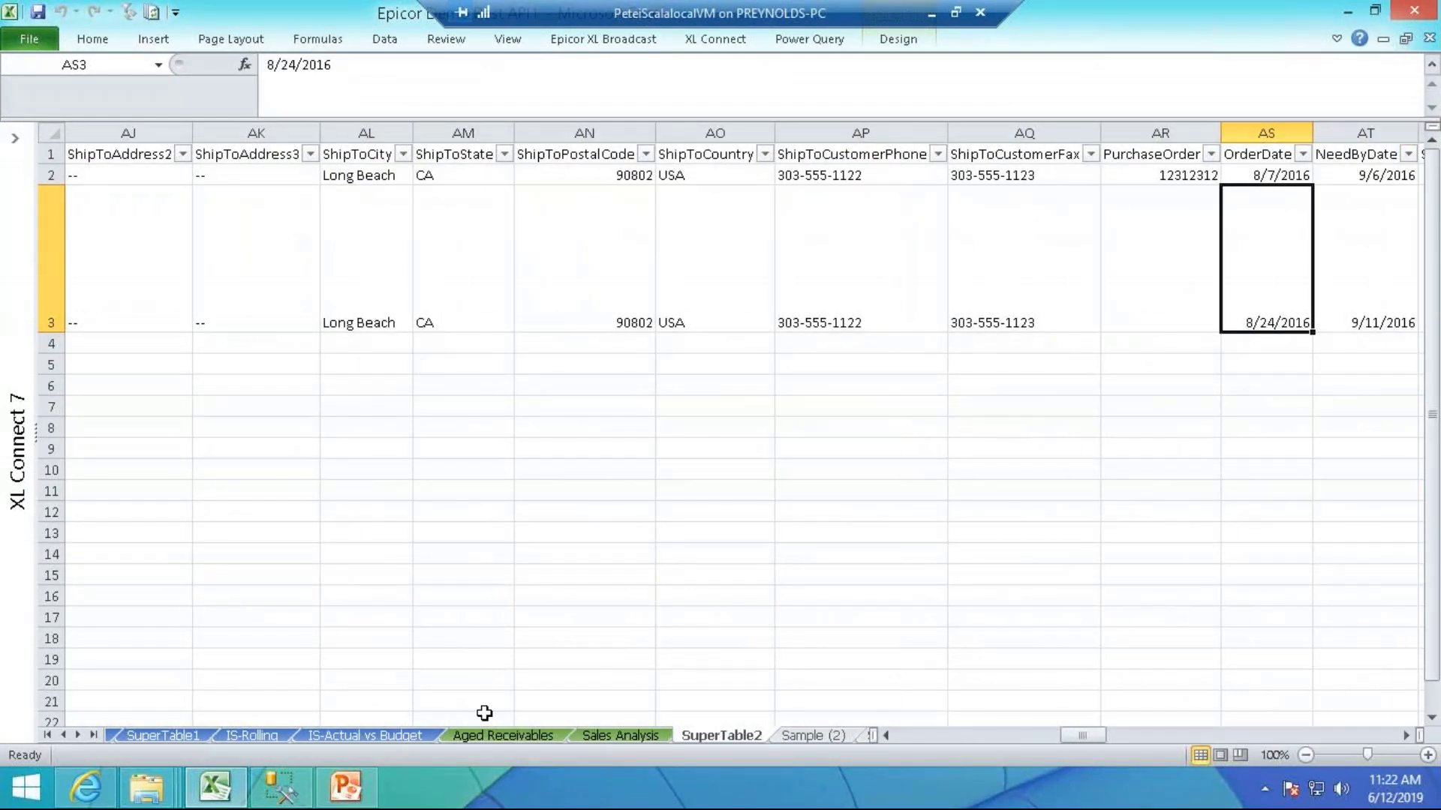
Return to the Sales Analysis worksheet and widen the sheet tab area to show more worksheets
click(596, 735)
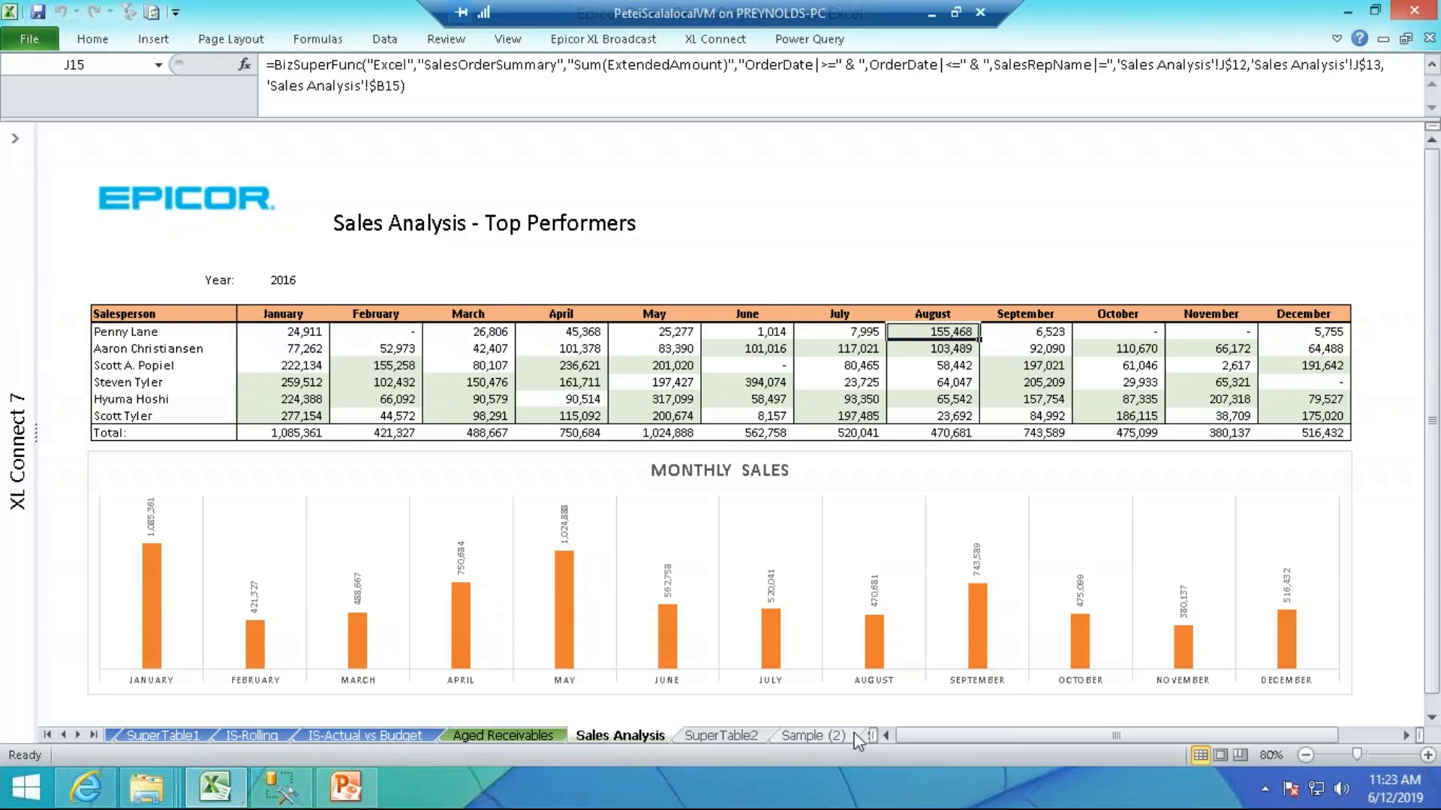
drag(871, 735, 1048, 735)
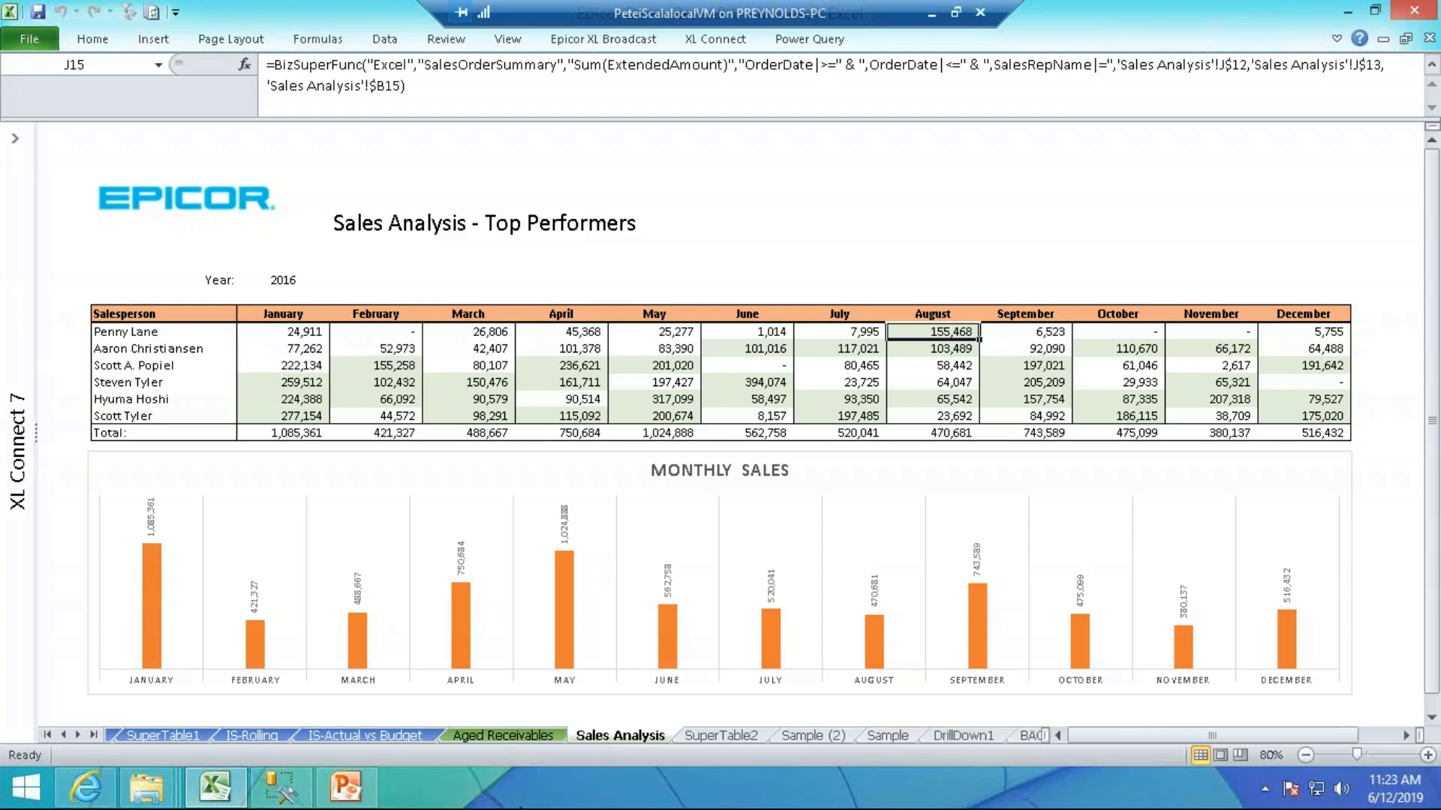
Switch to File Explorer, view the sample reports in the Dashboards folder, and return to the parent folder
mouse_move(143, 800)
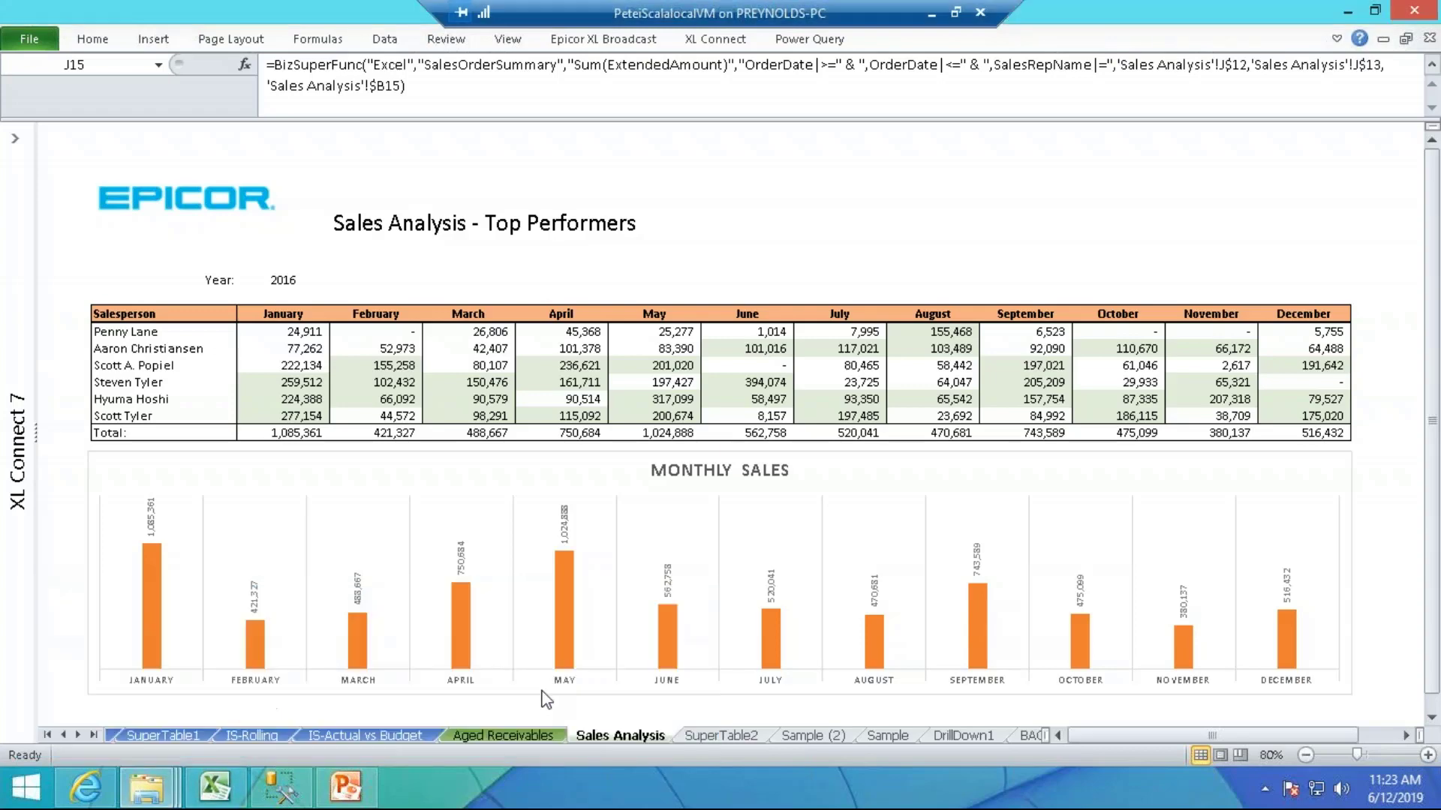
key(alt+Tab)
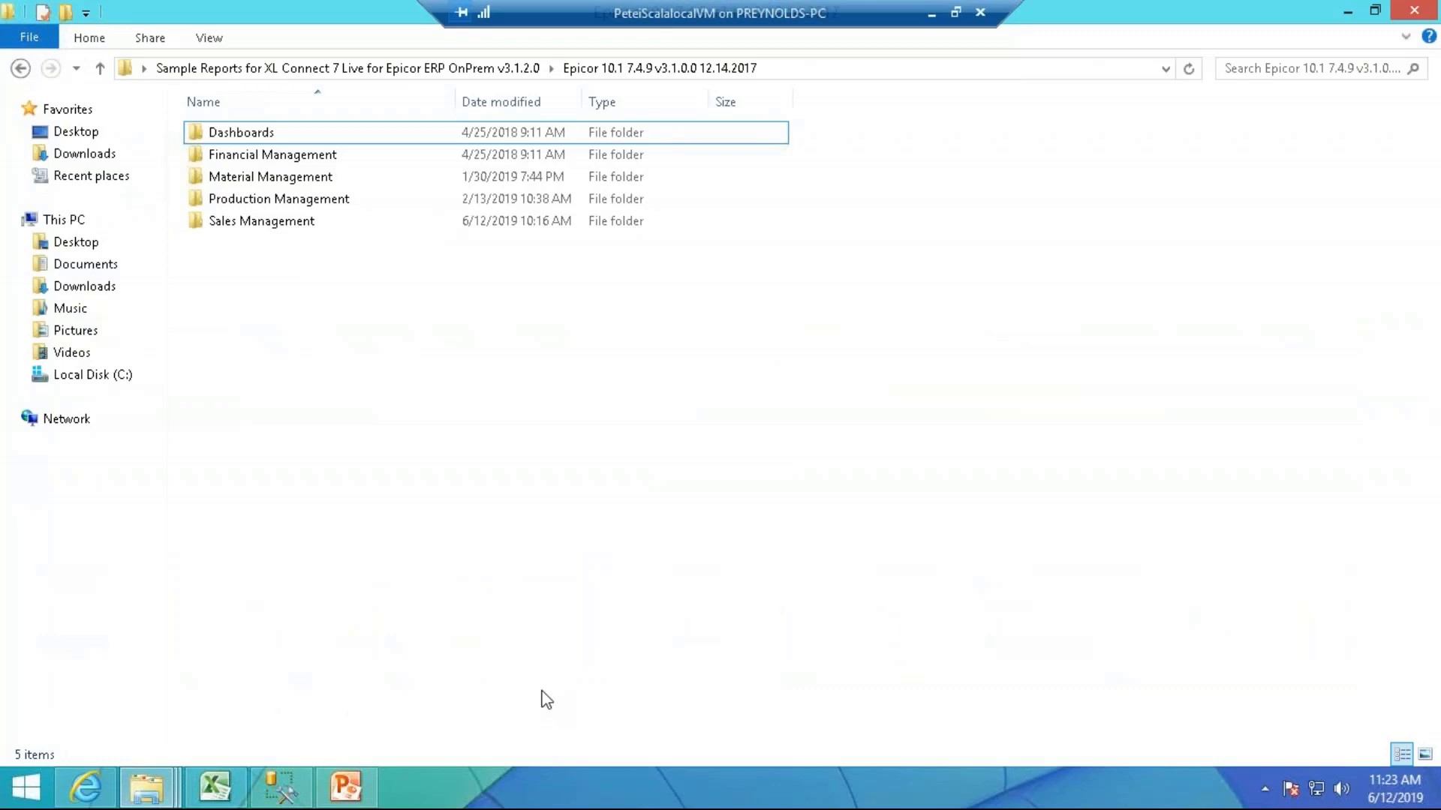
click(343, 132)
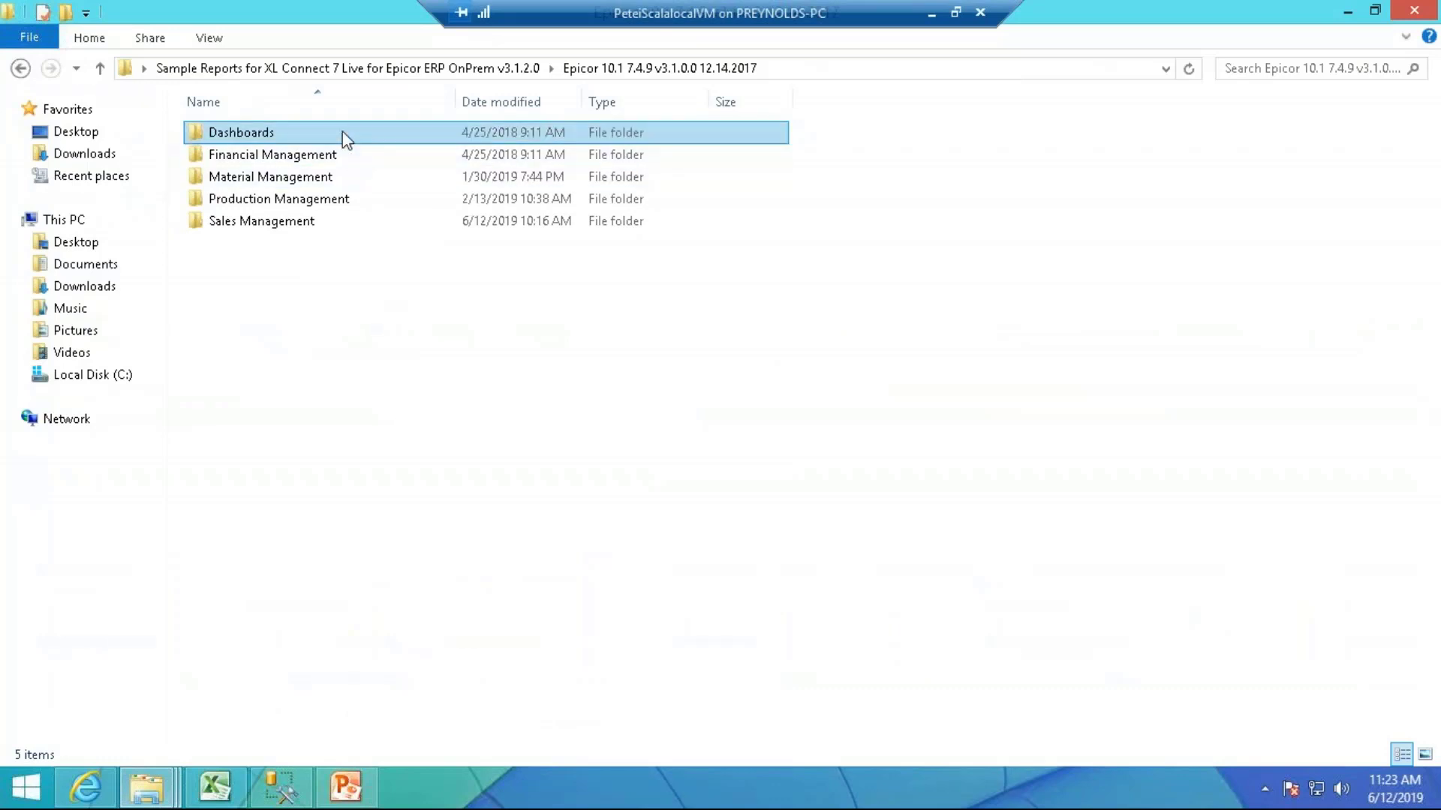
double_click(342, 132)
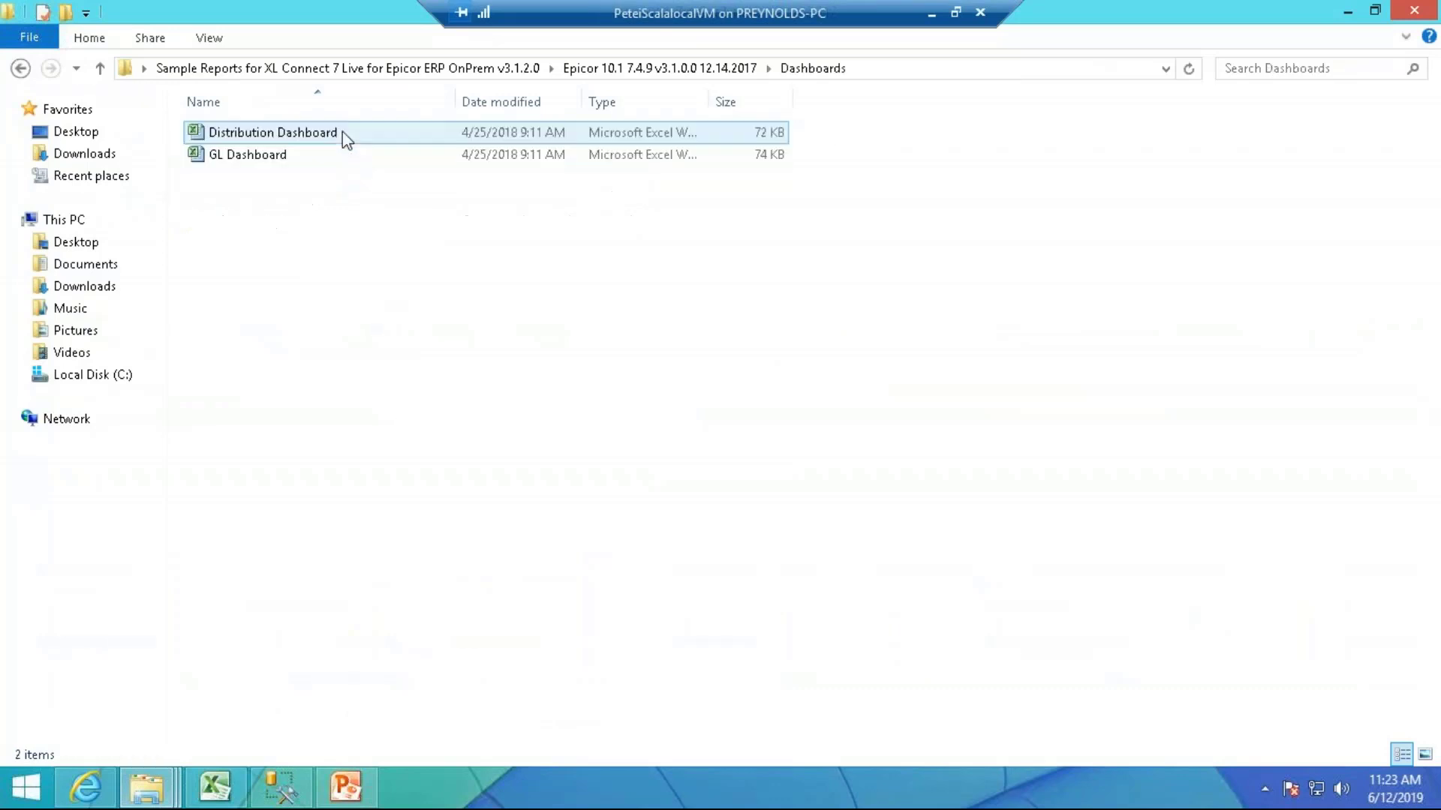
click(97, 69)
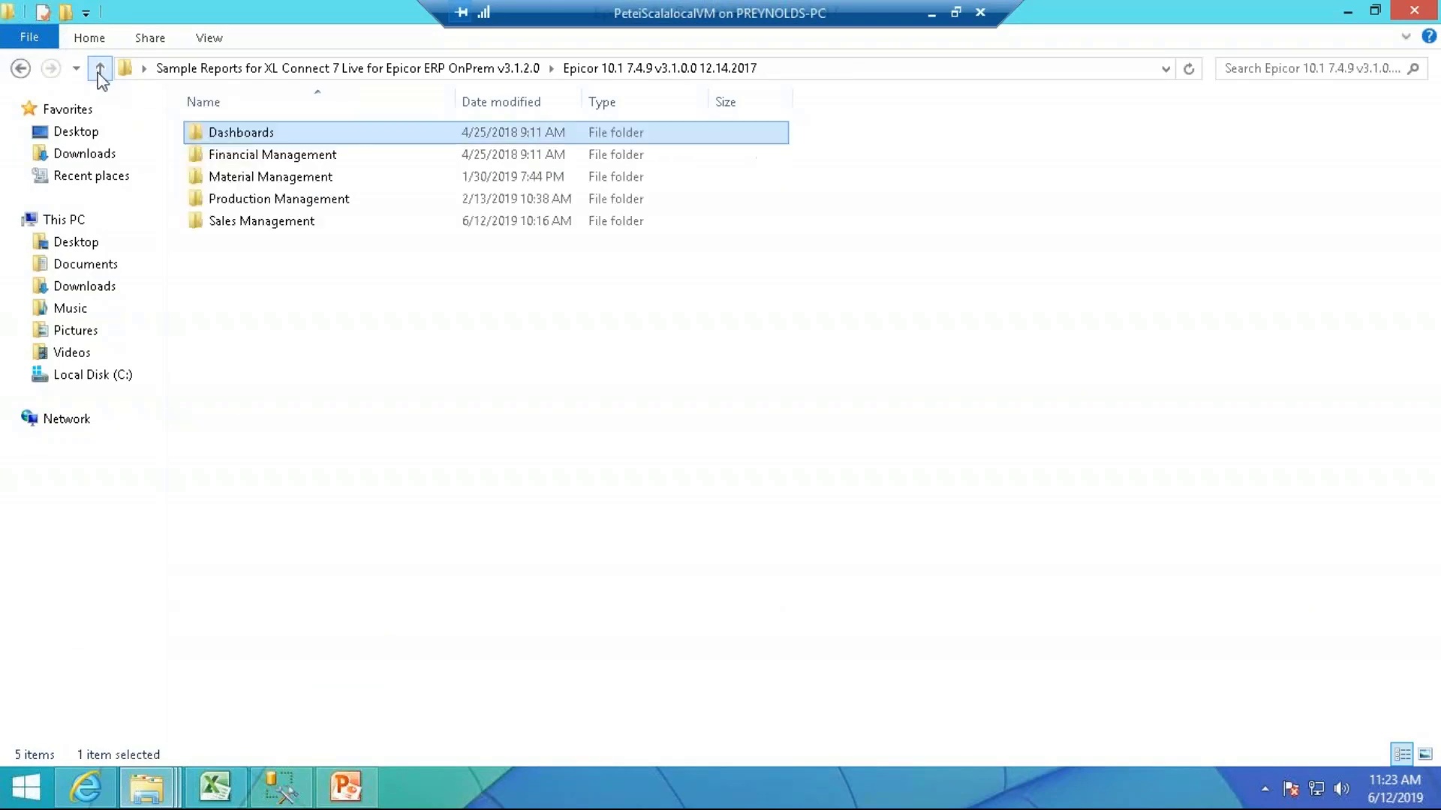
Browse the sample reports in the GL and AR folders under Financial Management and return to the main report folder
click(241, 154)
double_click(241, 154)
double_click(242, 177)
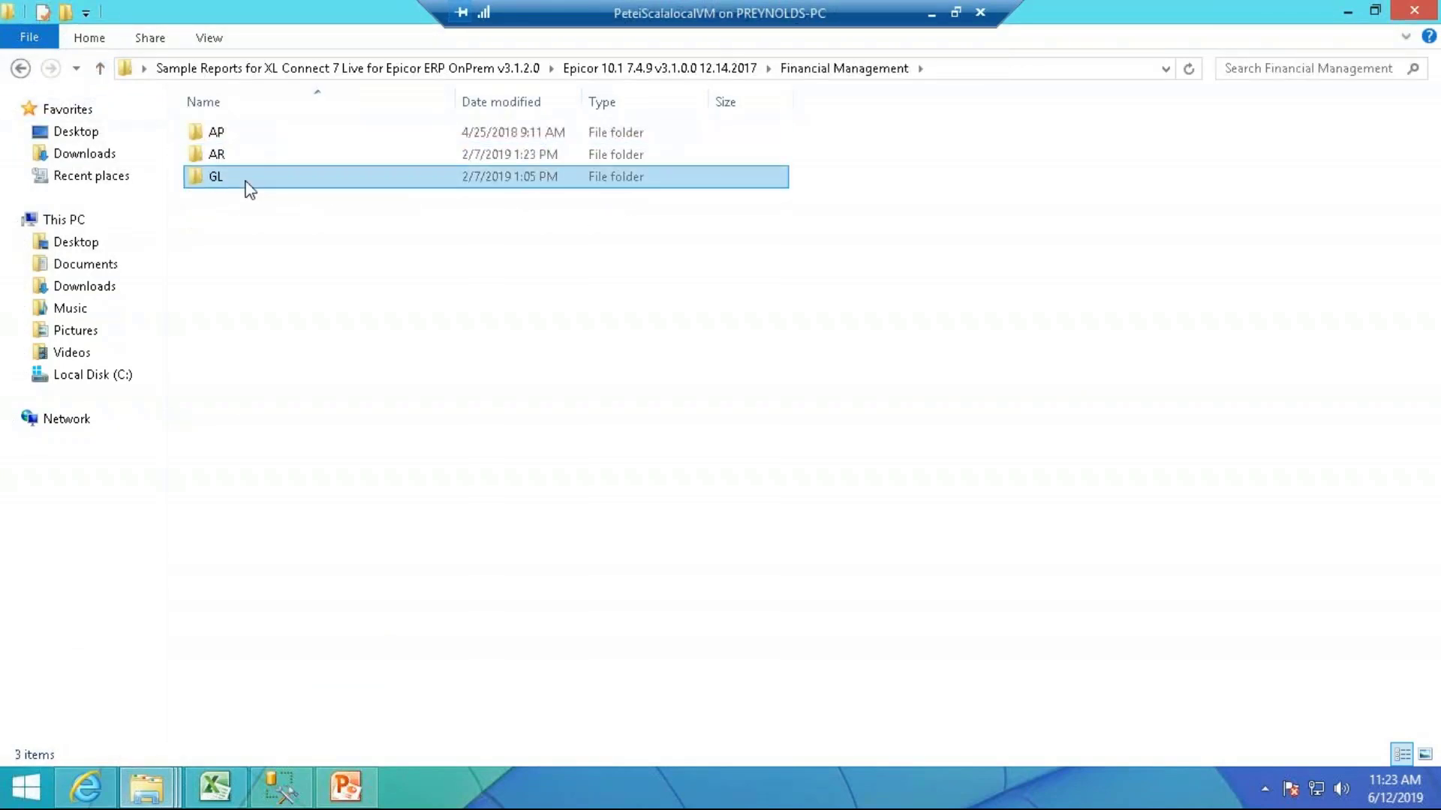
click(102, 69)
click(226, 154)
double_click(226, 154)
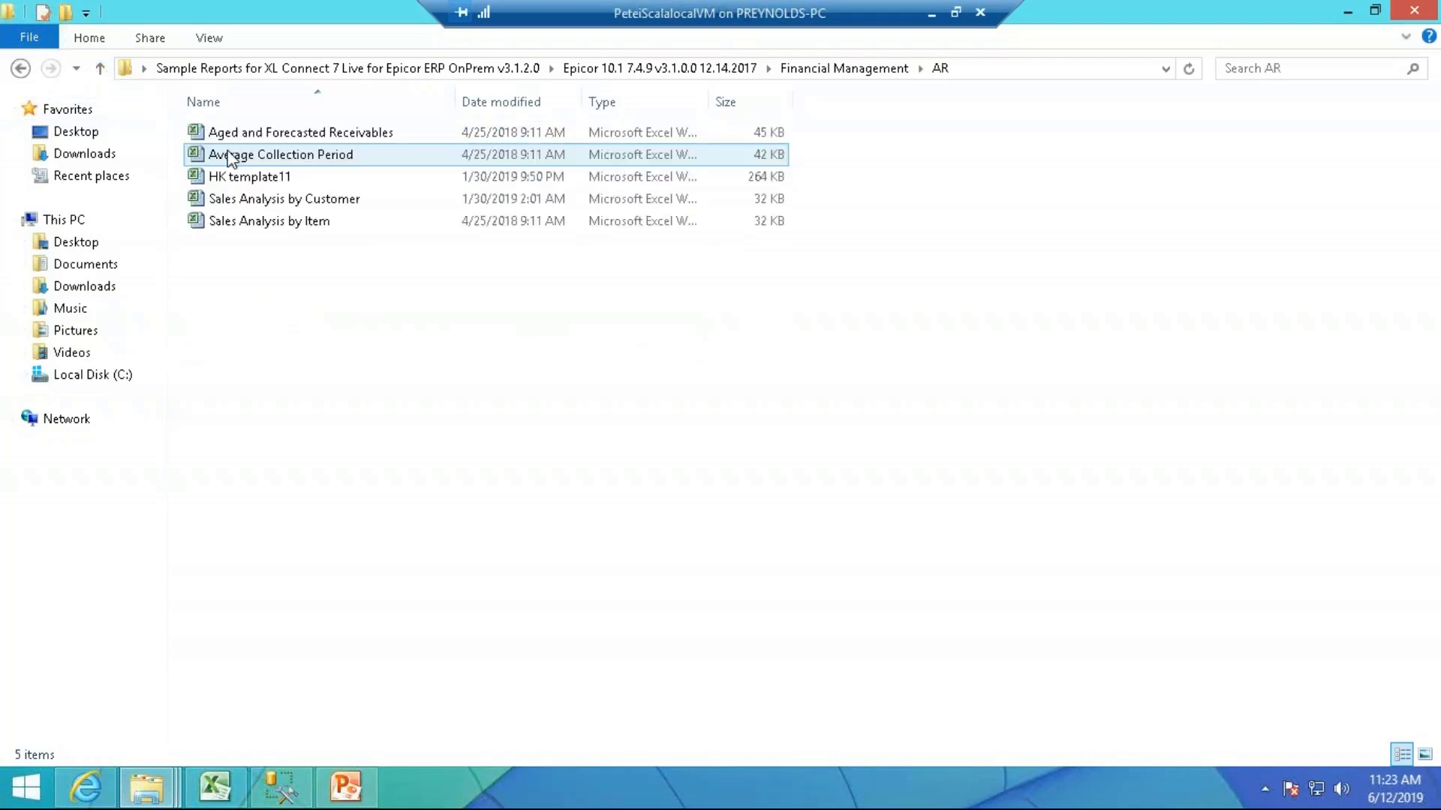
click(102, 70)
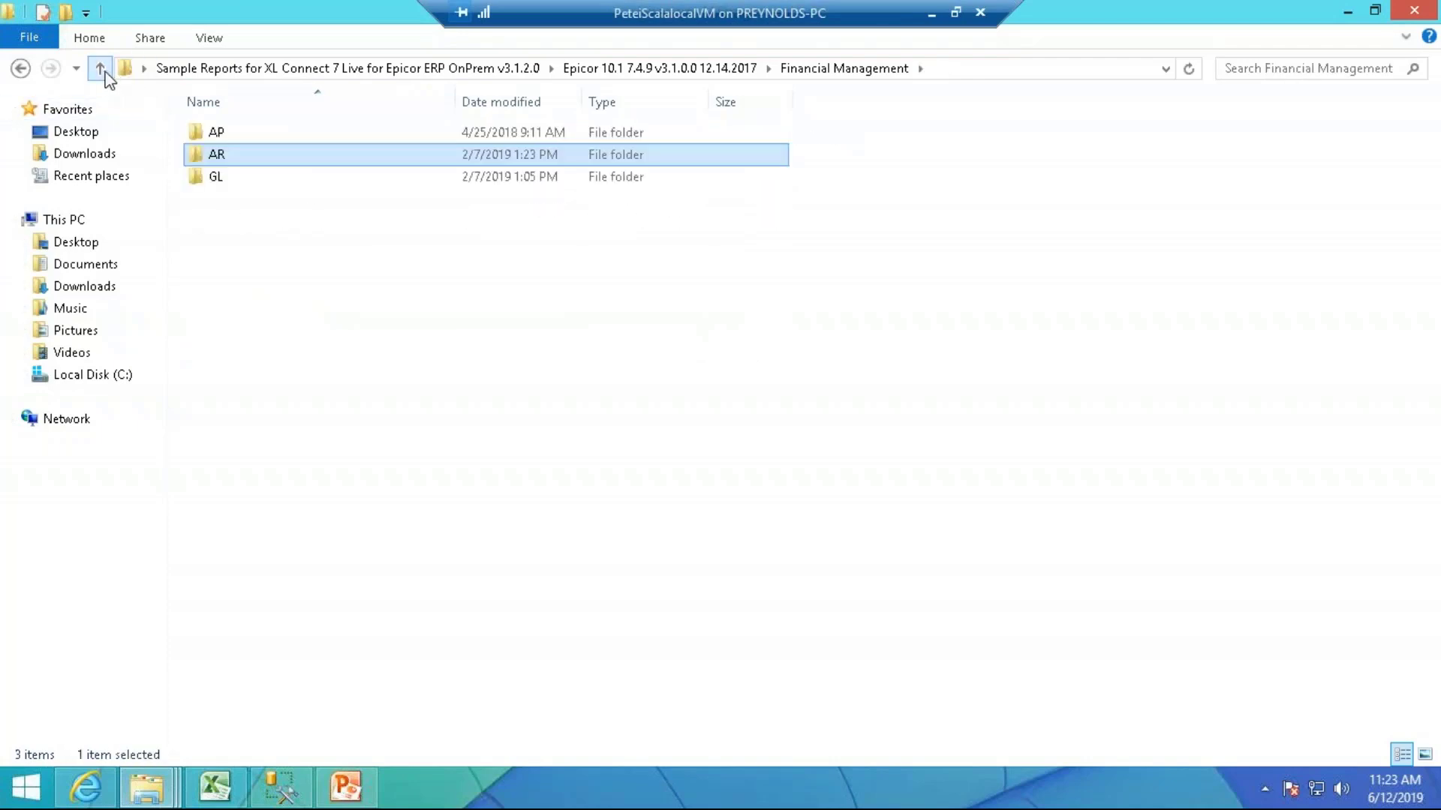
click(102, 70)
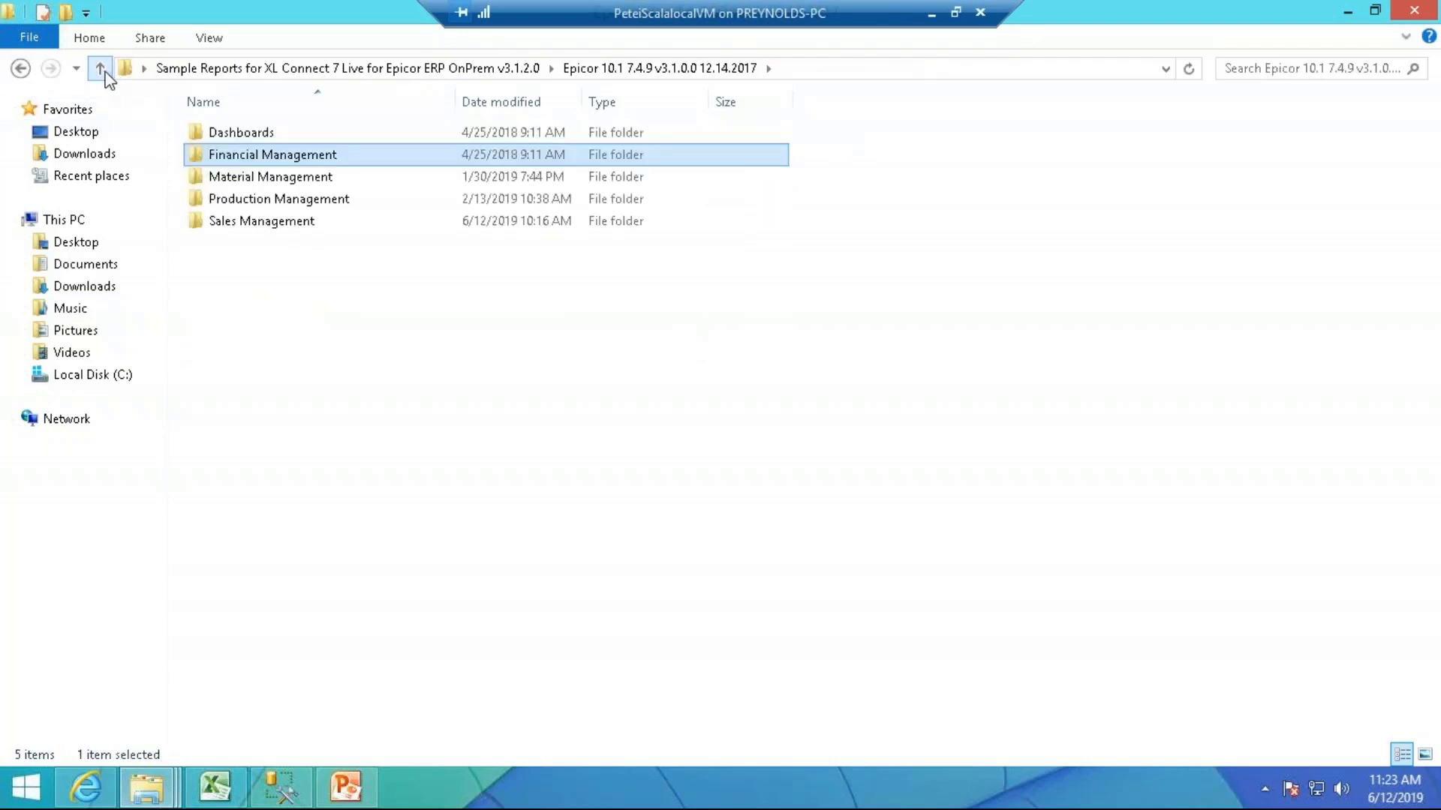
View the sample reports in the Production Management folder and return to the parent folder
double_click(230, 201)
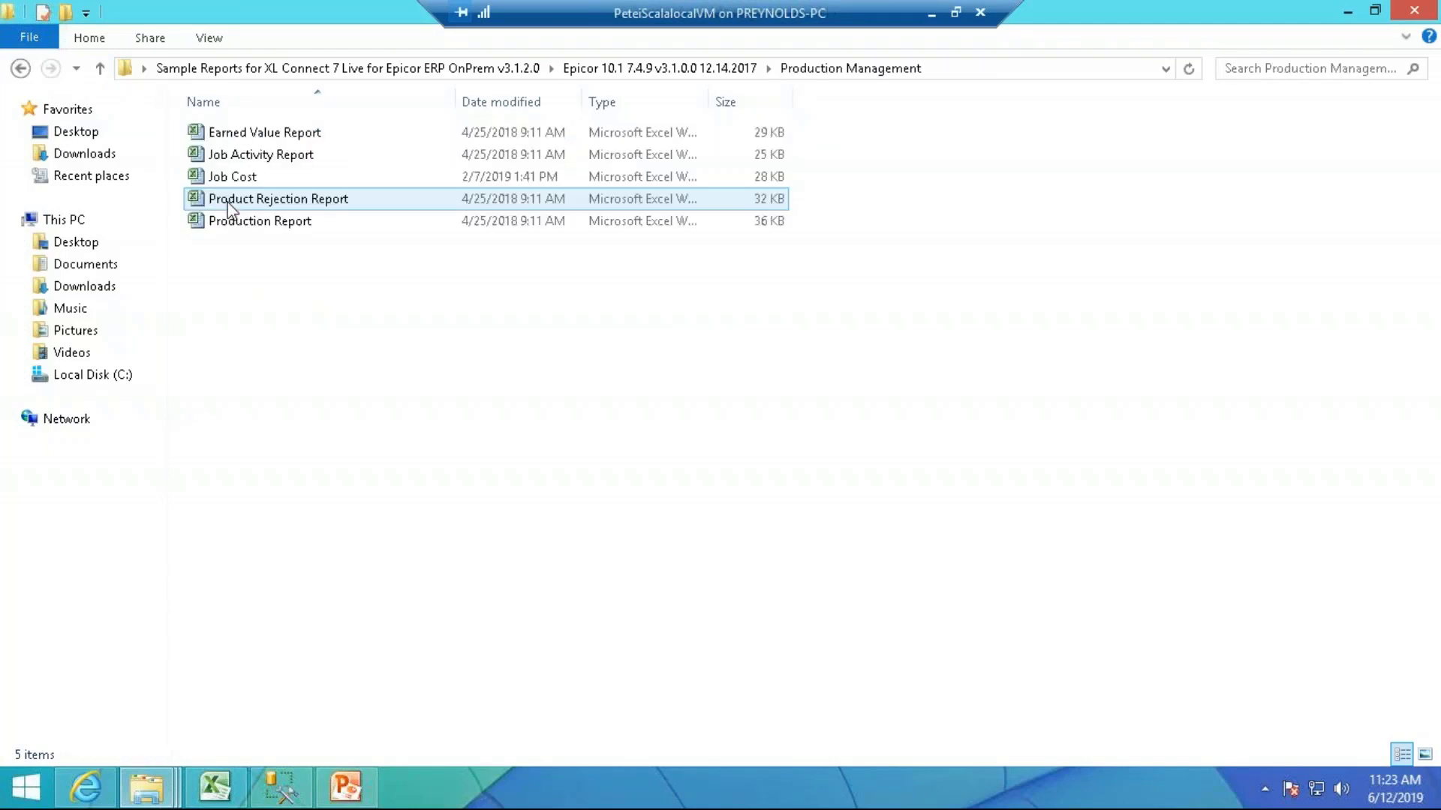
click(102, 70)
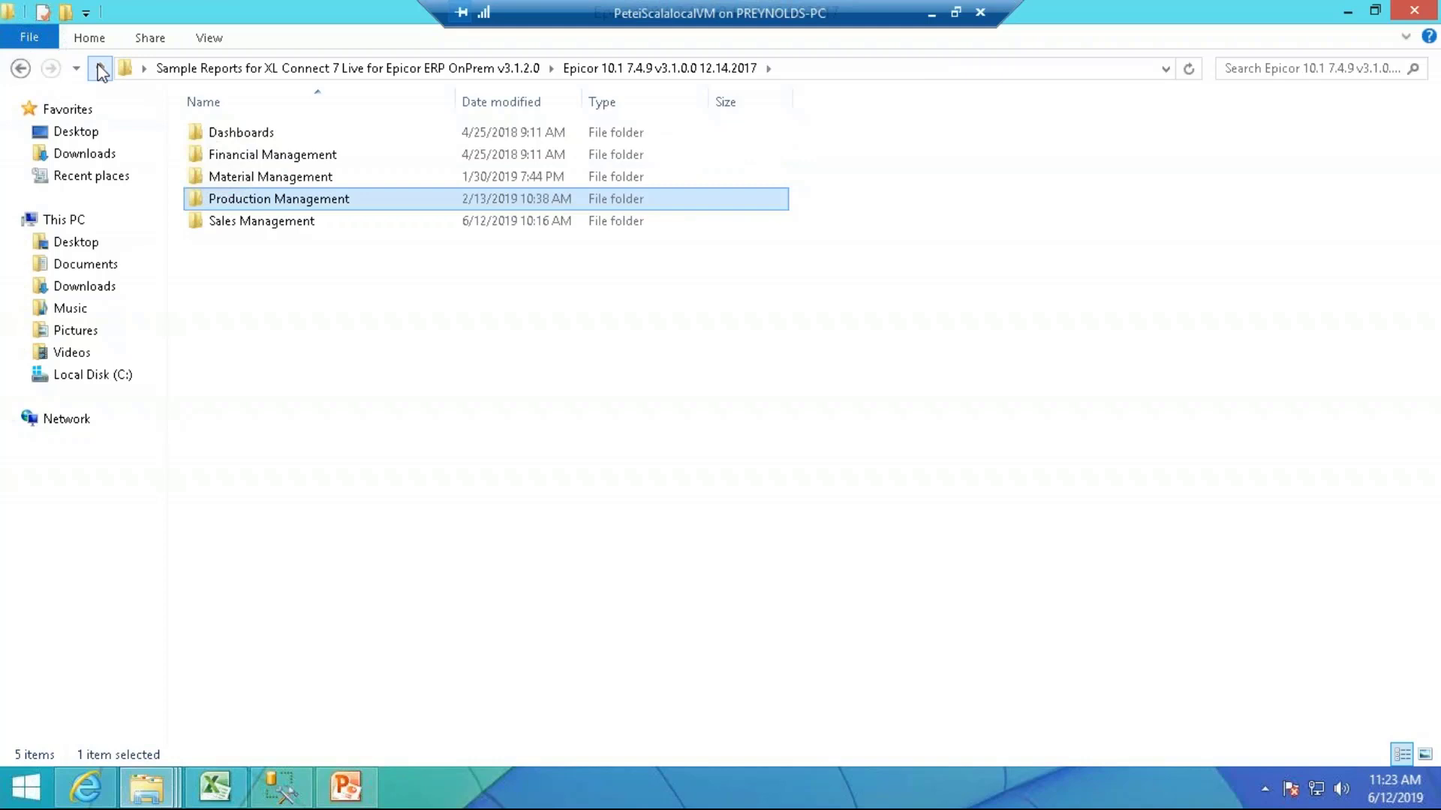
Switch back to Excel and close the Epicor Demo Rest API1 workbook without saving its changes
click(213, 789)
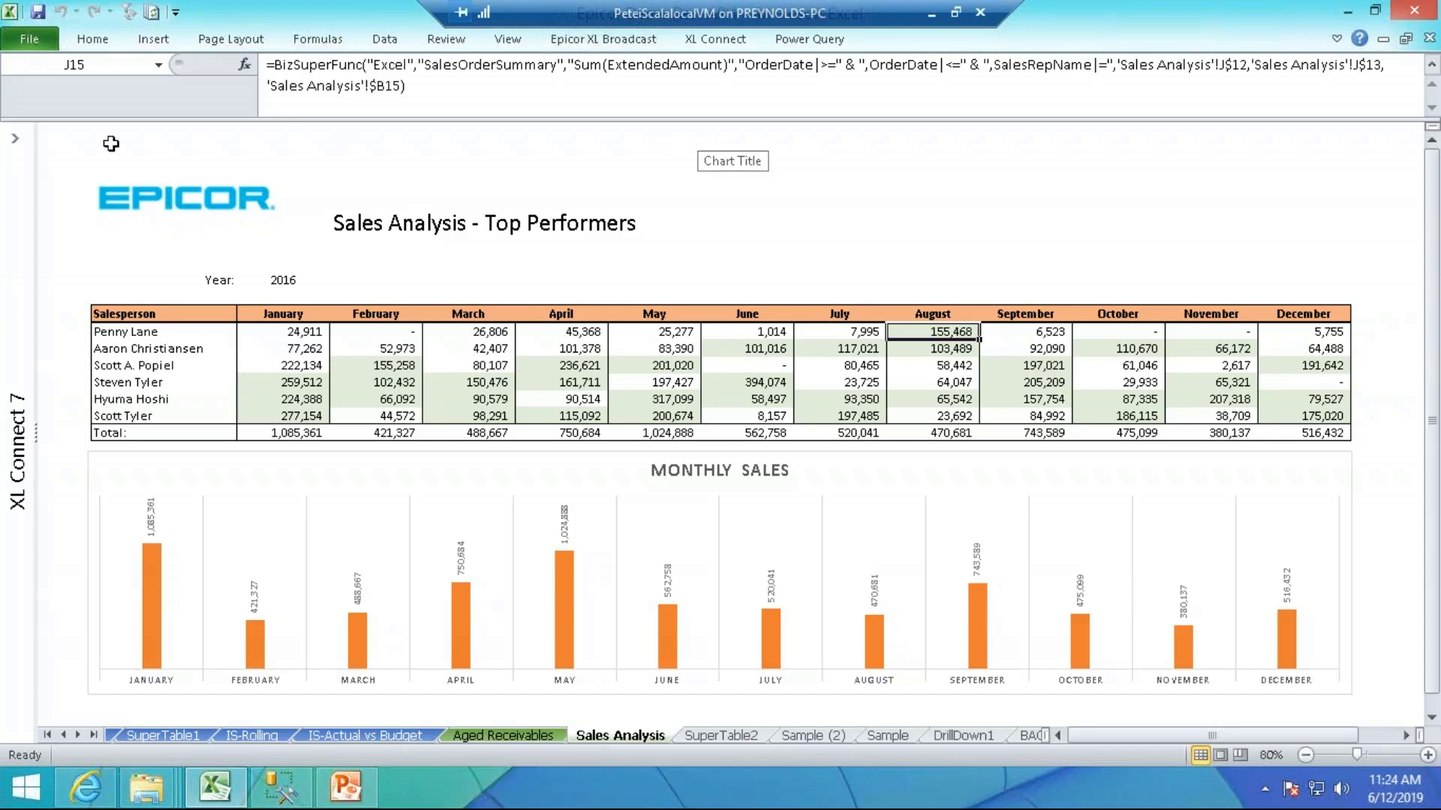
click(30, 40)
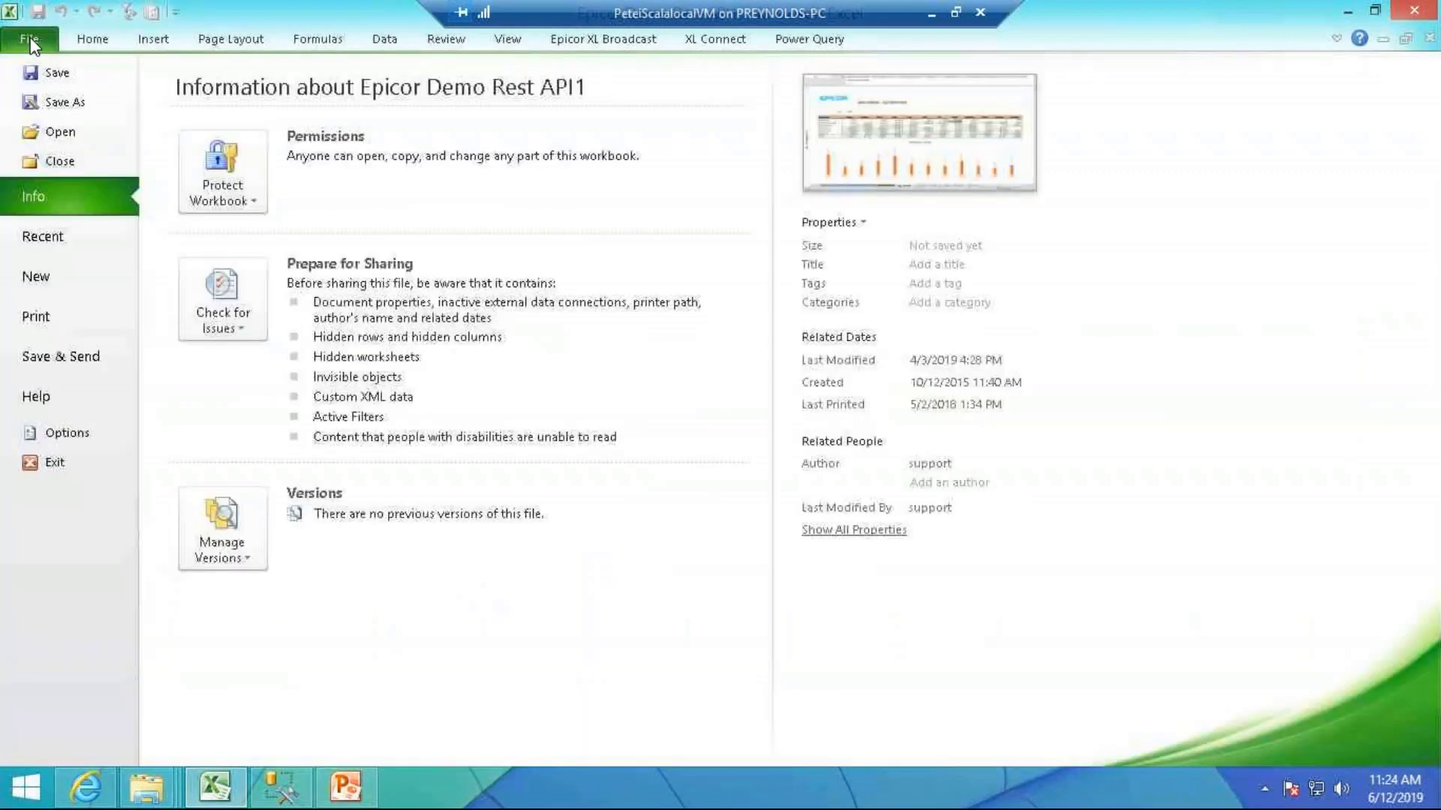
click(57, 162)
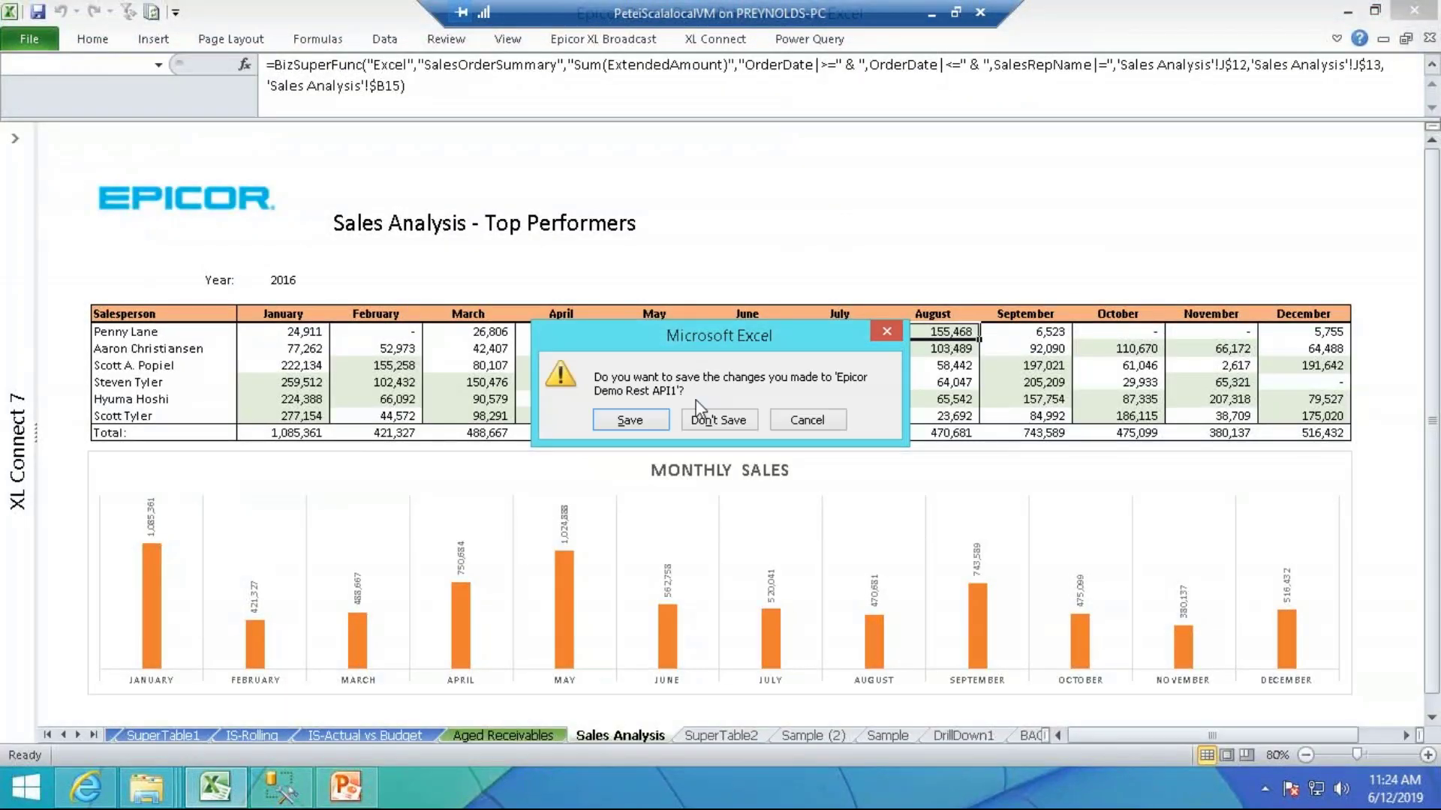
click(718, 421)
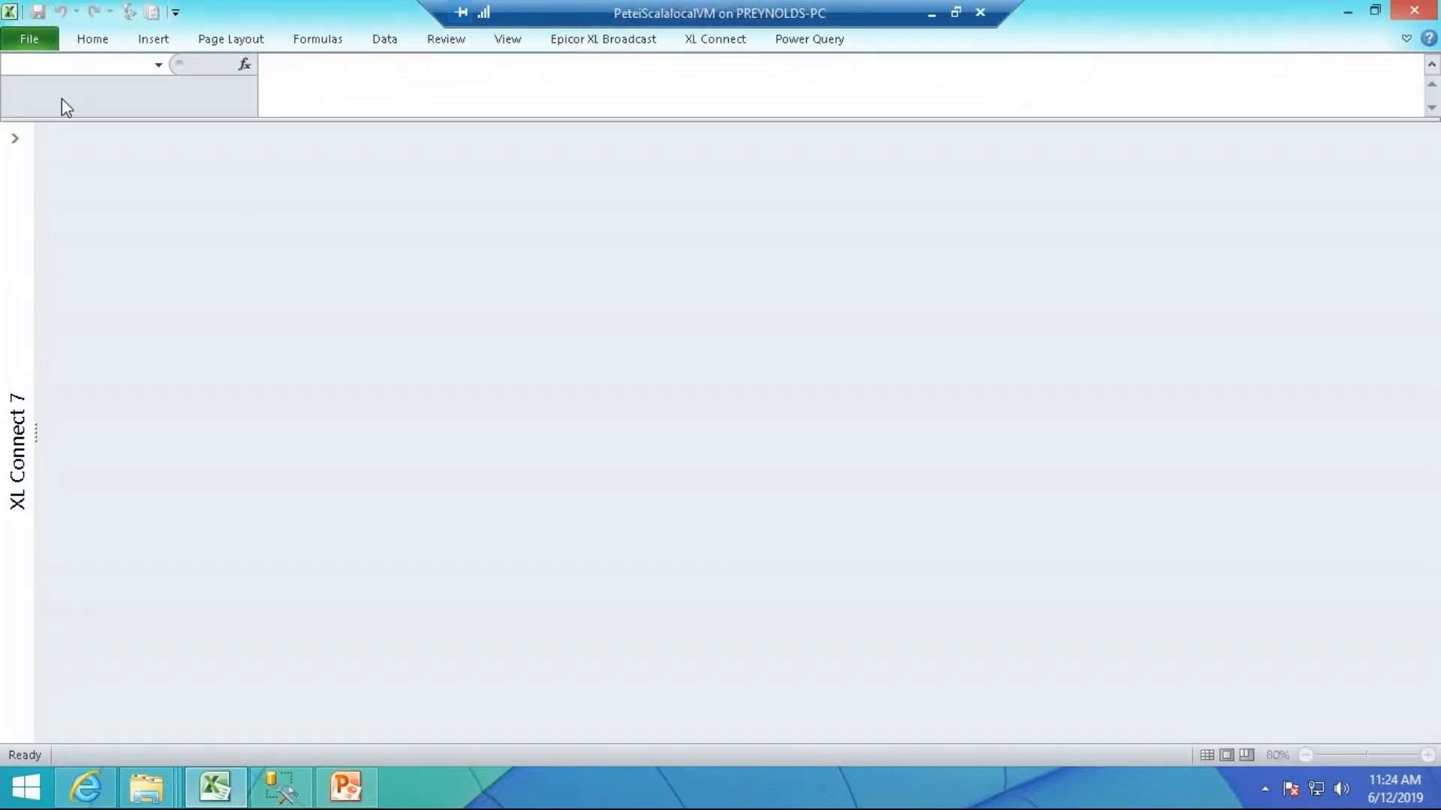
Create a new workbook from the personal template HK template 4
click(27, 43)
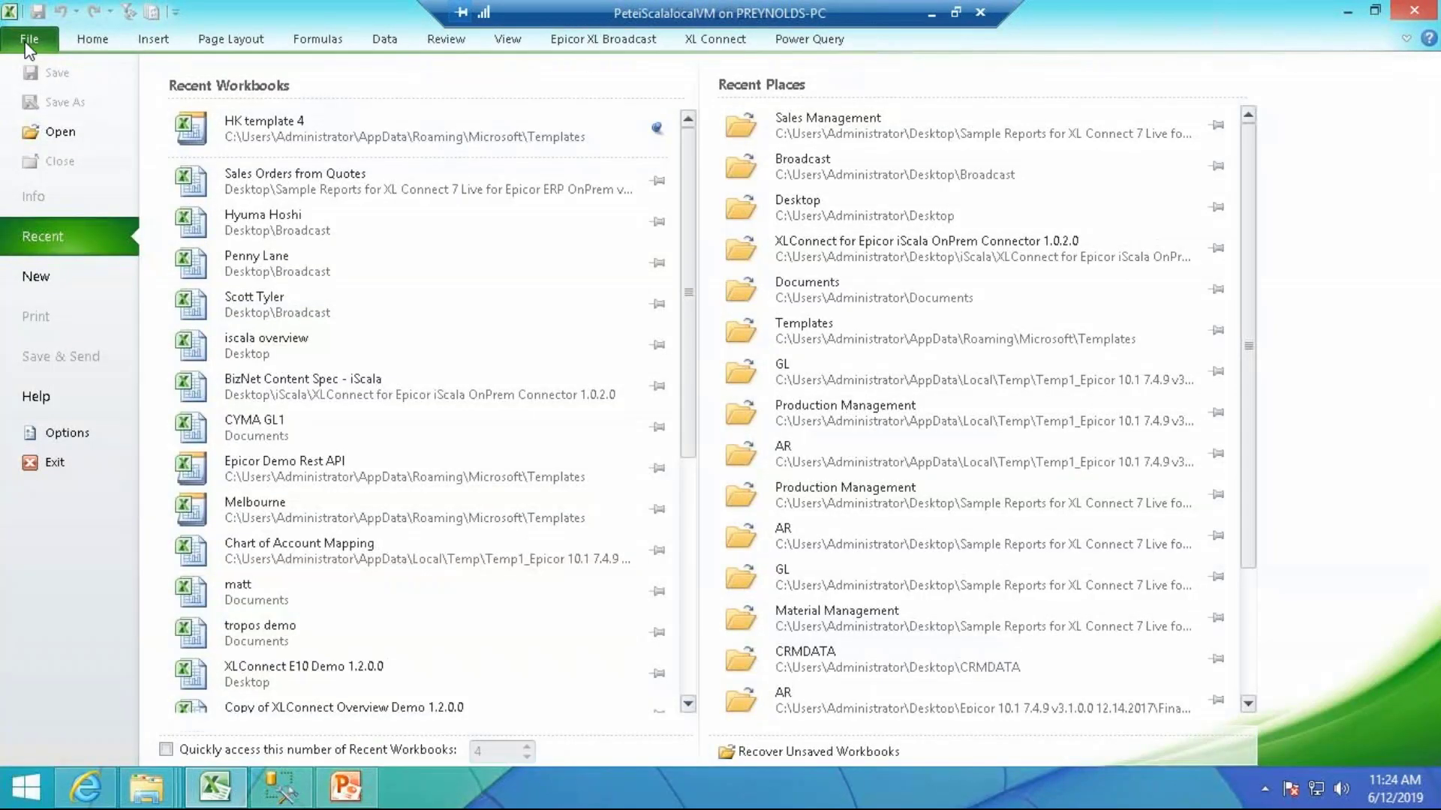
click(37, 277)
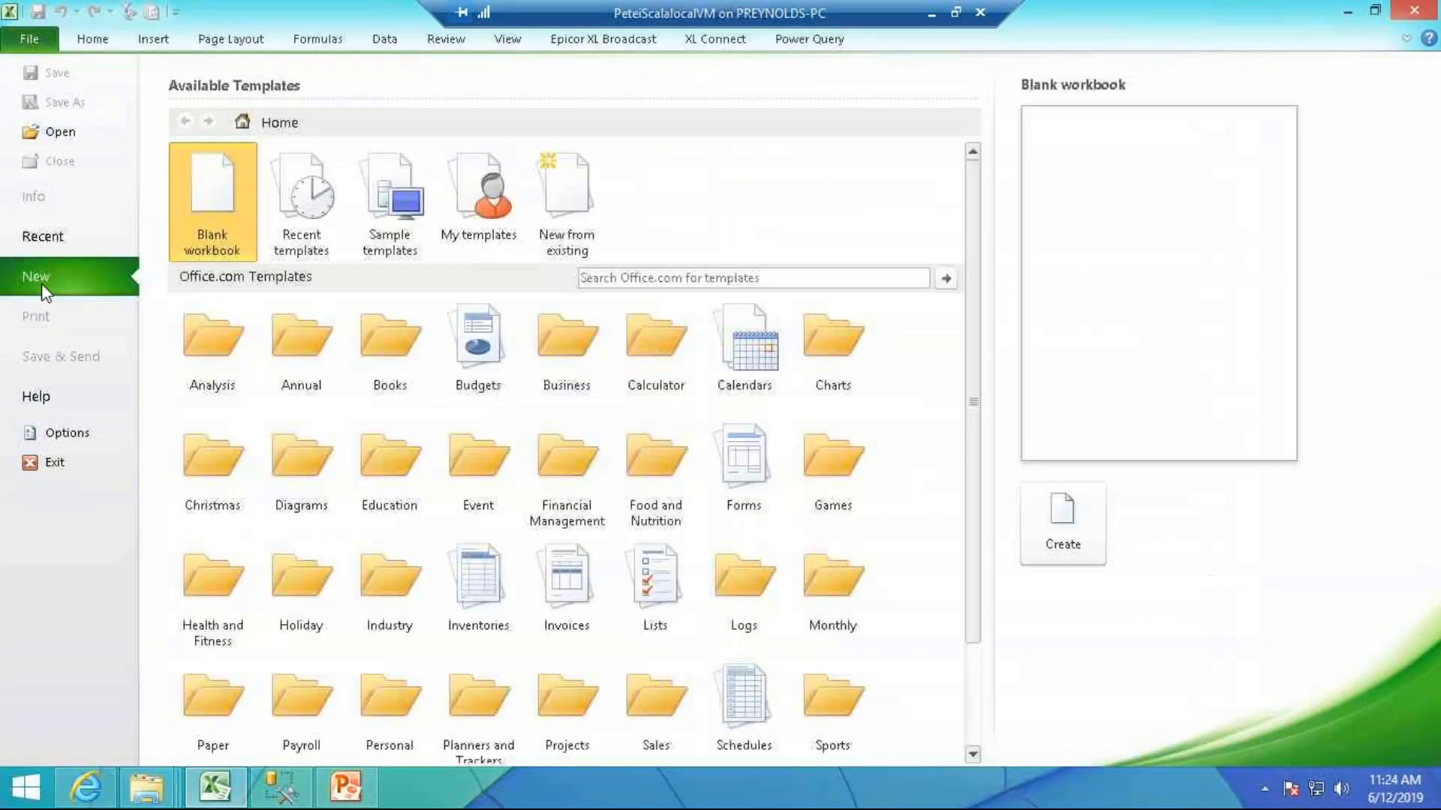
click(476, 201)
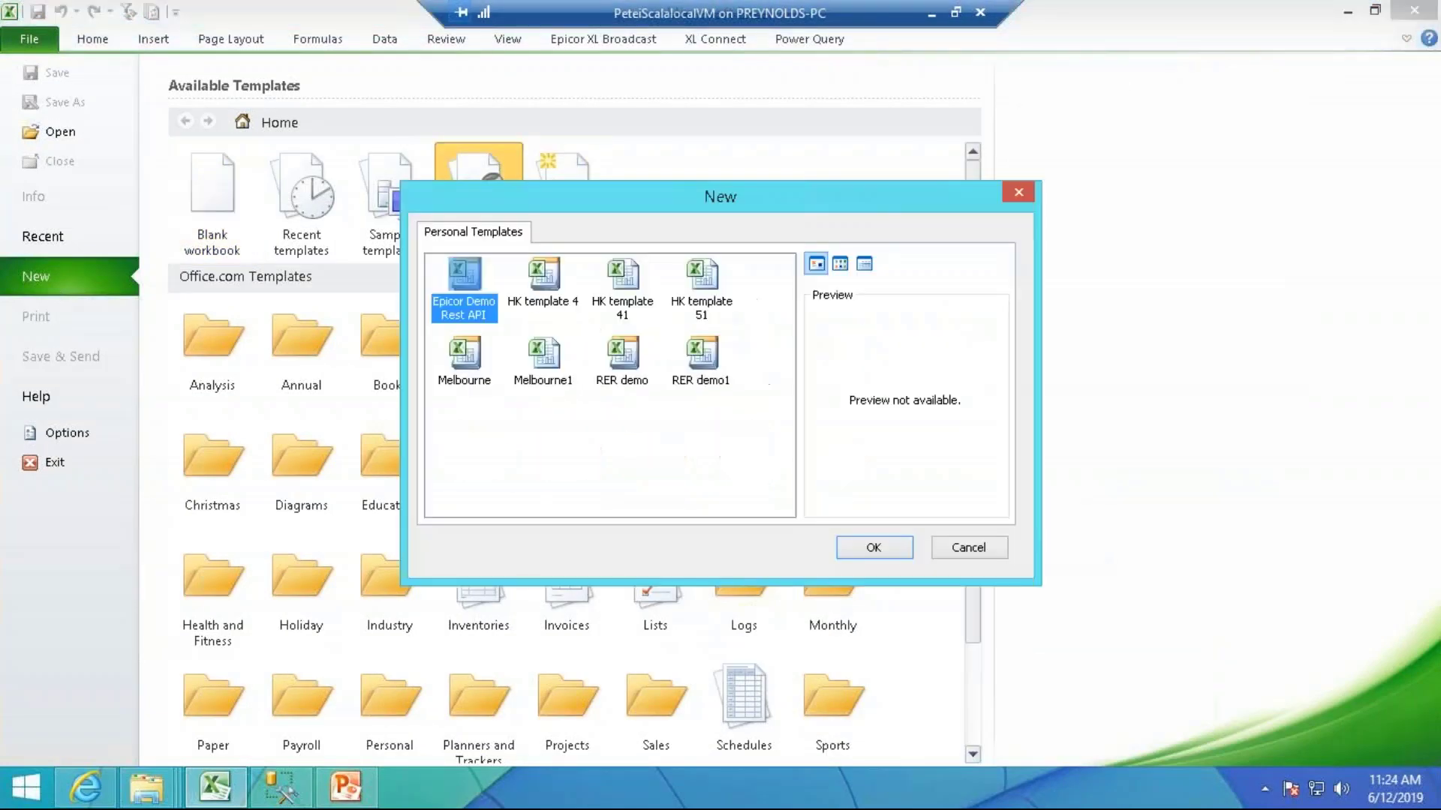
double_click(543, 293)
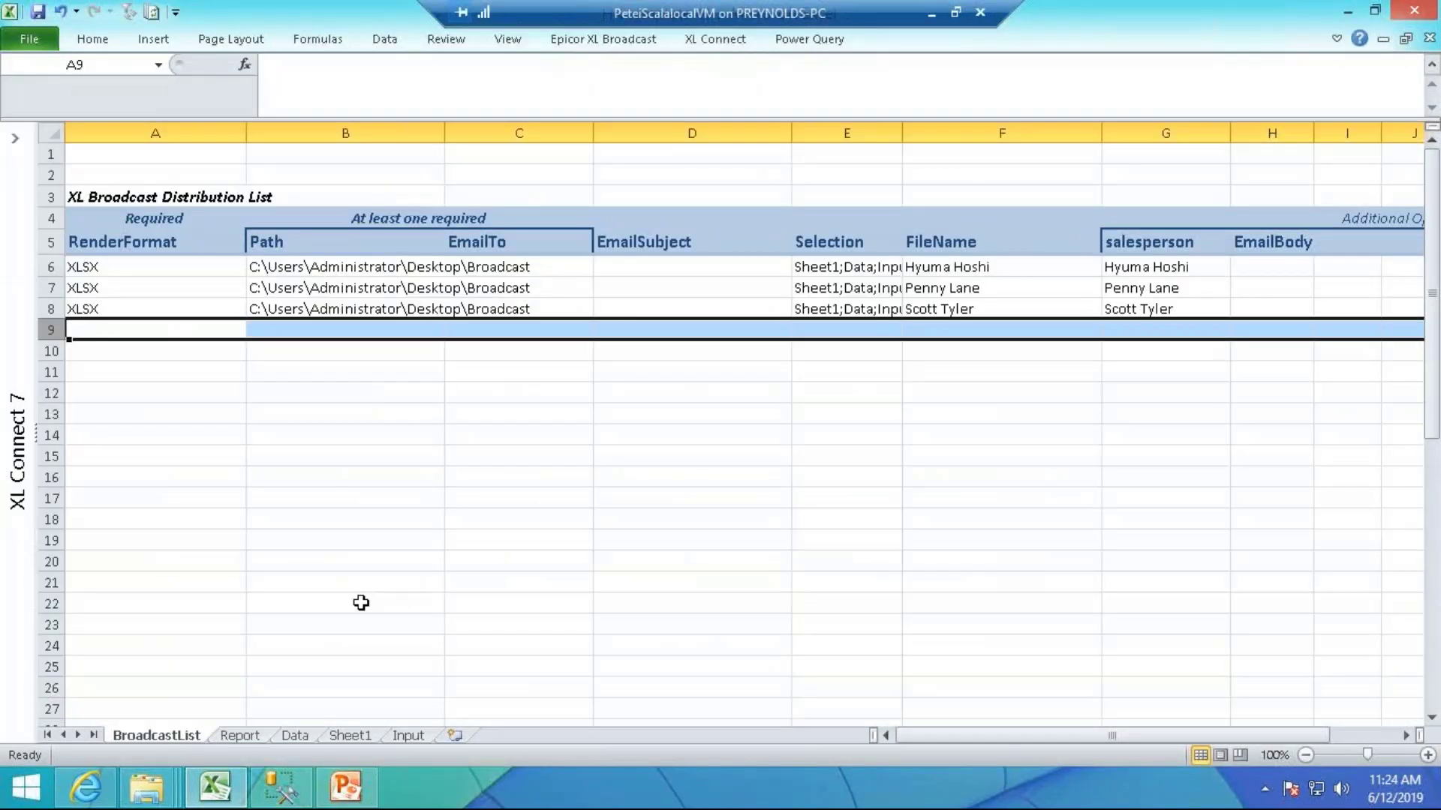
Refresh the workbook data with XL Connect from the Report worksheet and dismiss the summary
click(242, 736)
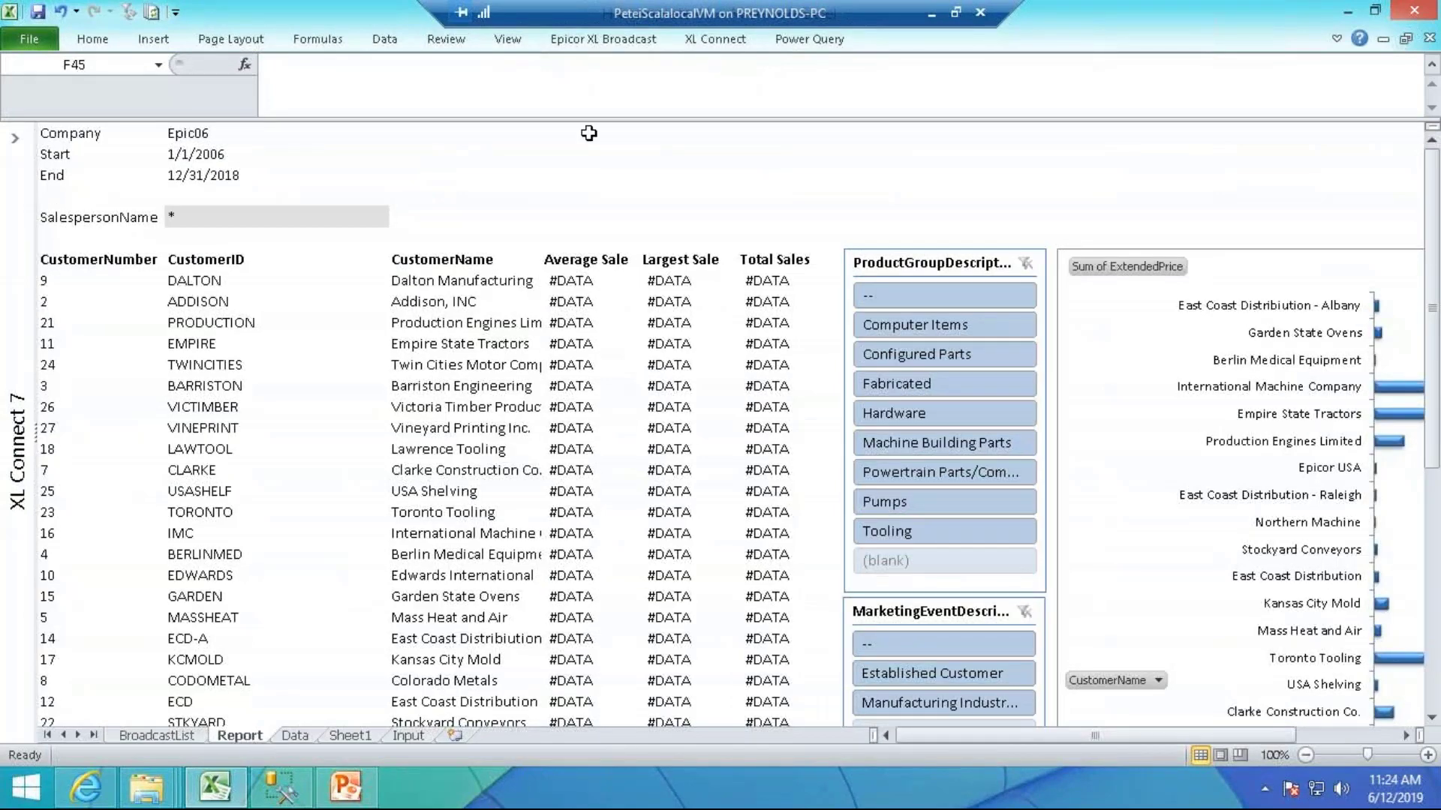
click(720, 40)
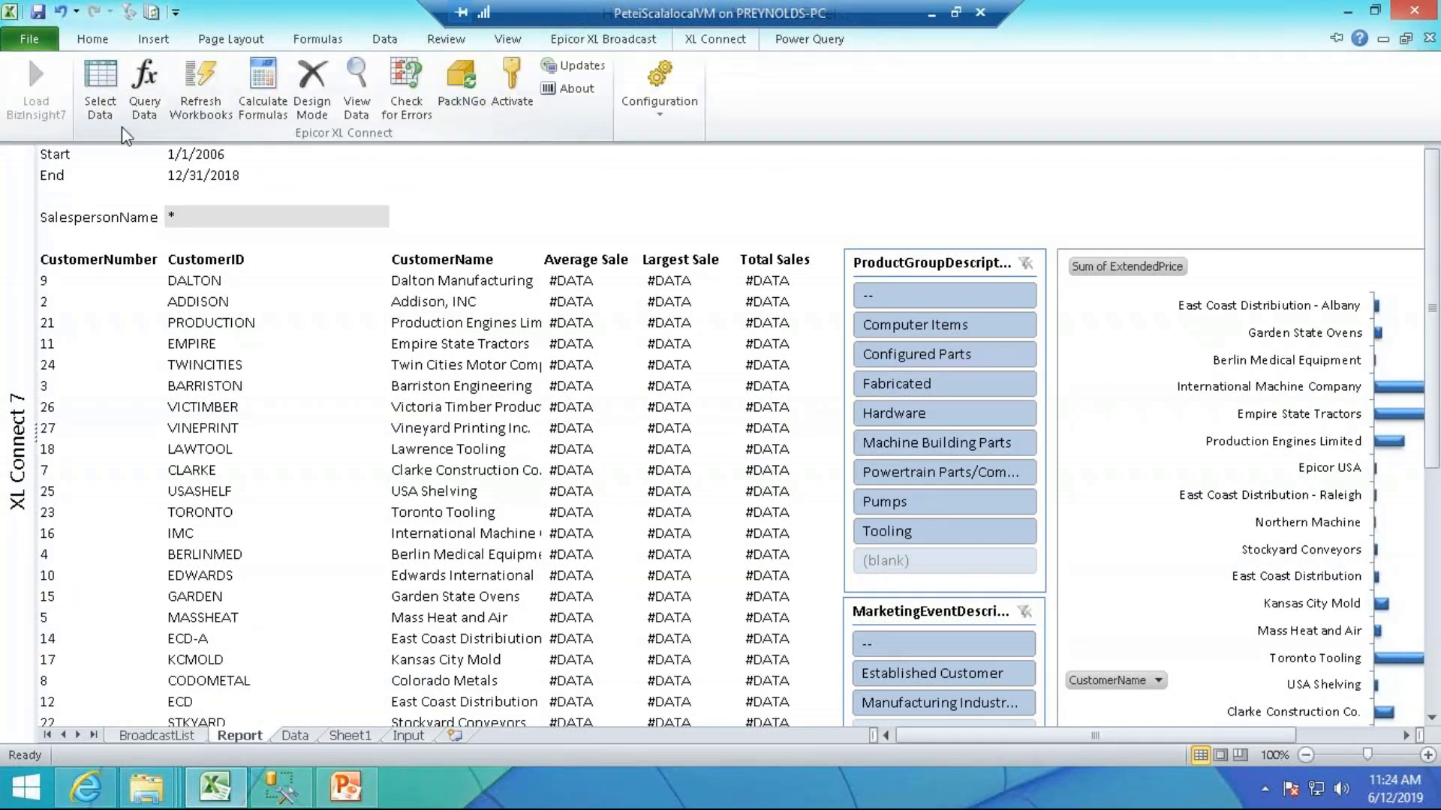
click(201, 90)
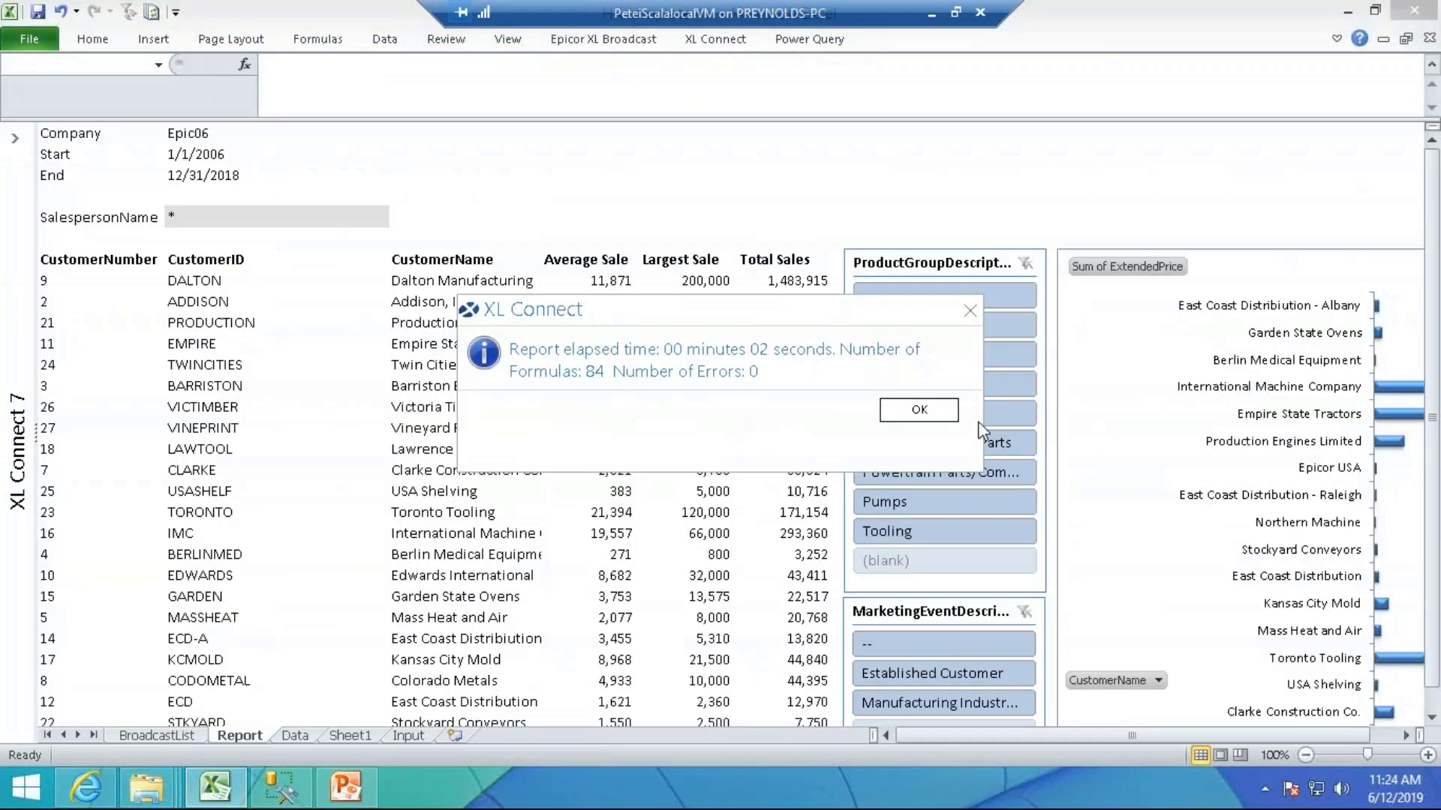
click(942, 411)
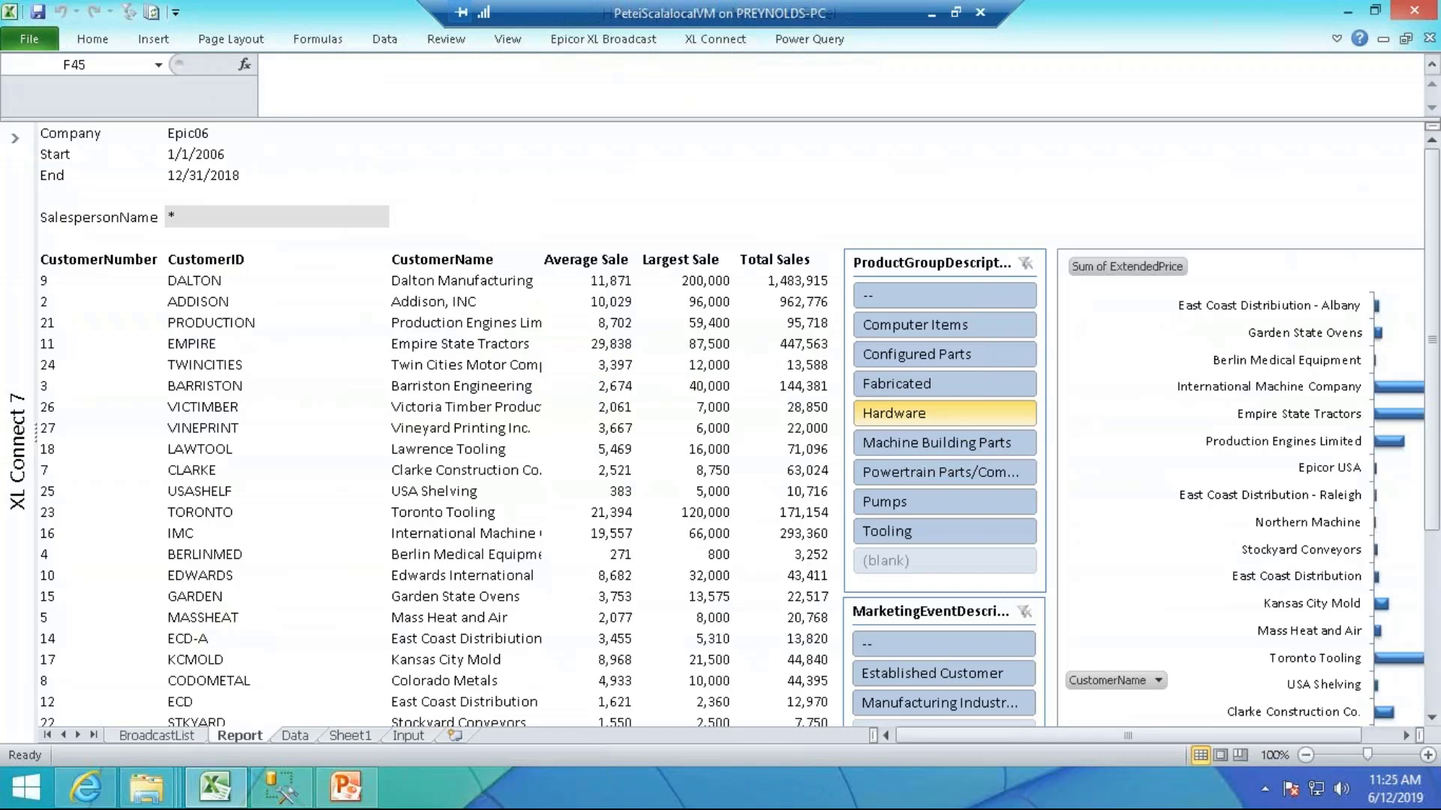
Filter the chart to the first listed salesperson and examine the average, largest and total sales formulas for Edwards International
click(1307, 756)
click(1306, 756)
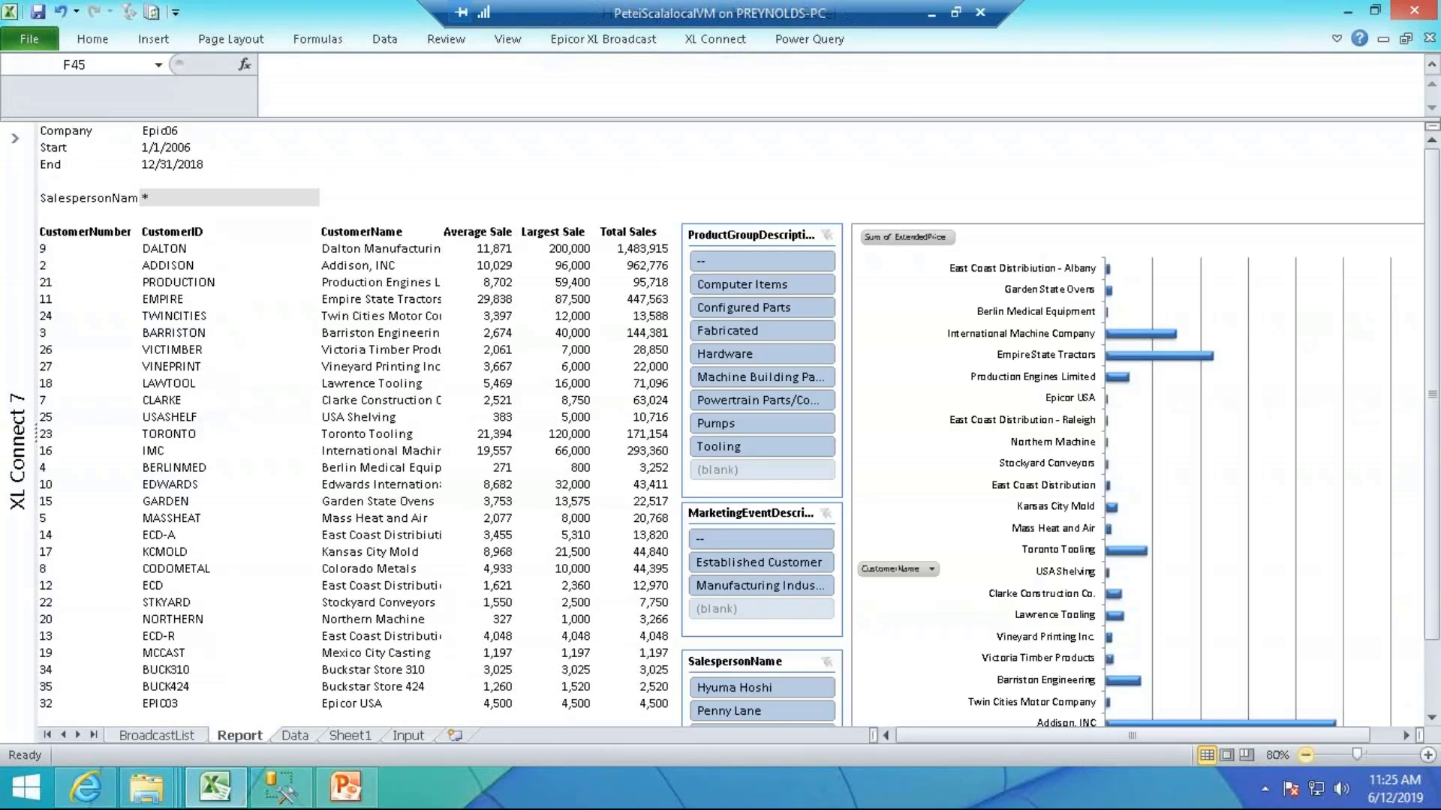
click(1307, 755)
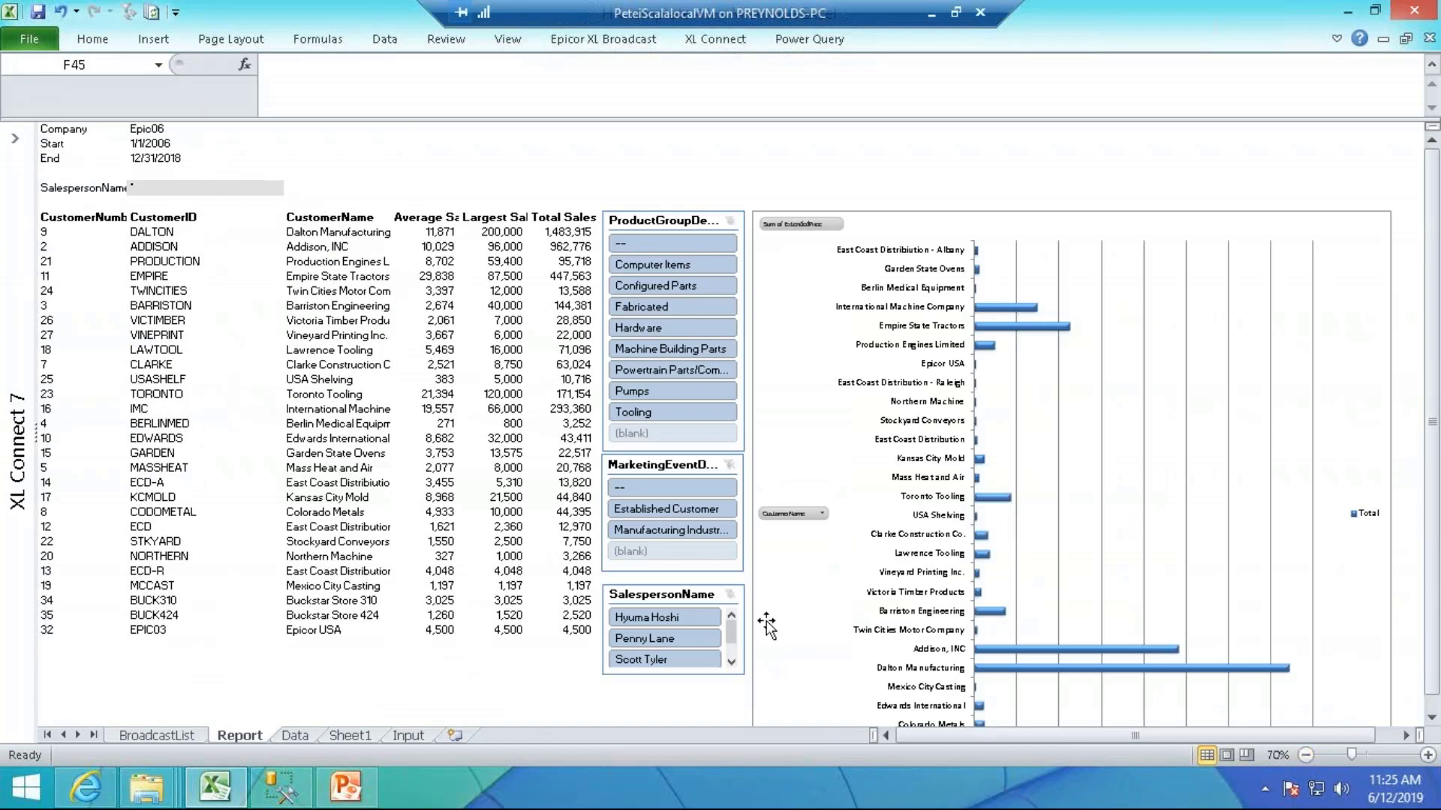
click(659, 615)
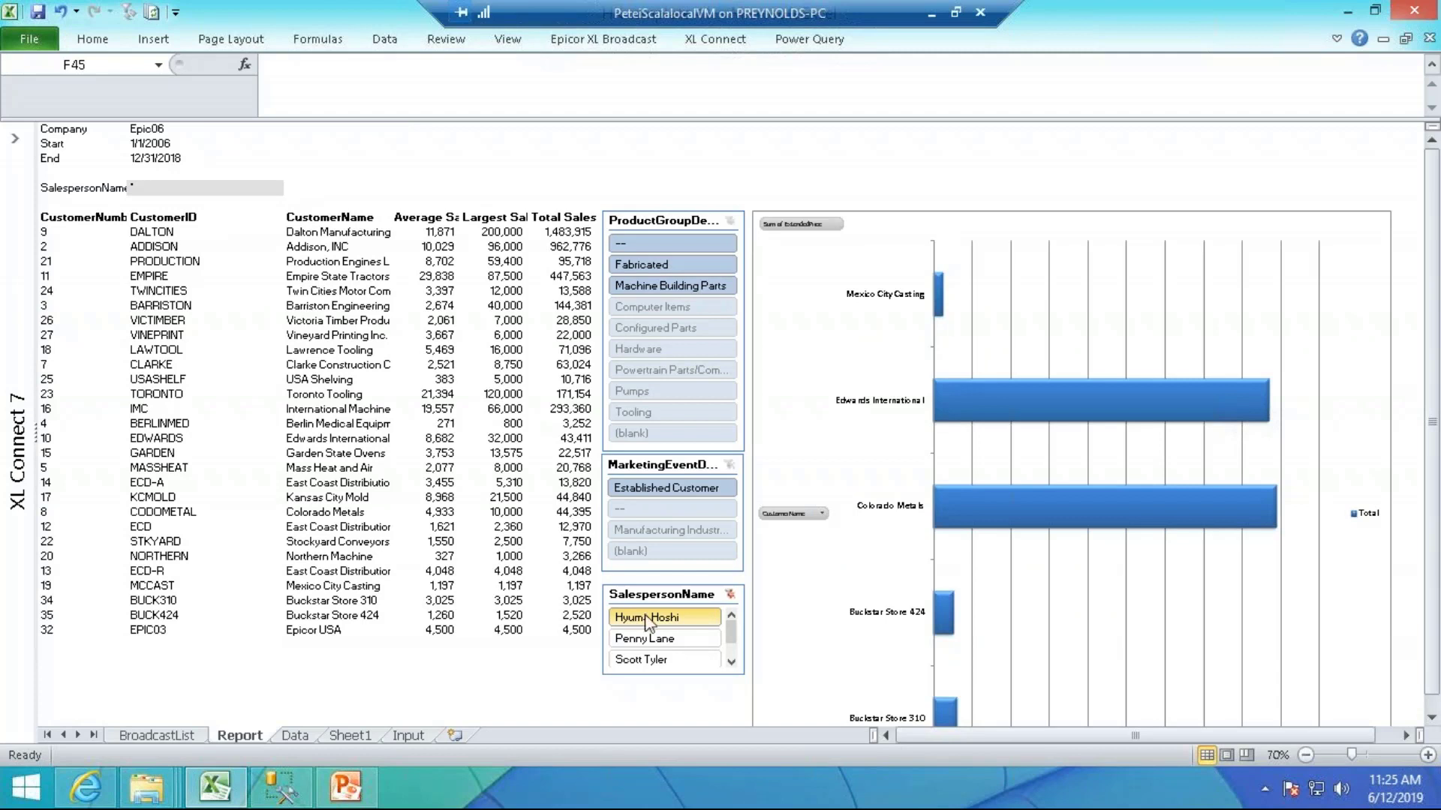
click(441, 443)
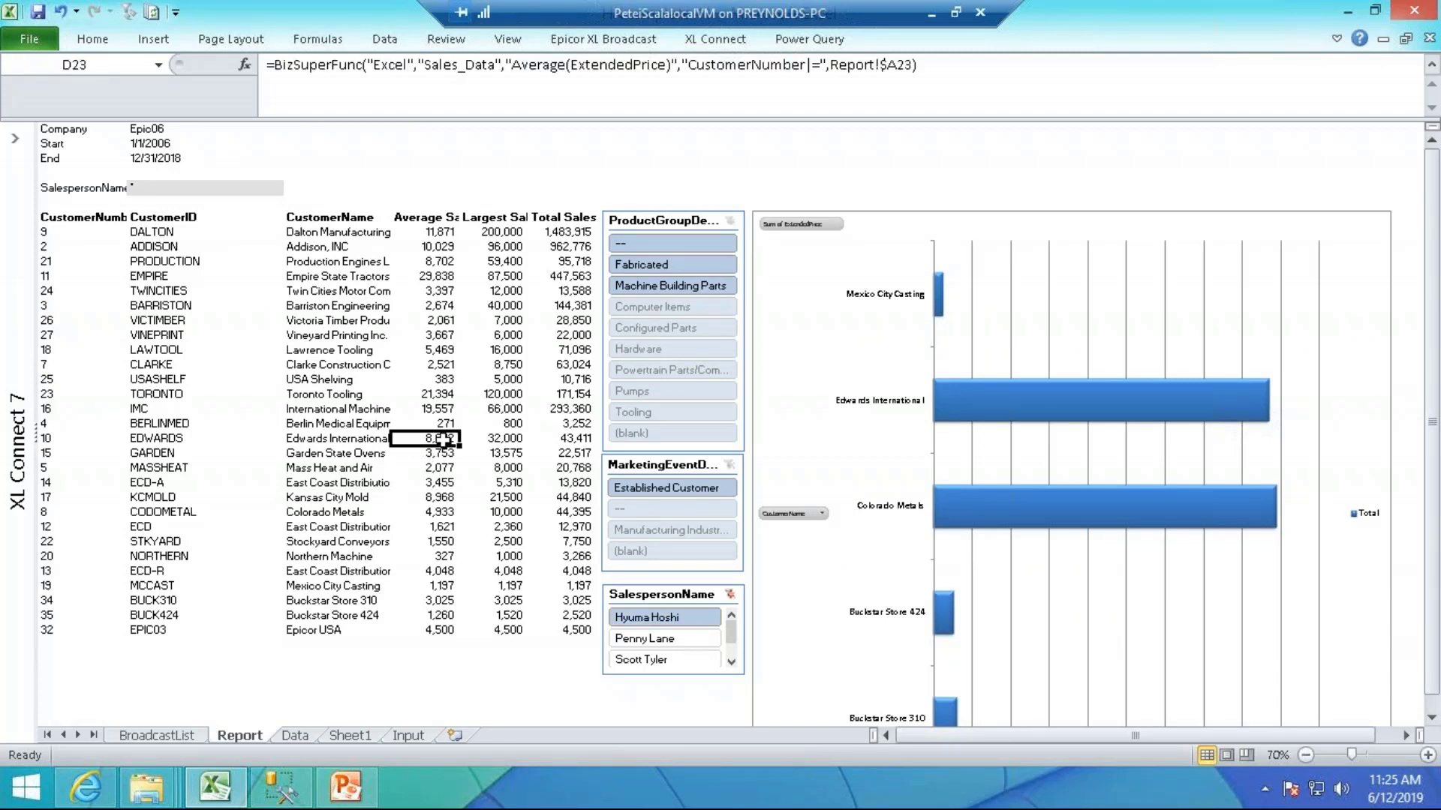
click(516, 442)
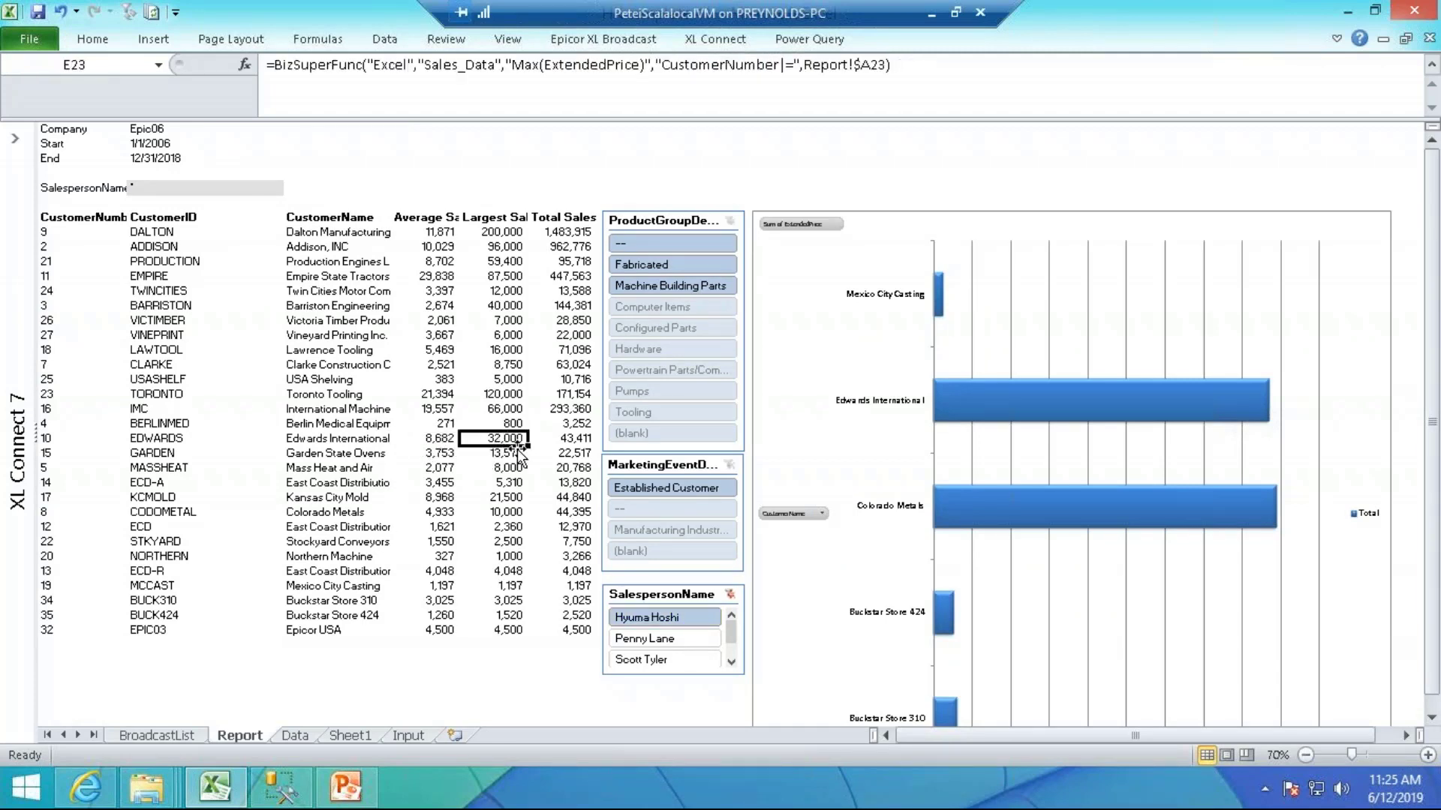
click(574, 437)
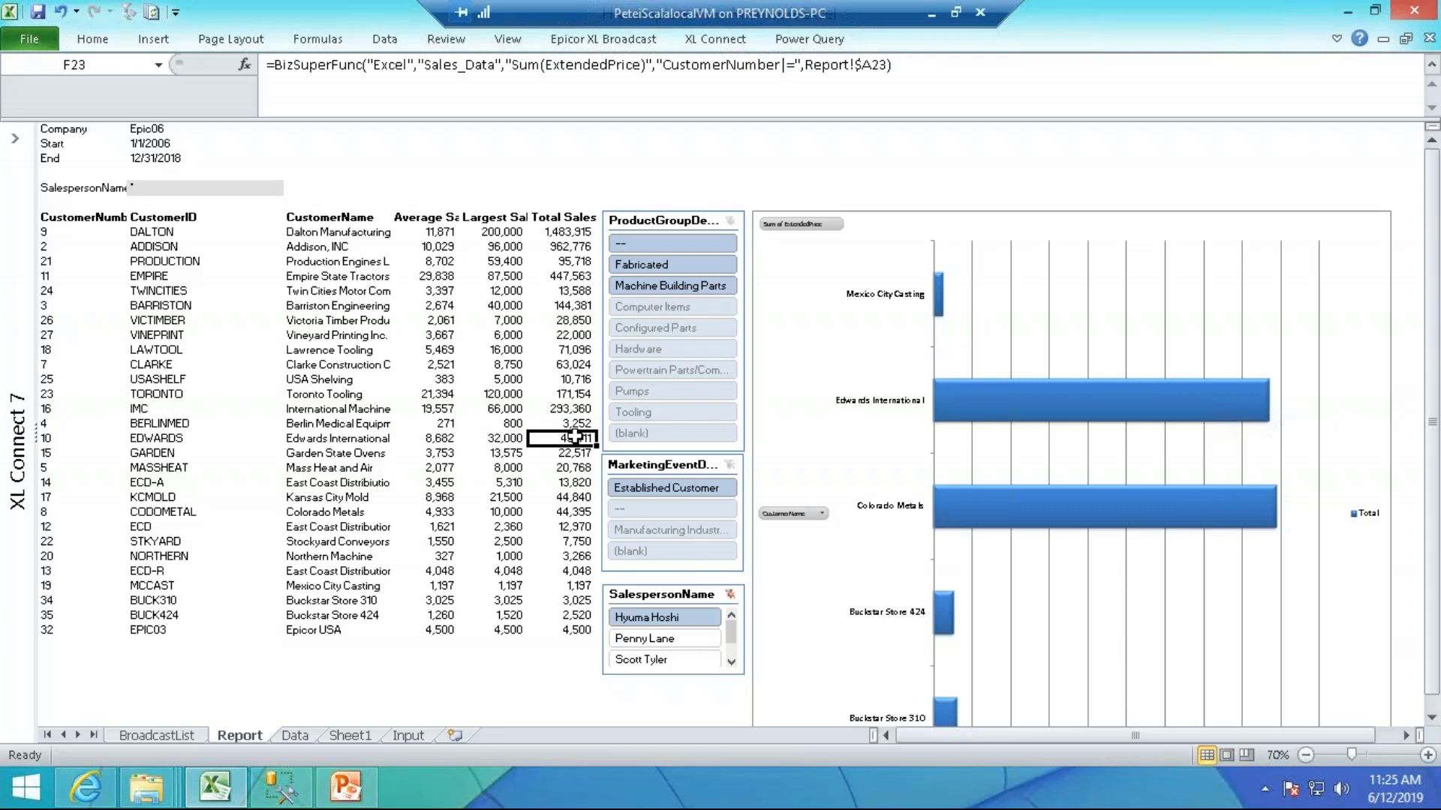
Drill down on Edwards International's largest sale into a SuperTable and fit the Part column to its contents
click(496, 442)
right_click(499, 441)
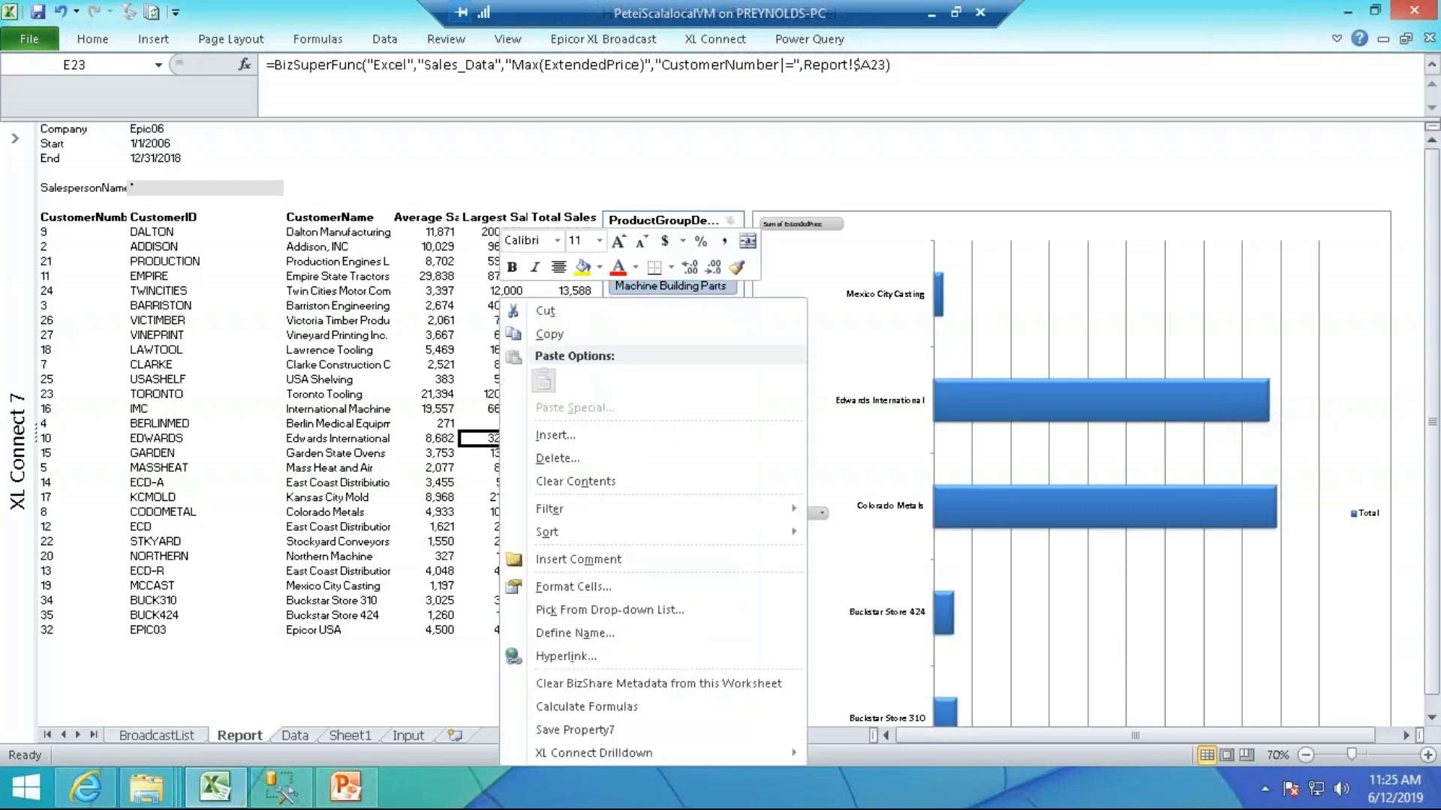
mouse_move(636, 754)
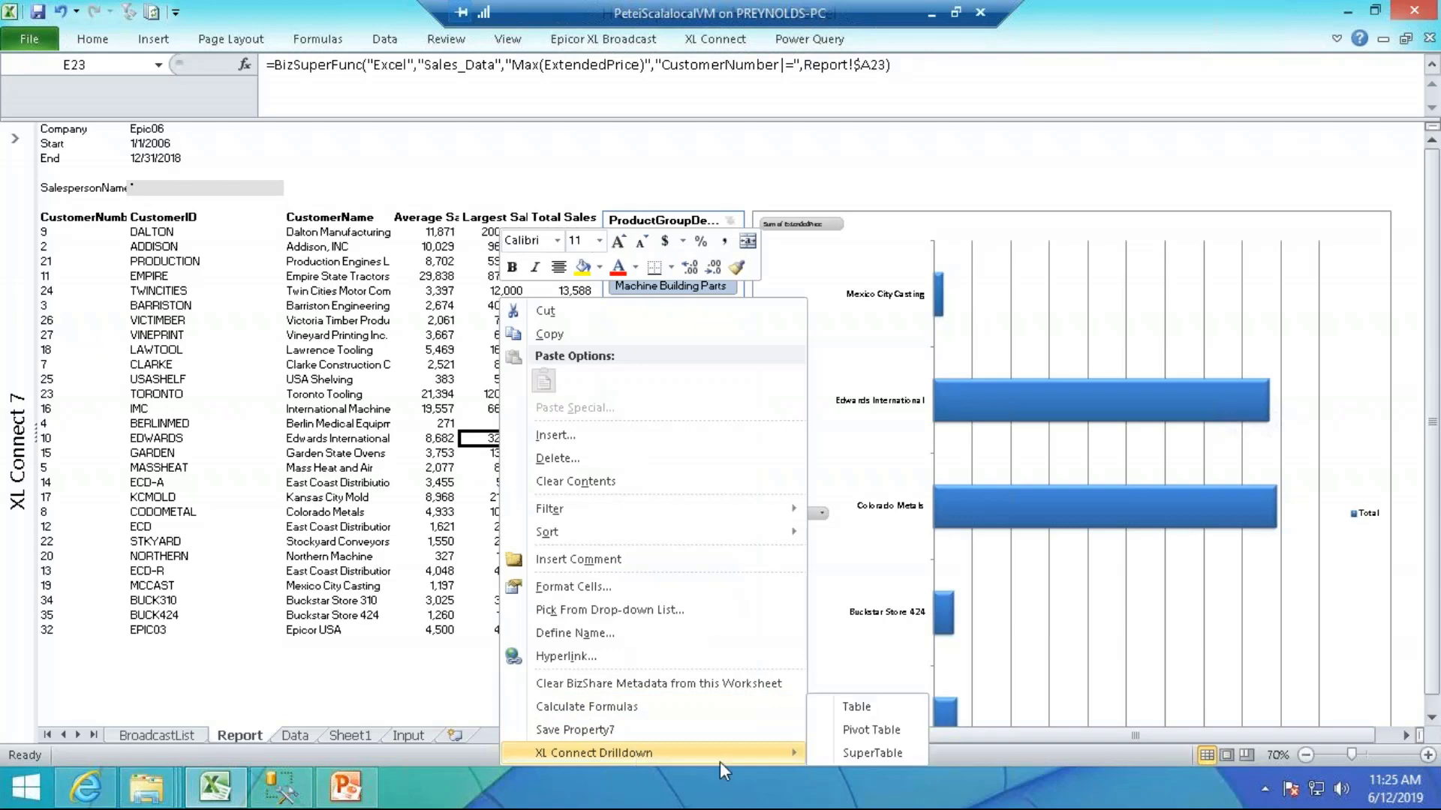
click(884, 754)
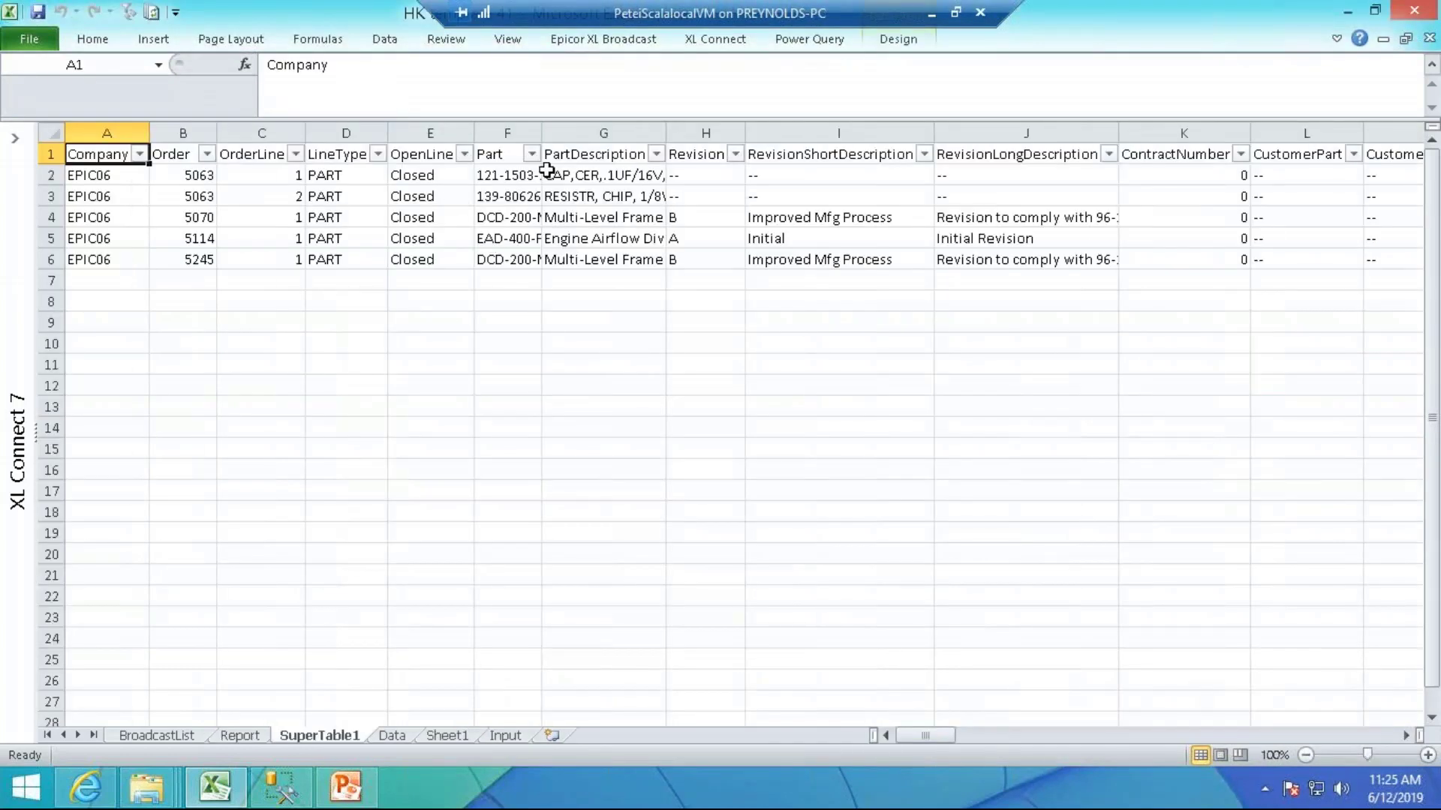
double_click(543, 130)
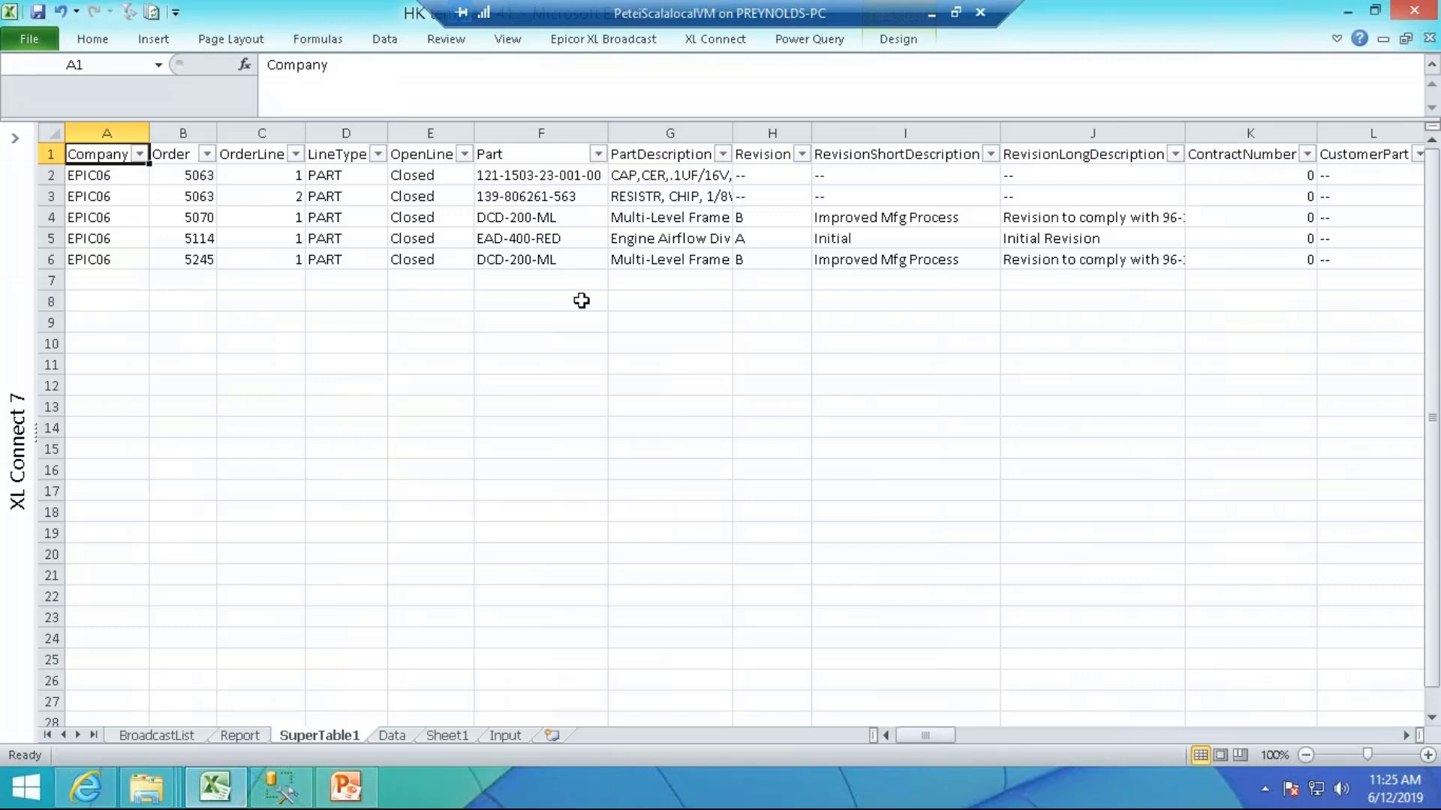
On the Report worksheet, filter the chart by the second listed salesperson and the Fabricated product group, and clear both filters
click(239, 737)
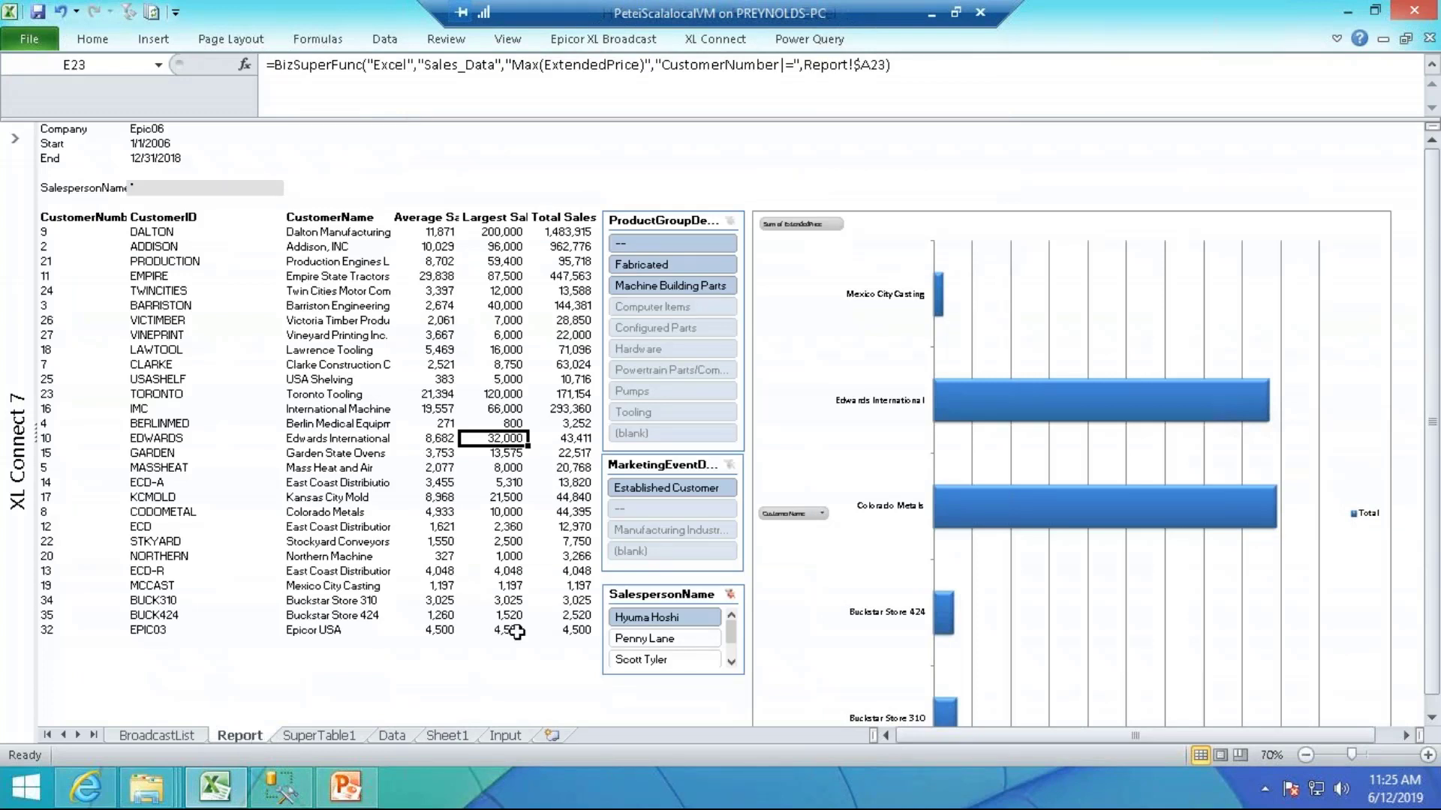
click(664, 638)
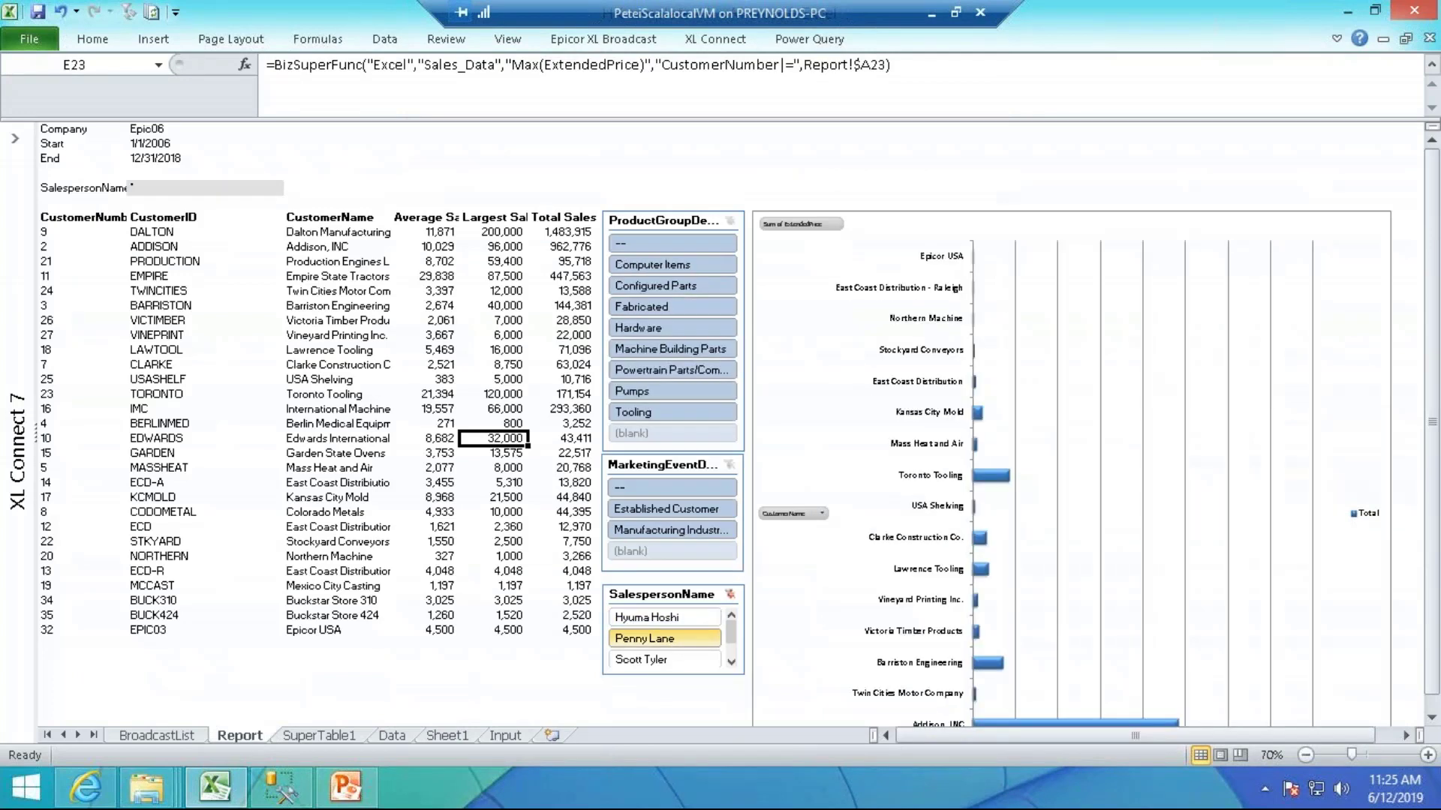
click(677, 306)
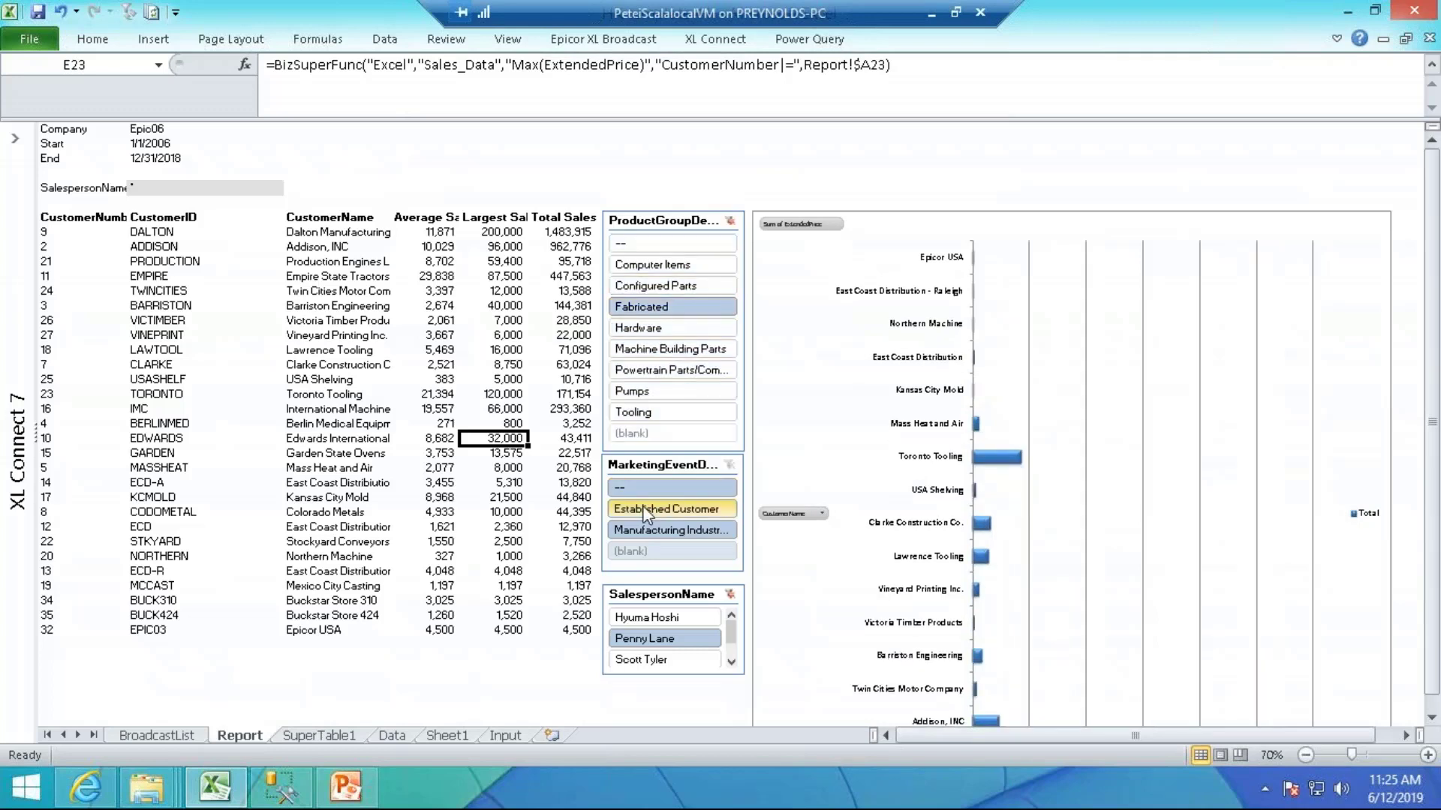
click(731, 594)
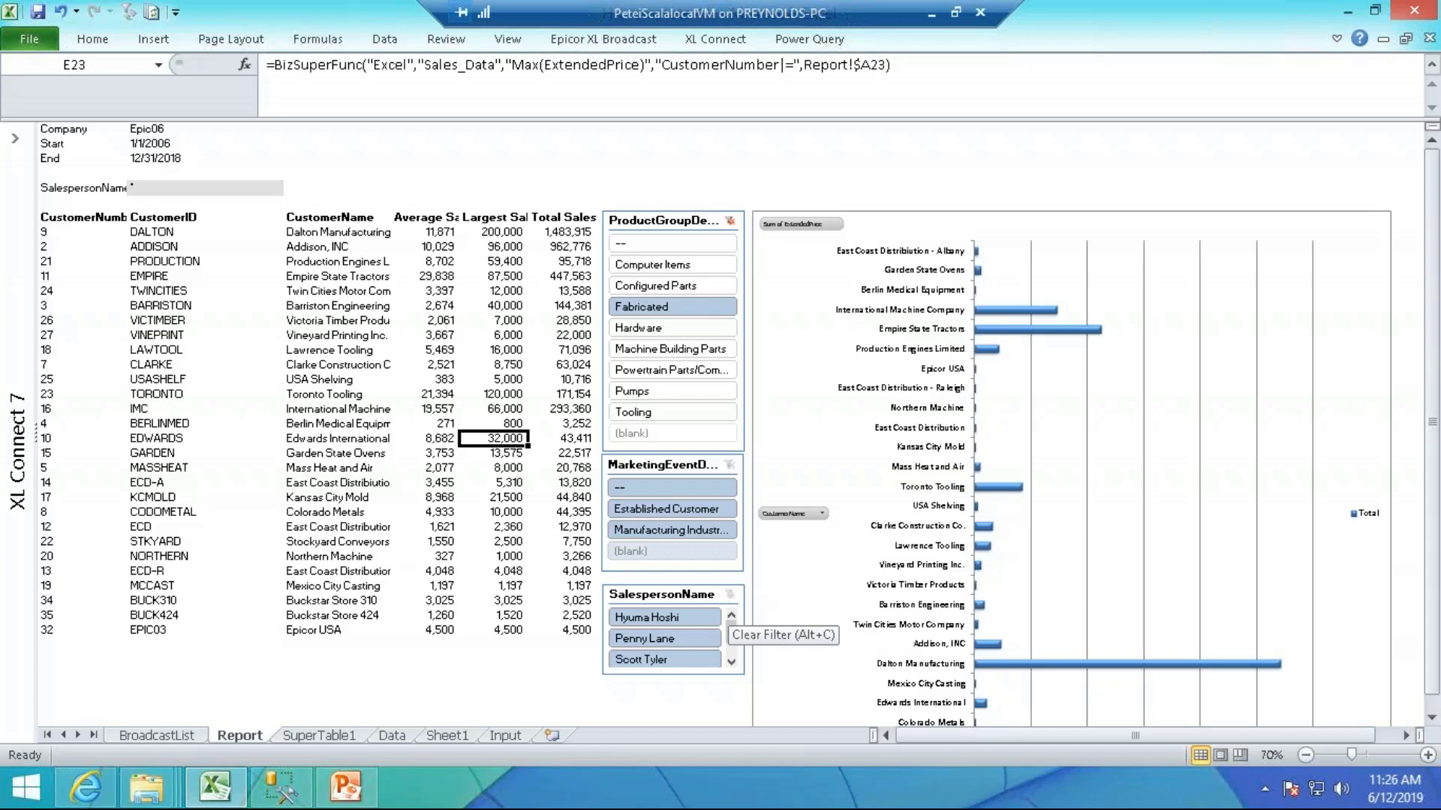
click(729, 220)
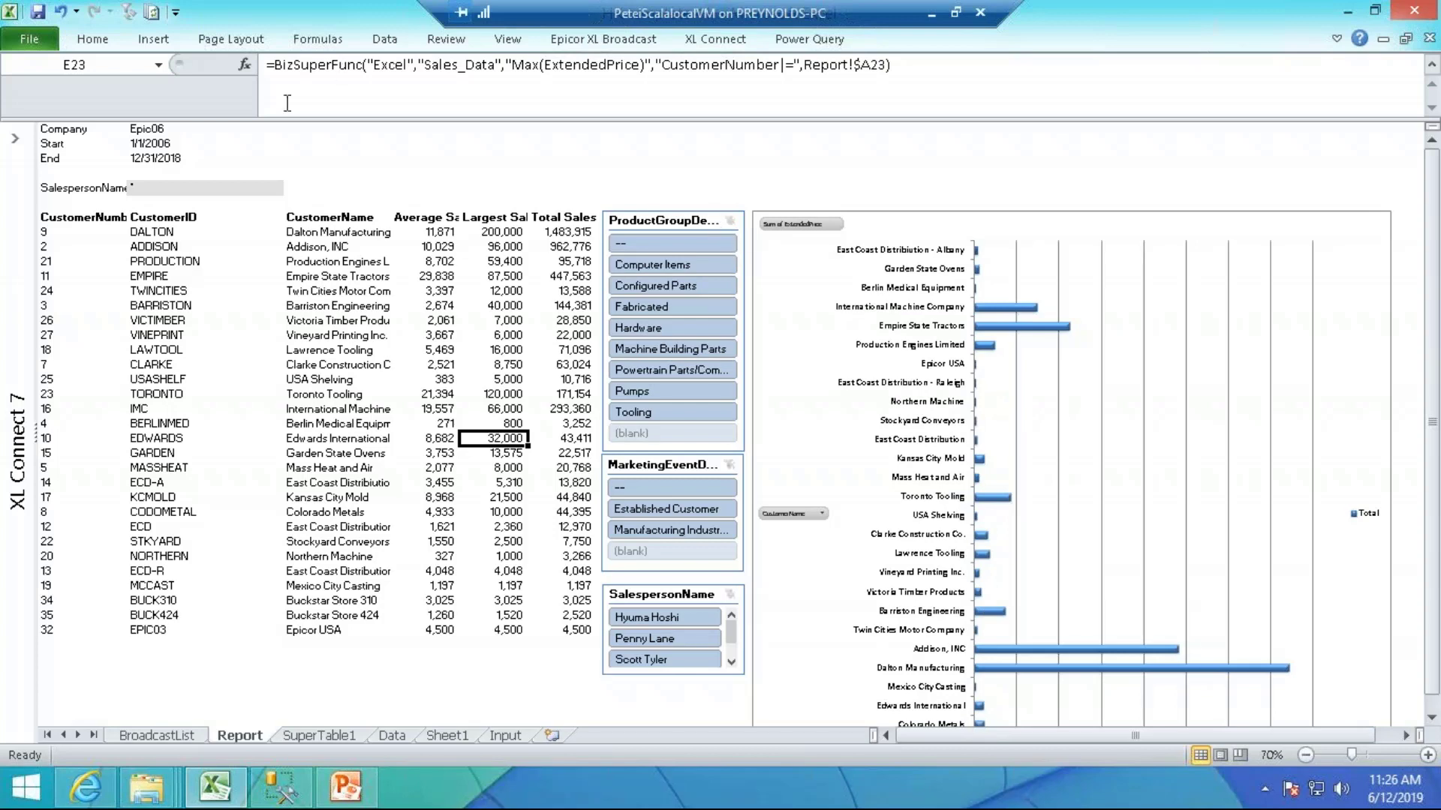
Set the SalespersonName parameter to the first listed salesperson, view the filtered customer list, and restore the parameter to *
click(203, 189)
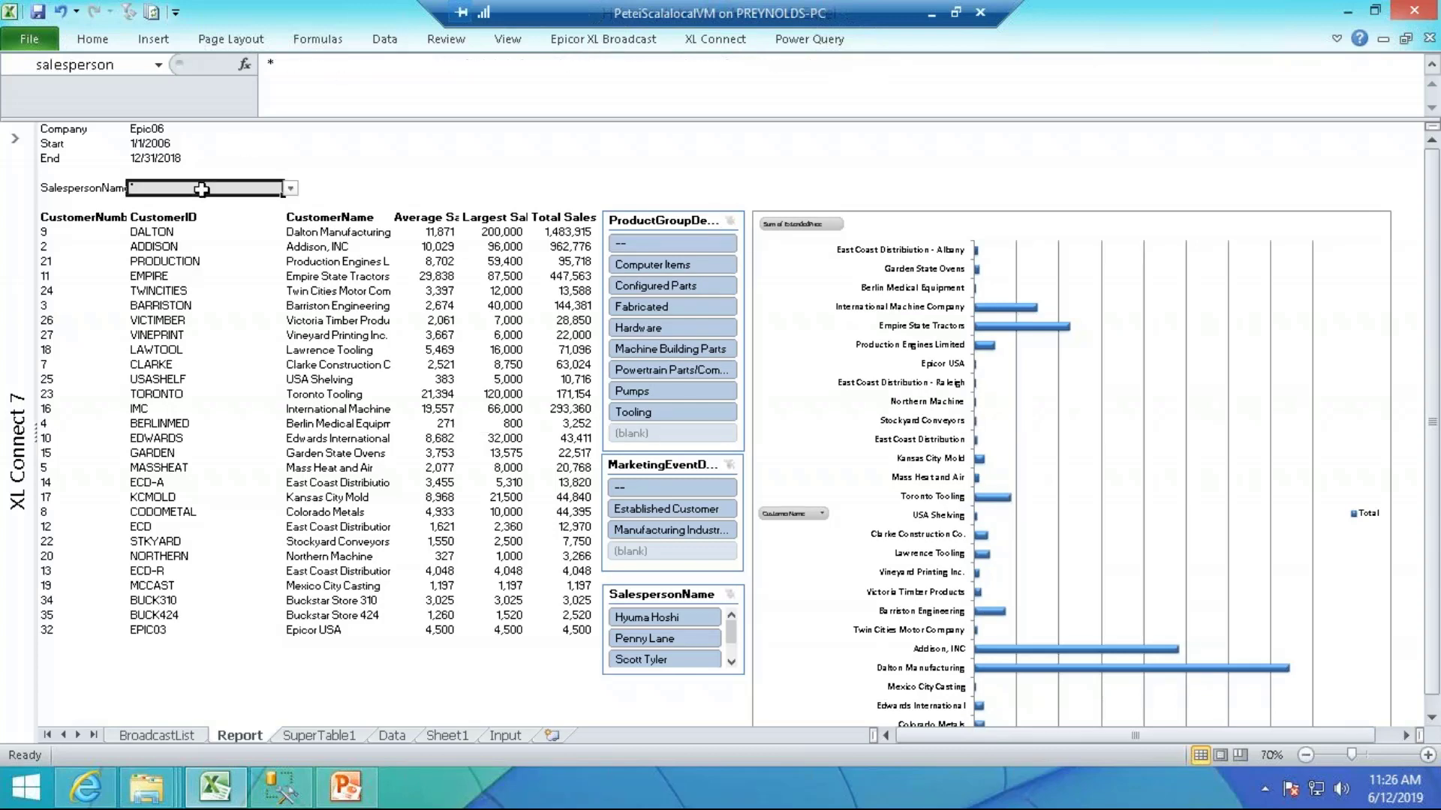
click(290, 190)
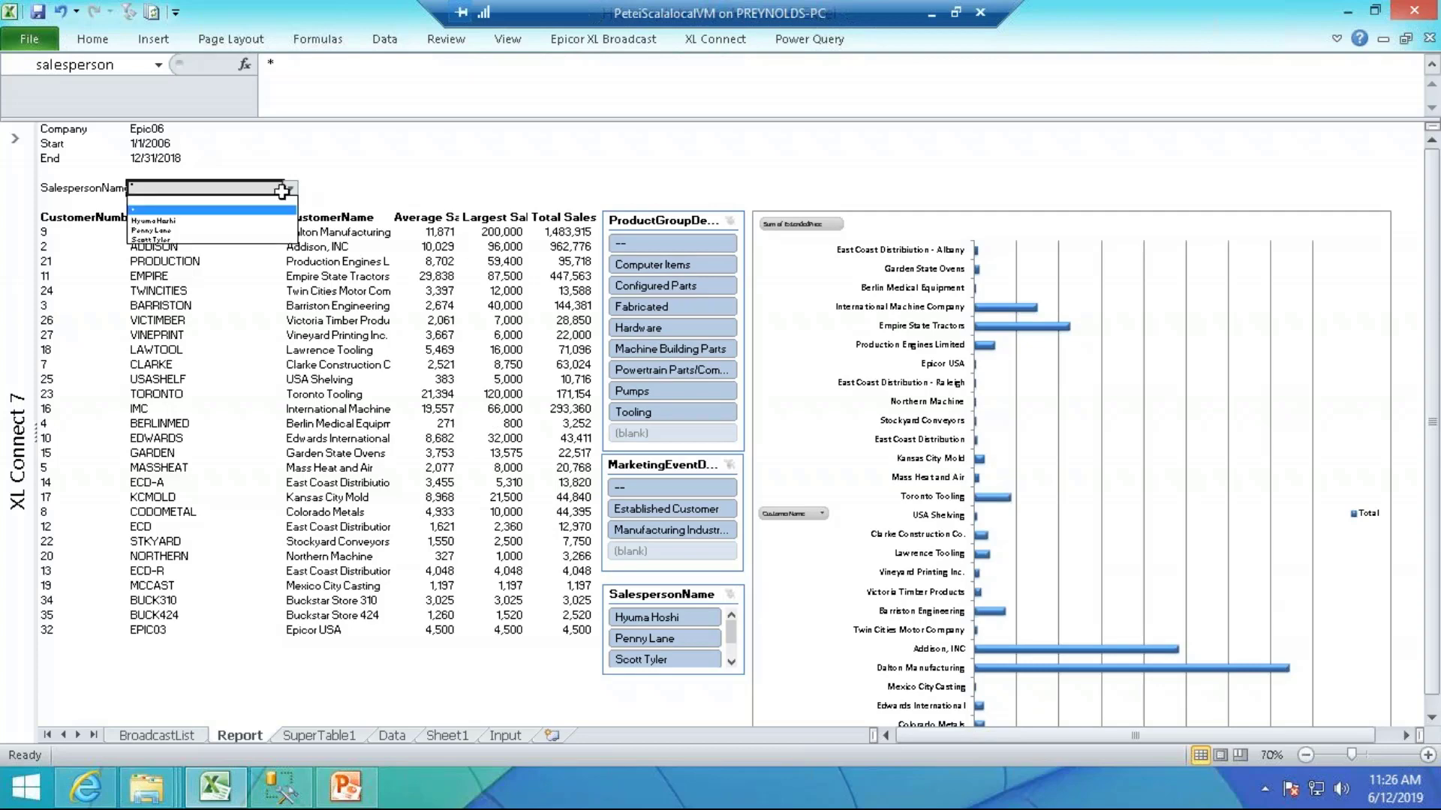
click(267, 214)
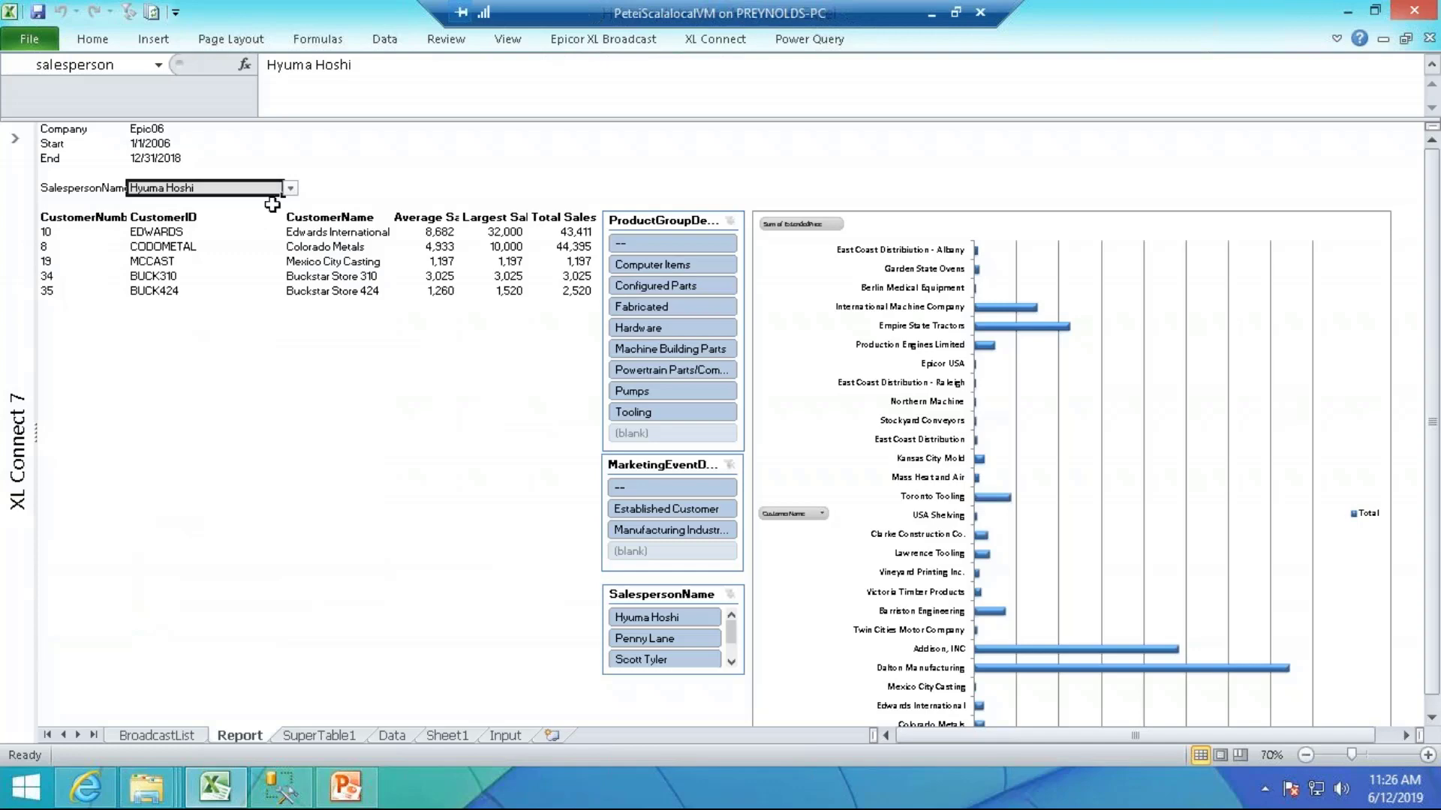
click(292, 189)
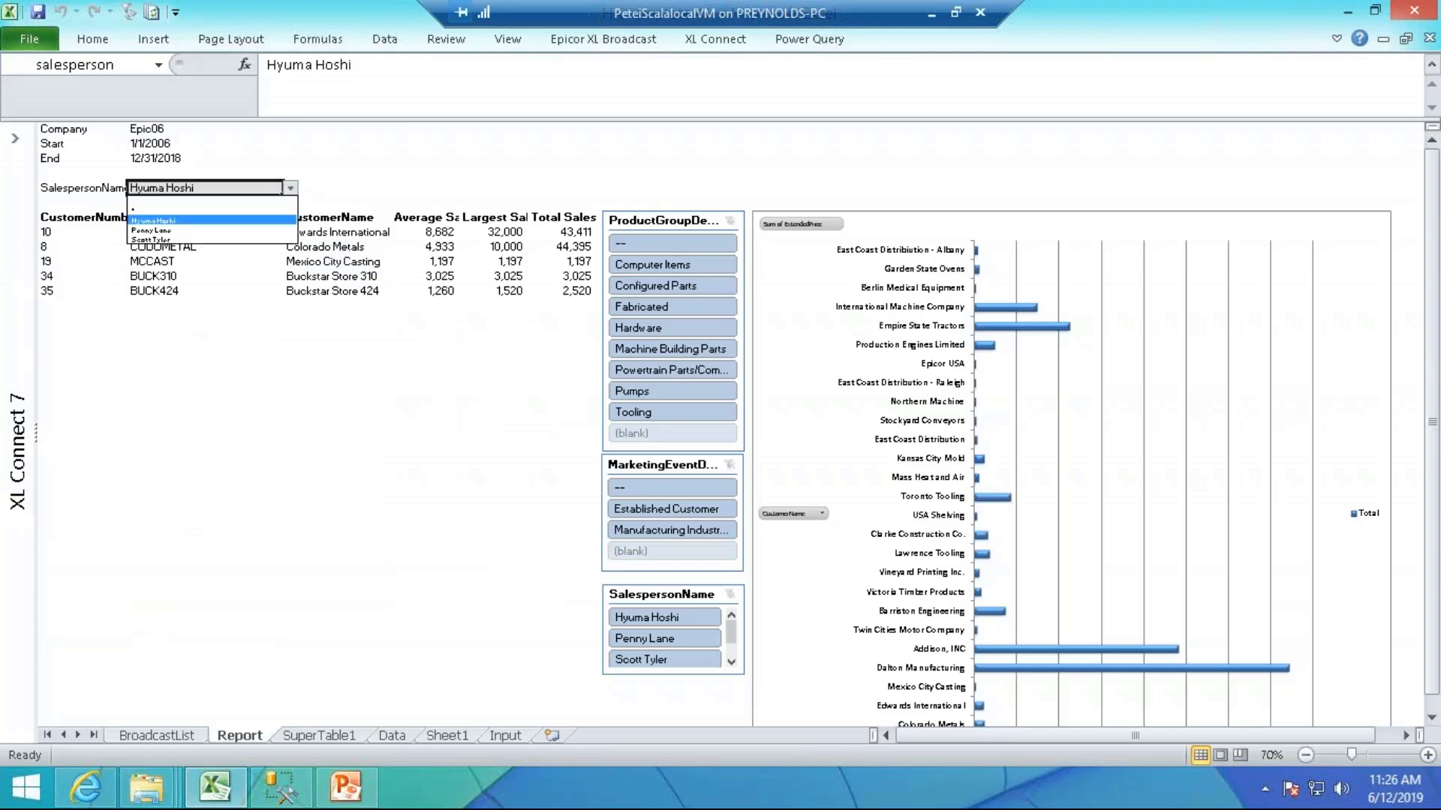
click(210, 208)
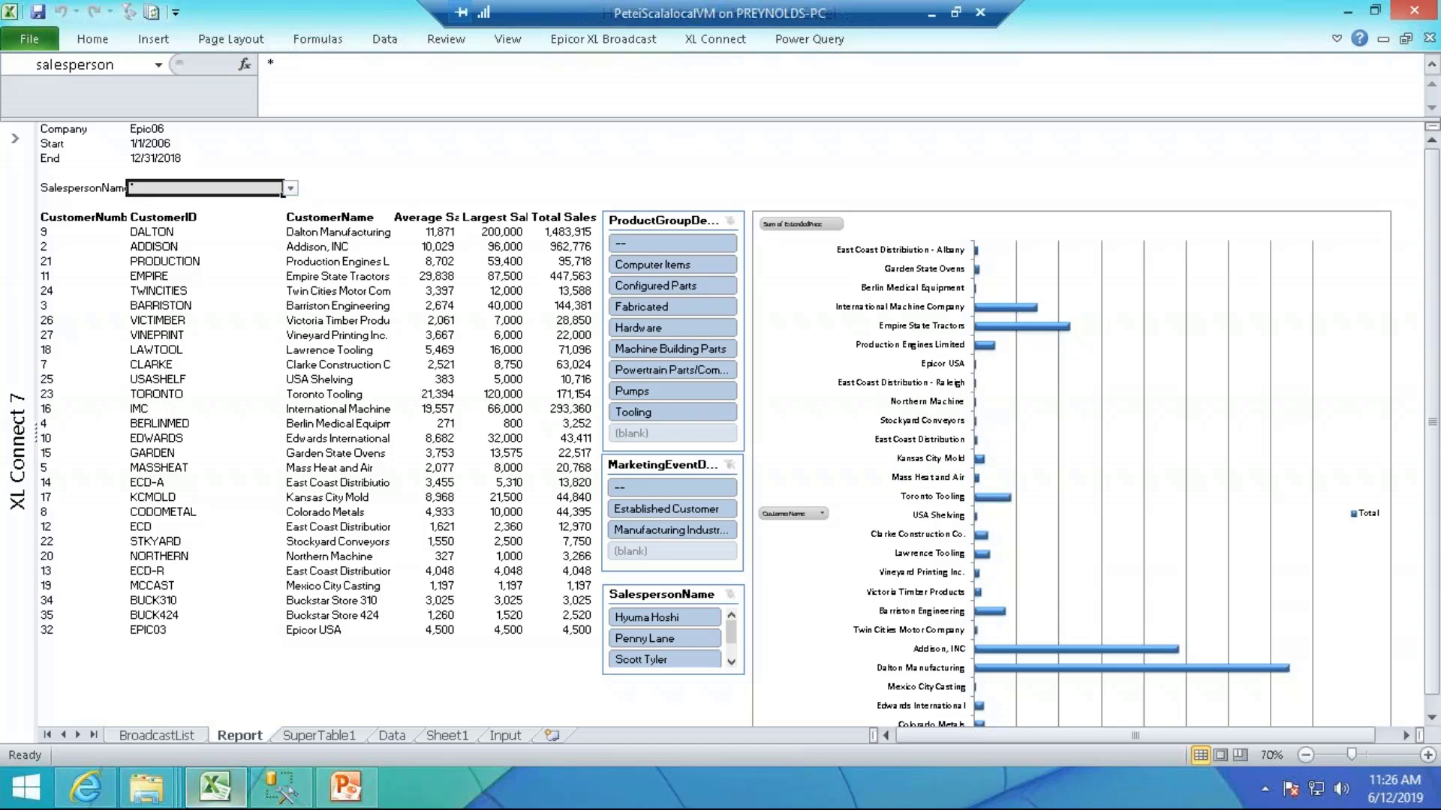
View the distribution list on the BroadcastList worksheet and the available Epicor XL Broadcast commands
click(174, 739)
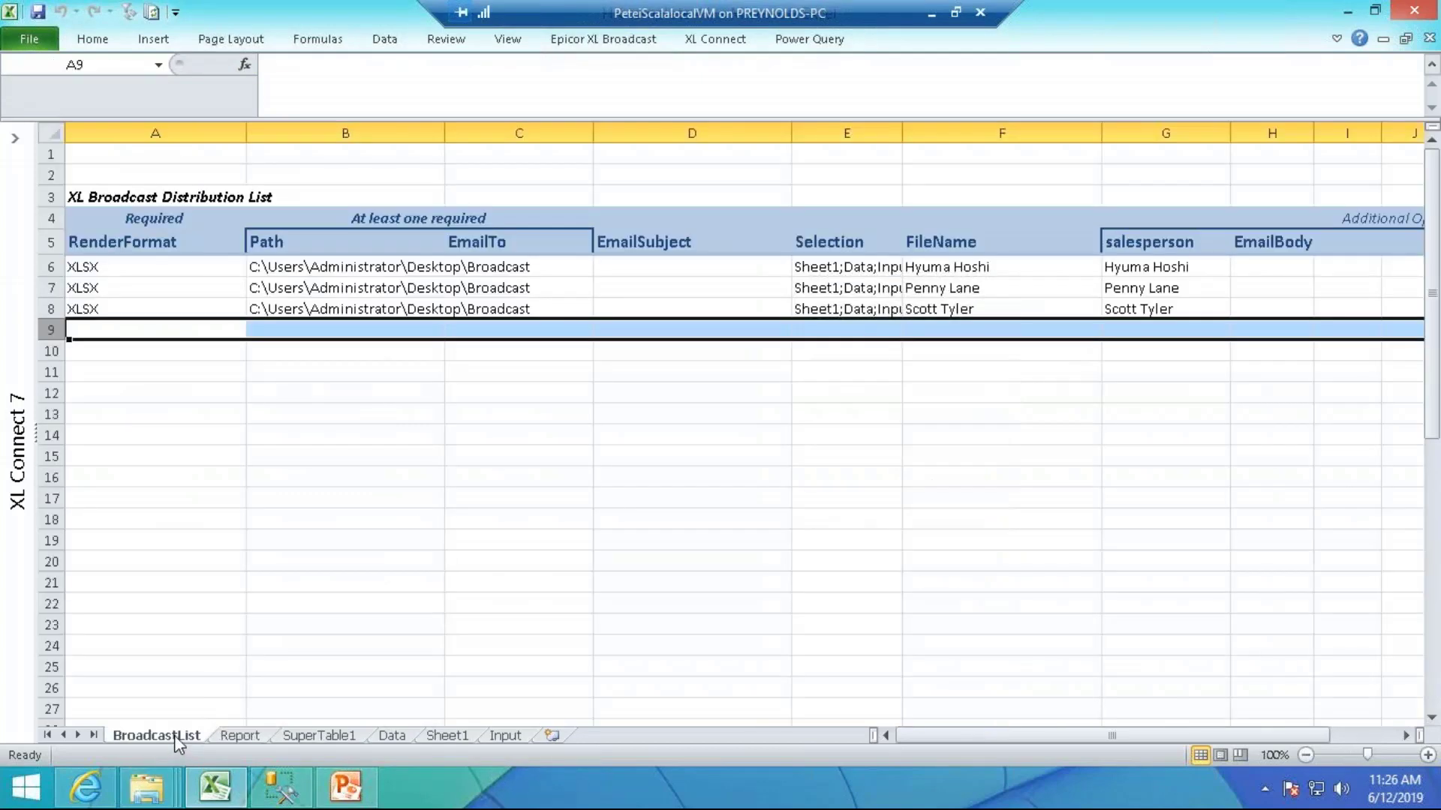
click(634, 44)
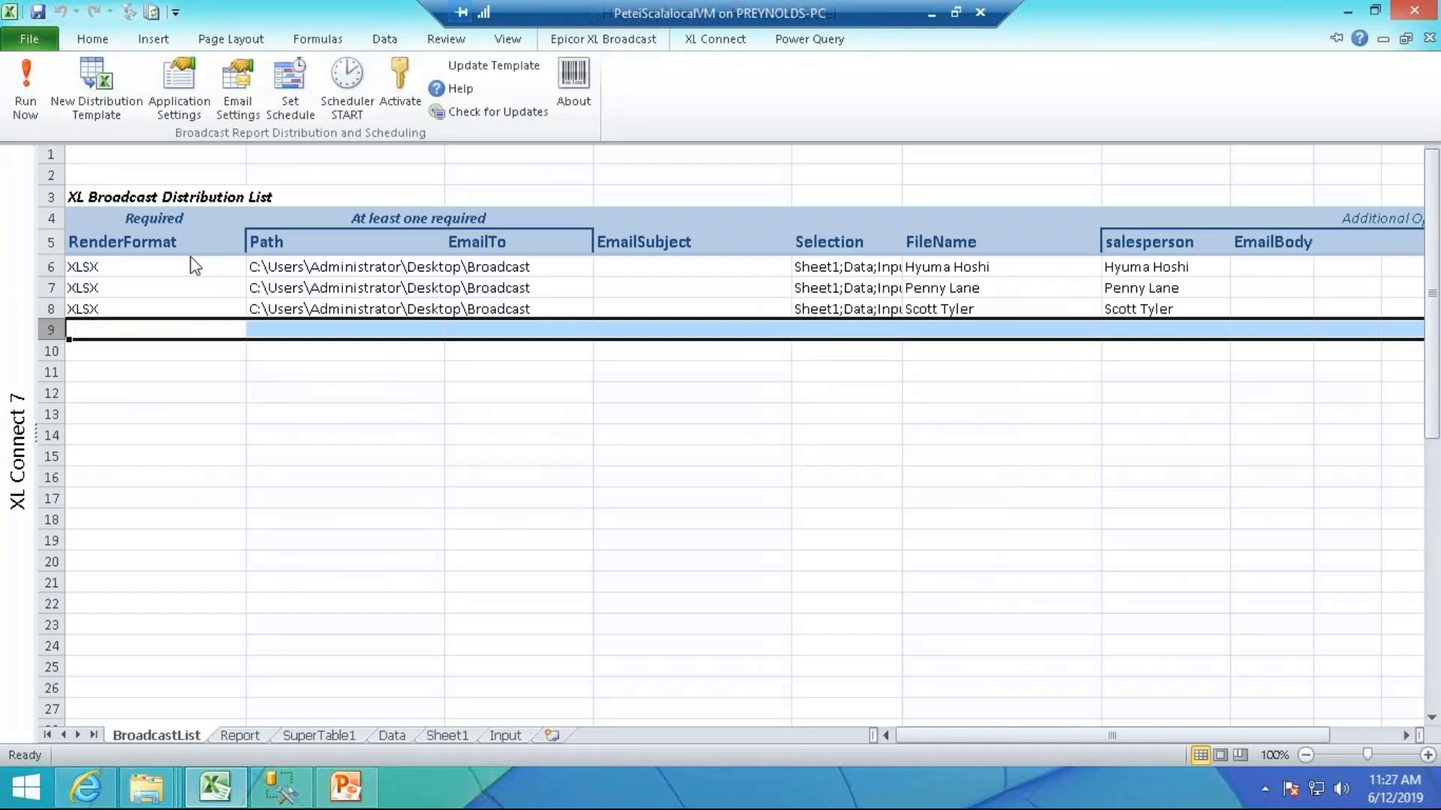
key(Escape)
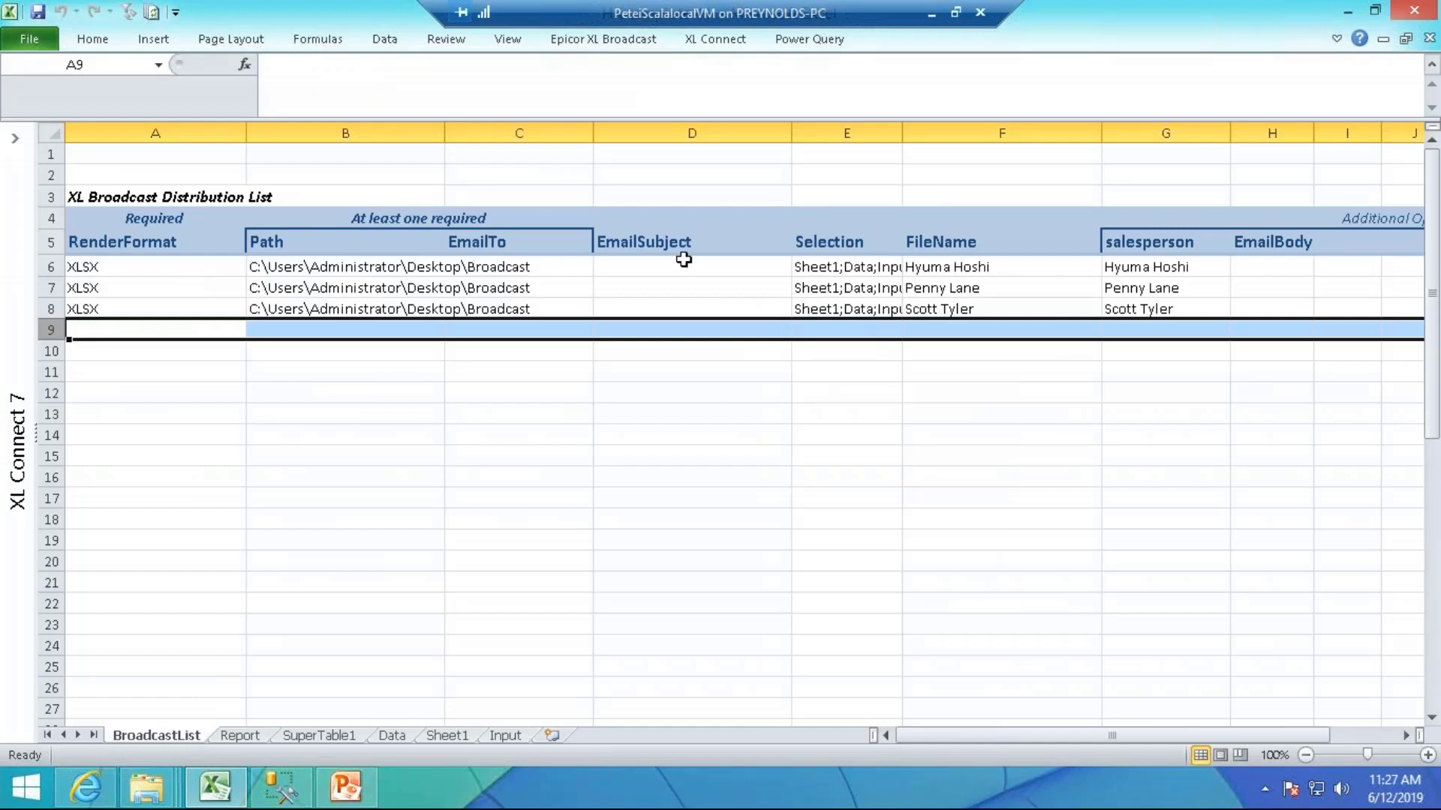
Review the worksheet selection and the salesperson entries in the BroadcastList distribution list, and collapse the formula bar
click(827, 269)
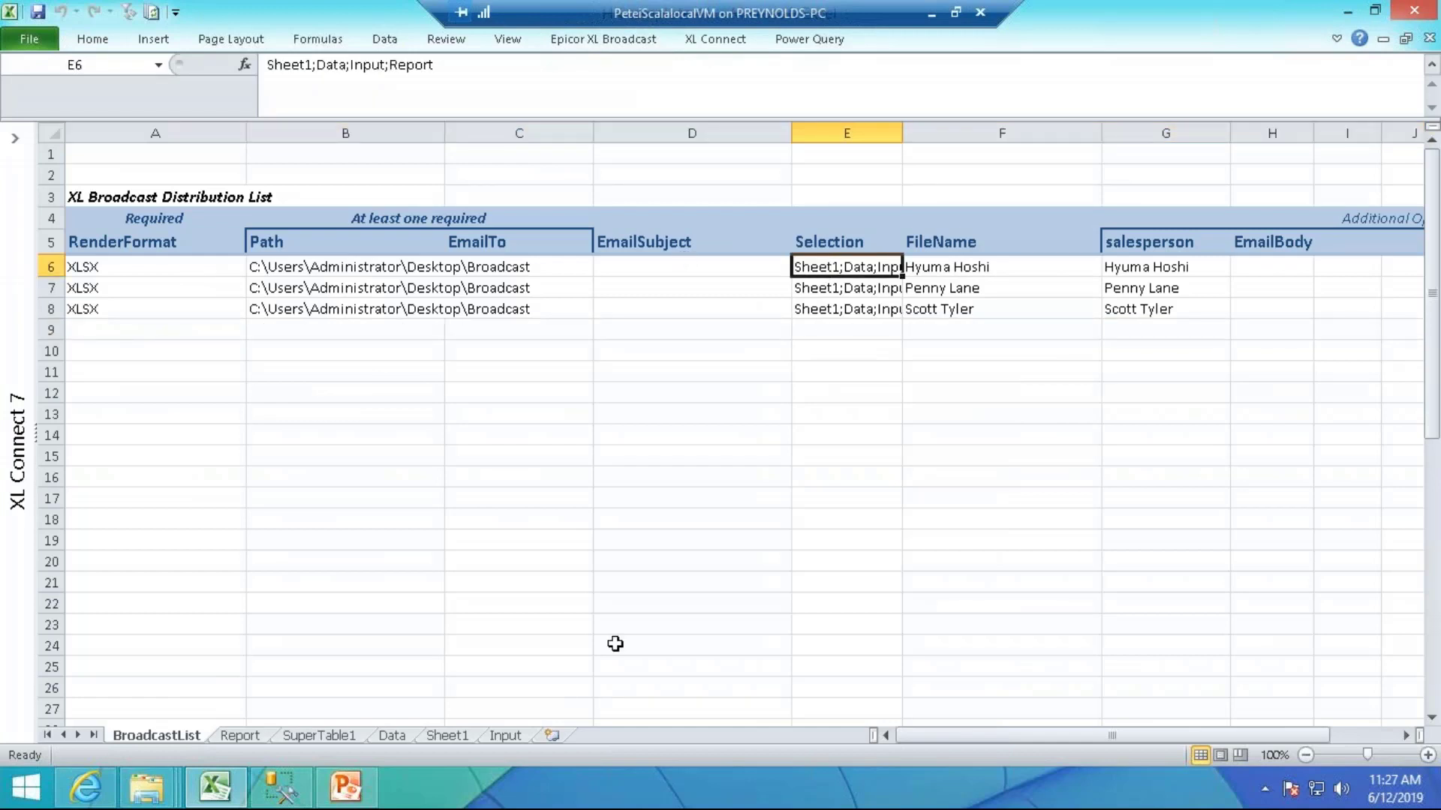
click(1180, 267)
click(1168, 291)
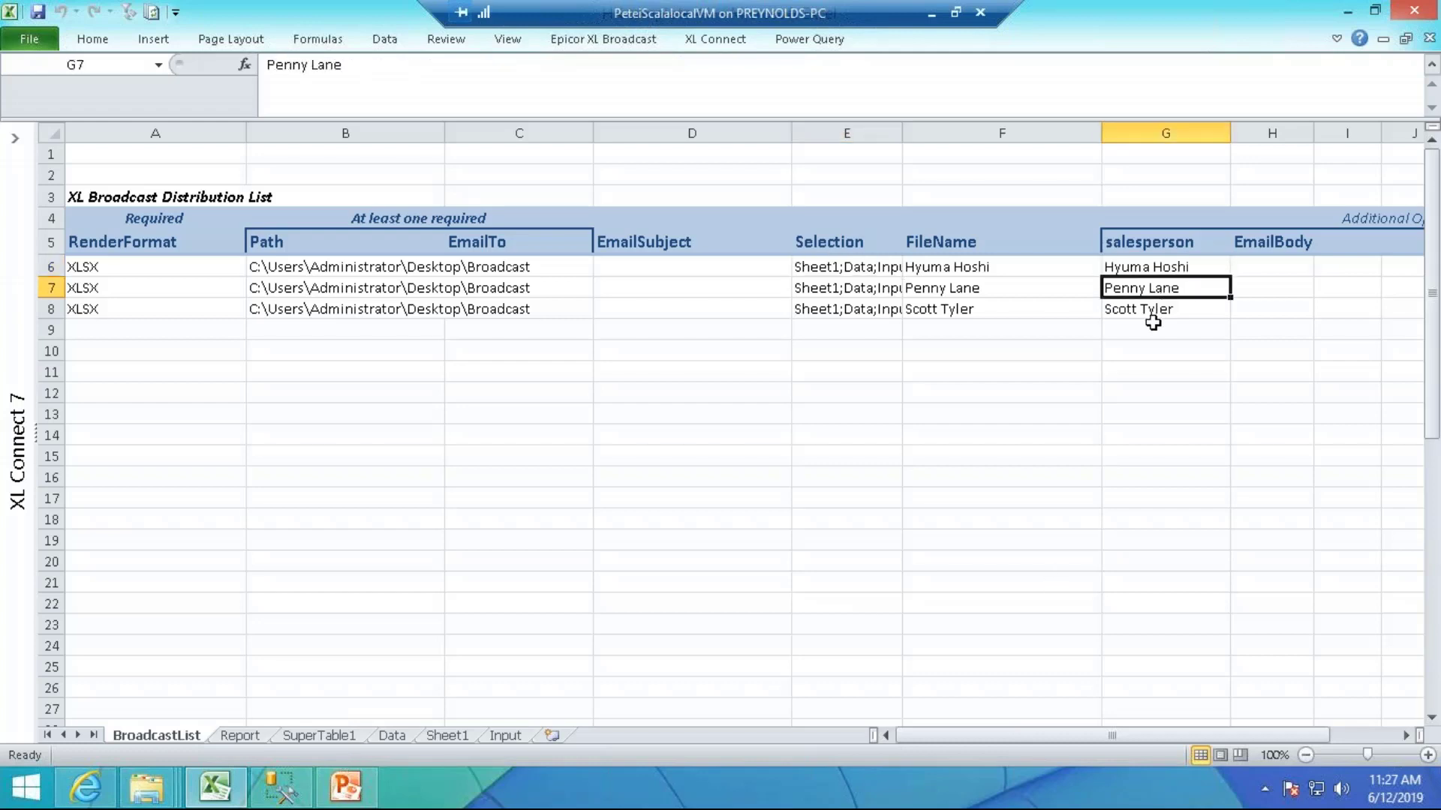
click(1153, 311)
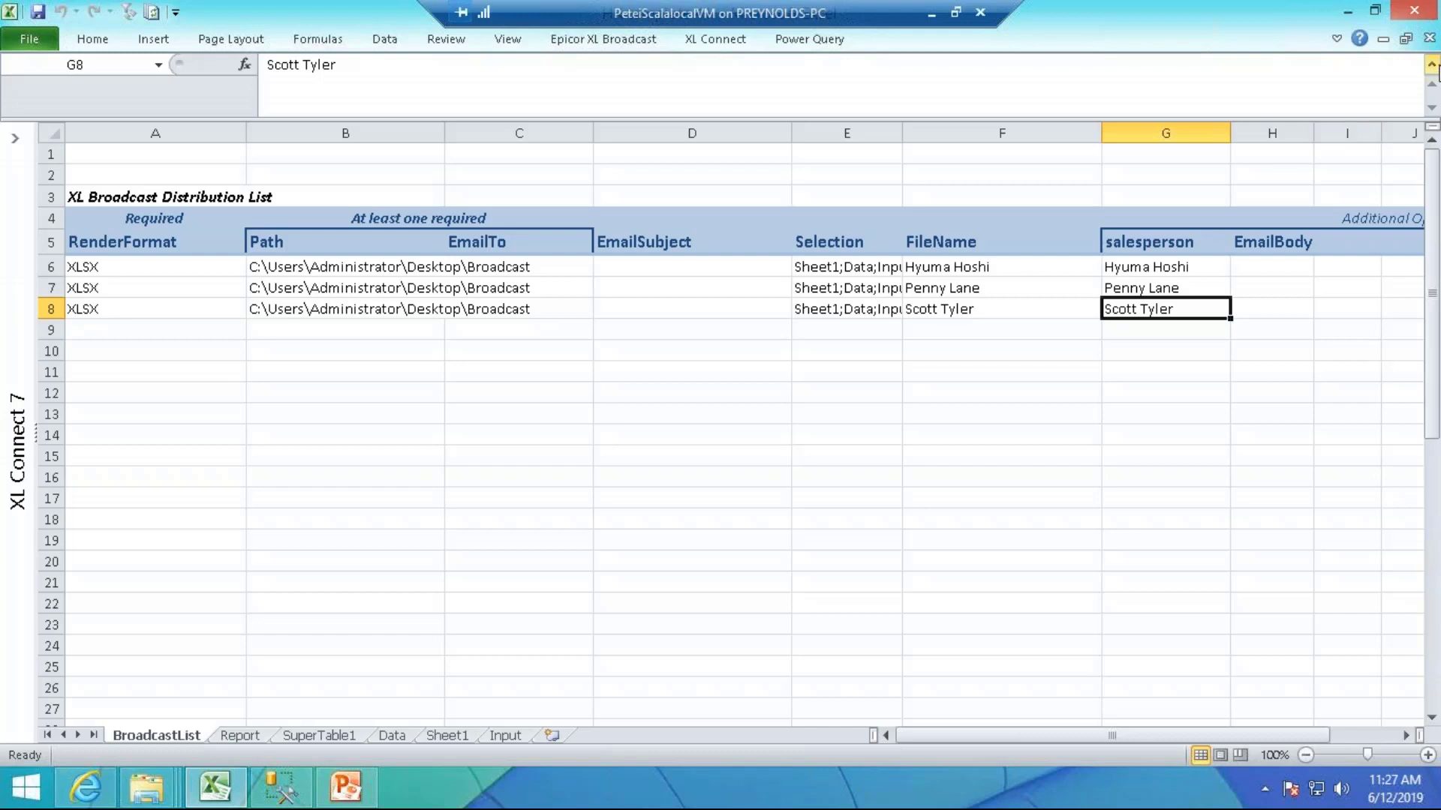
click(1431, 66)
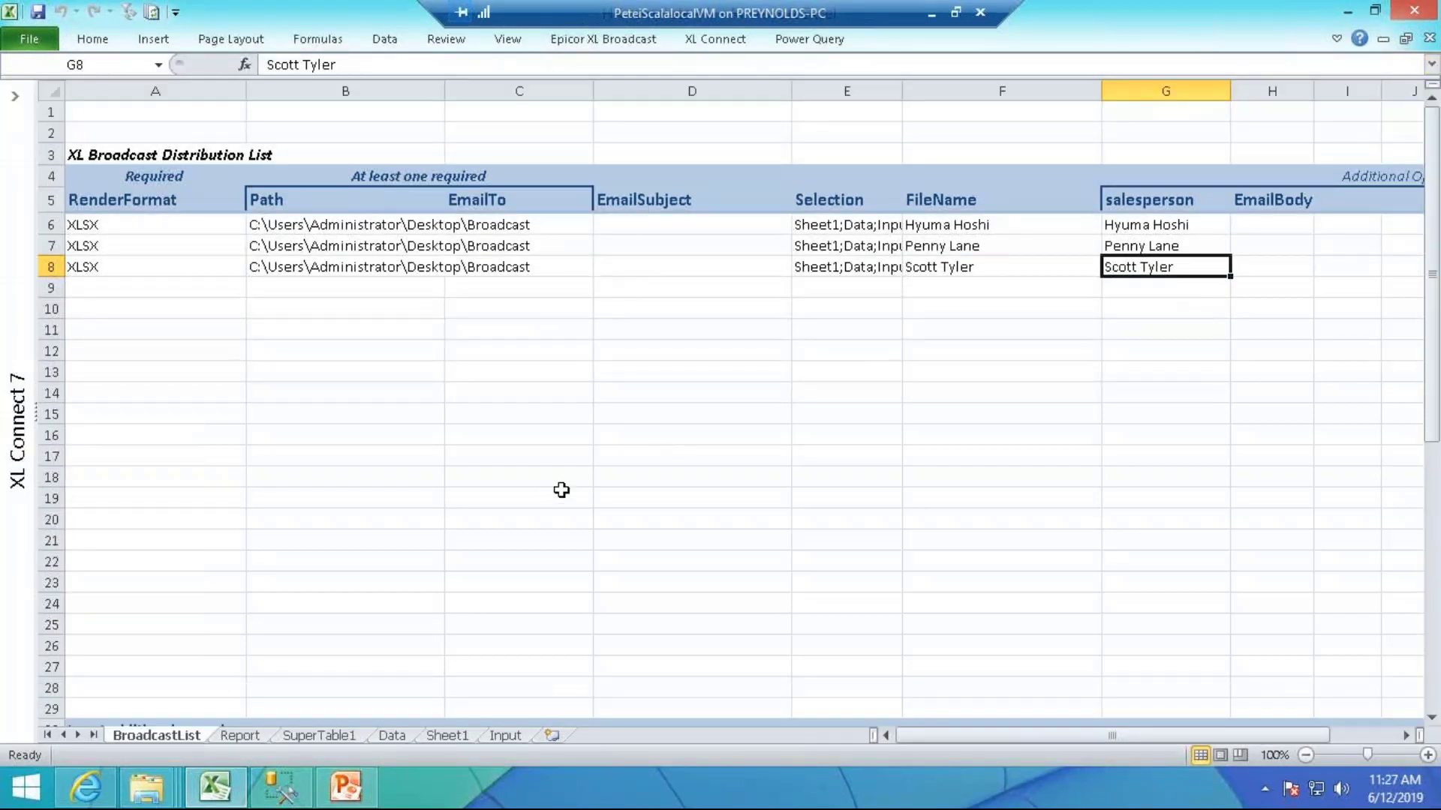
Run the XL Broadcast immediately, replace the existing HK template 41.xlsx, and dismiss the summary report
click(621, 41)
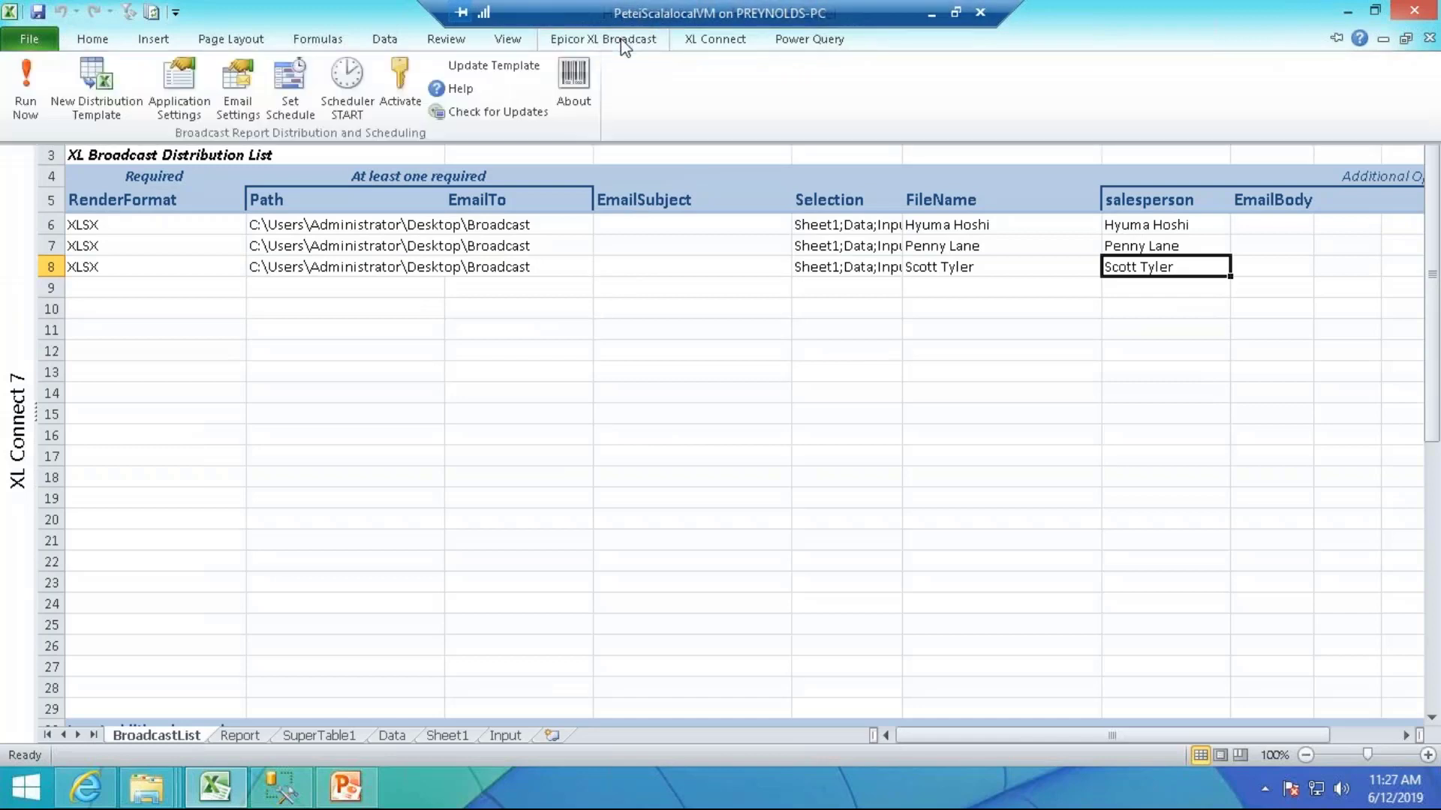
click(26, 96)
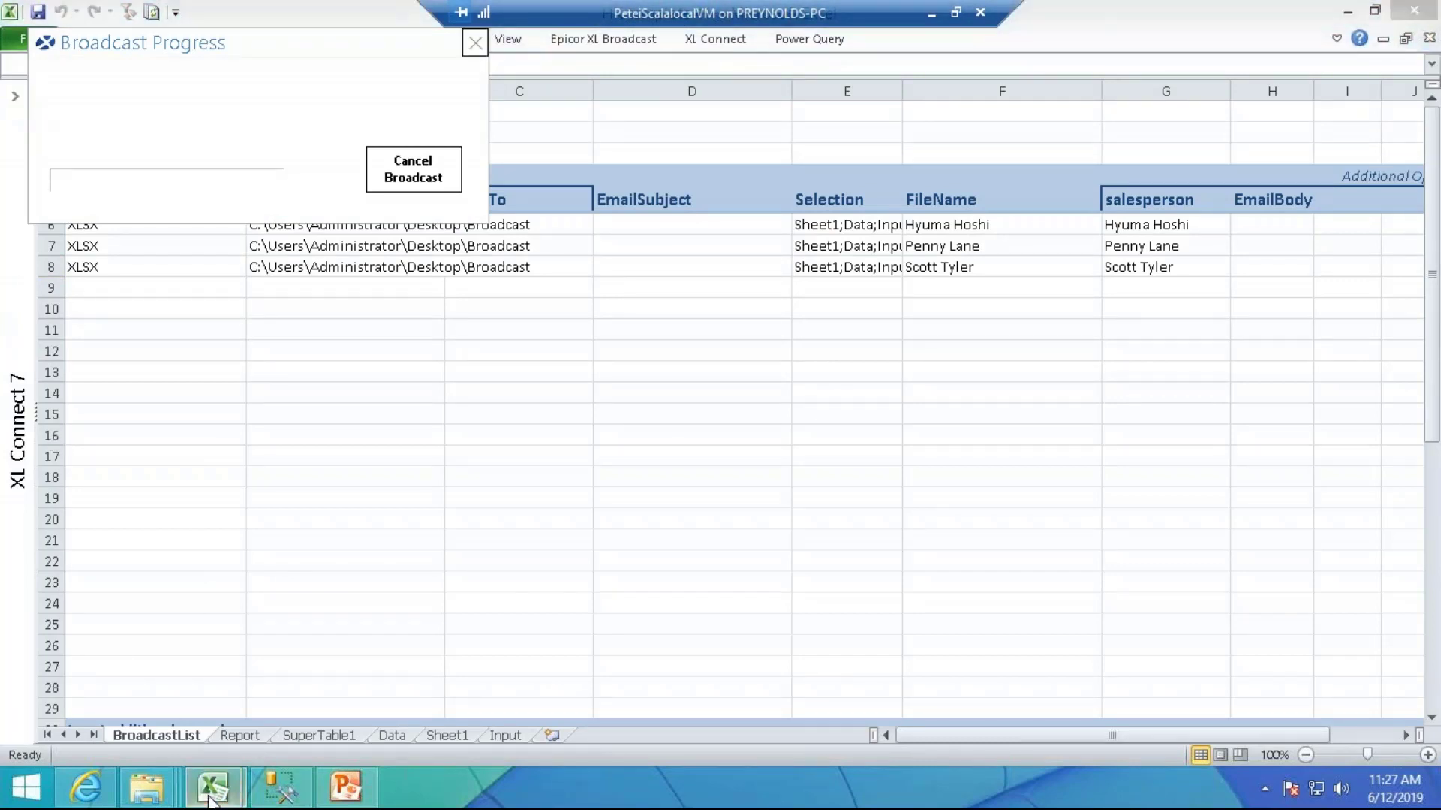
mouse_move(210, 788)
click(158, 717)
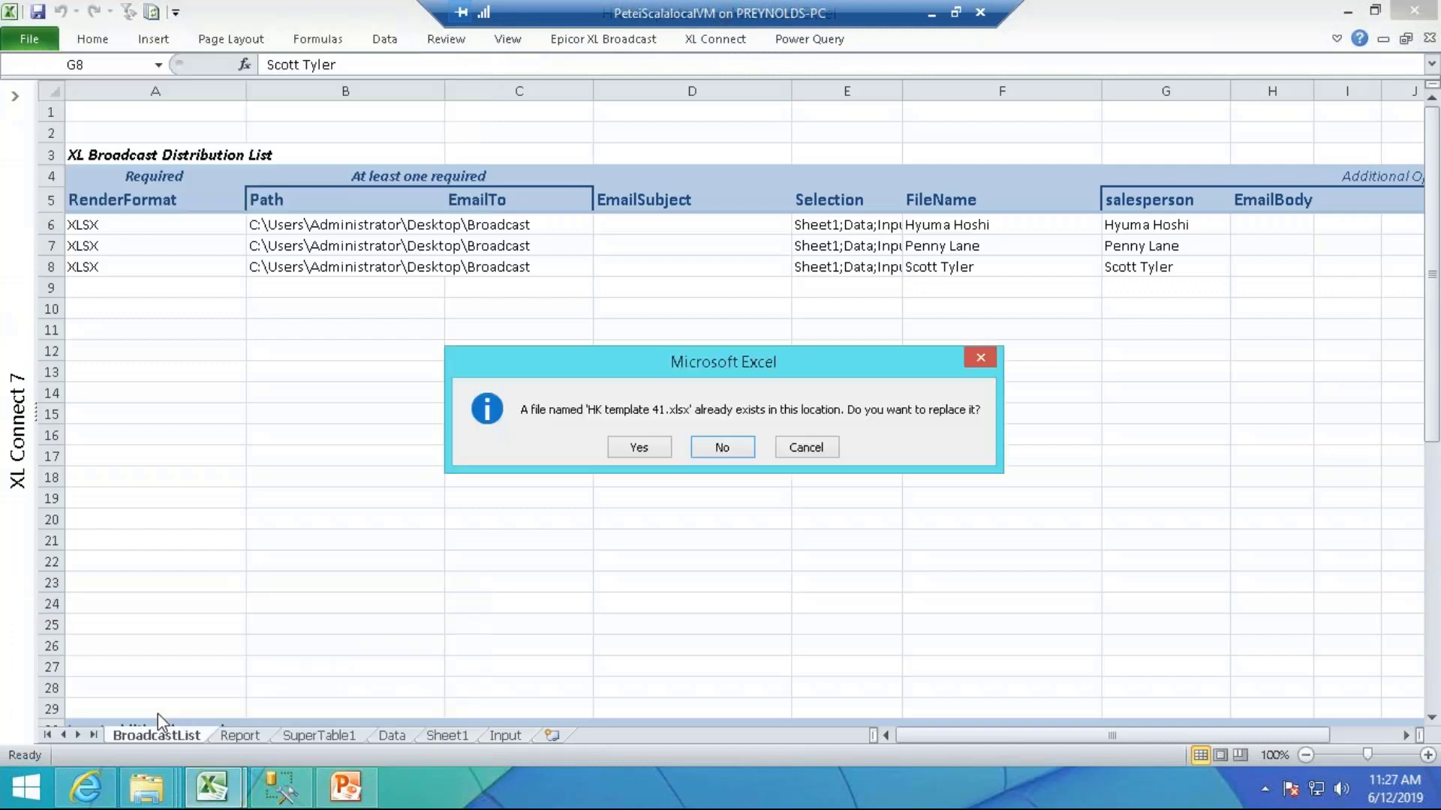
click(639, 448)
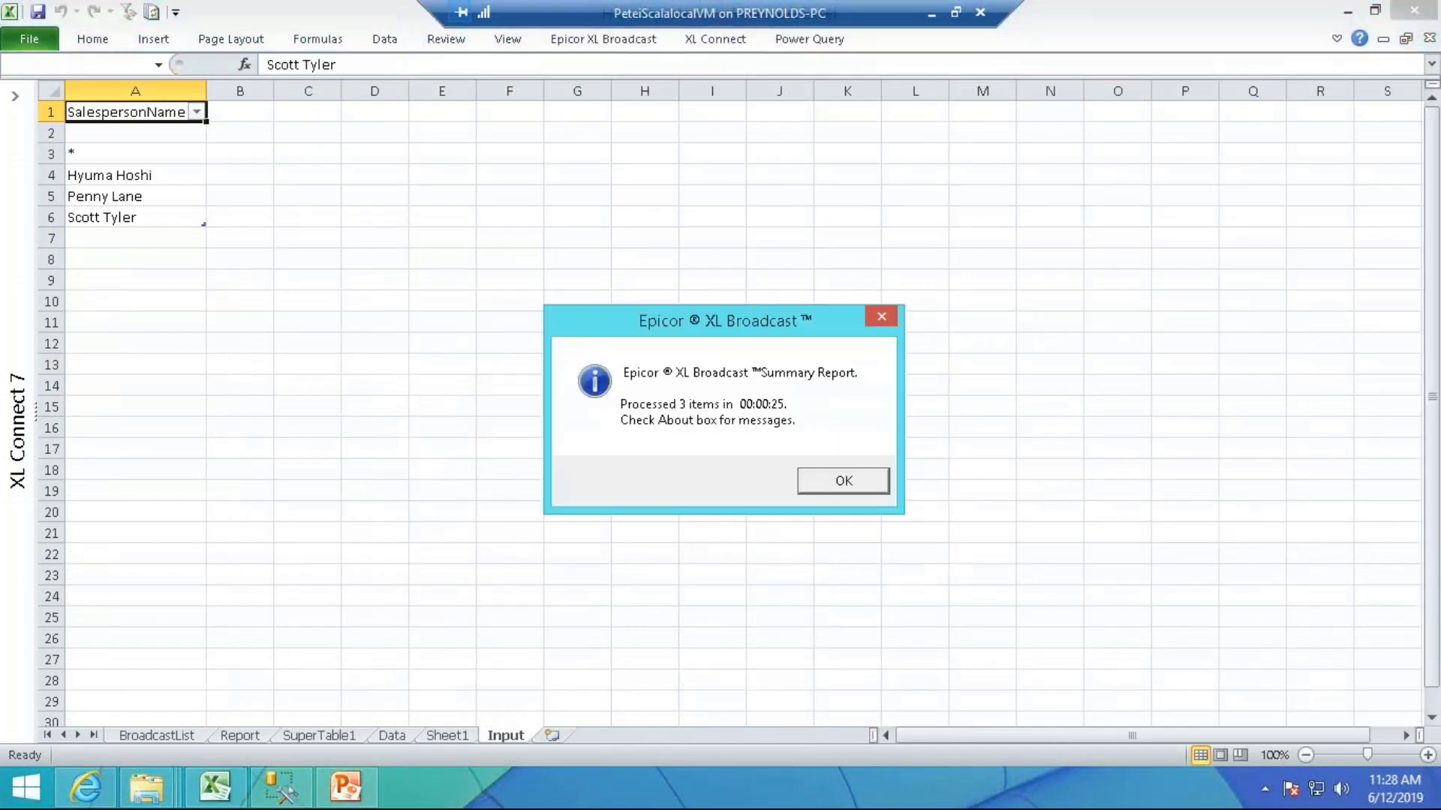
click(818, 487)
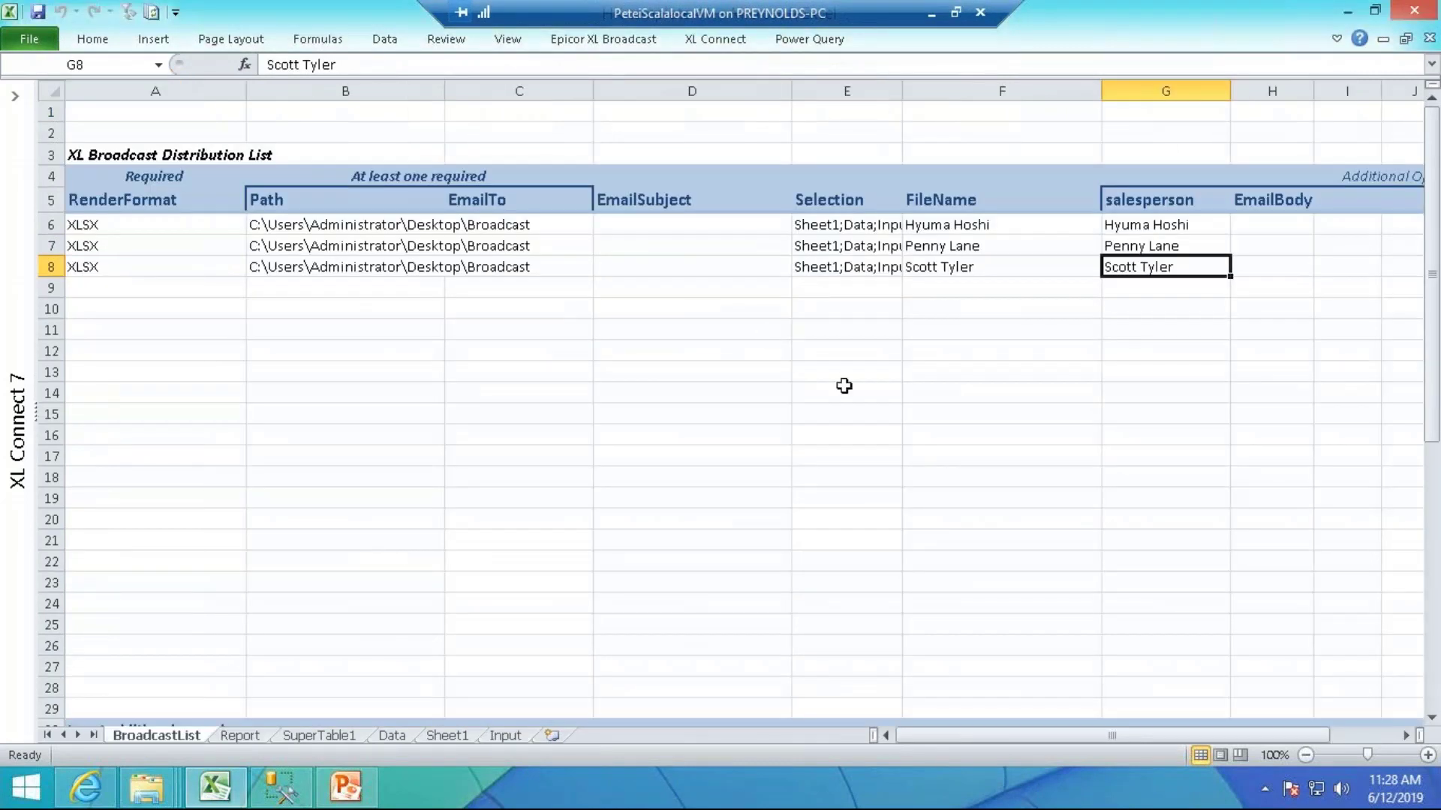
View the XL Broadcast schedule options and close the Scheduler without changes
click(620, 43)
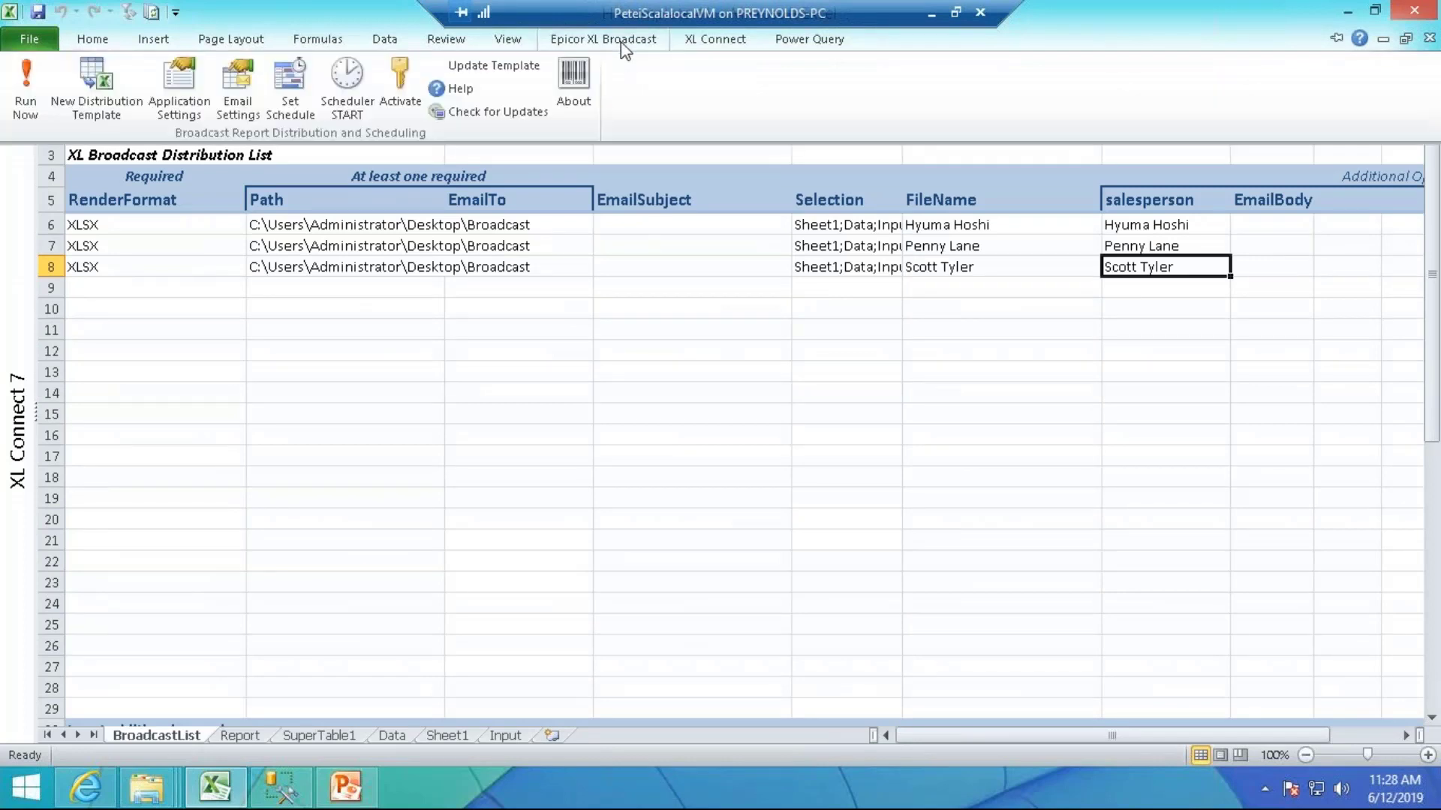
click(282, 100)
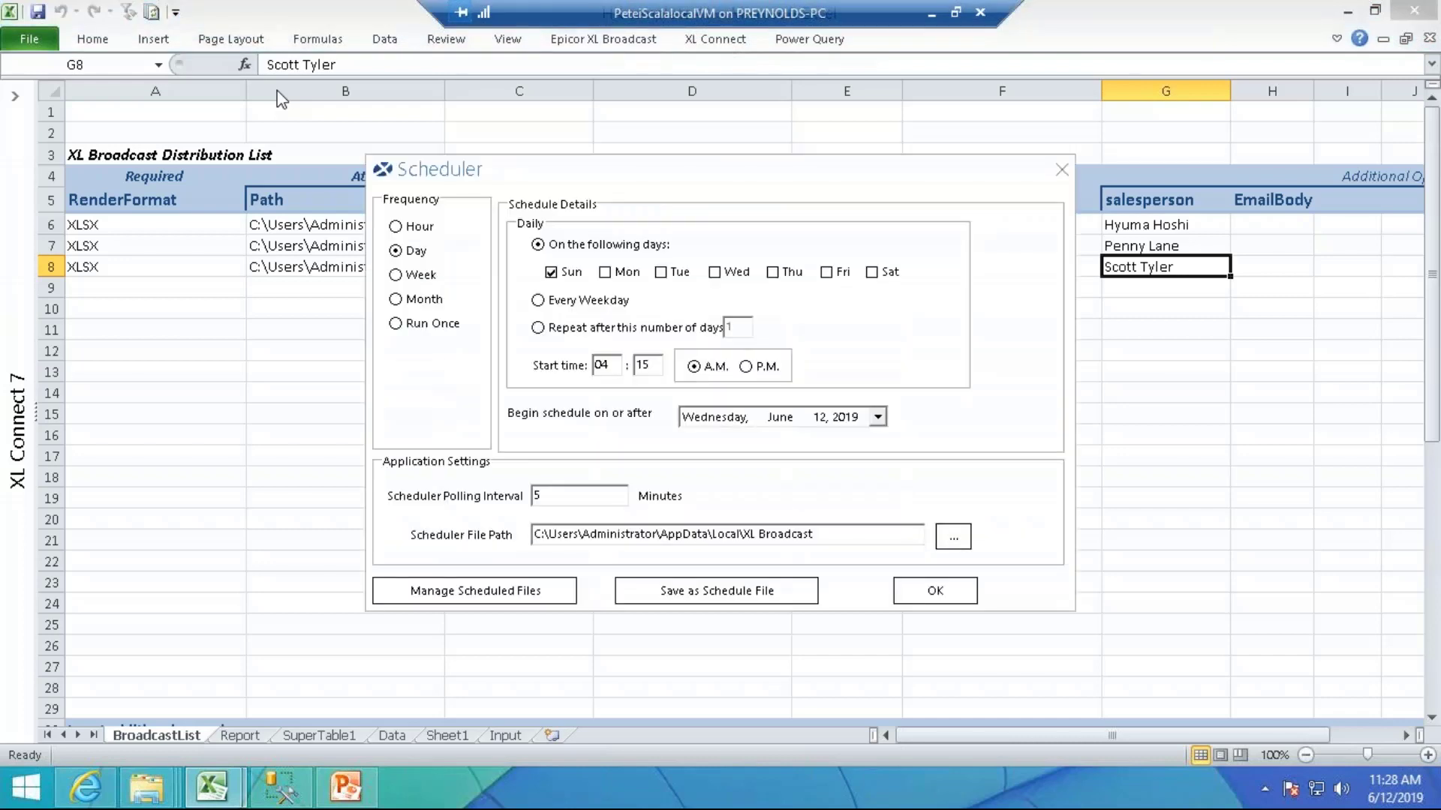
click(1062, 170)
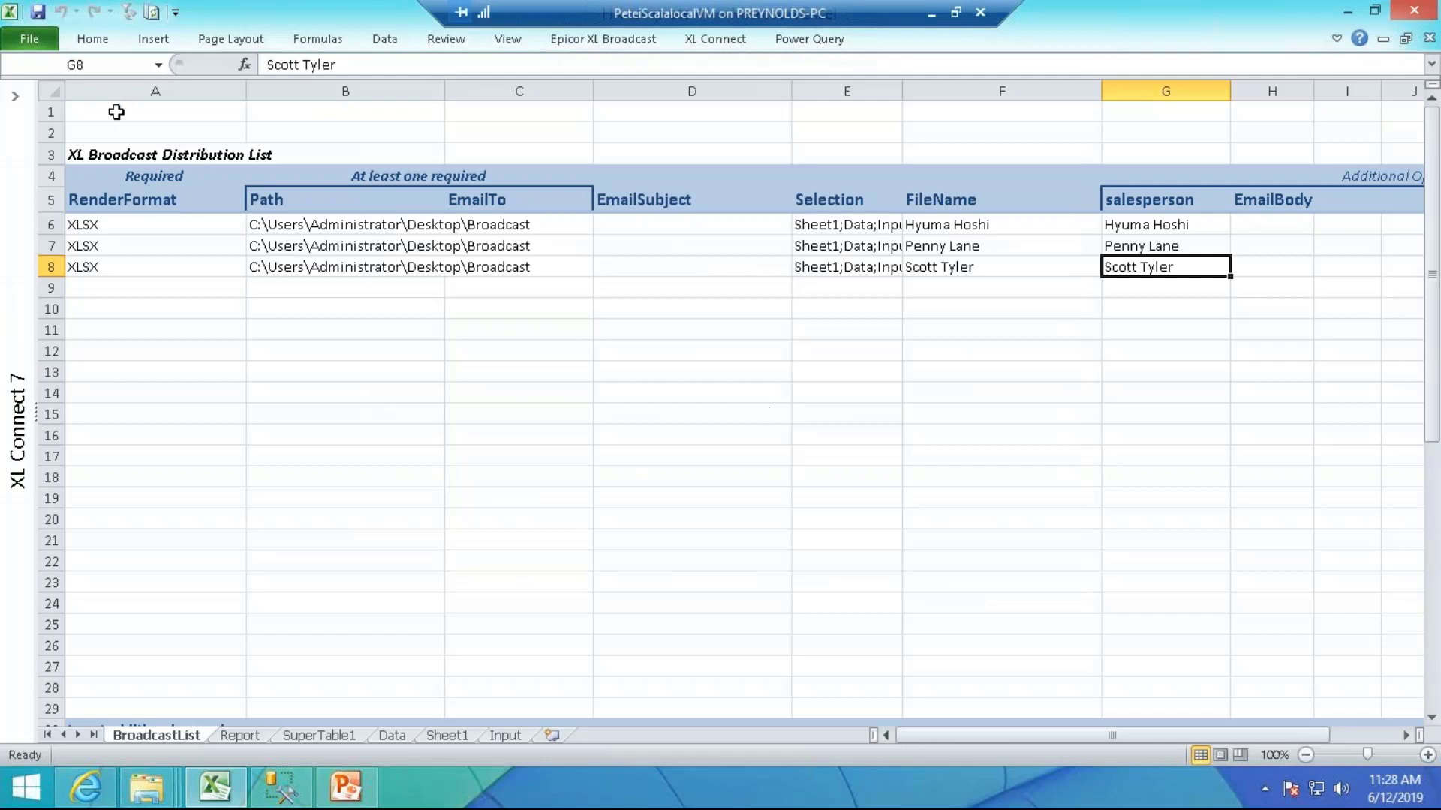
Close the HK template 41 workbook without saving the changes
click(48, 43)
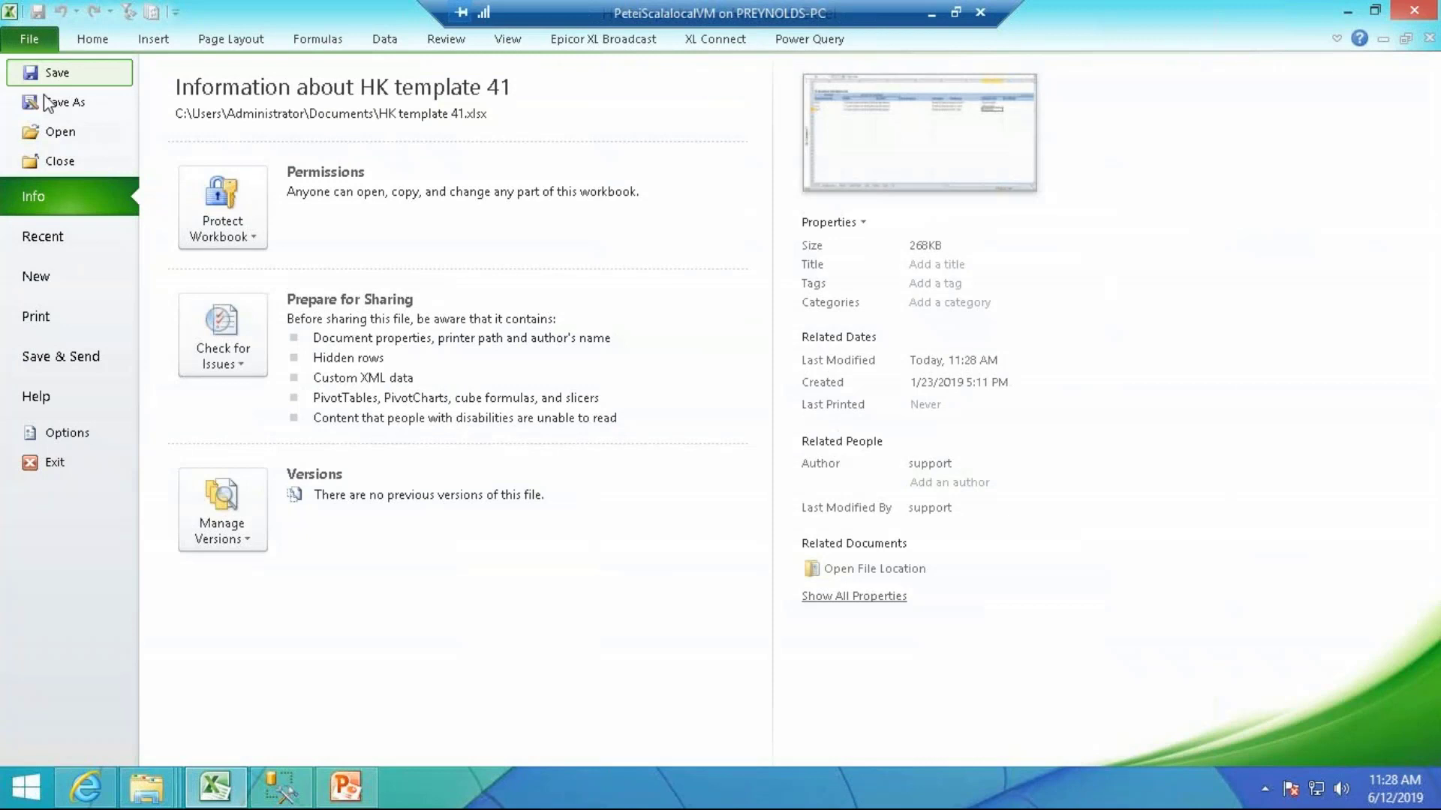
click(58, 159)
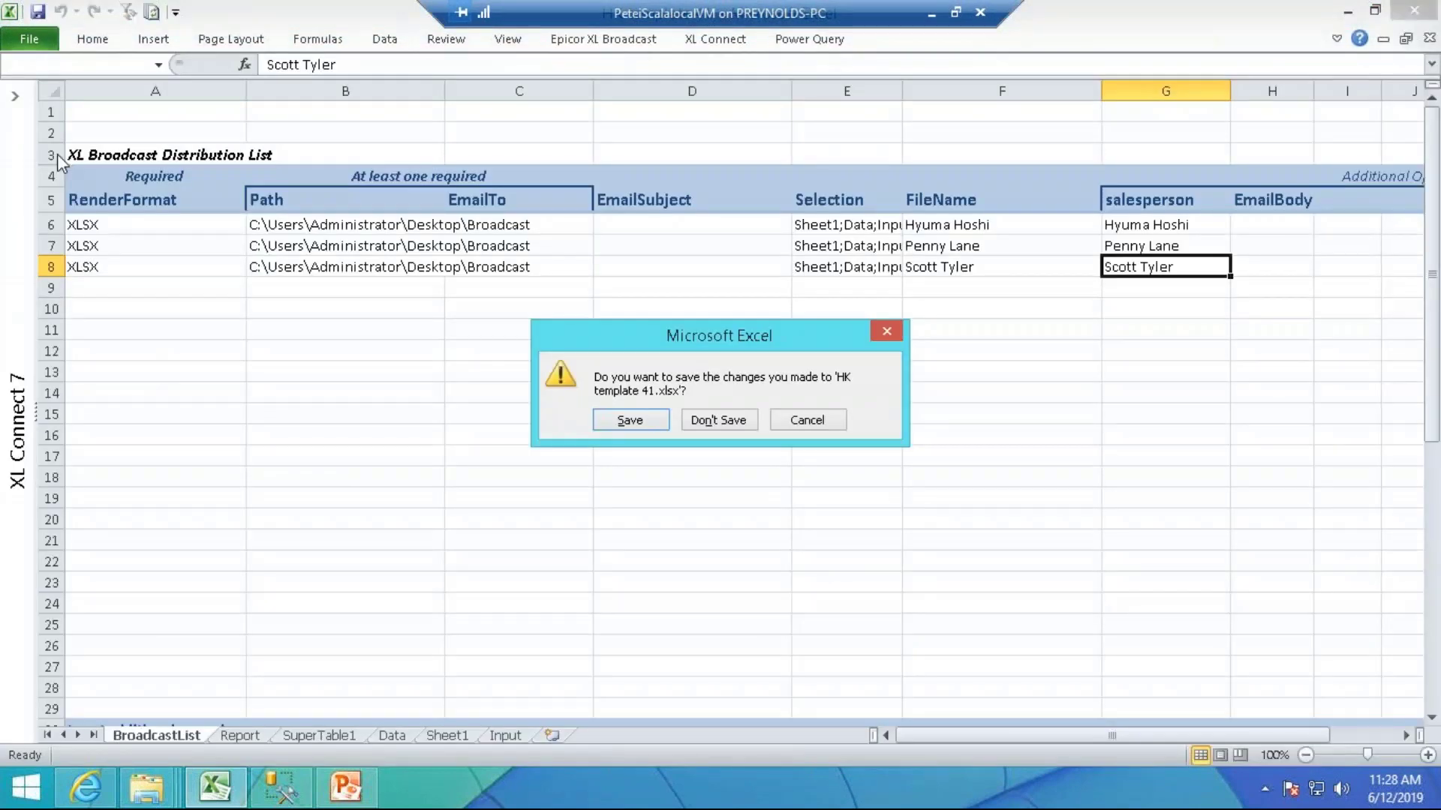
click(695, 424)
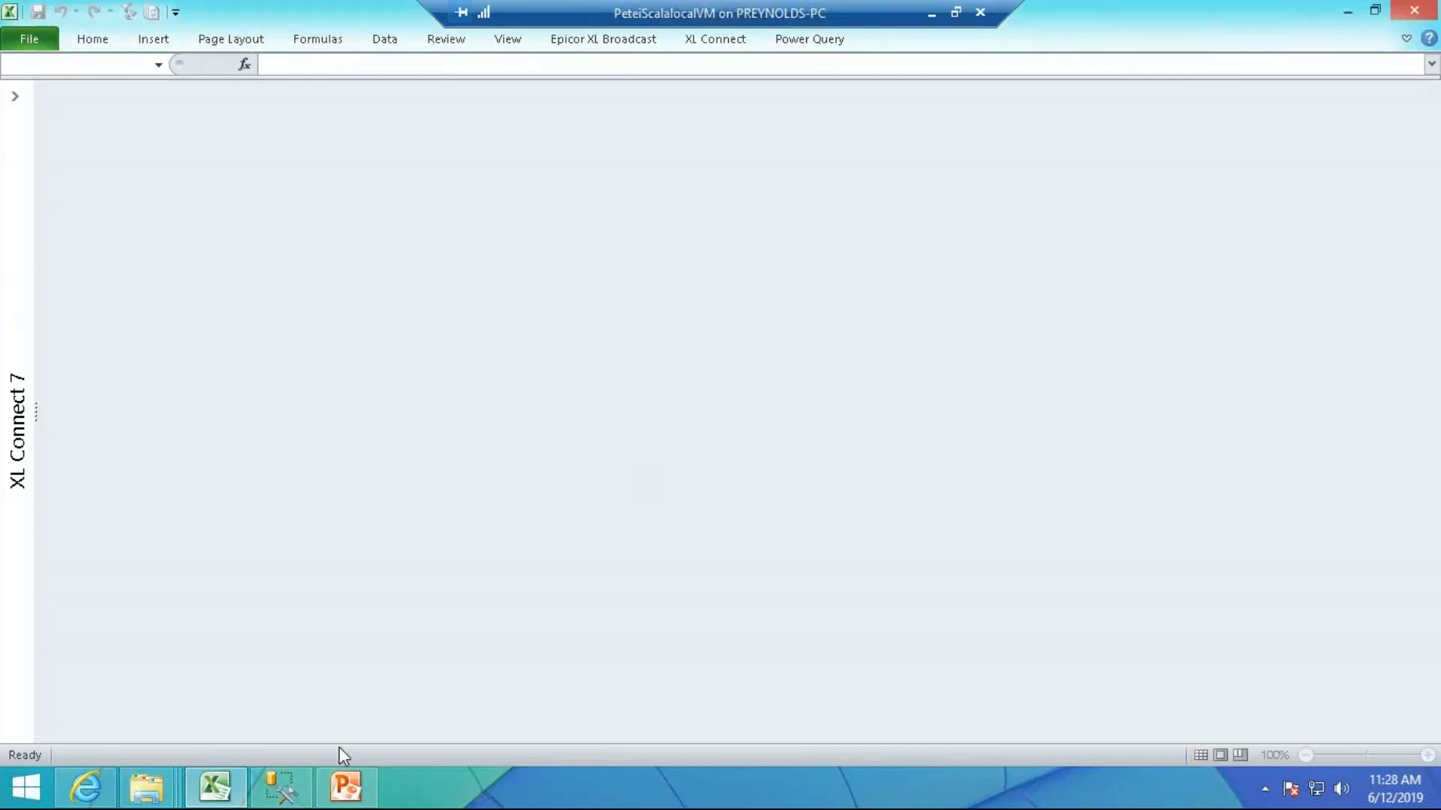
Open the second salesperson workbook listed in the Broadcast folder and show its Report worksheet
mouse_move(148, 788)
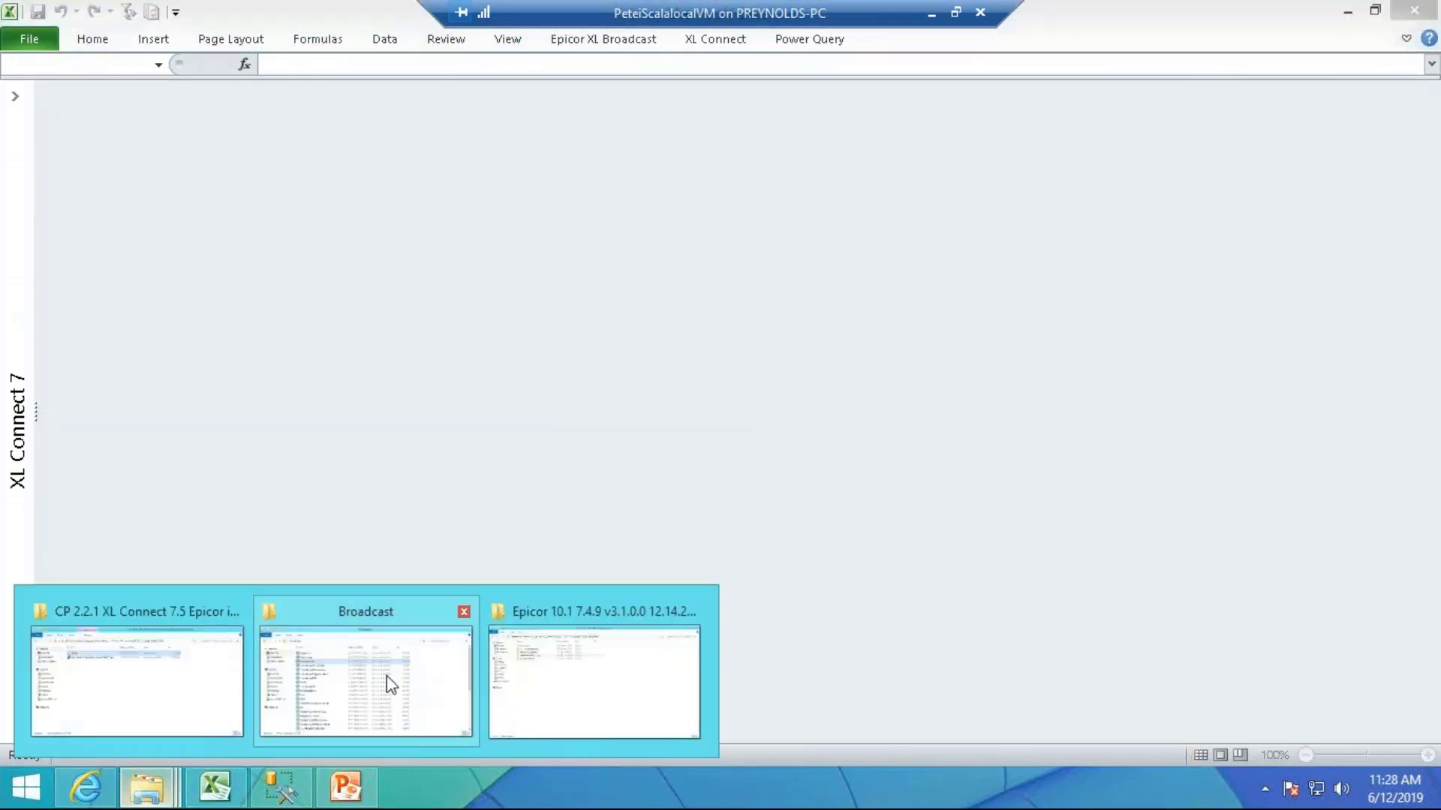
click(359, 690)
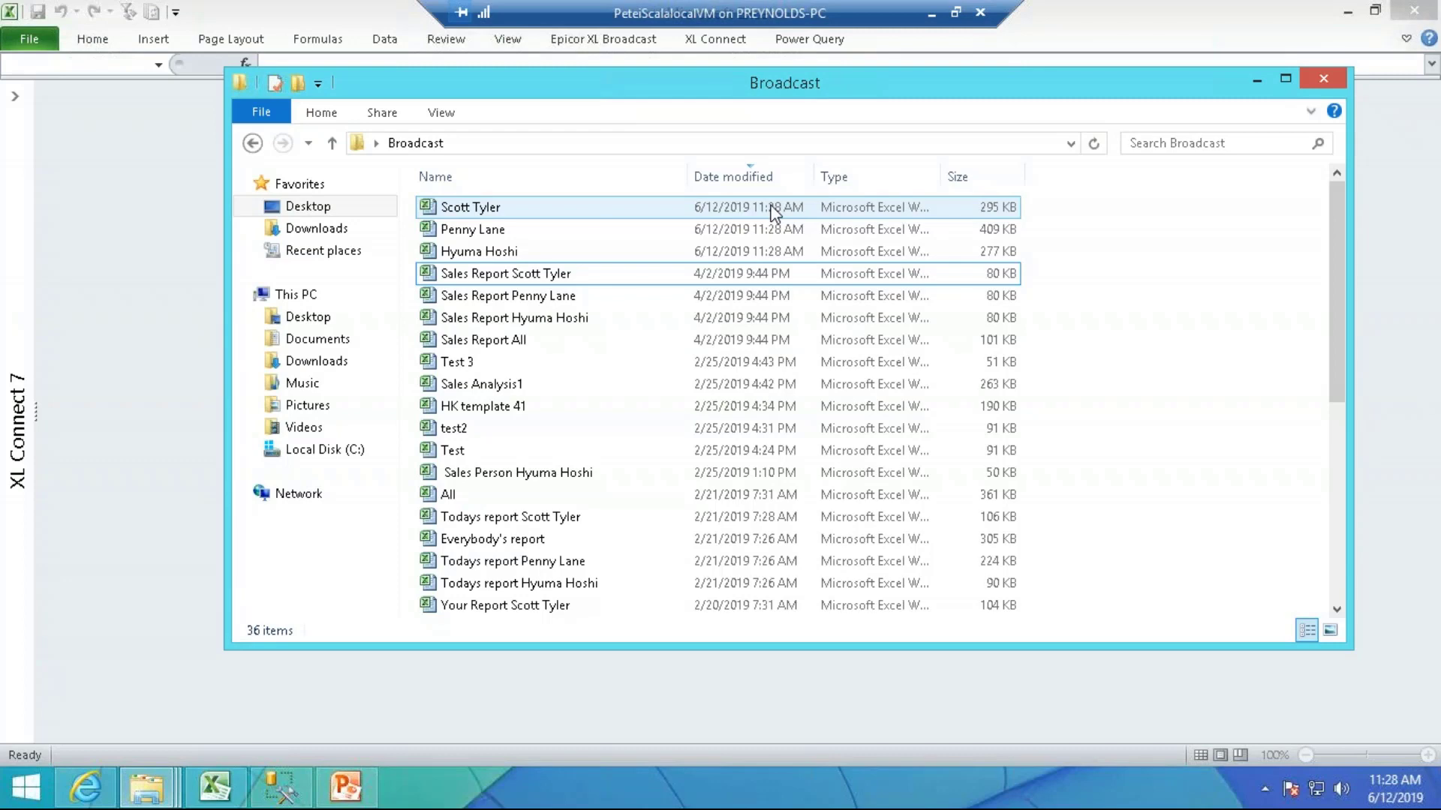
double_click(588, 228)
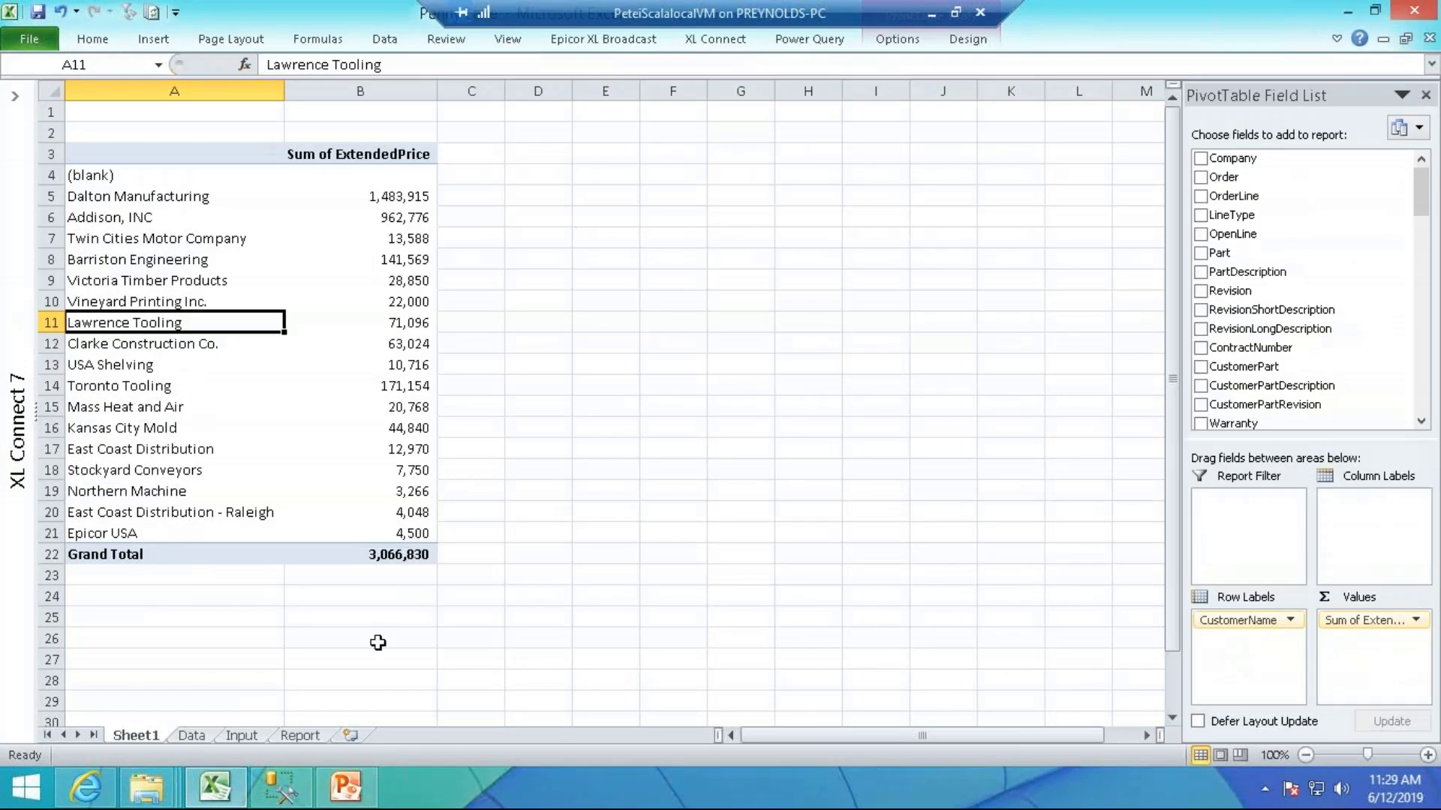
click(300, 736)
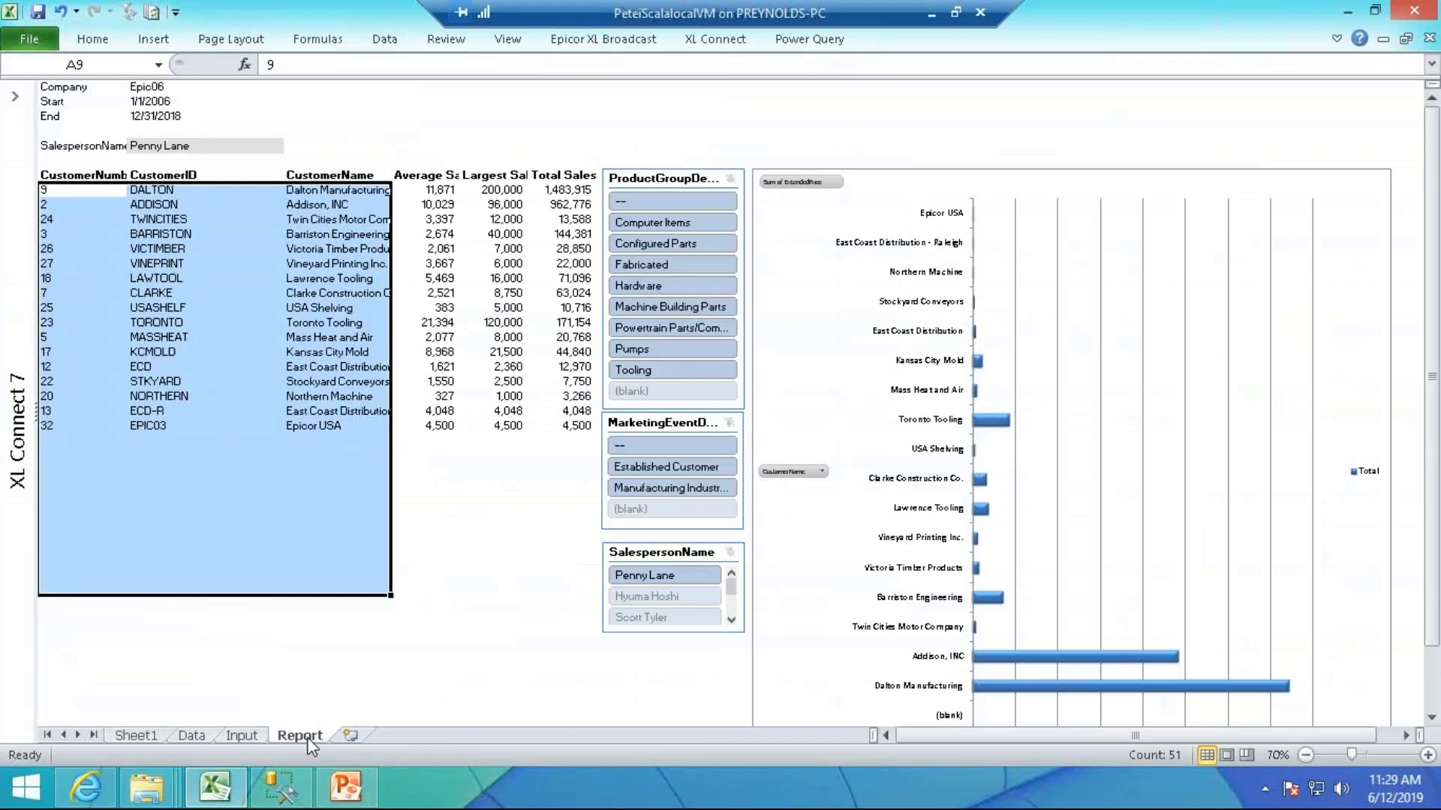
Drill down on Dalton Manufacturing's largest sale into a SuperTable
click(508, 321)
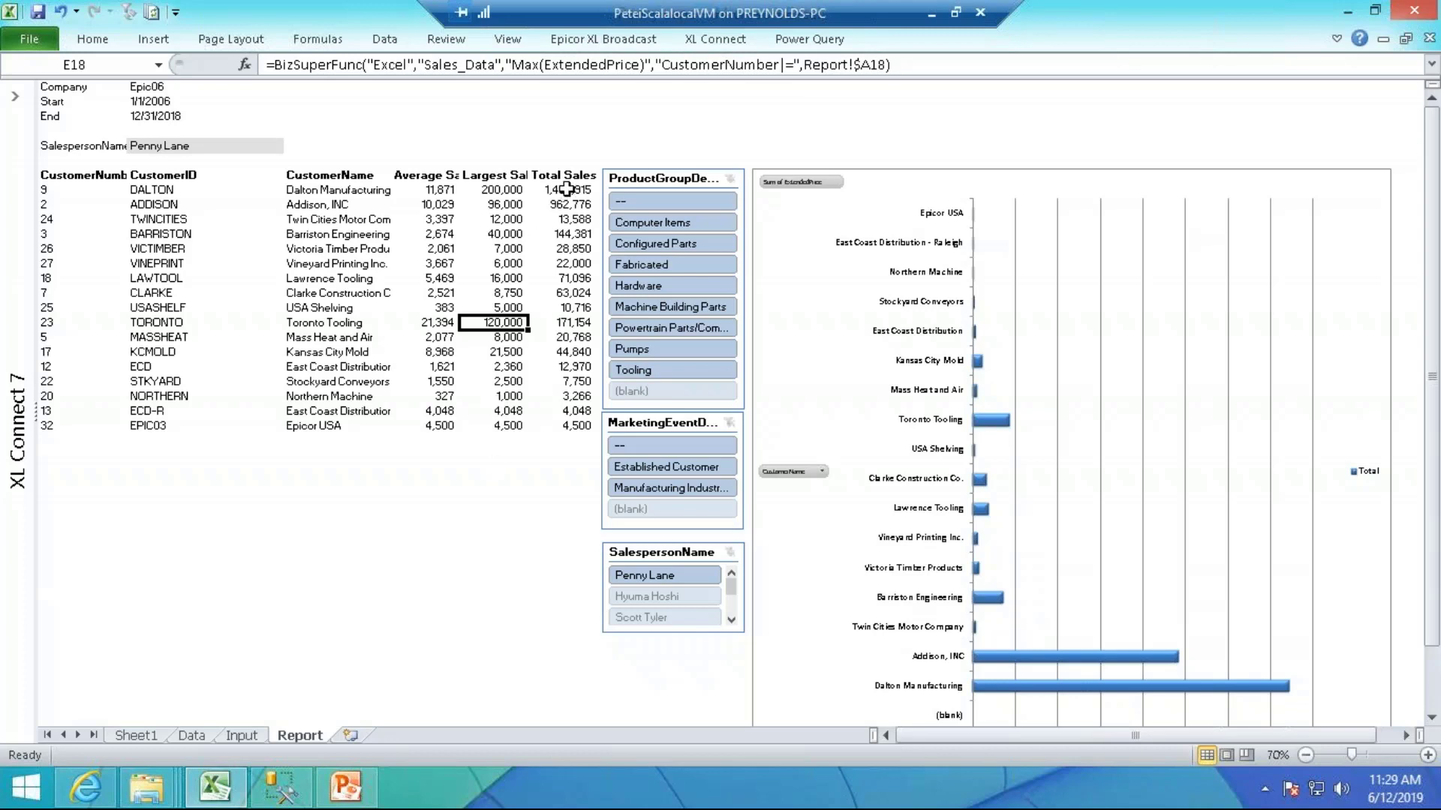
click(508, 190)
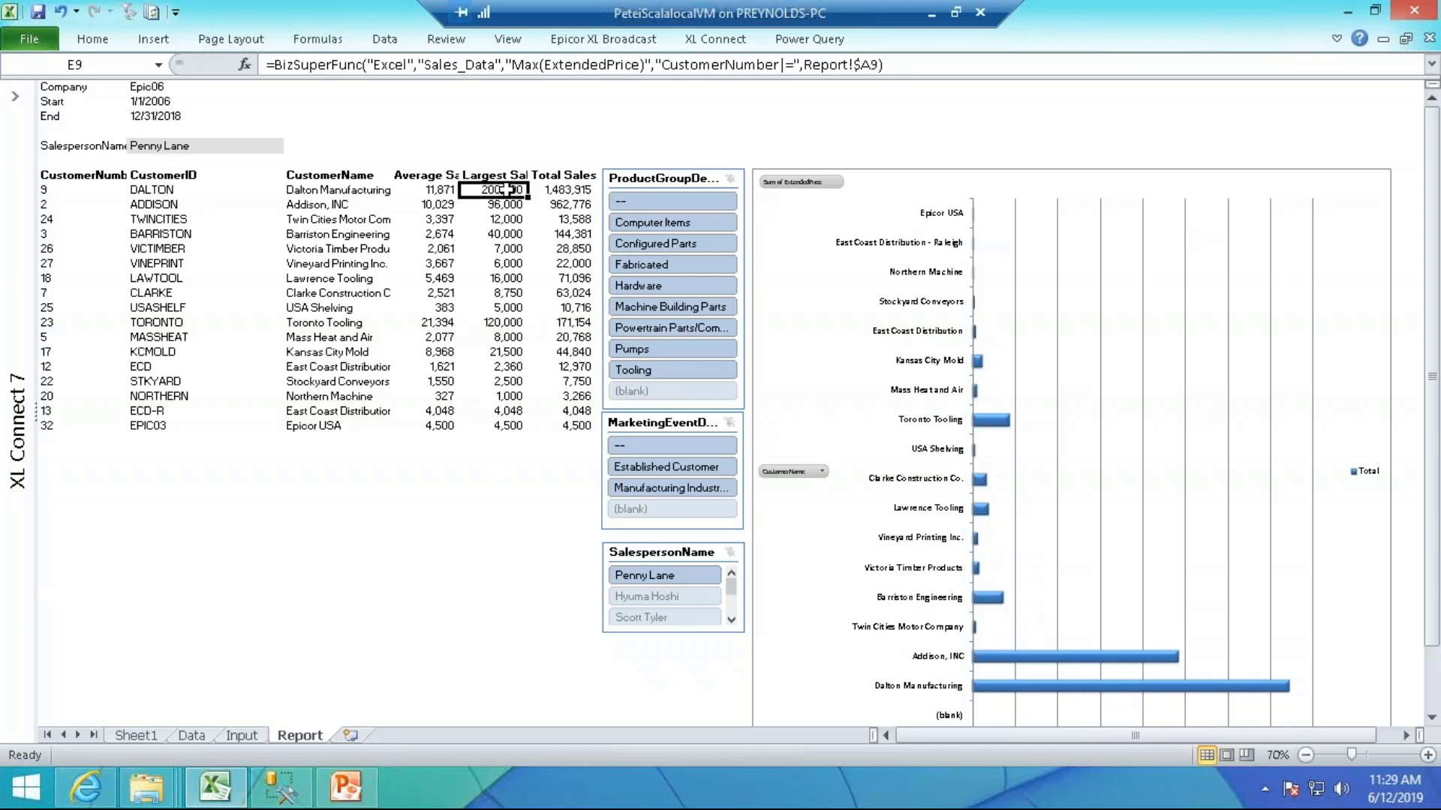
right_click(508, 190)
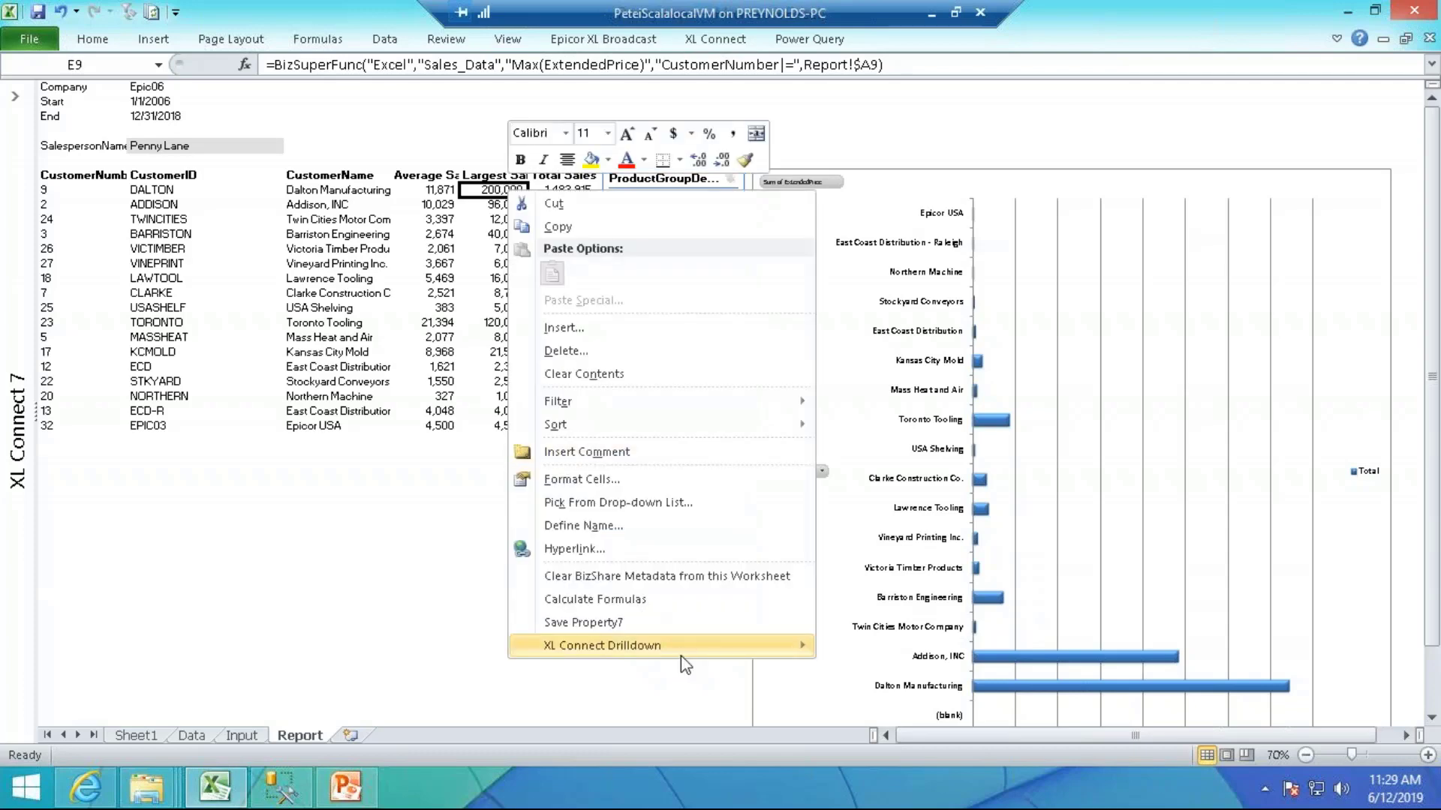
mouse_move(682, 653)
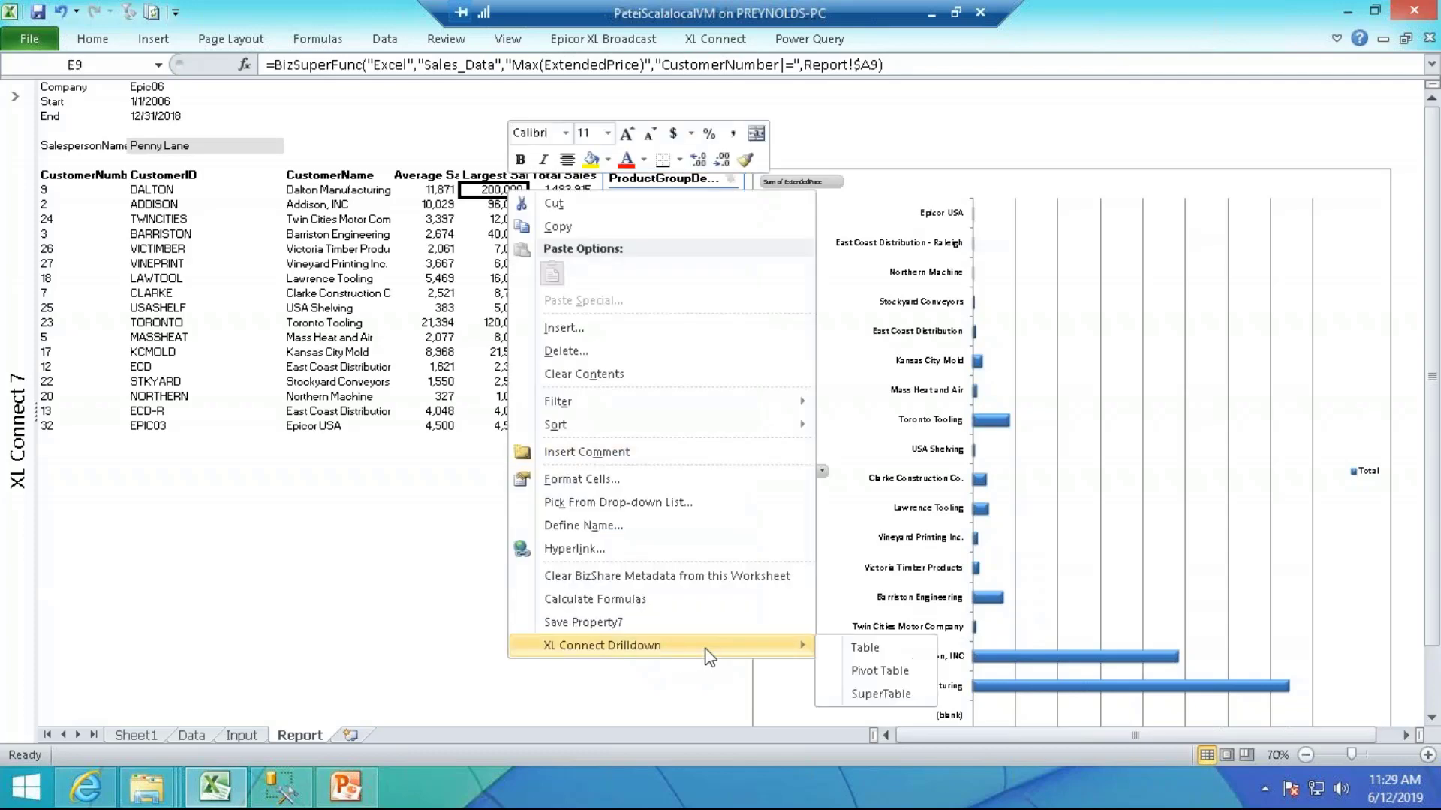
click(870, 693)
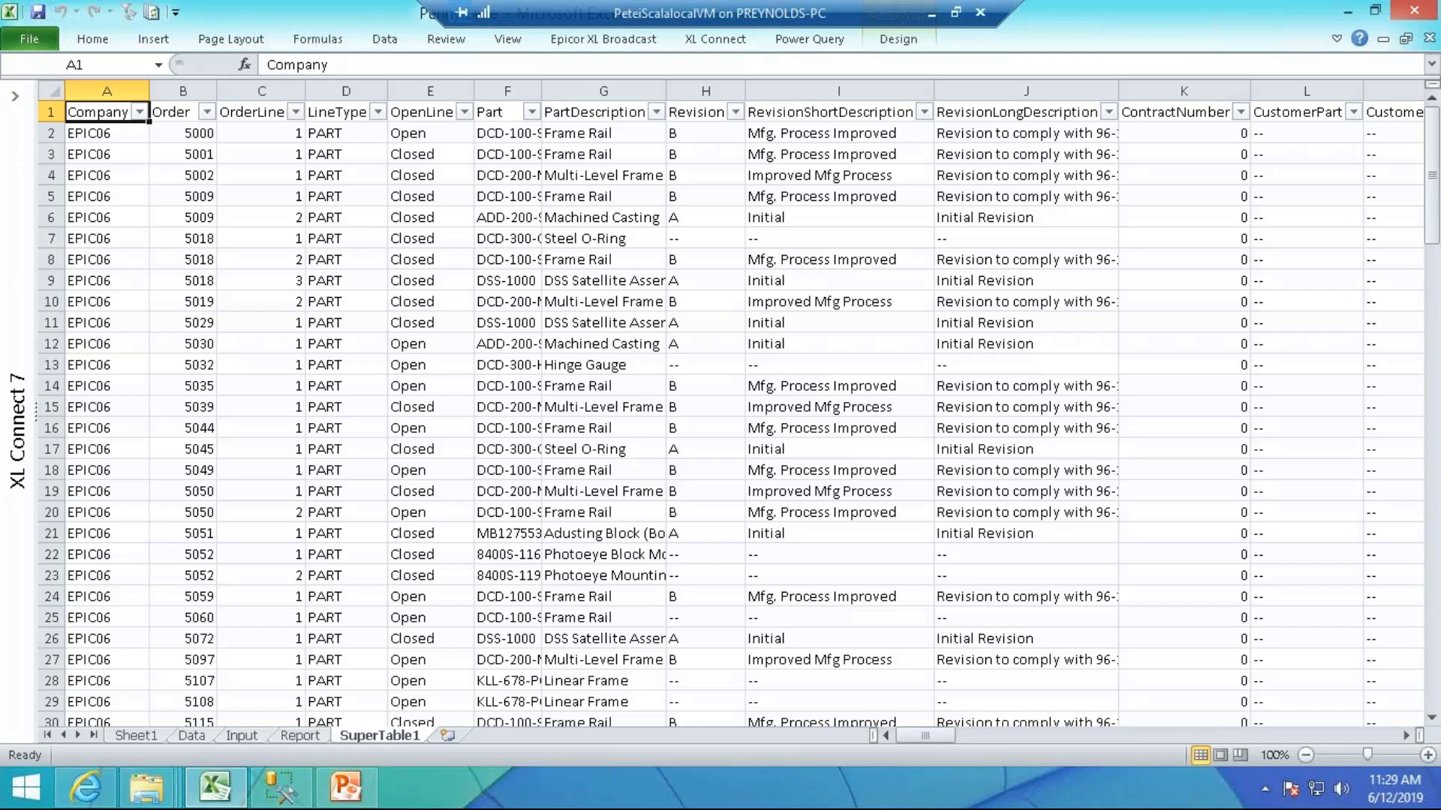
Return to the Report worksheet and close the salesperson workbook without saving the changes
click(303, 735)
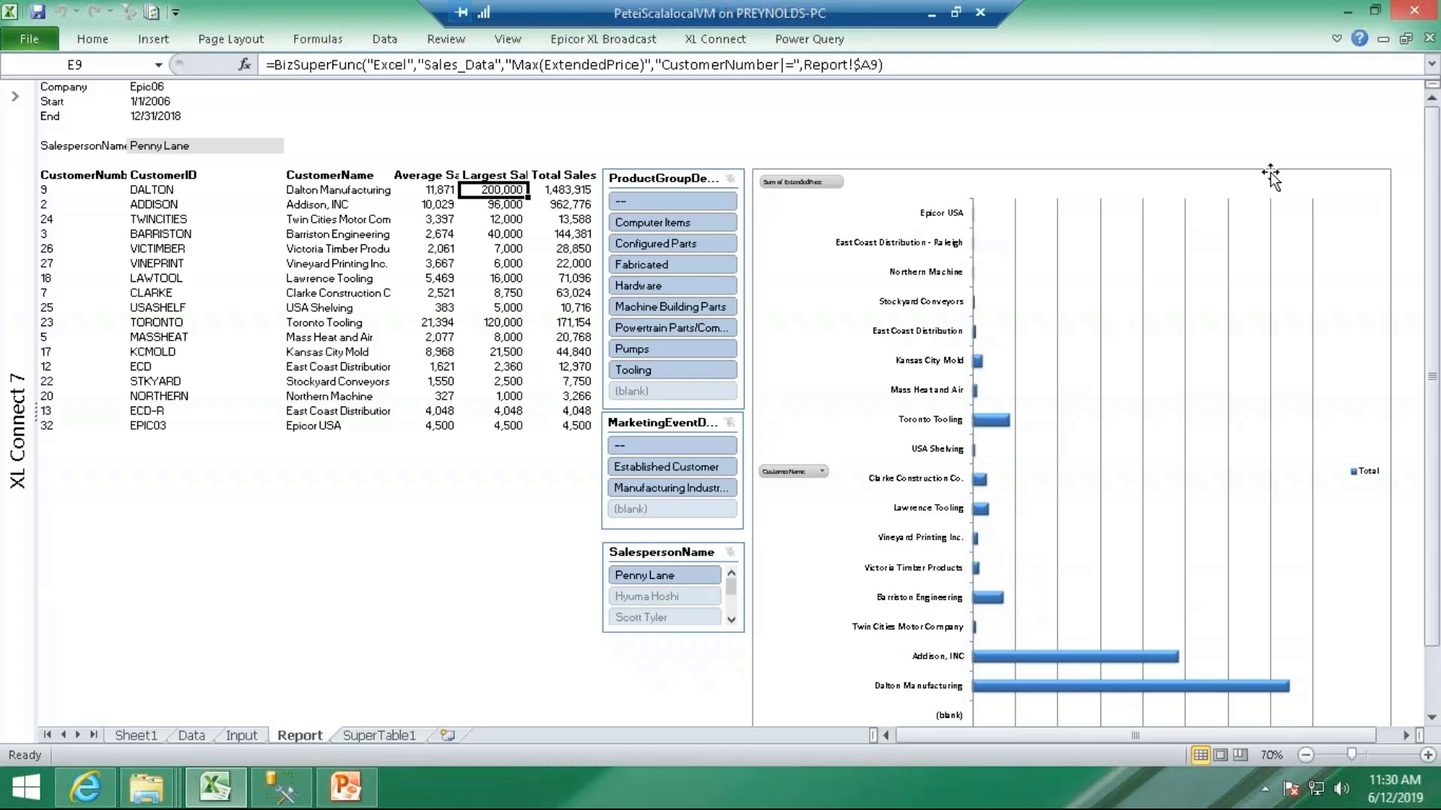
click(30, 40)
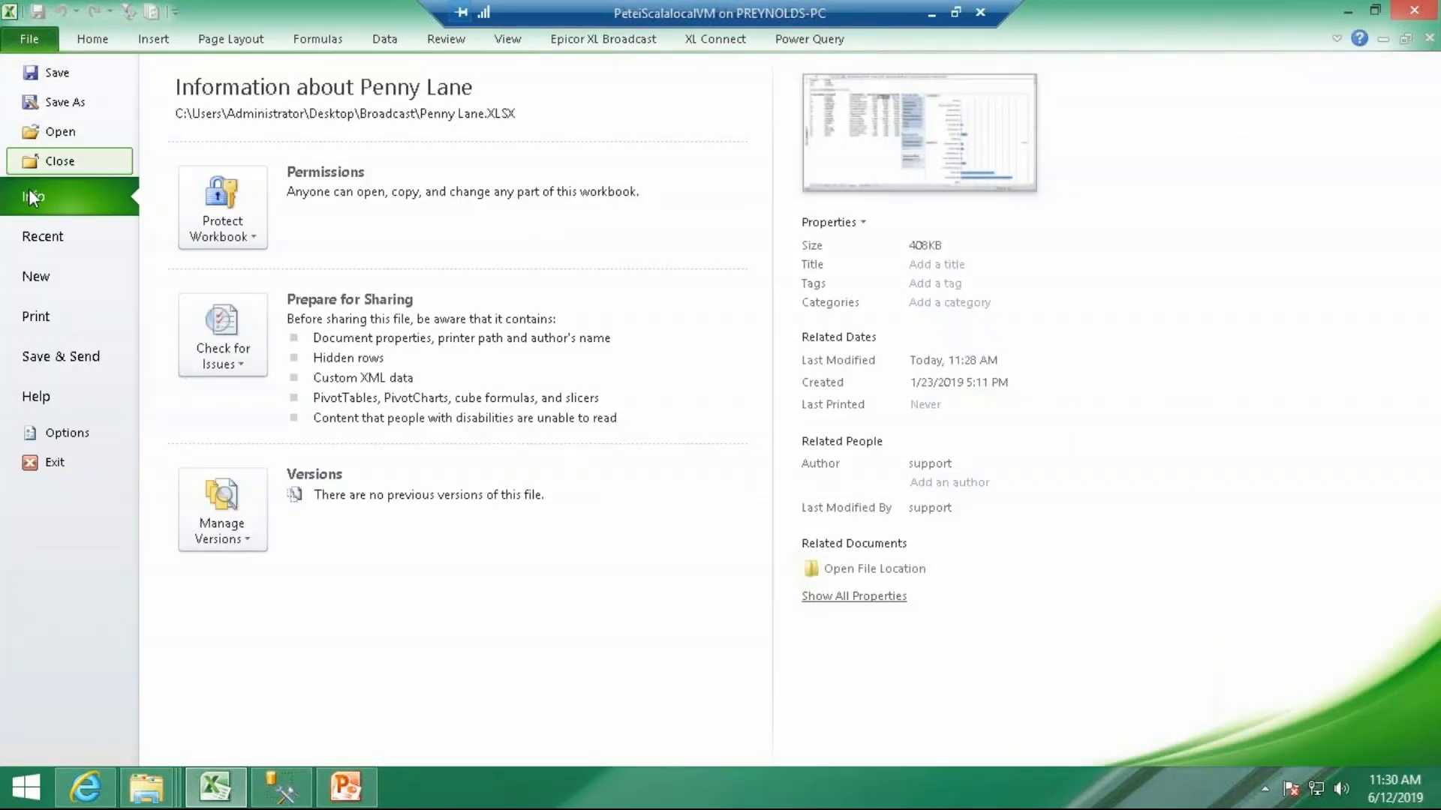
click(65, 160)
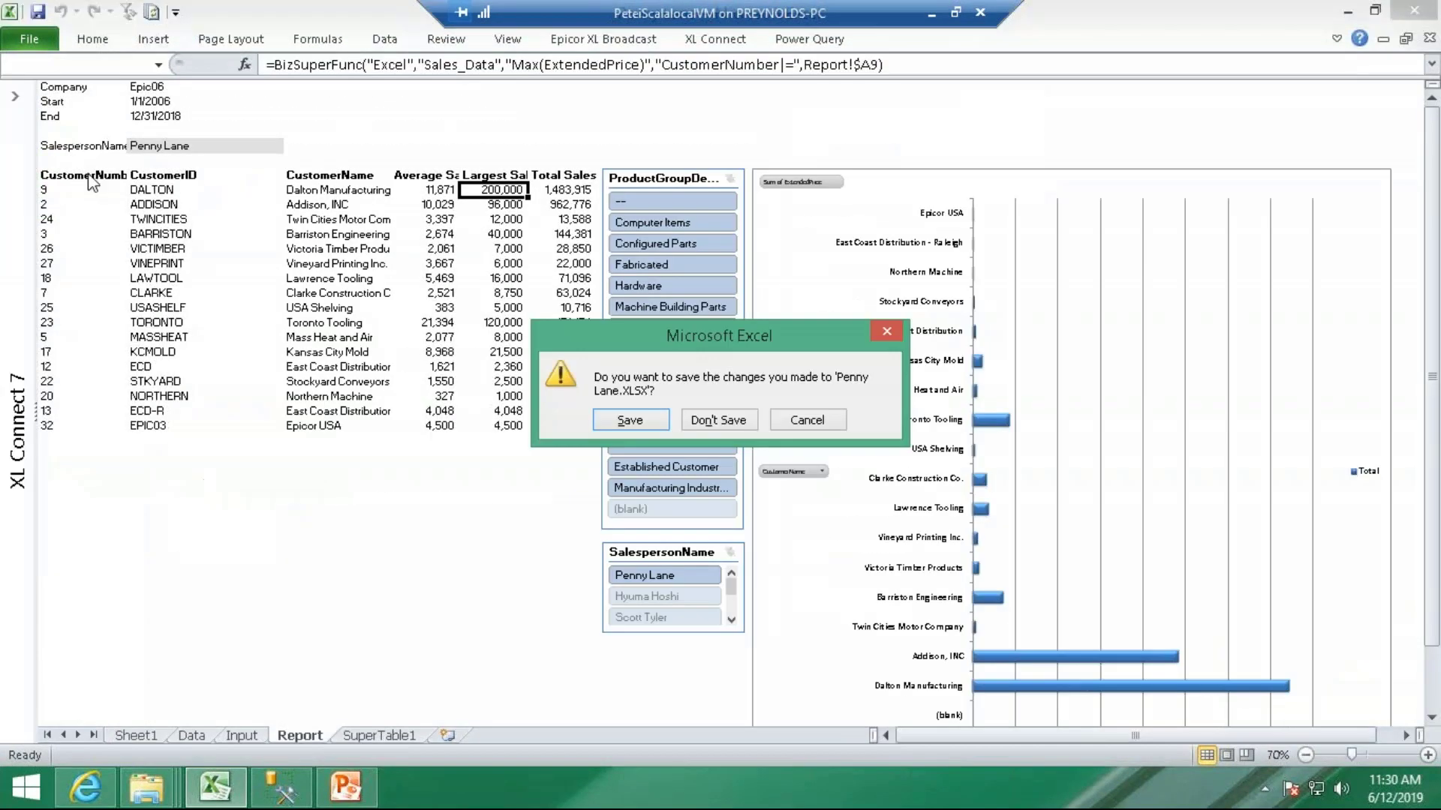
click(720, 421)
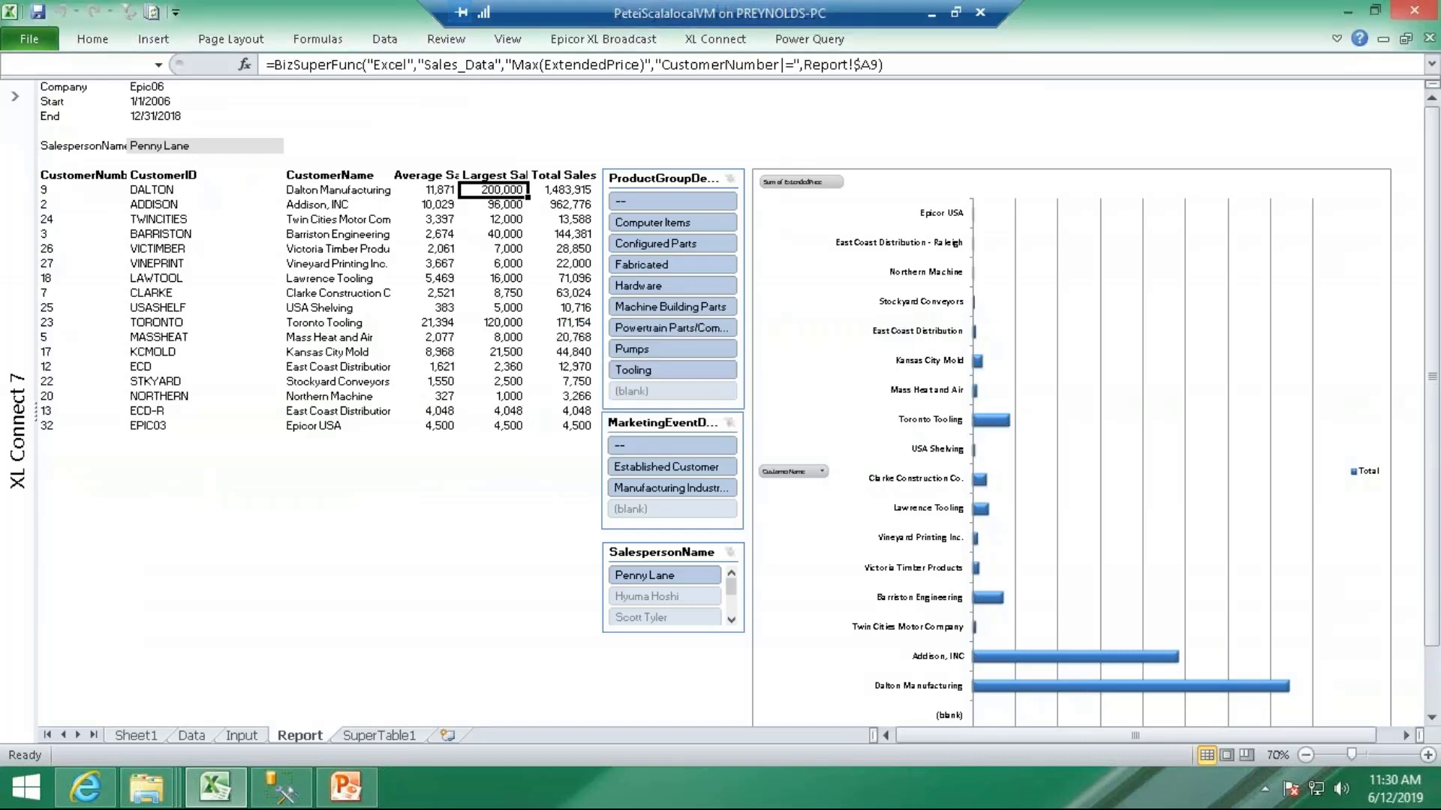
Open the first salesperson workbook in the Broadcast folder and view the Report worksheet and Berlin Medical Equipment's average sale formula
mouse_move(158, 781)
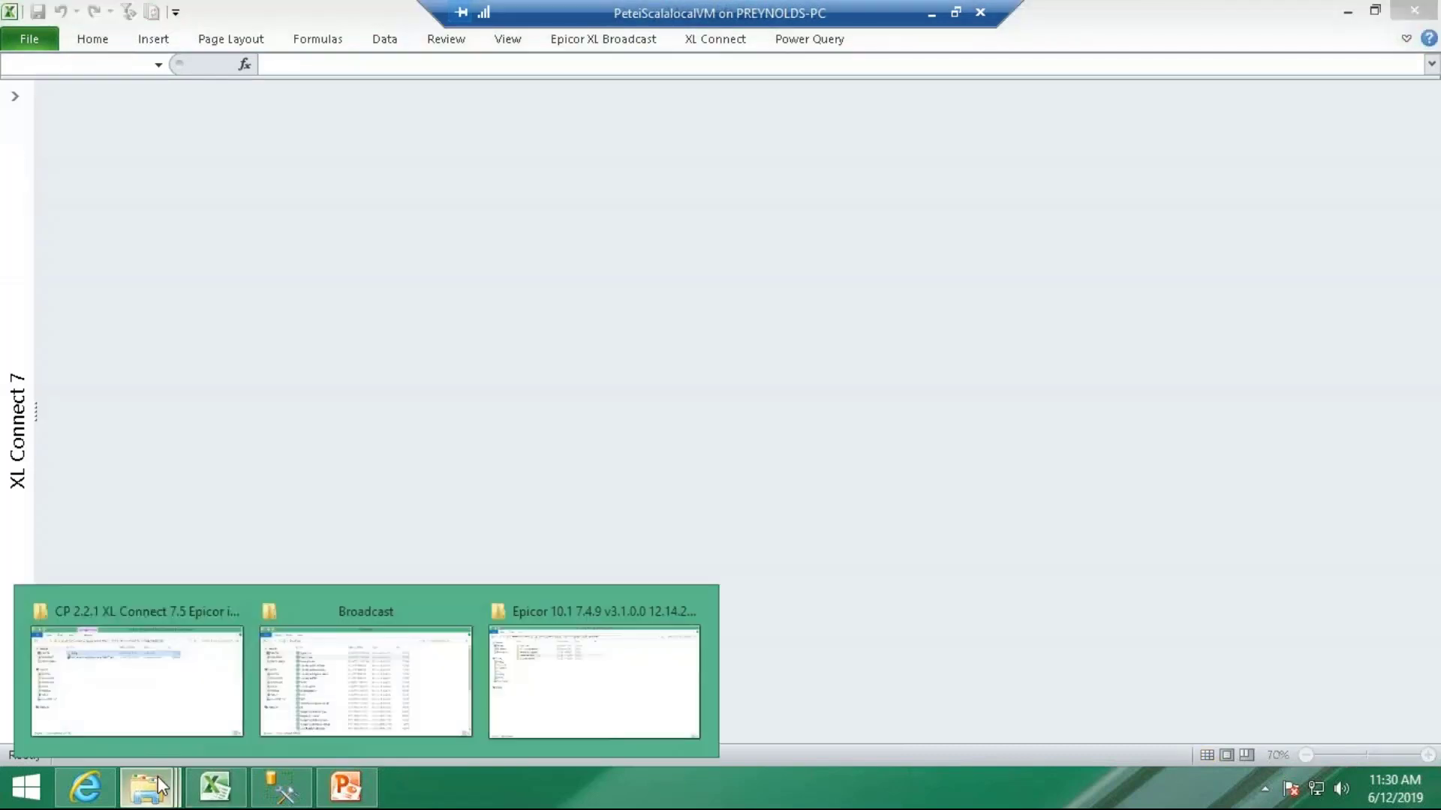
click(371, 673)
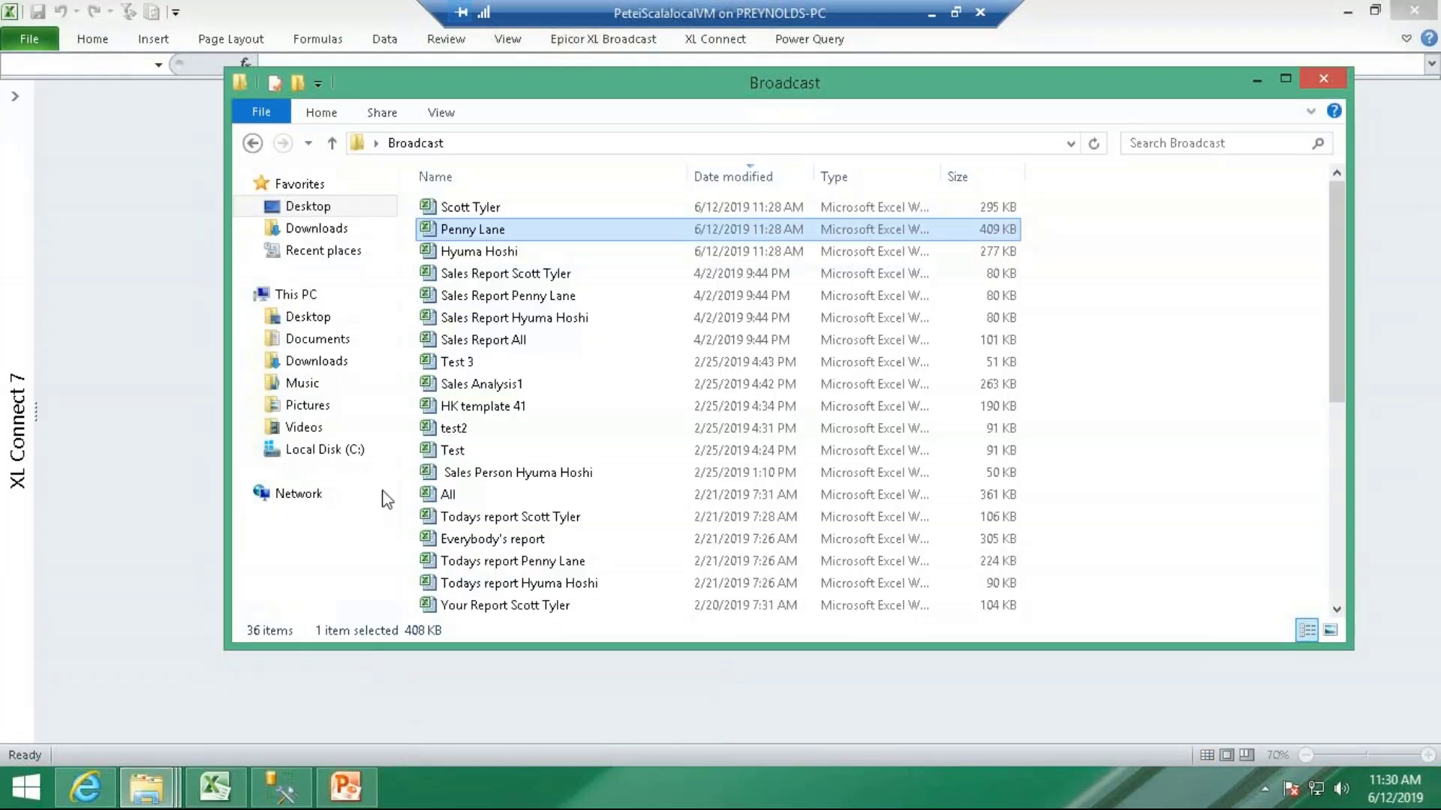
double_click(519, 209)
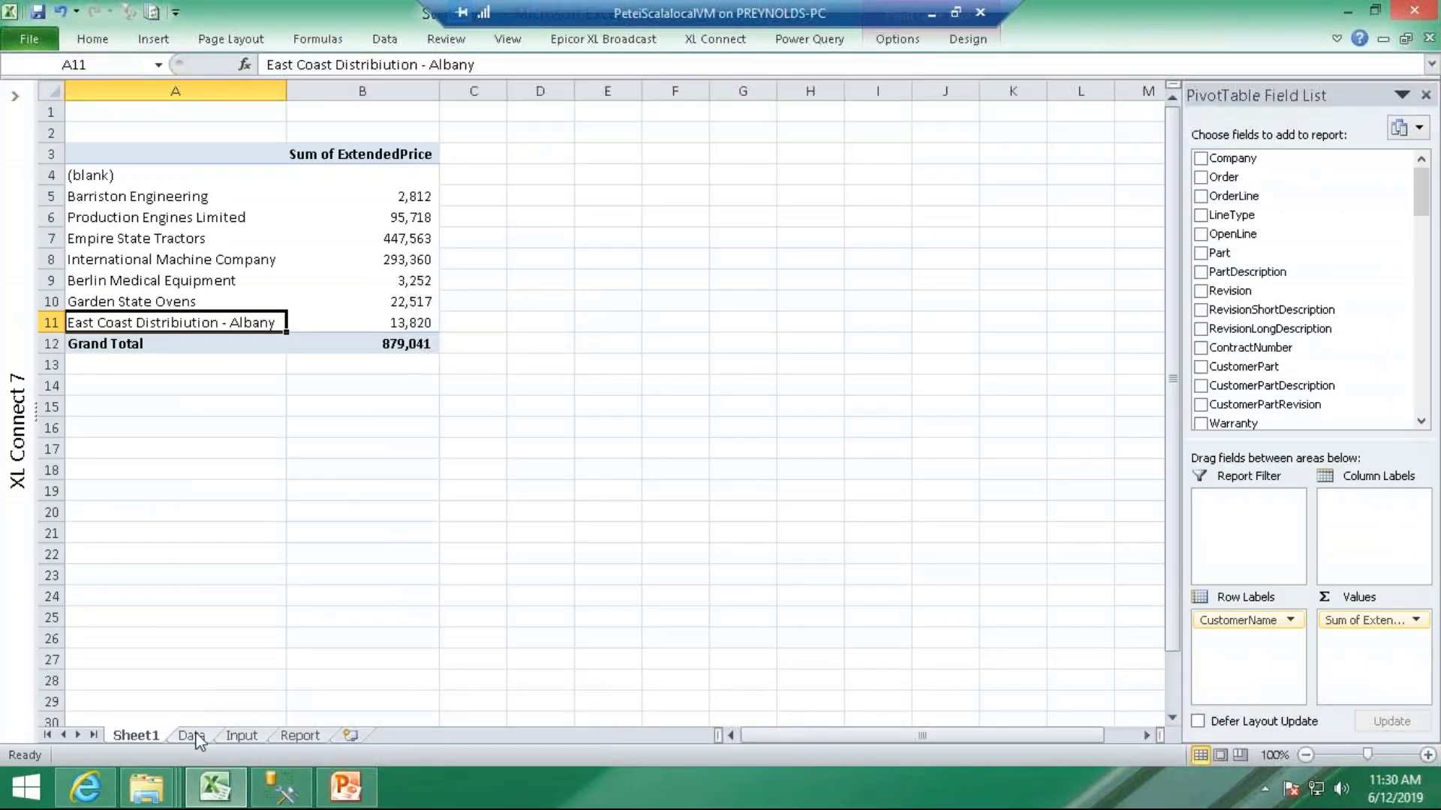
click(300, 737)
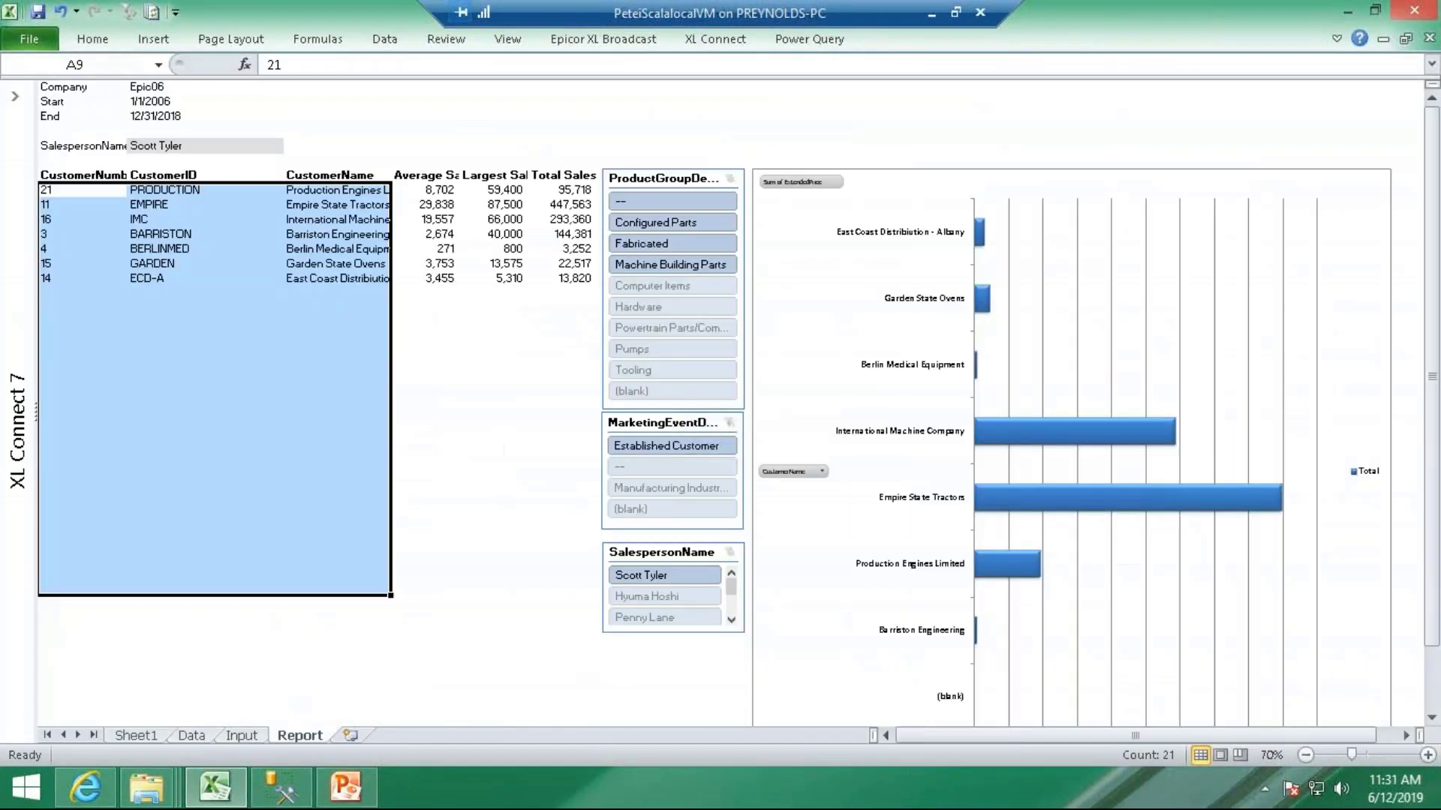
click(445, 251)
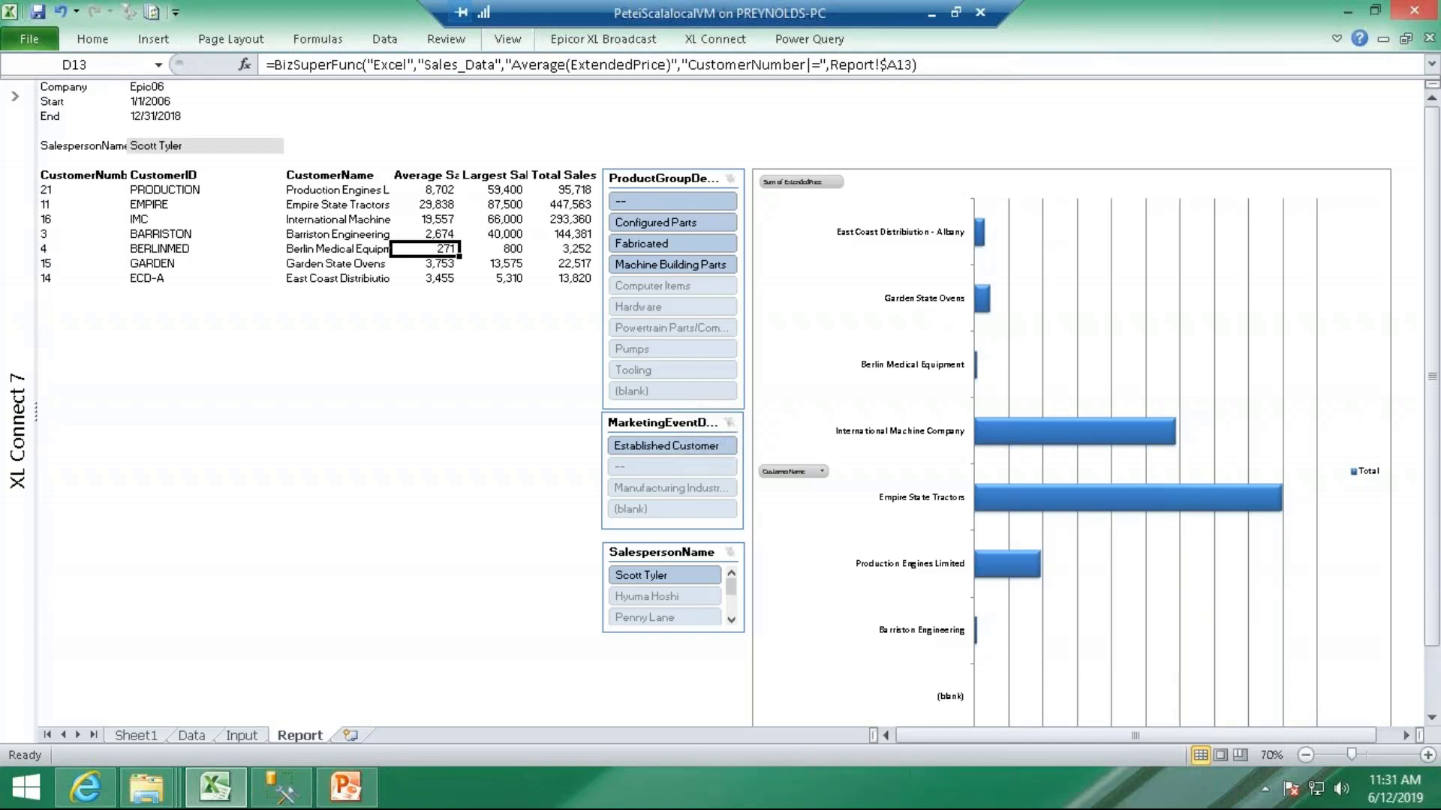
Switch to the XL Connect 7 2019 presentation in PowerPoint, reposition its window, and start the slide show from slide 17
click(340, 794)
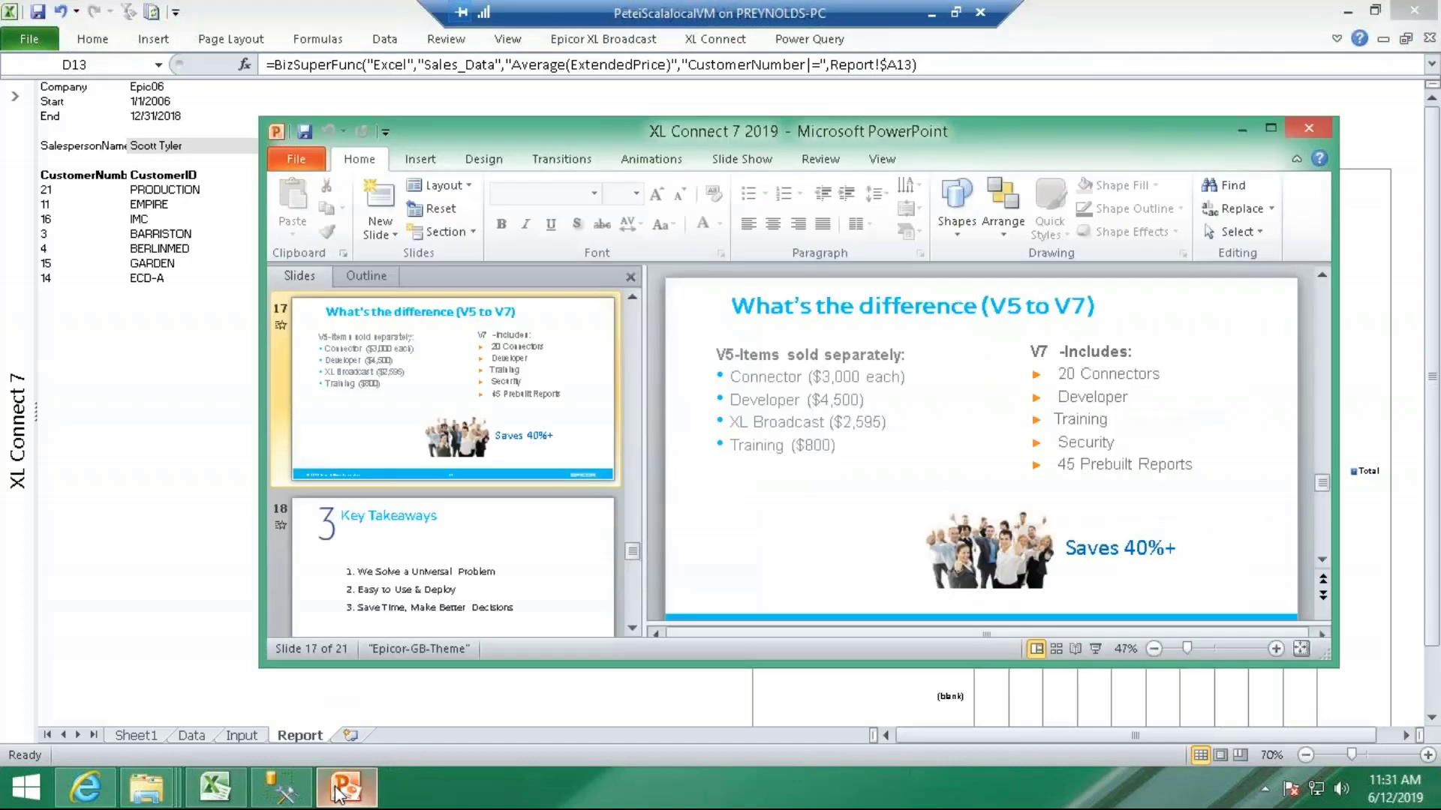
drag(594, 142, 370, 81)
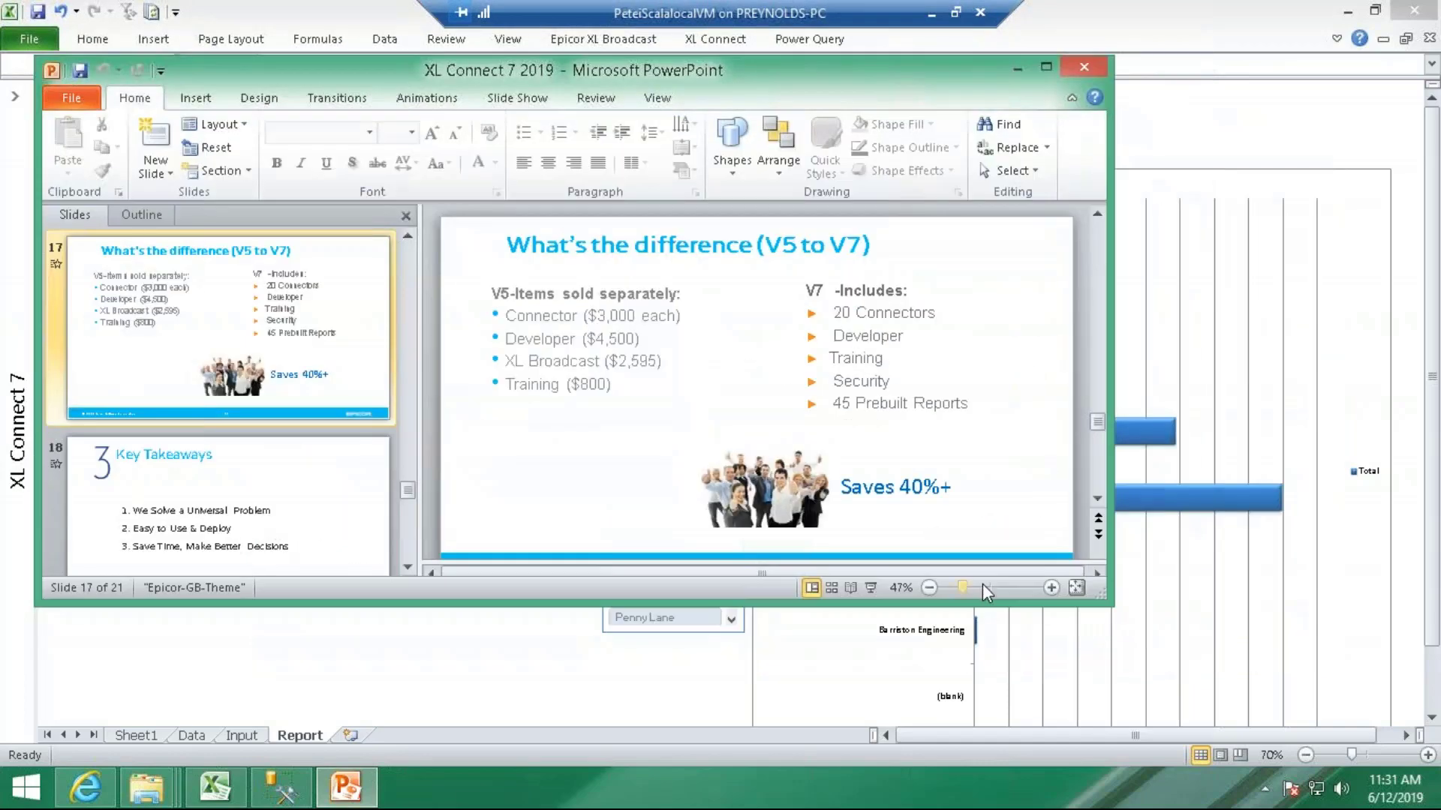
click(871, 587)
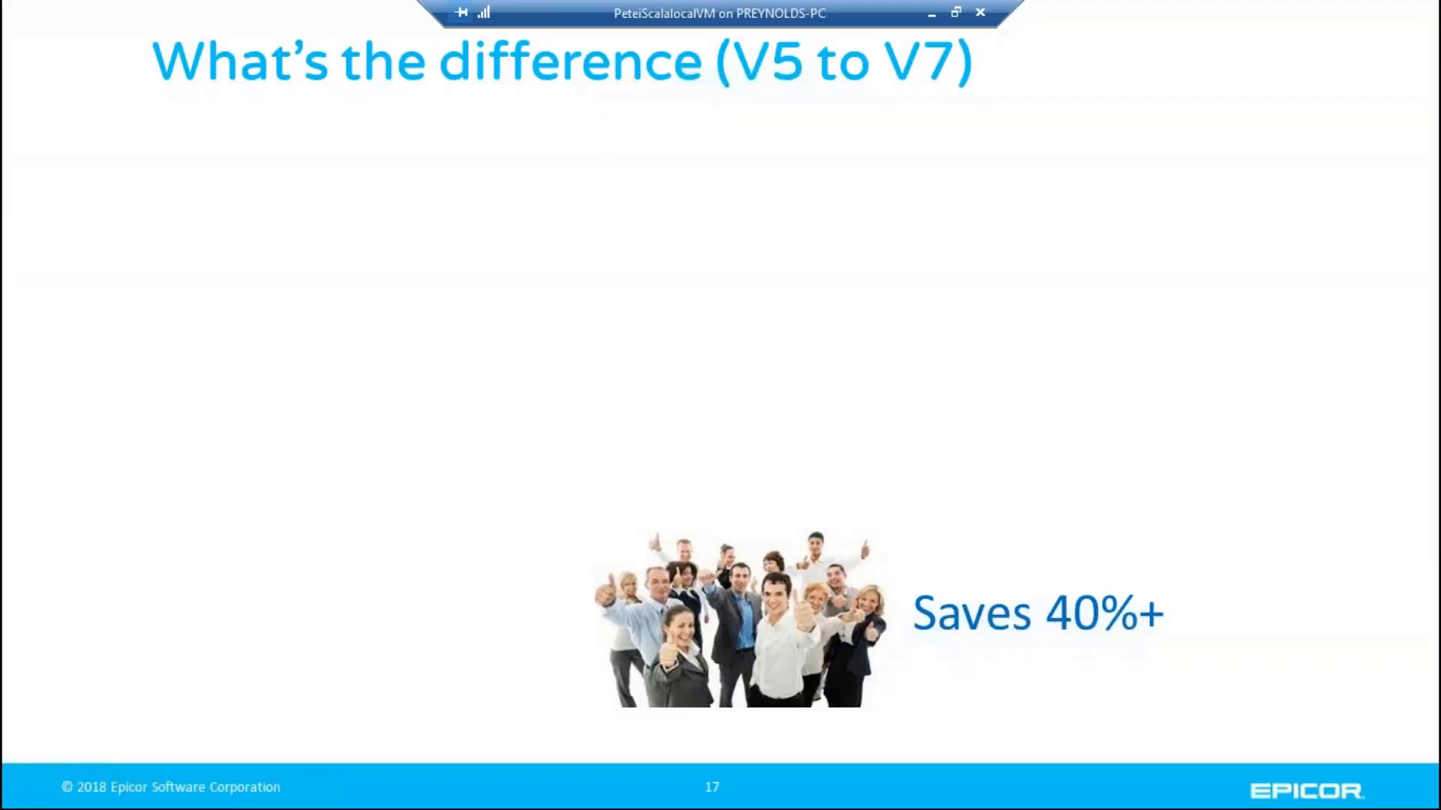